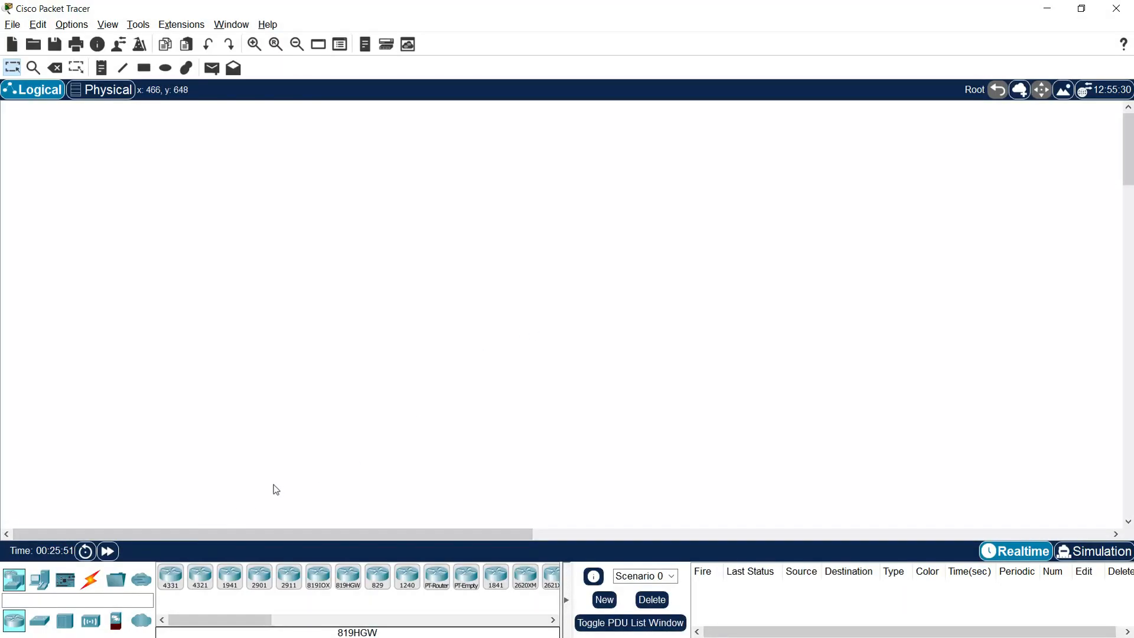
Step: Place an ISR4331 router and three 2960 switches on the canvas
{"action": "left_click", "coordinate": [171, 577]}
{"action": "left_click", "coordinate": [363, 275]}
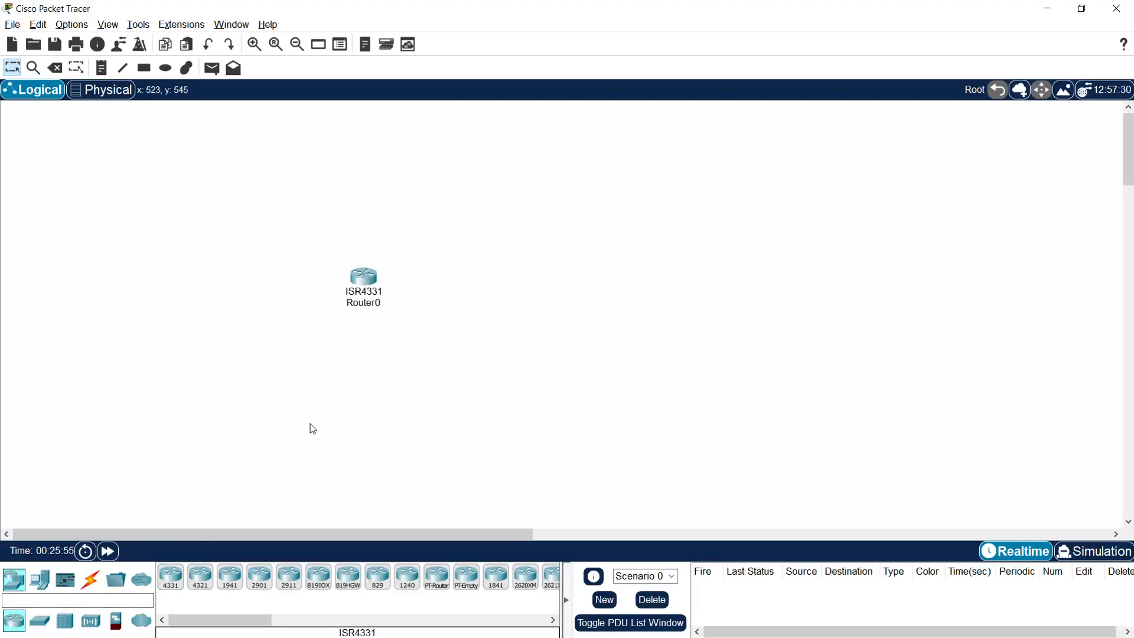
{"action": "left_click", "coordinate": [39, 619]}
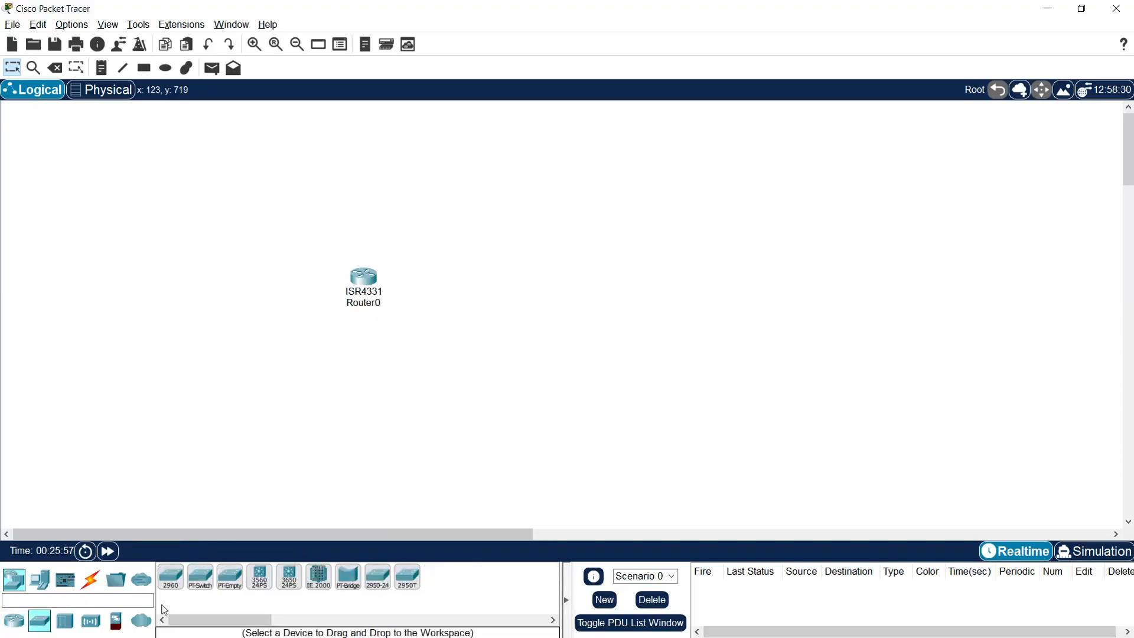
{"action": "left_click", "coordinate": [171, 577]}
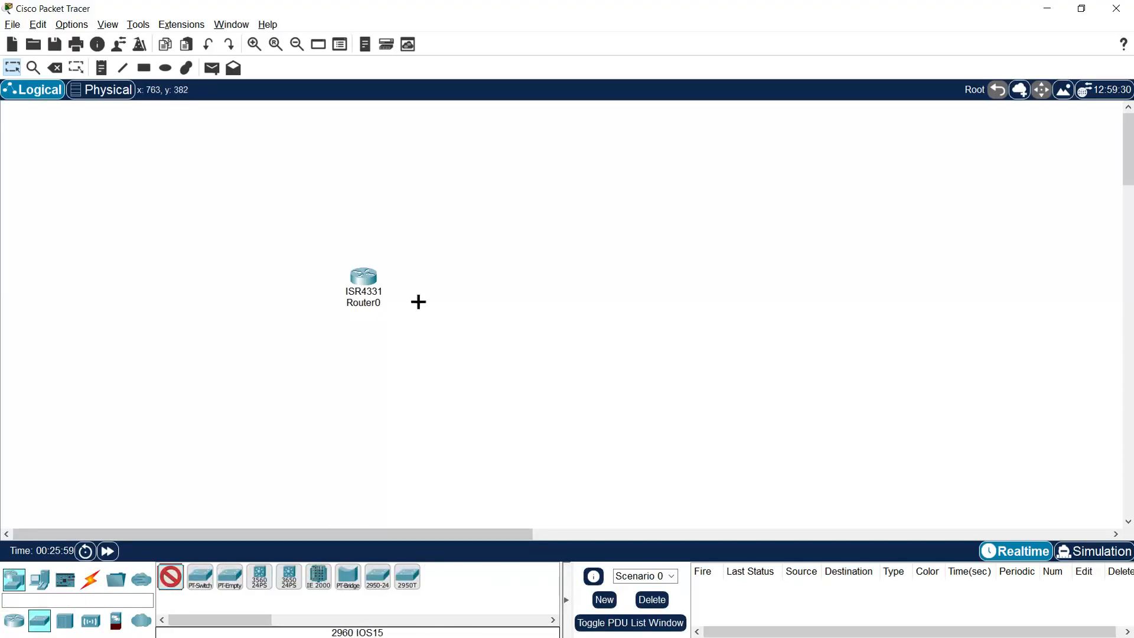
{"action": "left_click", "coordinate": [488, 277]}
{"action": "left_click", "coordinate": [581, 199]}
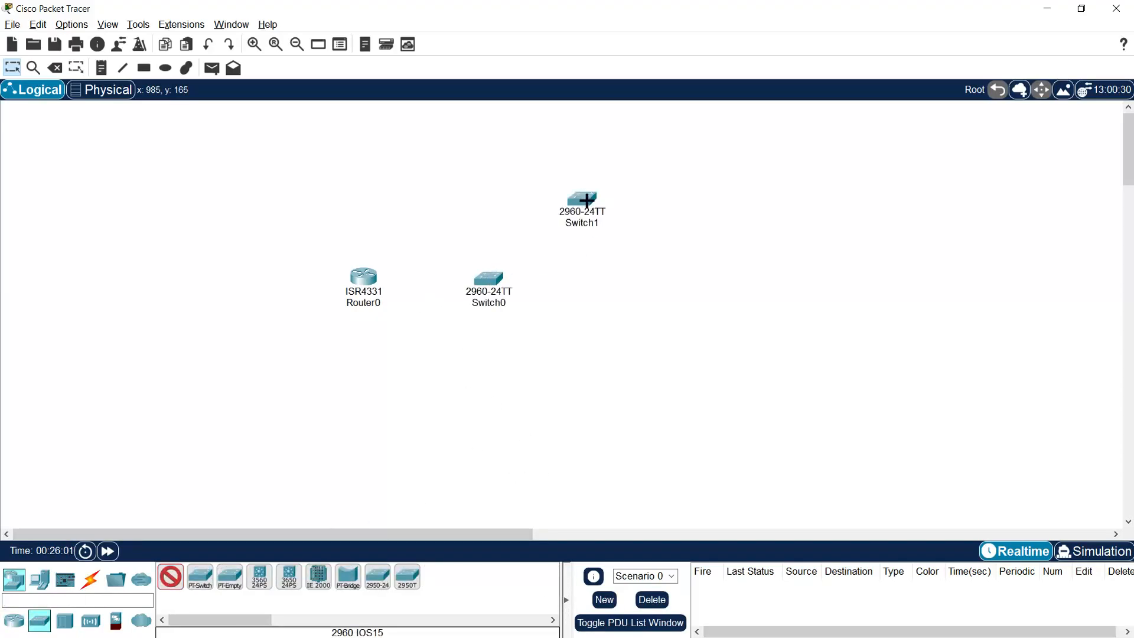
{"action": "left_click", "coordinate": [600, 353]}
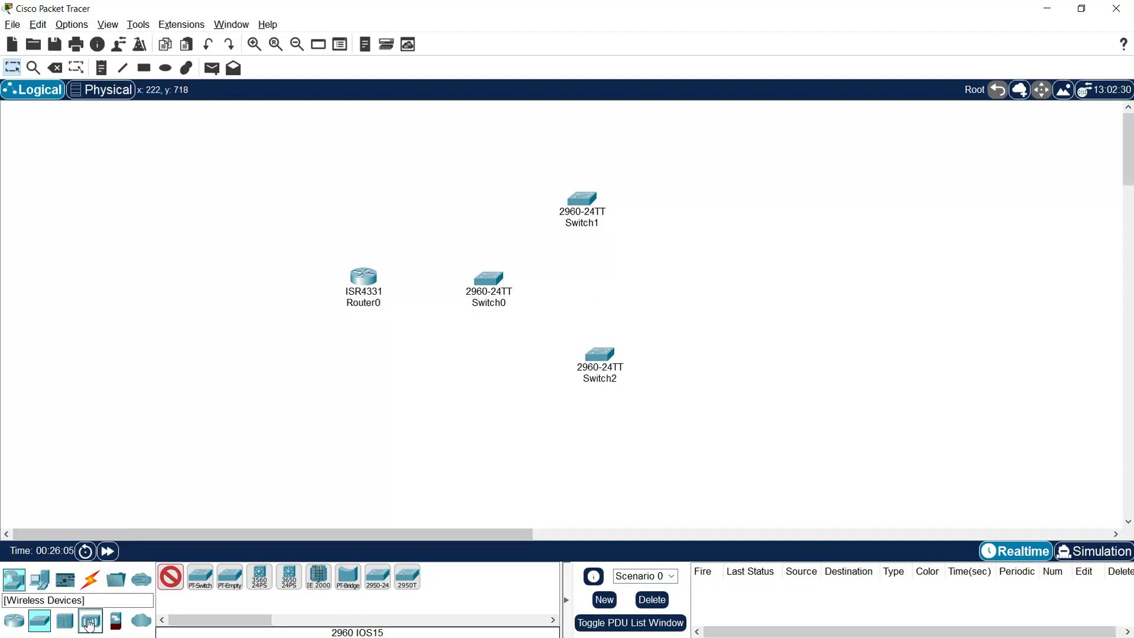
Step: Add a WLC-3504 controller above Switch0 and two 3702i access points at the right
{"action": "left_click", "coordinate": [91, 620]}
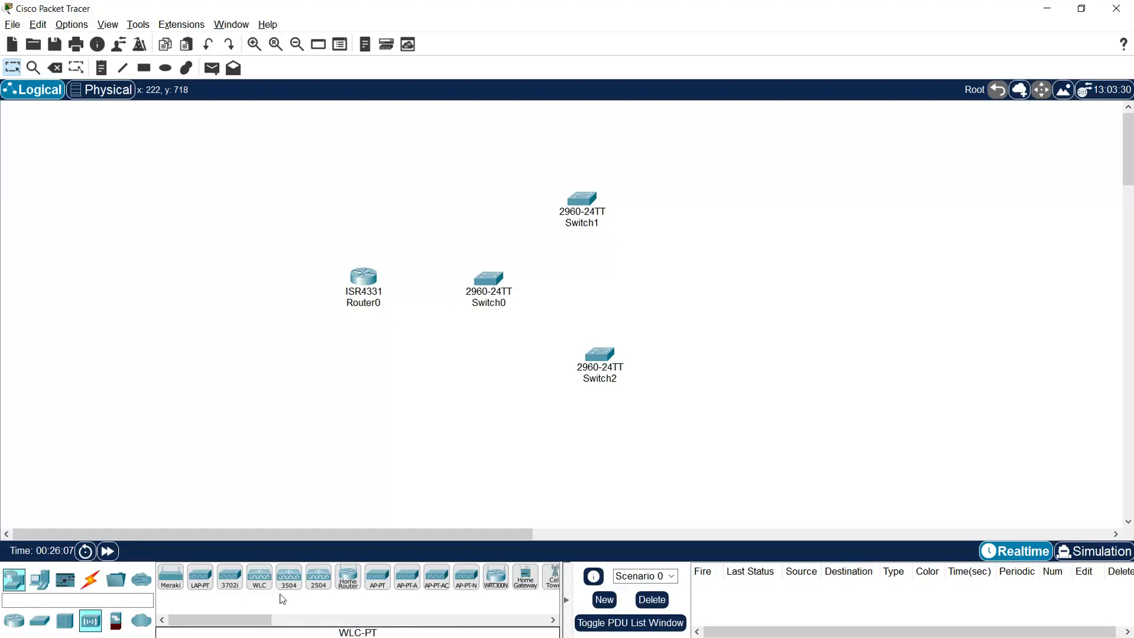
{"action": "left_click", "coordinate": [288, 577]}
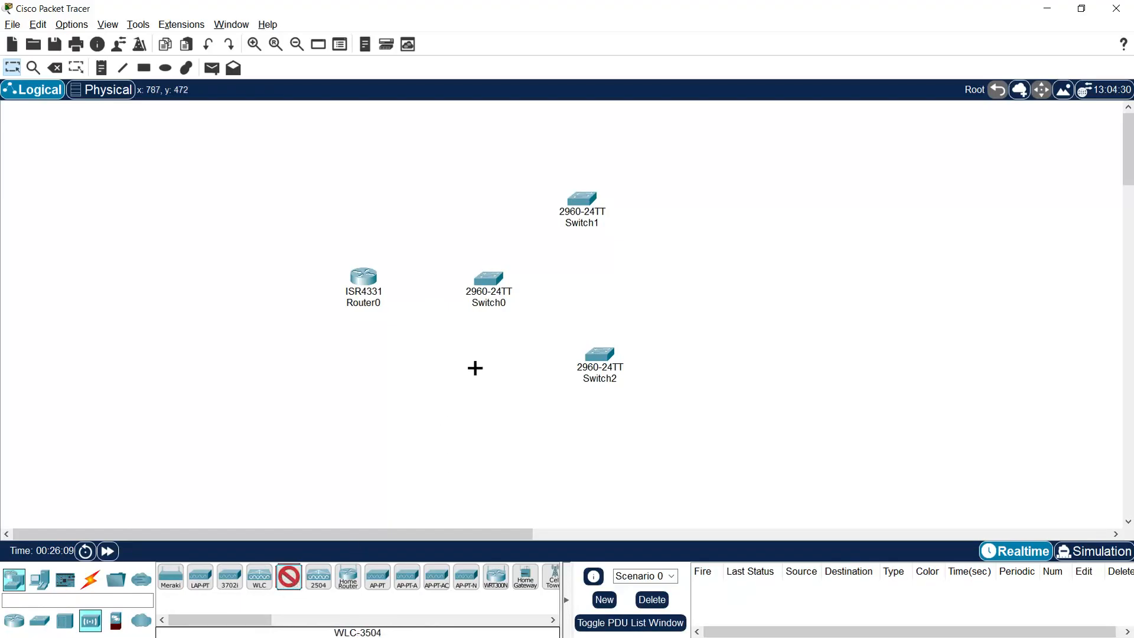
{"action": "left_click", "coordinate": [451, 207]}
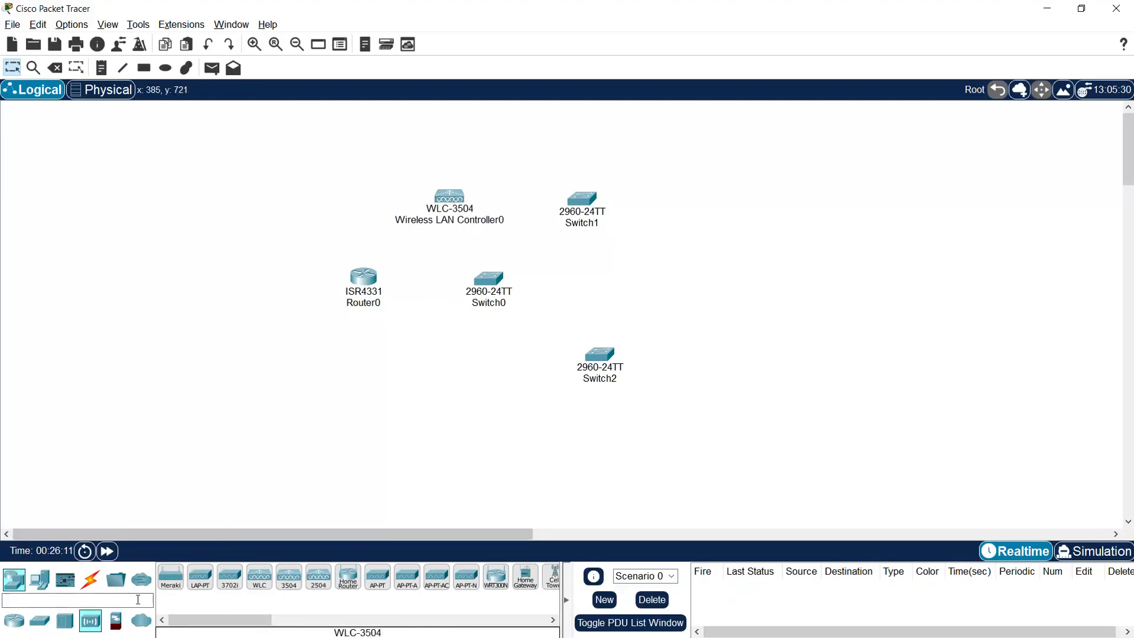
{"action": "left_click", "coordinate": [230, 582]}
{"action": "left_click", "coordinate": [717, 202]}
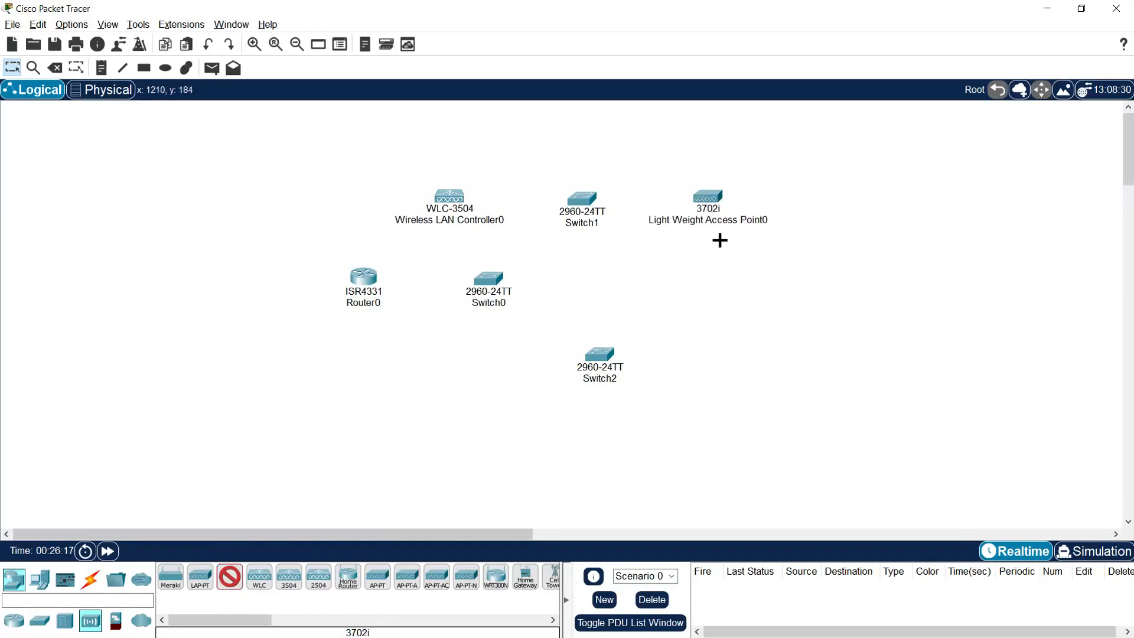
{"action": "left_click", "coordinate": [717, 349]}
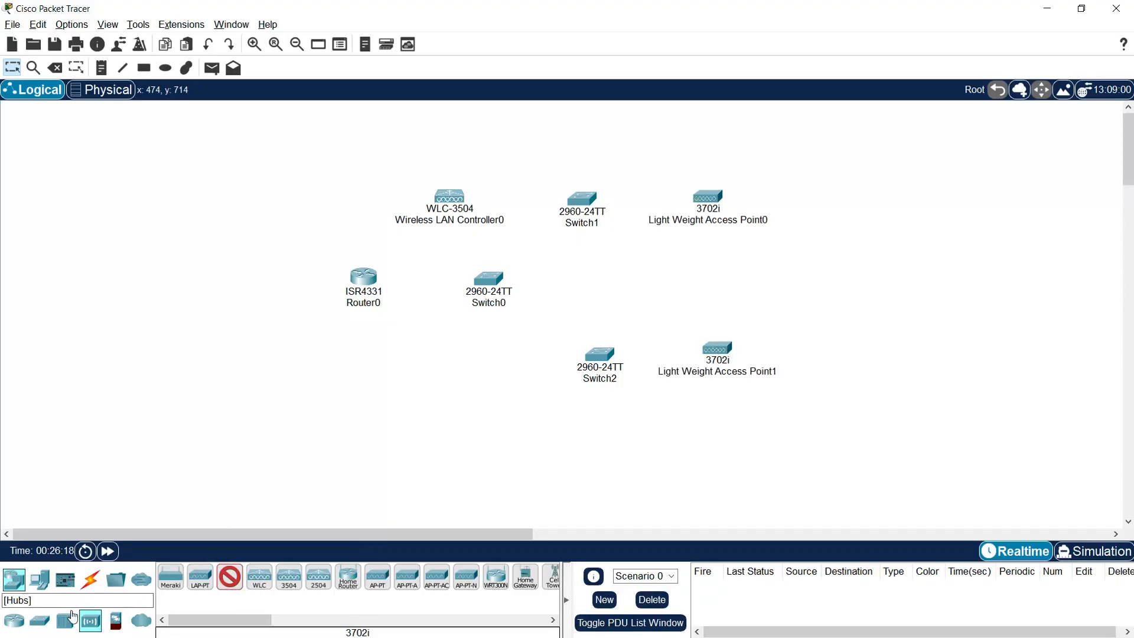
Step: Place a PC below the router and two laptops at the far right
{"action": "left_click", "coordinate": [40, 579]}
{"action": "left_click", "coordinate": [170, 586]}
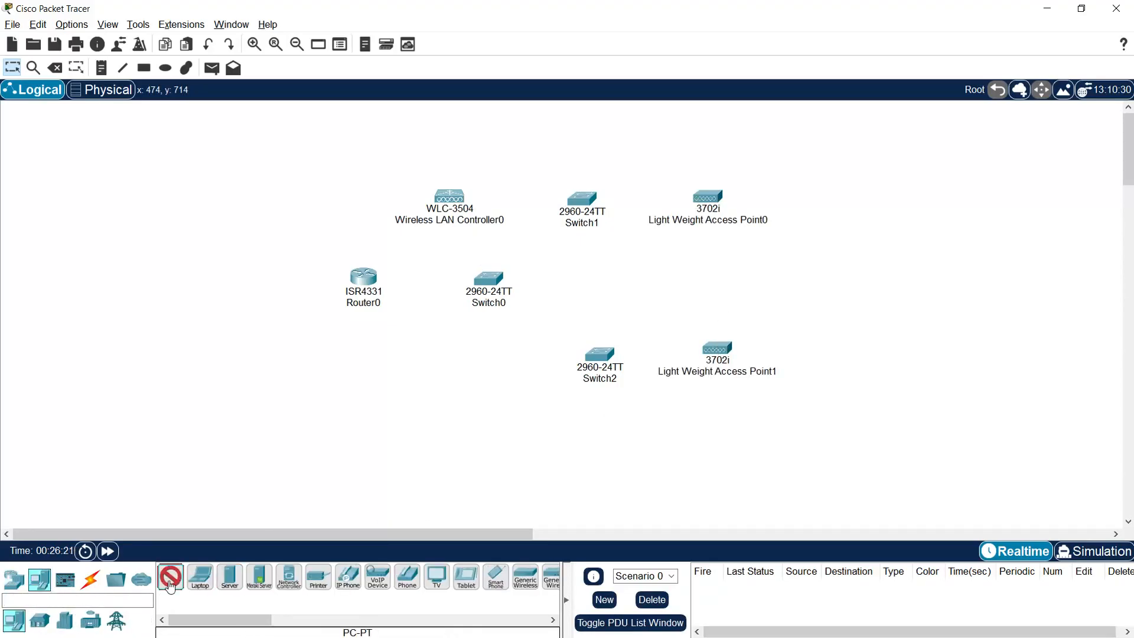
{"action": "left_click", "coordinate": [442, 396]}
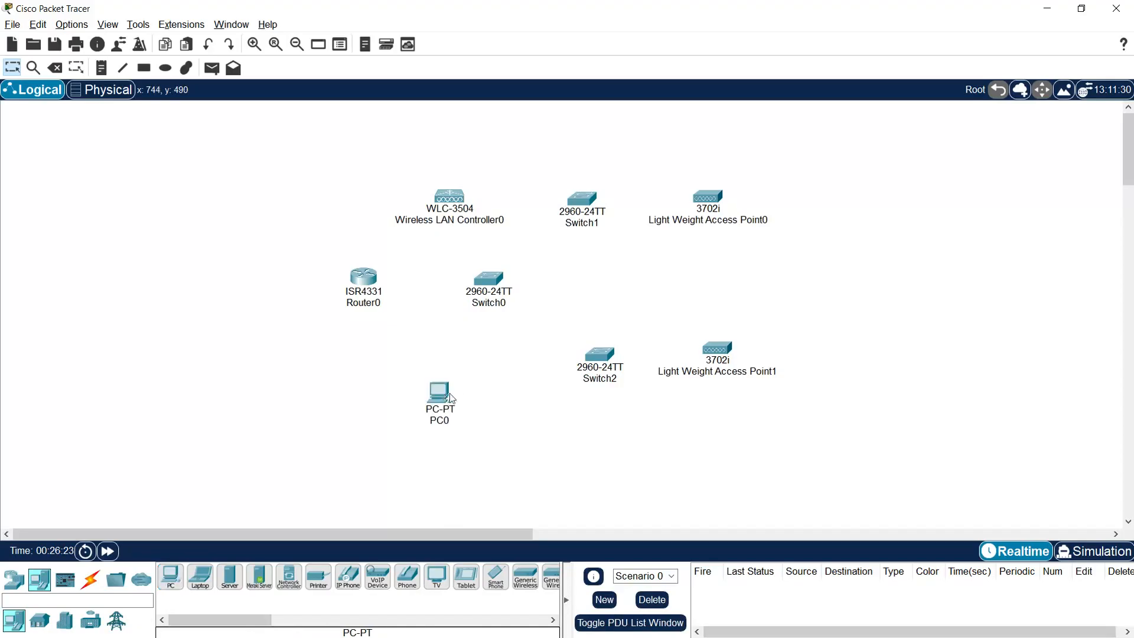
{"action": "left_click", "coordinate": [200, 576]}
{"action": "left_click", "coordinate": [867, 196]}
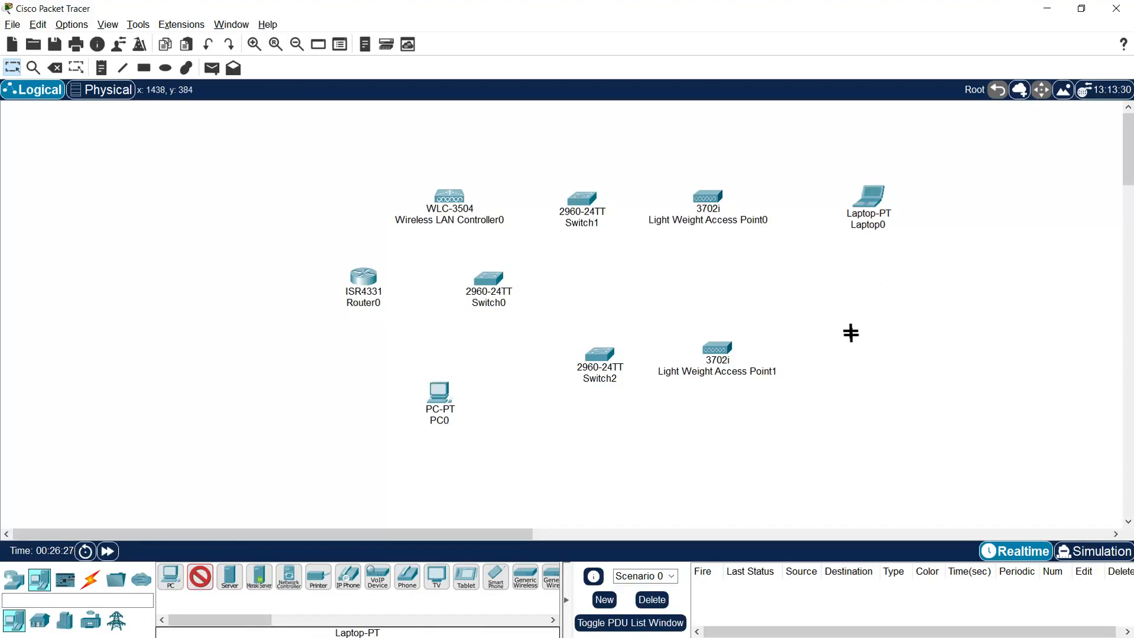
{"action": "left_click", "coordinate": [860, 348]}
{"action": "key", "text": "Escape"}
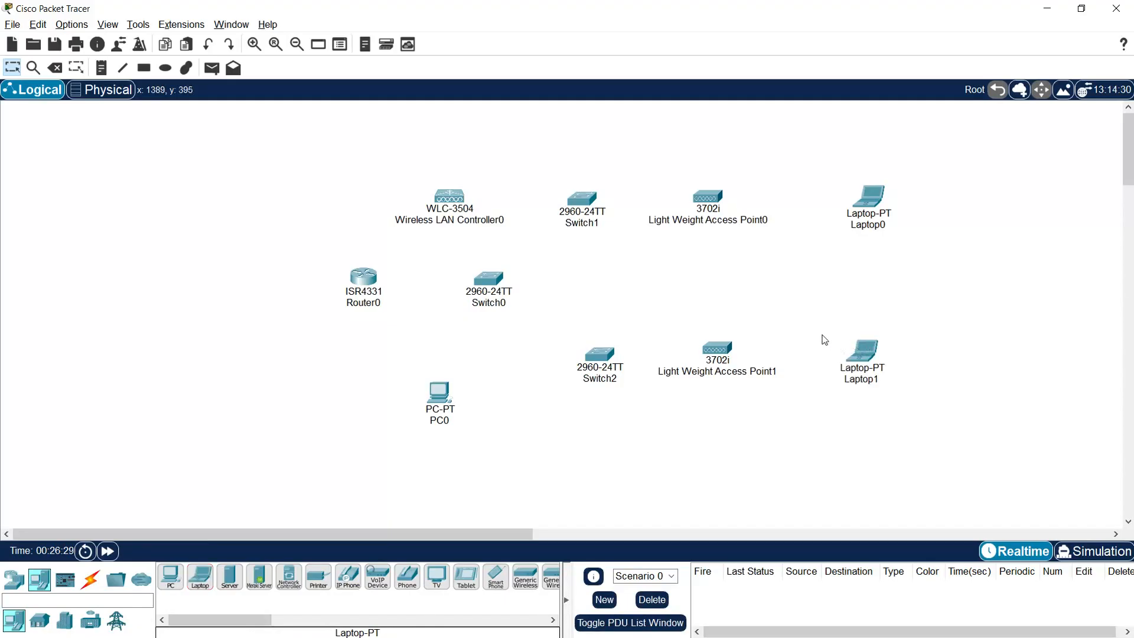
{"action": "left_click", "coordinate": [365, 303]}
Step: Rename Router0 to R1, the controller to WLAN and PC0 to Admin
{"action": "left_click_drag", "start_coordinate": [395, 304], "coordinate": [358, 304]}
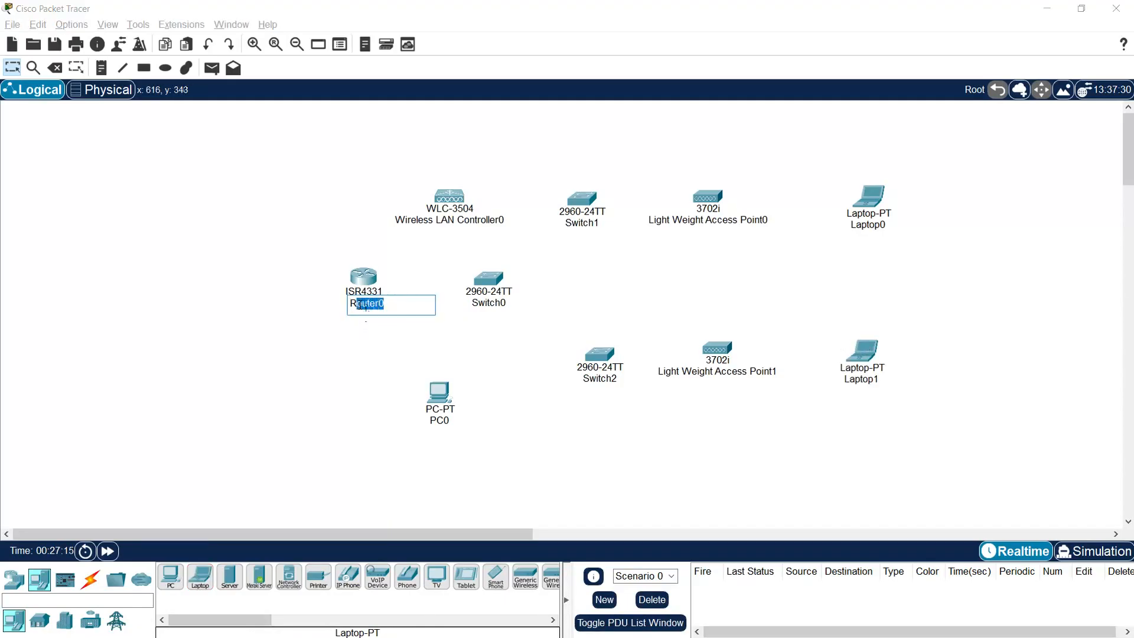
{"action": "type", "text": "1"}
{"action": "key", "text": "Return"}
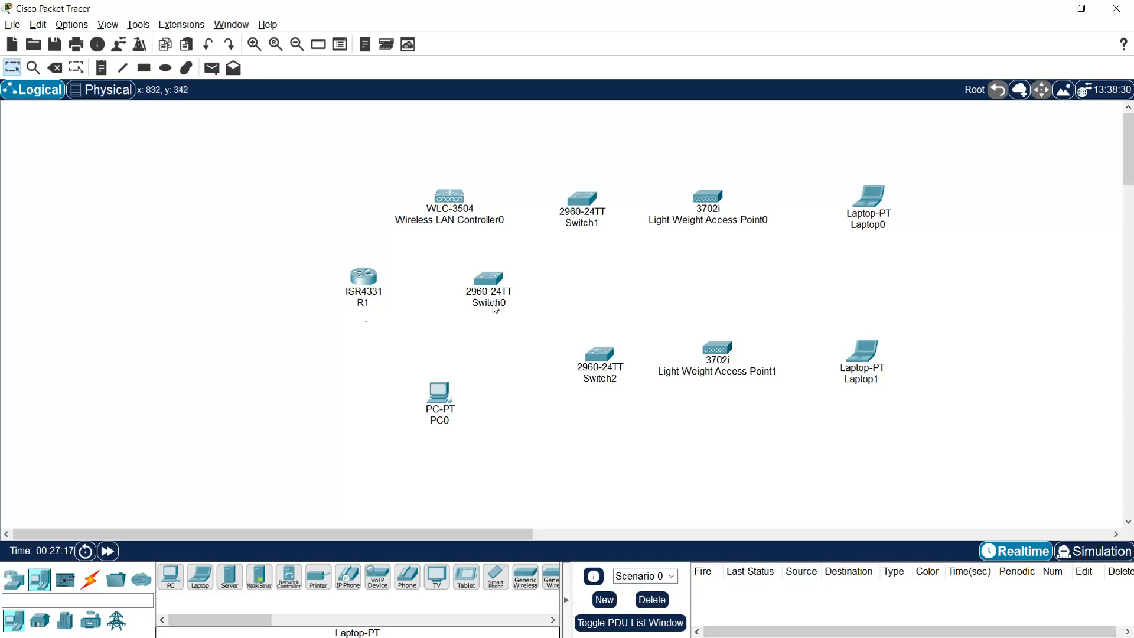
{"action": "left_click", "coordinate": [478, 228]}
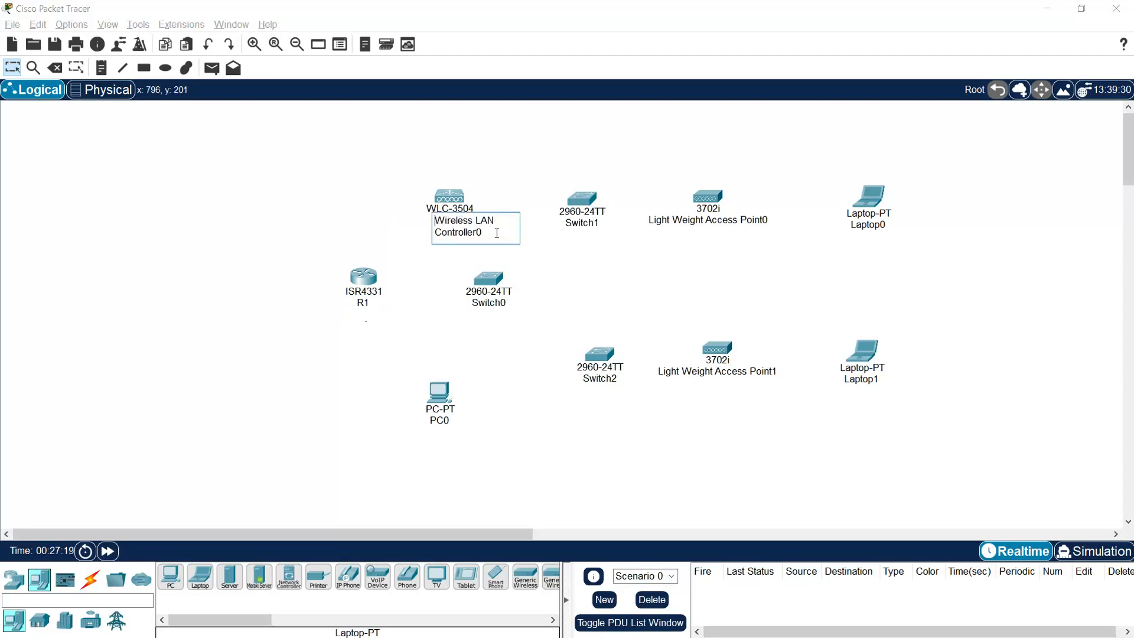
{"action": "key", "text": "ctrl+a"}
{"action": "type", "text": "WLAN"}
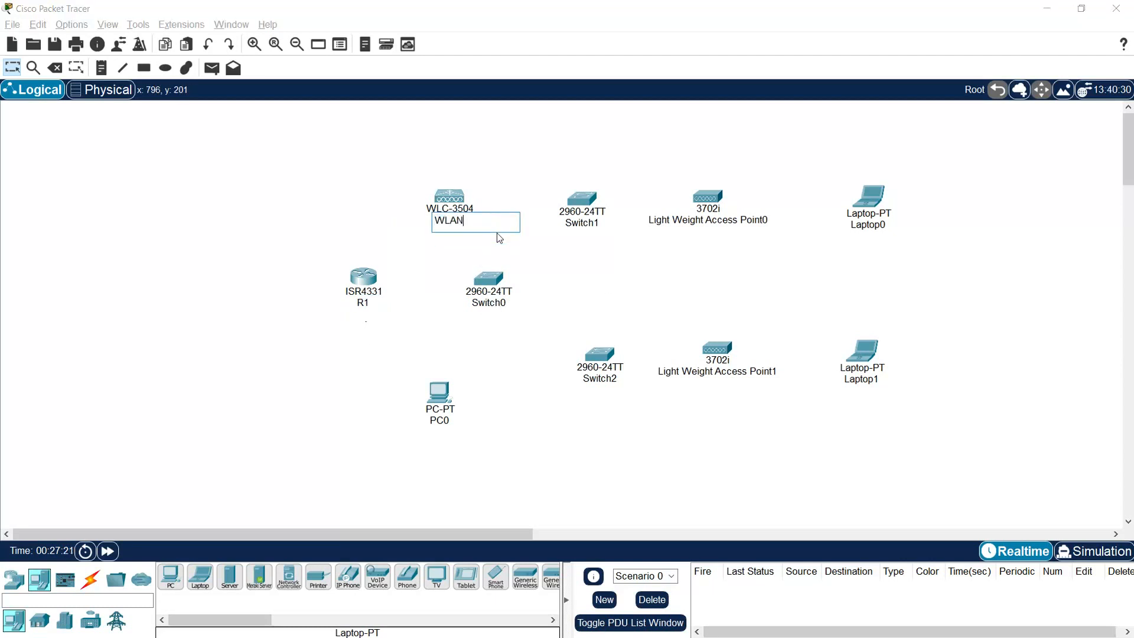
{"action": "key", "text": "Return"}
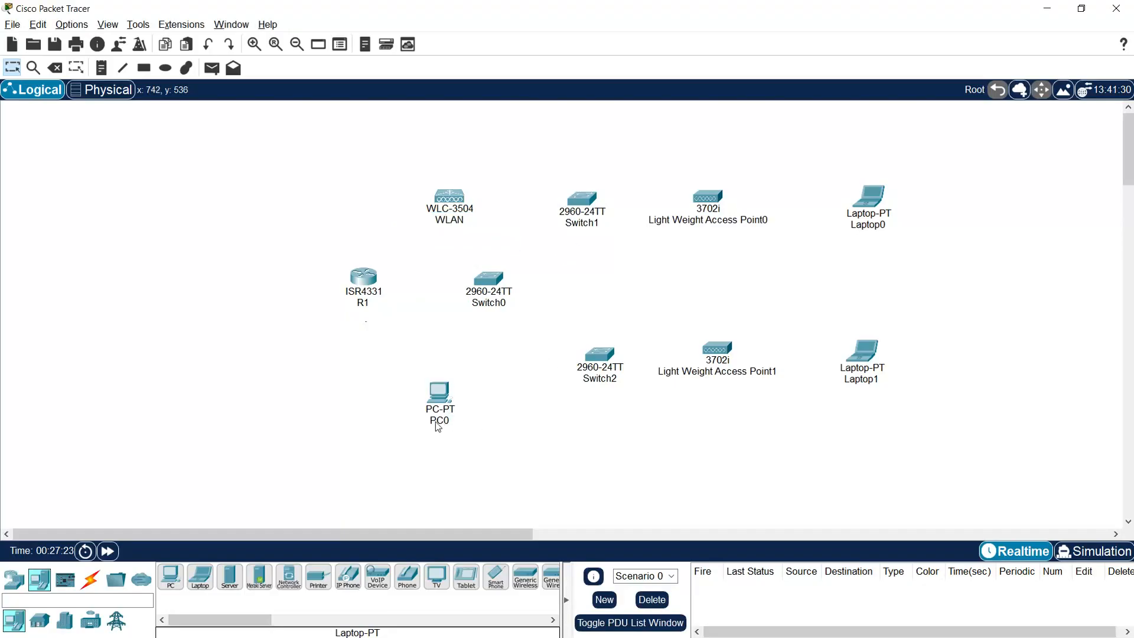
{"action": "left_click", "coordinate": [463, 417]}
{"action": "key", "text": "ctrl+a"}
{"action": "type", "text": "Ad"}
{"action": "key", "text": "Return"}
Step: Rename the three switches to Sw_Core, Sw1 and Sw2
{"action": "left_click", "coordinate": [518, 305]}
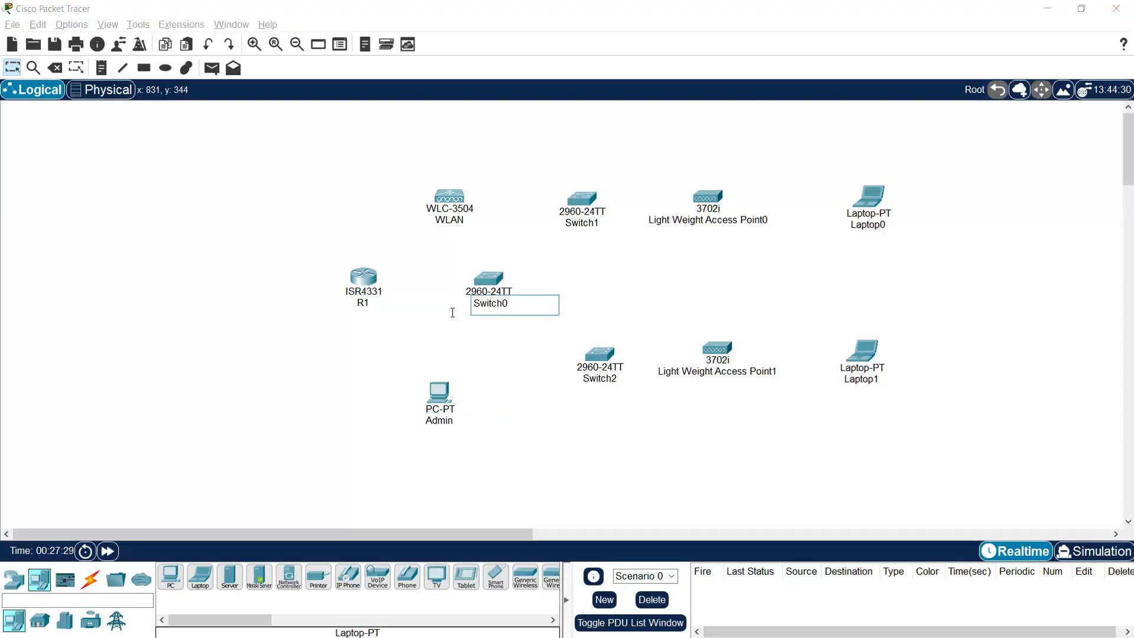
{"action": "left_click_drag", "start_coordinate": [517, 305], "coordinate": [435, 304]}
{"action": "type", "text": "Sw_Core"}
{"action": "left_click", "coordinate": [613, 244]}
{"action": "left_click", "coordinate": [588, 223]}
{"action": "left_click_drag", "start_coordinate": [612, 221], "coordinate": [581, 224]}
{"action": "type", "text": "1"}
{"action": "left_click", "coordinate": [603, 384]}
{"action": "left_click", "coordinate": [603, 384]}
{"action": "left_click_drag", "start_coordinate": [618, 380], "coordinate": [599, 381]}
{"action": "type", "text": "2"}
{"action": "left_click", "coordinate": [640, 325]}
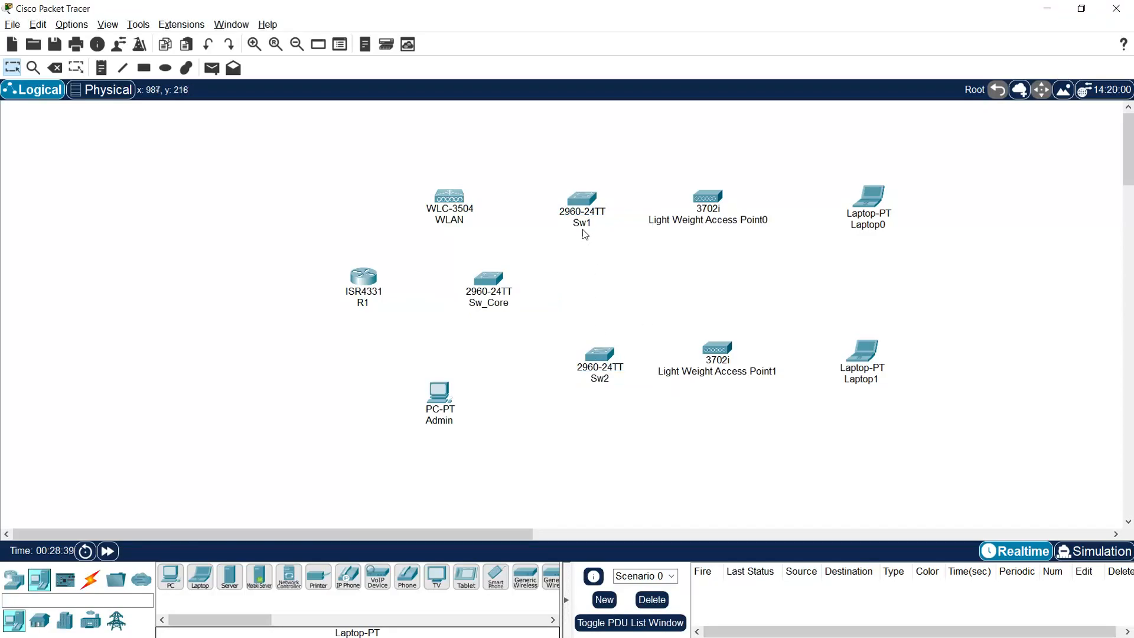
Step: Rename Sw1 to Sw_North and Sw2 to Sw_South
{"action": "left_click", "coordinate": [582, 224]}
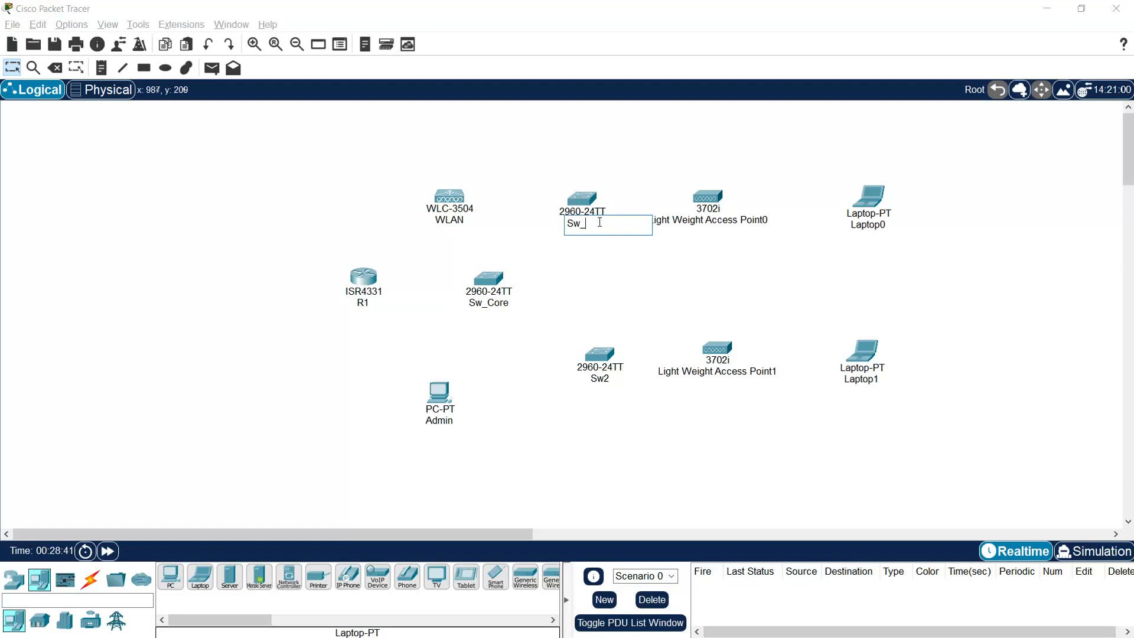
{"action": "left_click", "coordinate": [599, 356]}
{"action": "left_click", "coordinate": [897, 125]}
{"action": "left_click", "coordinate": [607, 380]}
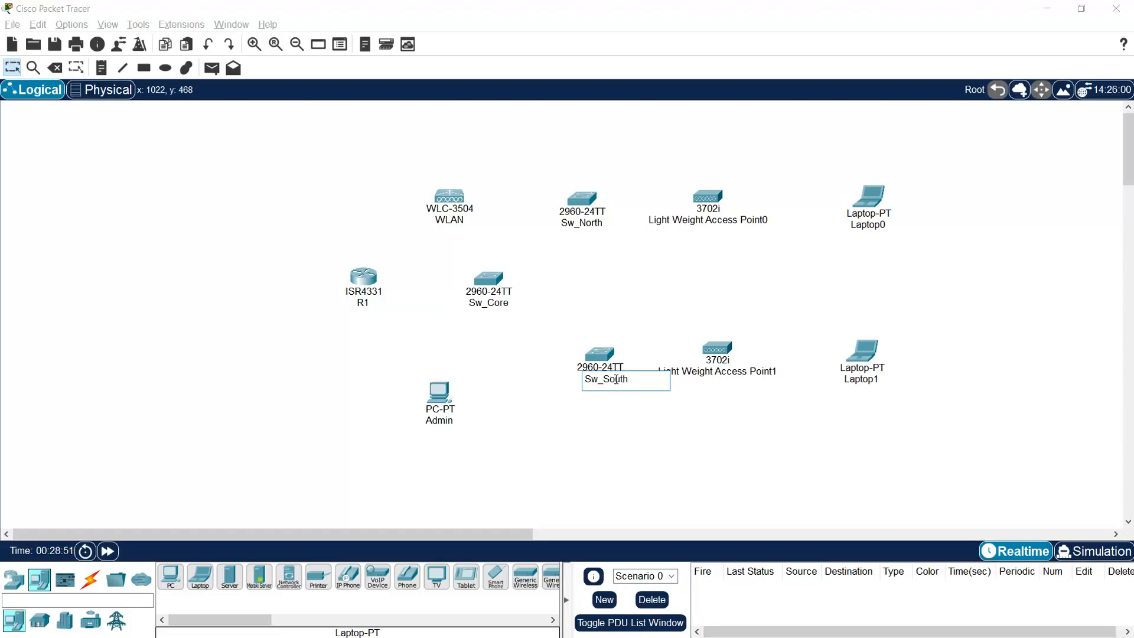
{"action": "key", "text": "Return"}
Step: Rename the two access points to LAP_North and LAP_South
{"action": "left_click", "coordinate": [731, 226]}
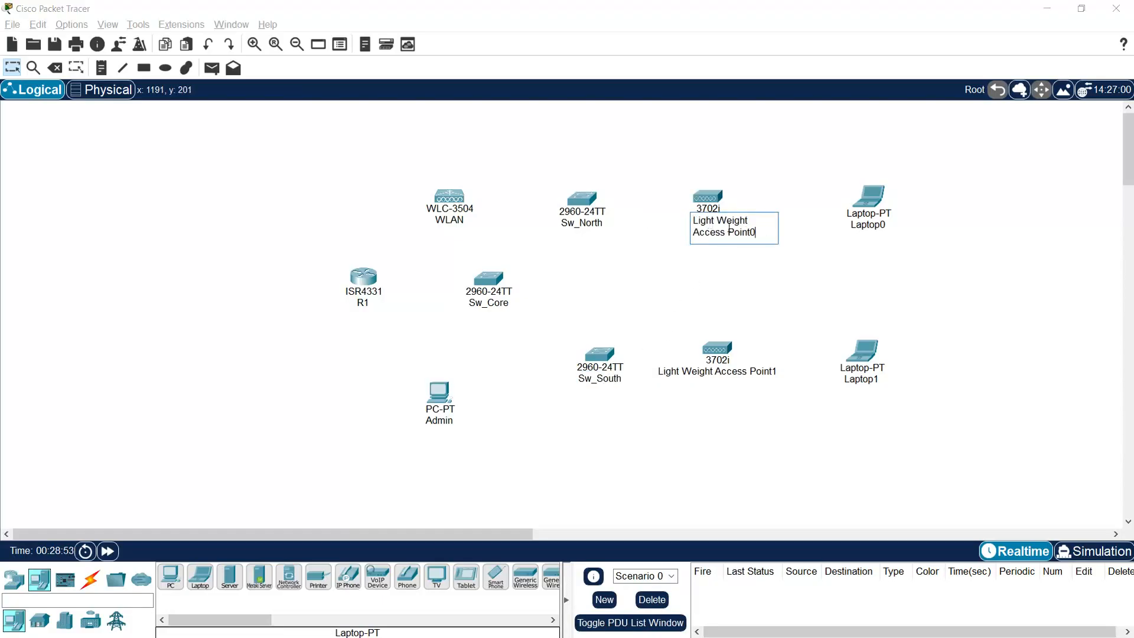
{"action": "left_click_drag", "start_coordinate": [762, 231], "coordinate": [661, 222]}
{"action": "type", "text": "LAP_North"}
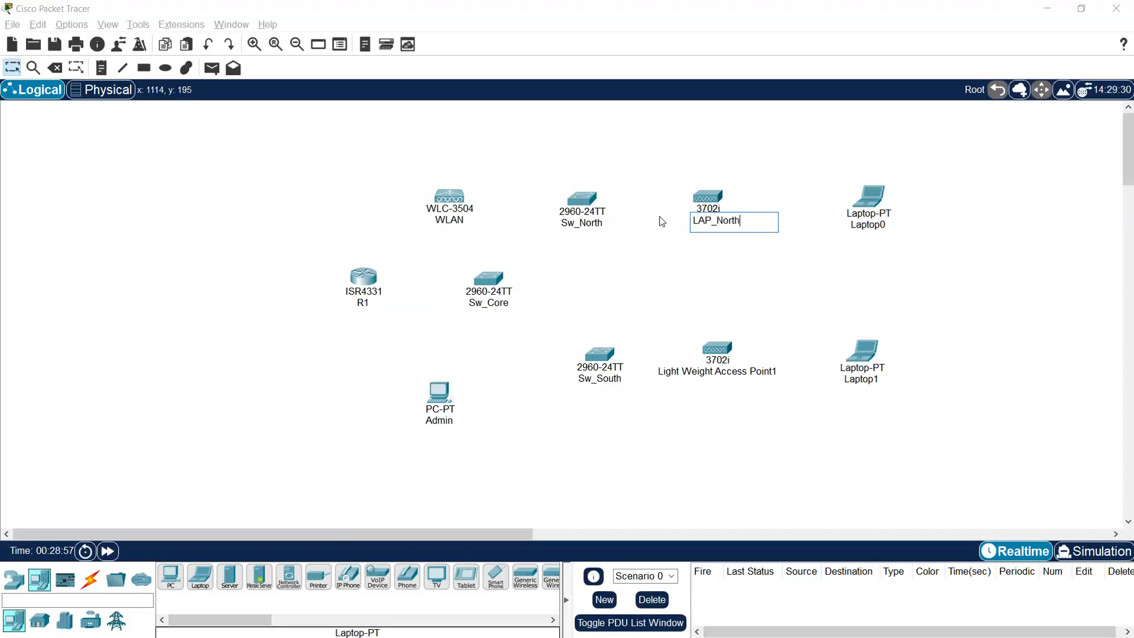
{"action": "left_click", "coordinate": [719, 375]}
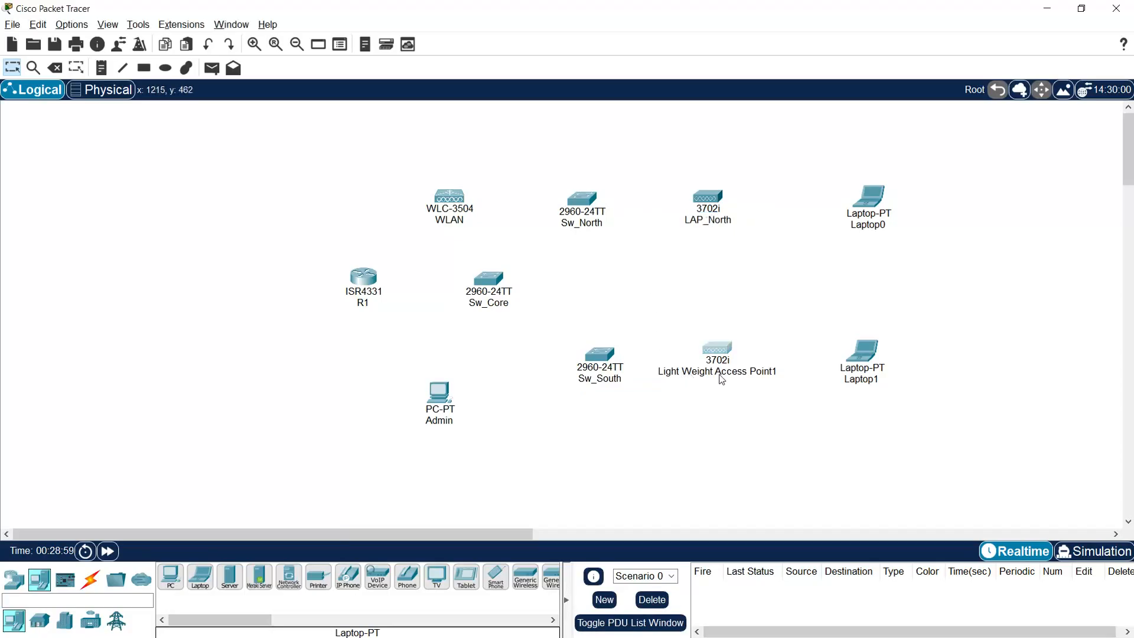
{"action": "left_click_drag", "start_coordinate": [758, 381], "coordinate": [688, 360]}
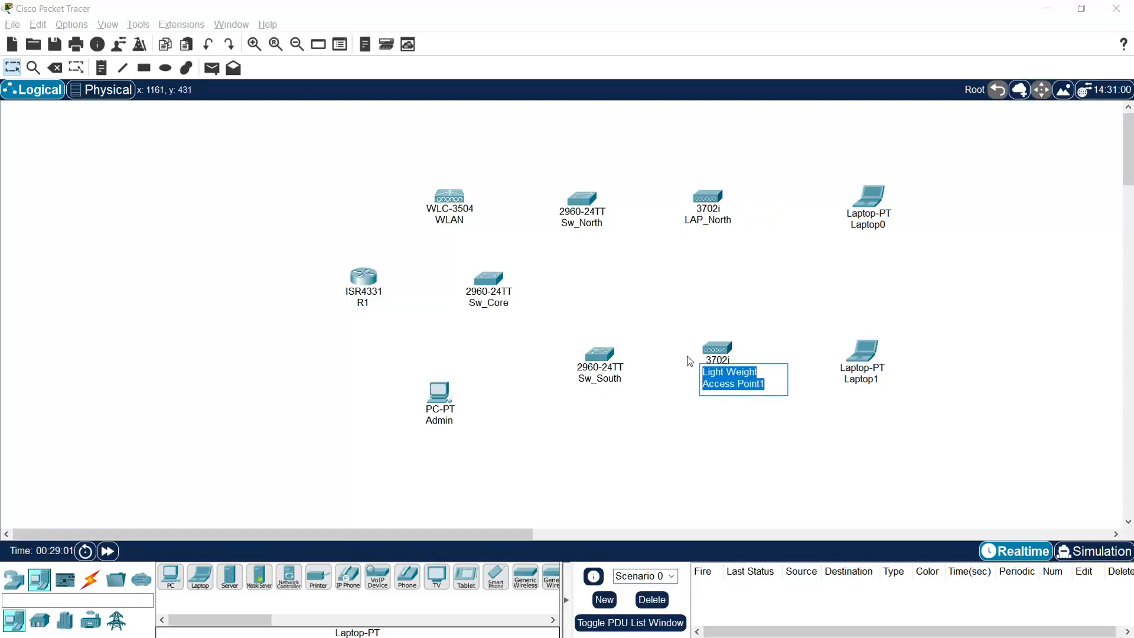
{"action": "type", "text": "LAP_"}
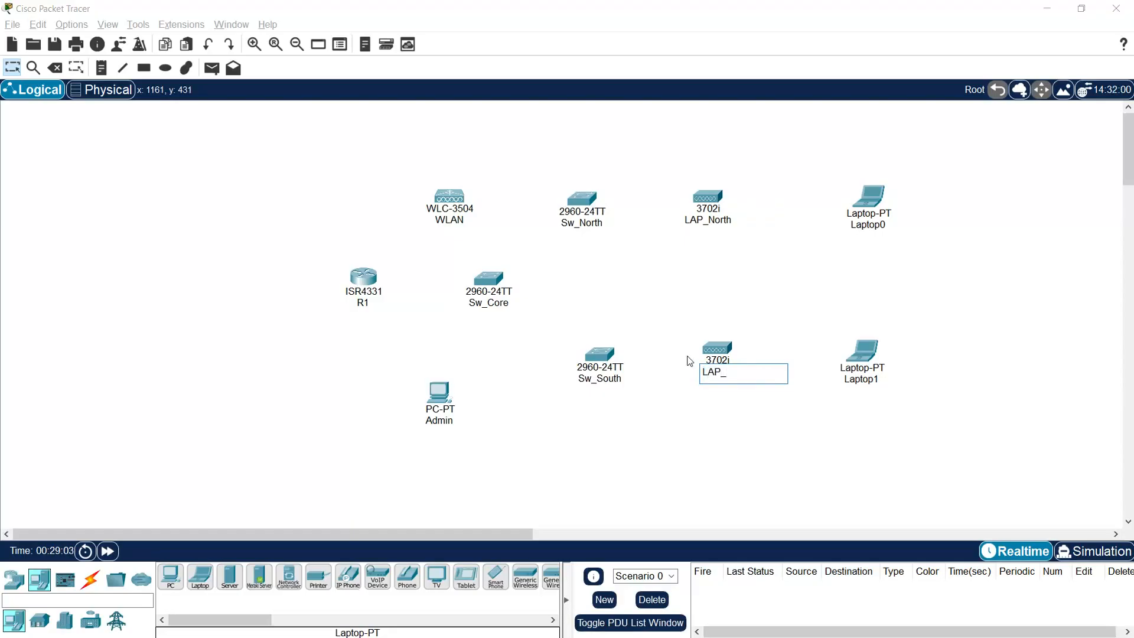
{"action": "key", "text": "Return"}
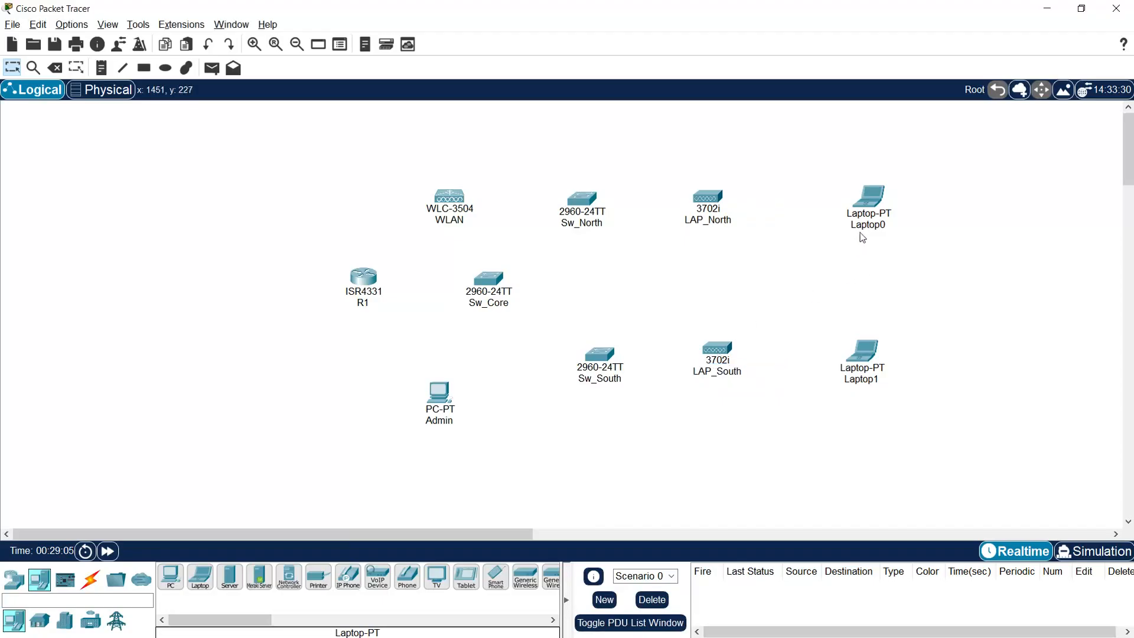
Step: Name the laptops Laptop_South and Laptop_North, nudging Laptop_North slightly left
{"action": "left_click", "coordinate": [867, 381]}
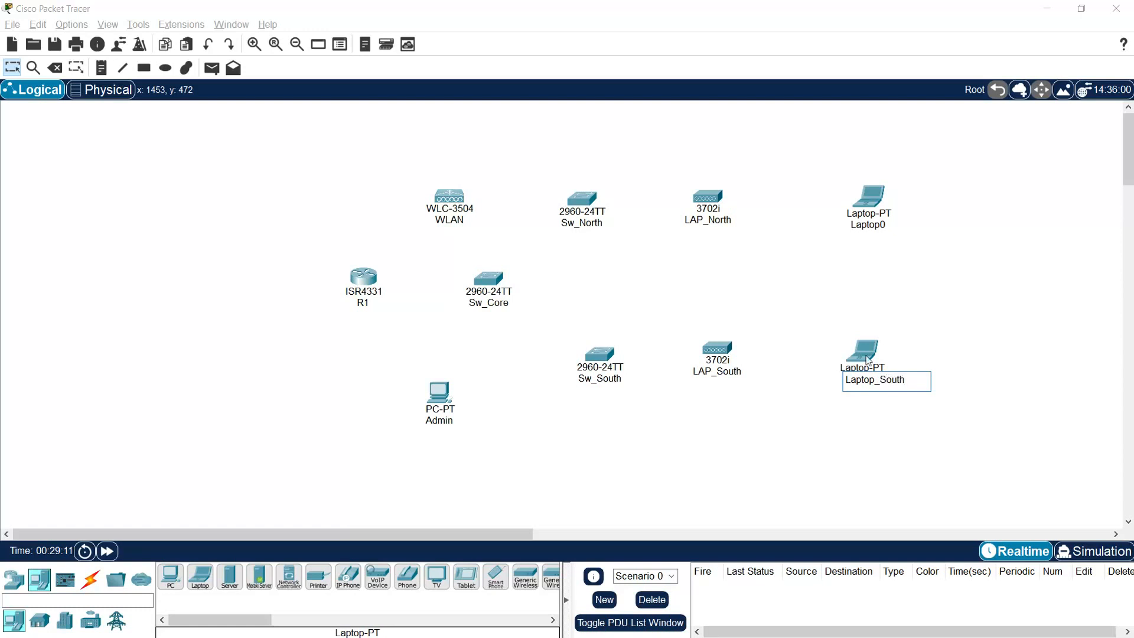
{"action": "left_click", "coordinate": [874, 225]}
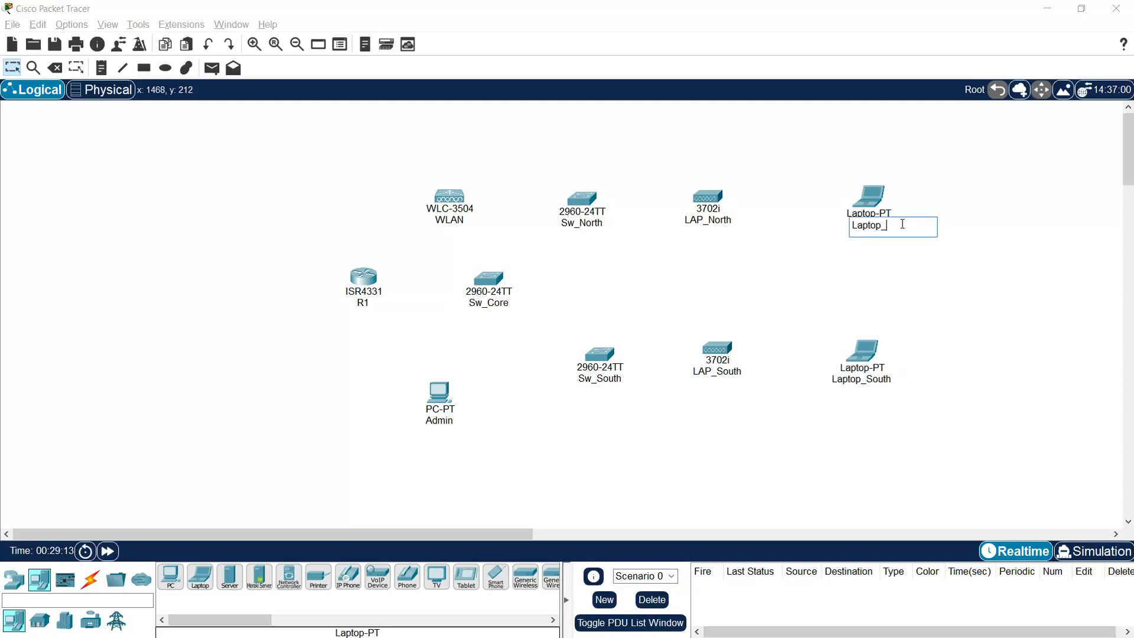
{"action": "type", "text": "Laptop_North"}
{"action": "key", "text": "Return"}
{"action": "left_click_drag", "start_coordinate": [870, 210], "coordinate": [850, 212]}
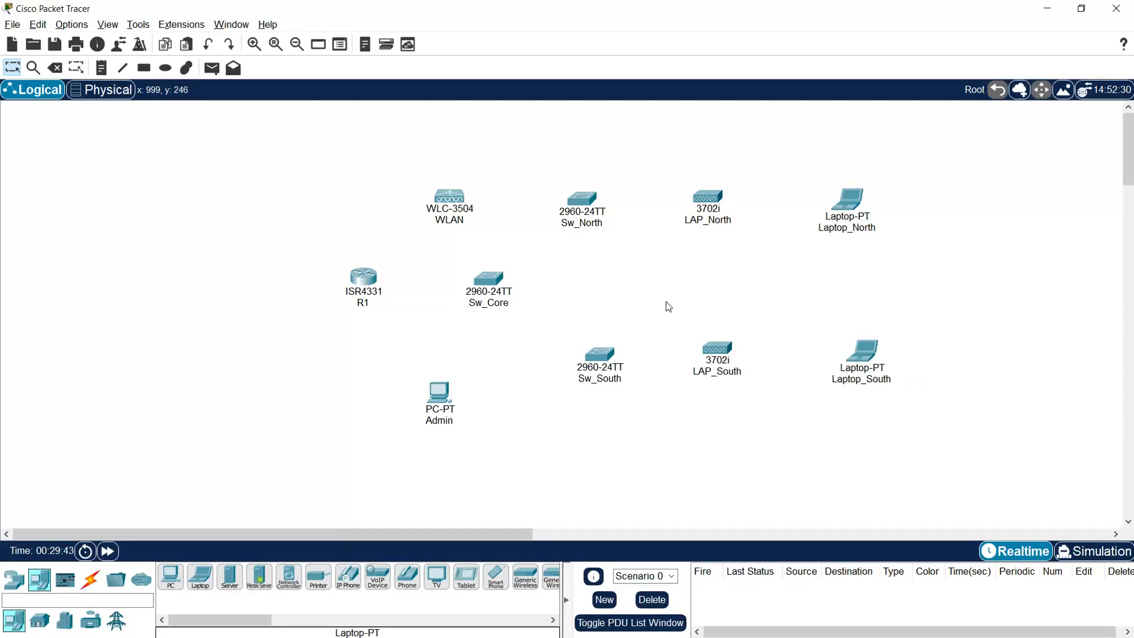
Step: Cable R1 G0/0/0 to Sw_Core G0/1 and the WLC's Gig1 to Sw_Core G0/2
{"action": "left_click", "coordinate": [90, 580]}
{"action": "left_click", "coordinate": [228, 583]}
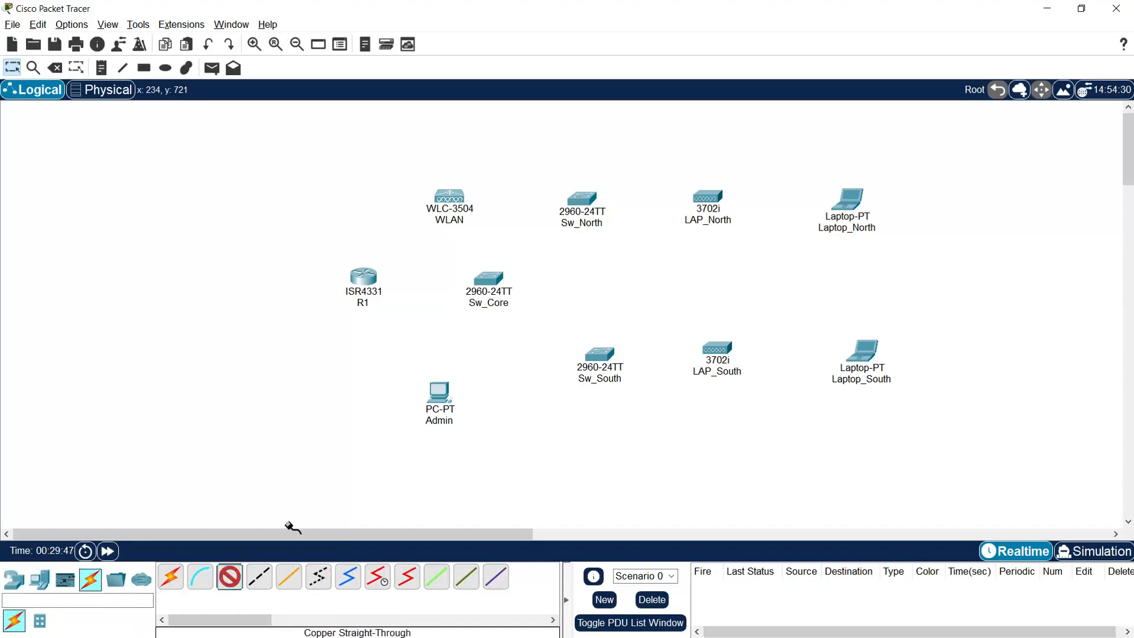
{"action": "left_click", "coordinate": [362, 279]}
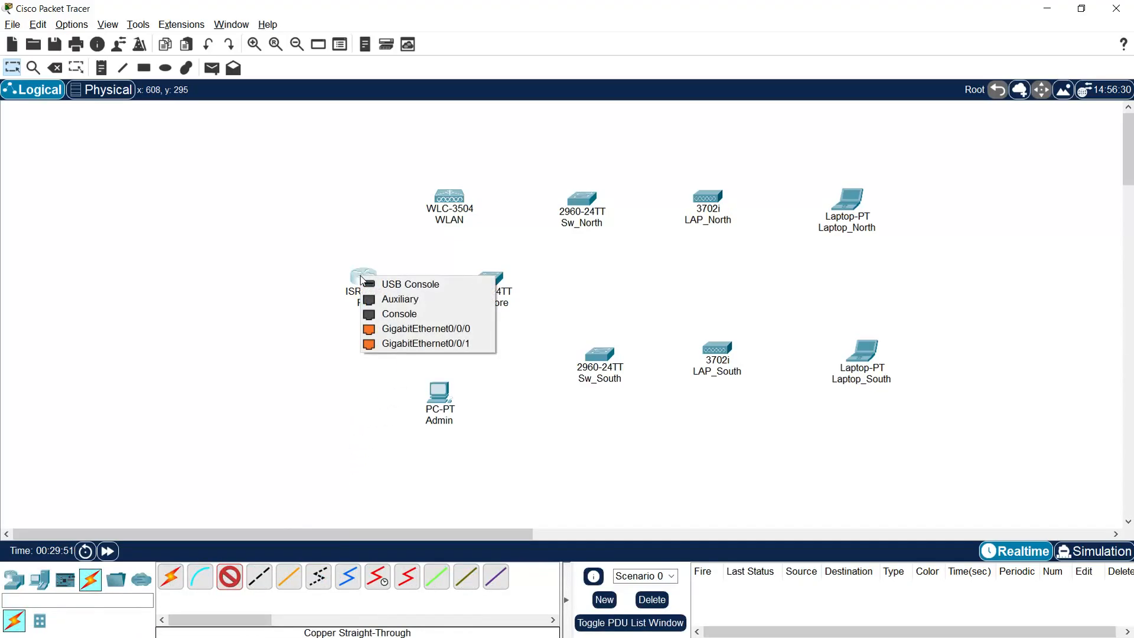
{"action": "left_click", "coordinate": [425, 328]}
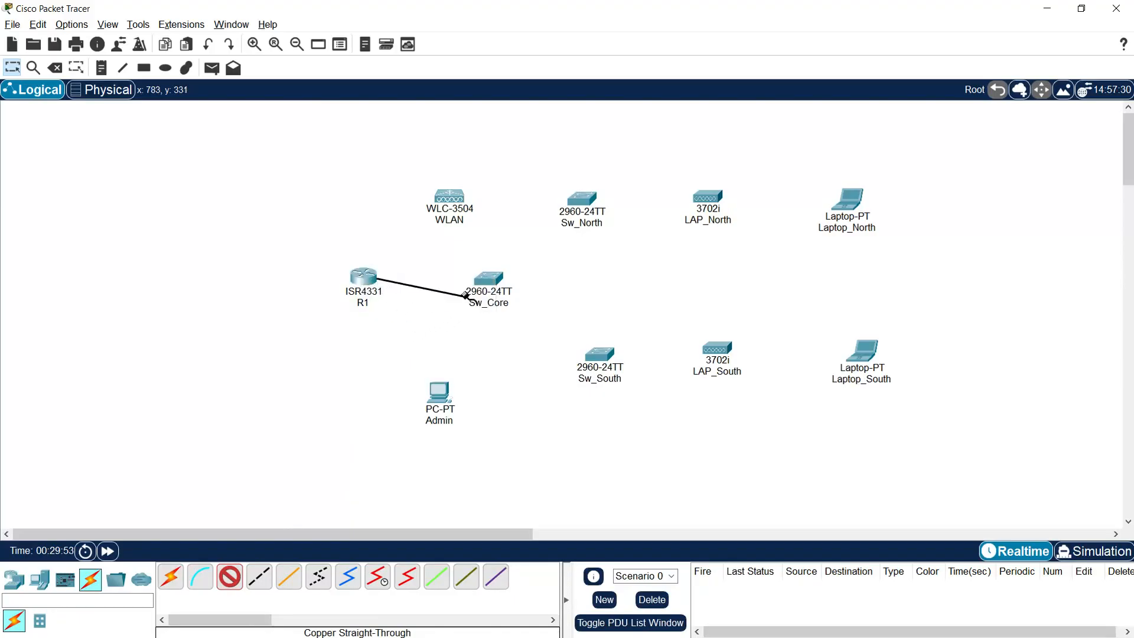
{"action": "left_click", "coordinate": [490, 280]}
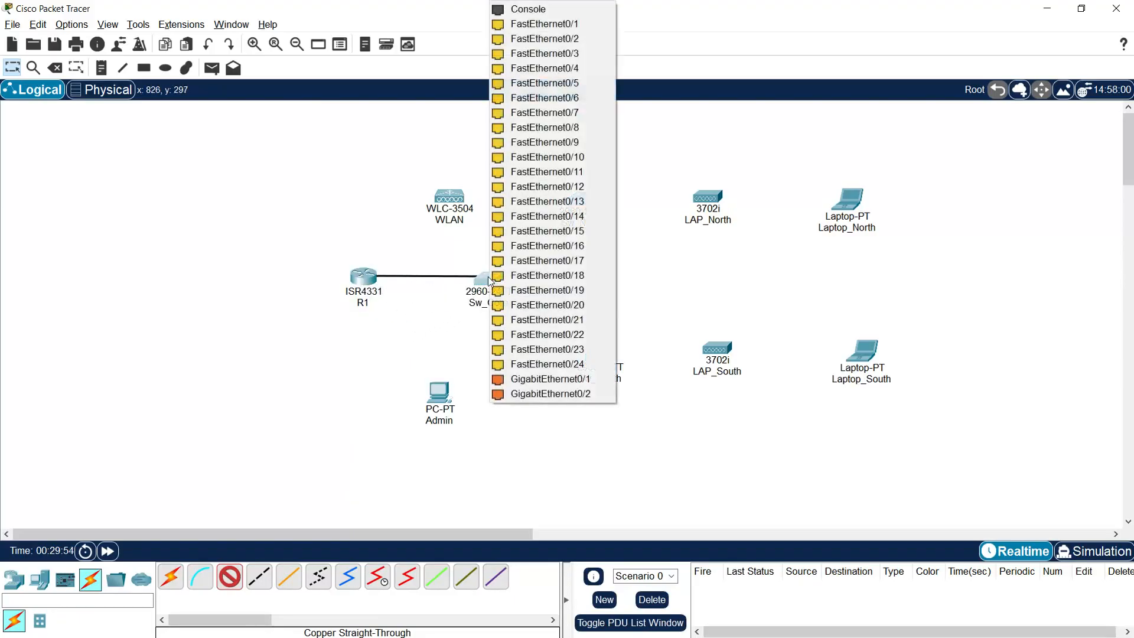
{"action": "left_click", "coordinate": [531, 378]}
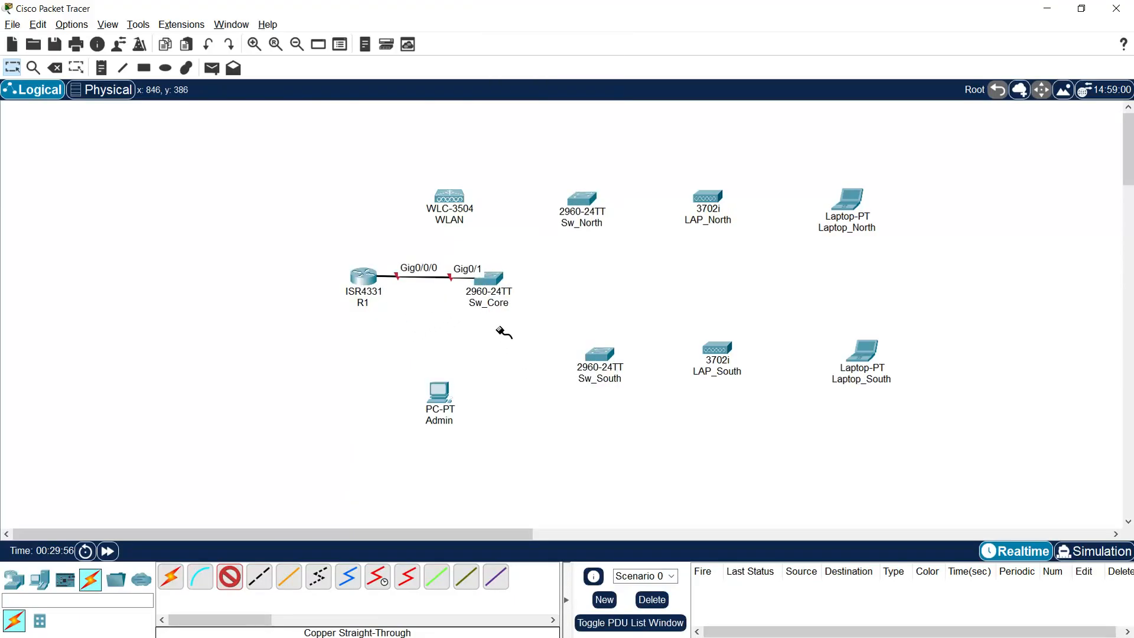
{"action": "left_click", "coordinate": [498, 284]}
{"action": "left_click", "coordinate": [553, 378]}
{"action": "left_click", "coordinate": [451, 199]}
{"action": "left_click", "coordinate": [479, 206]}
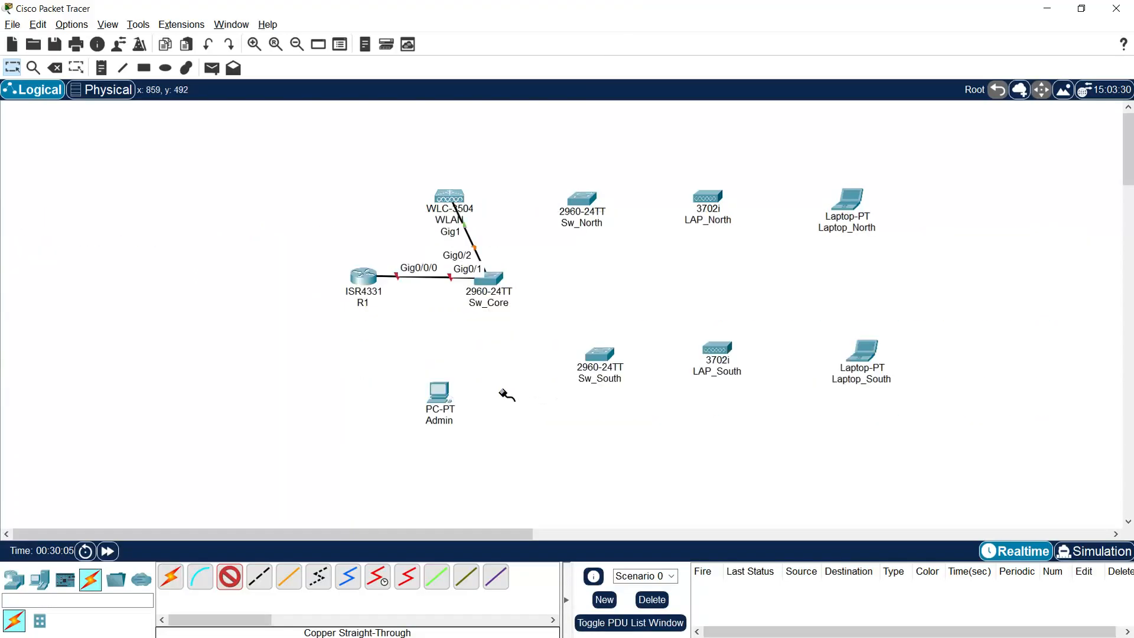
Step: Link Admin to Sw_Core Fa0/24, and Sw_North and Sw_South Fa0/1 to Sw_Core Fa0/1-2
{"action": "left_click", "coordinate": [491, 283]}
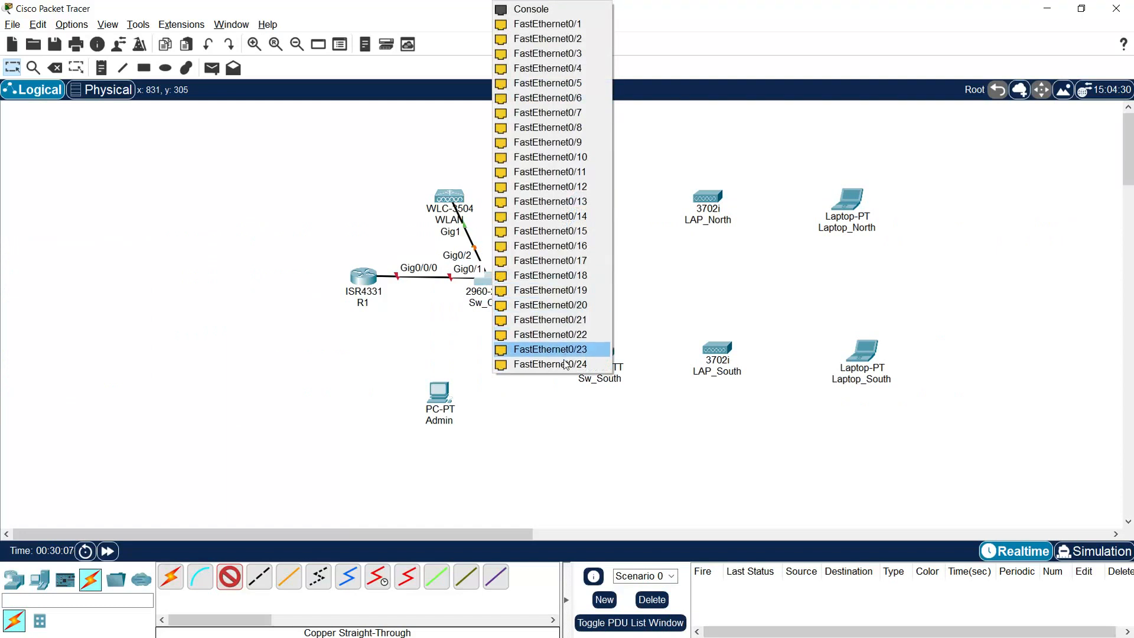
{"action": "left_click", "coordinate": [502, 362]}
{"action": "left_click", "coordinate": [441, 390]}
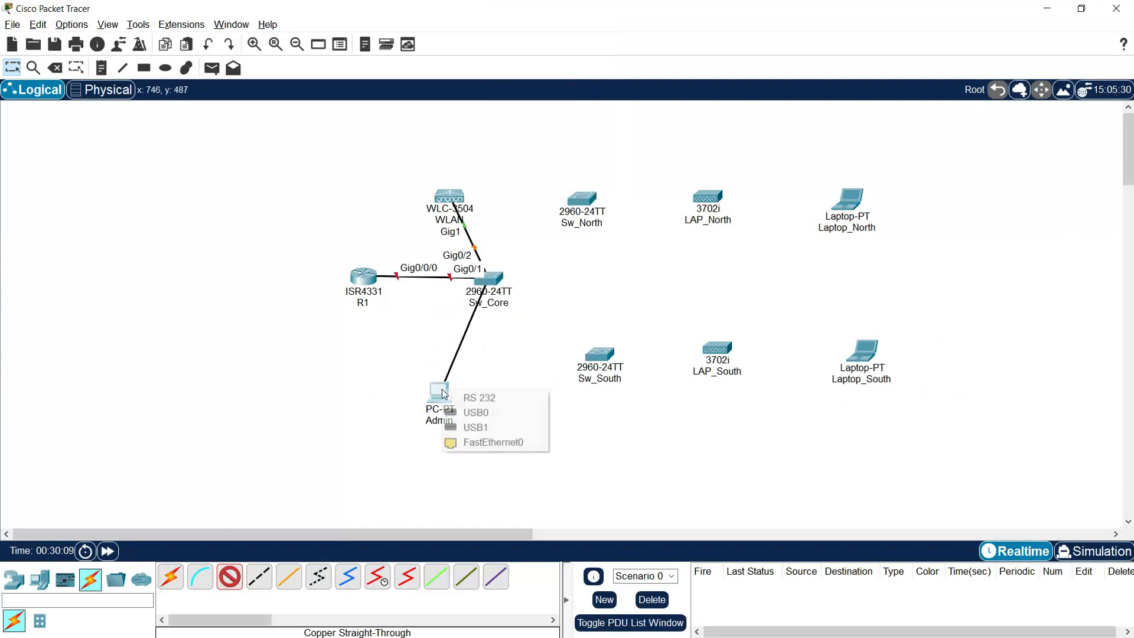
{"action": "left_click", "coordinate": [468, 445]}
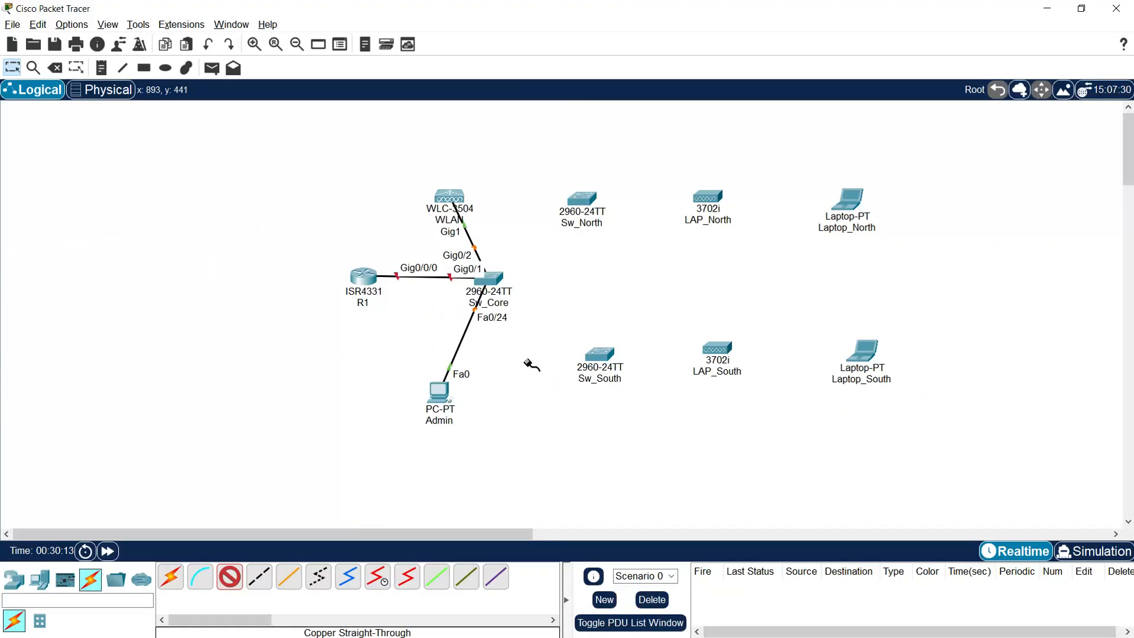
{"action": "left_click", "coordinate": [496, 282]}
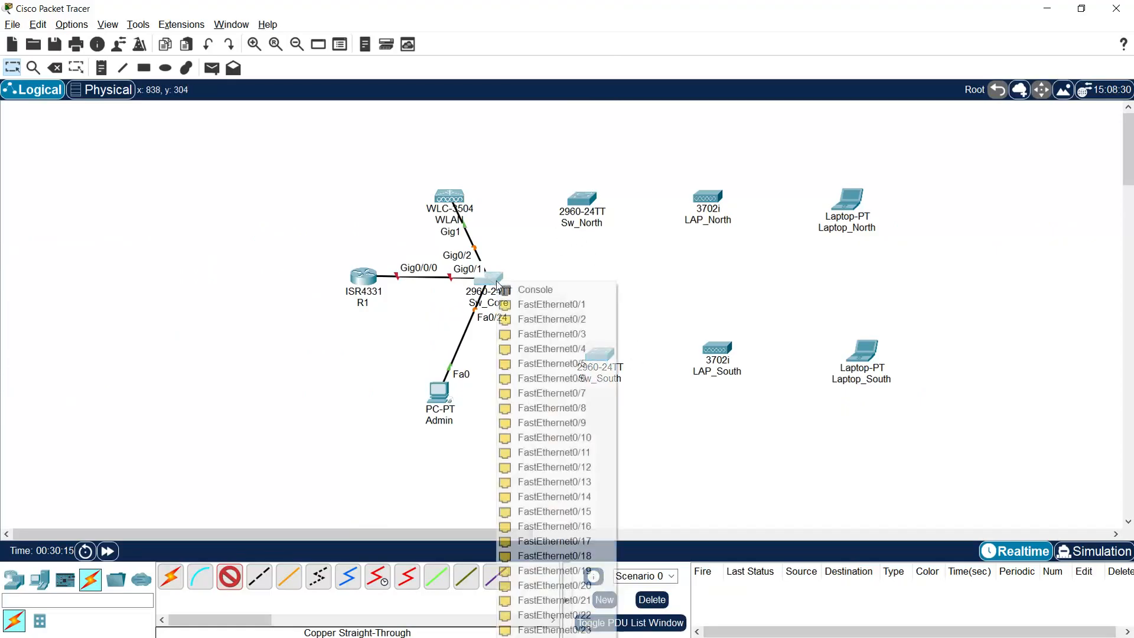
{"action": "left_click", "coordinate": [538, 304]}
{"action": "left_click", "coordinate": [579, 202]}
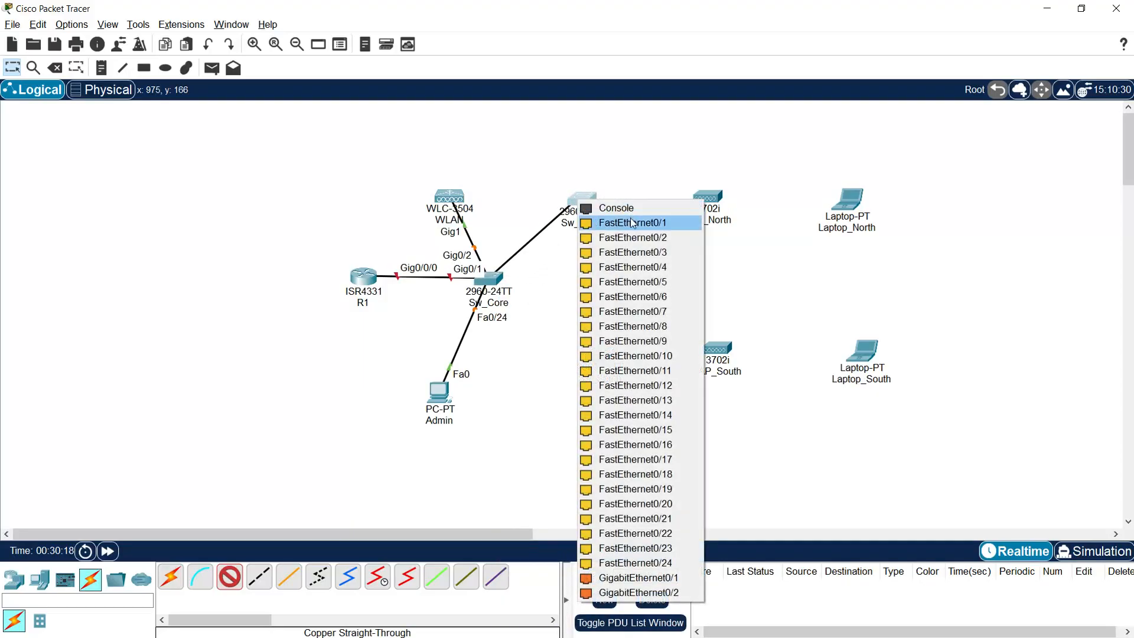
{"action": "left_click", "coordinate": [631, 222]}
{"action": "left_click", "coordinate": [491, 280]}
{"action": "left_click", "coordinate": [532, 302]}
{"action": "left_click", "coordinate": [601, 346]}
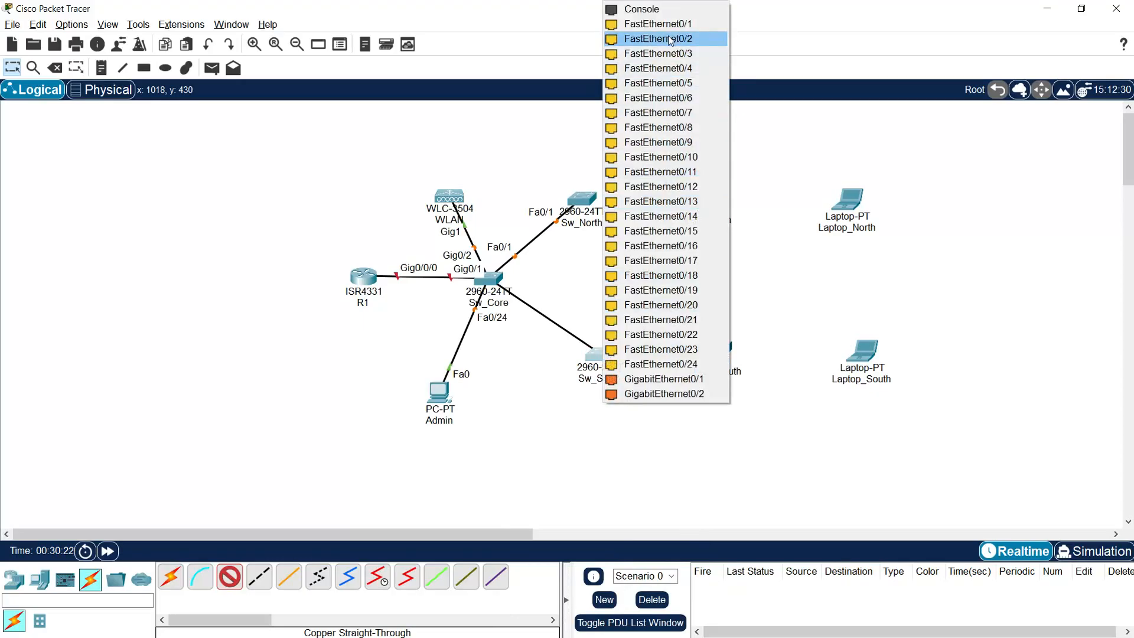
{"action": "left_click", "coordinate": [669, 24]}
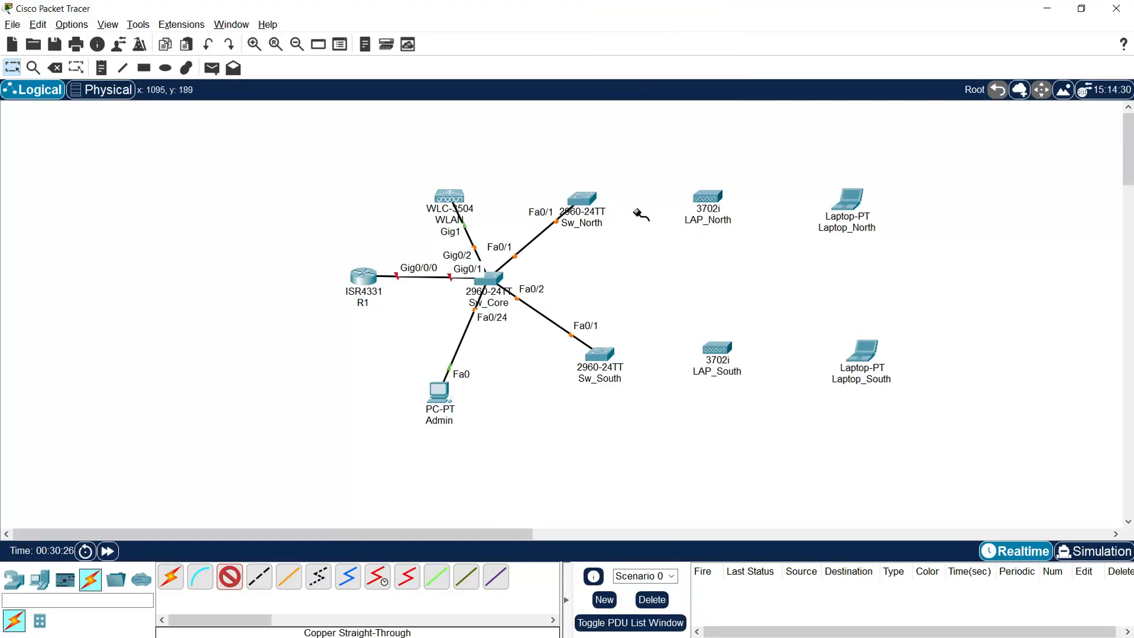
Step: Connect each LAP's GigabitEthernet0 to its switch's GigabitEthernet0/1
{"action": "left_click", "coordinate": [589, 203]}
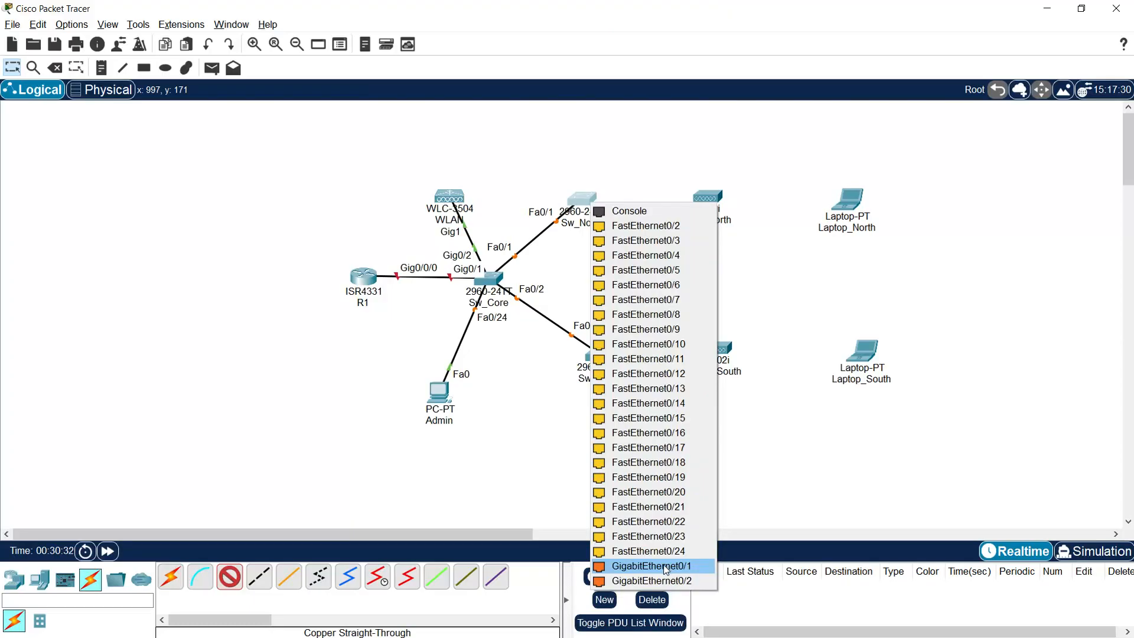
{"action": "left_click", "coordinate": [666, 565]}
{"action": "left_click", "coordinate": [711, 197]}
{"action": "left_click", "coordinate": [739, 203]}
{"action": "left_click", "coordinate": [604, 353]}
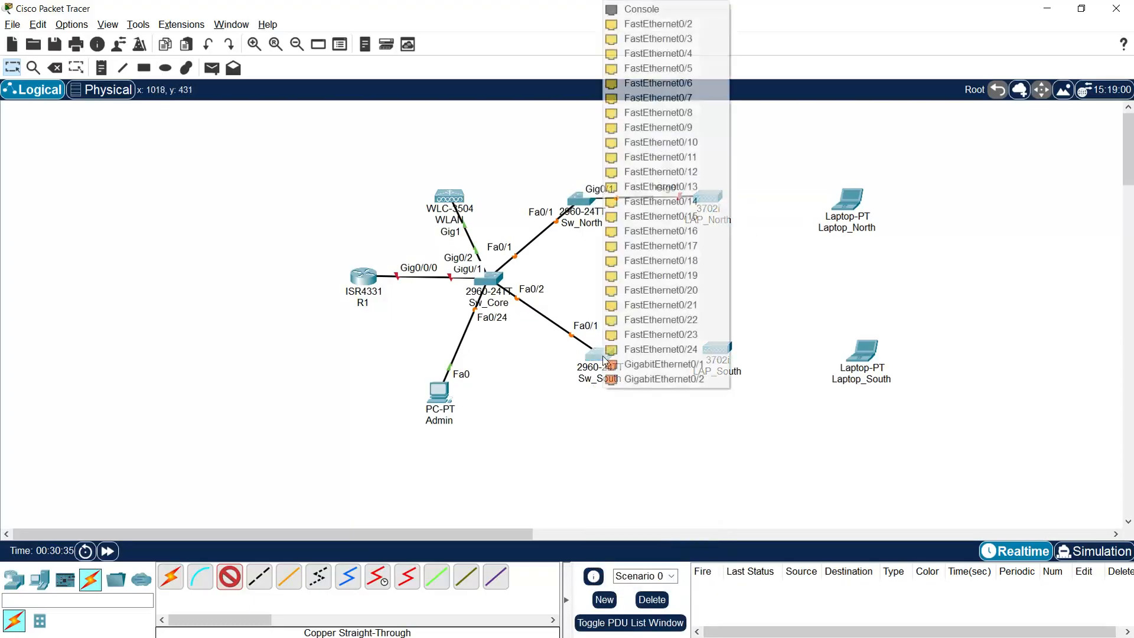
{"action": "left_click", "coordinate": [634, 365]}
{"action": "left_click", "coordinate": [716, 350]}
{"action": "left_click", "coordinate": [755, 360]}
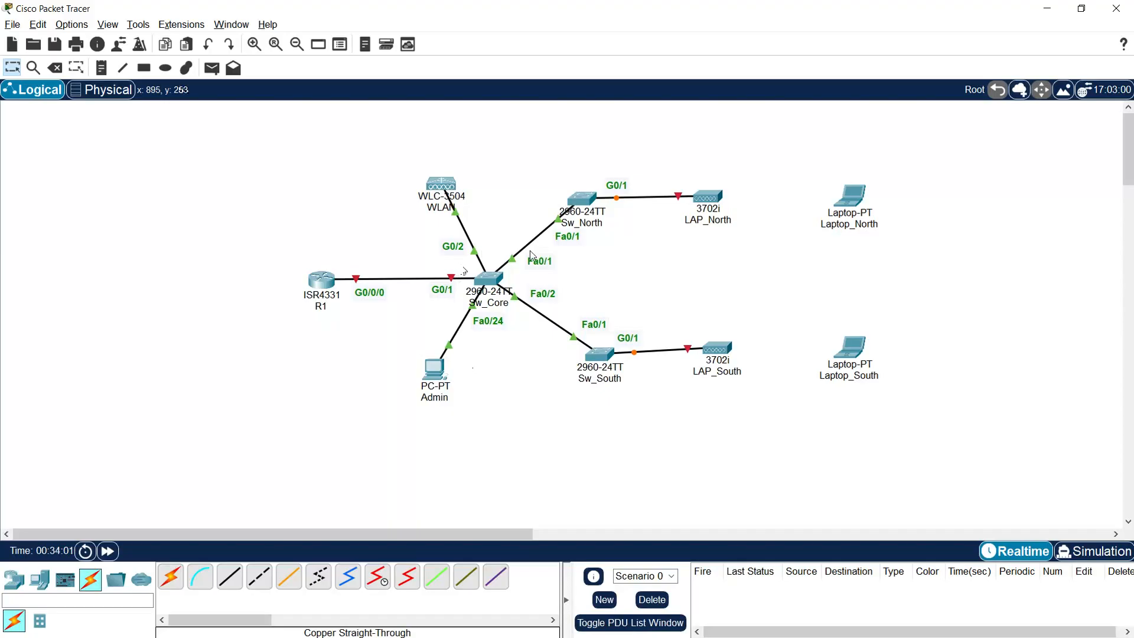
Step: Shift all devices left on the canvas and bring up Sw_Core's device window
{"action": "left_click_drag", "start_coordinate": [323, 203], "coordinate": [909, 452]}
{"action": "left_click_drag", "start_coordinate": [310, 286], "coordinate": [46, 306]}
{"action": "left_click", "coordinate": [685, 344]}
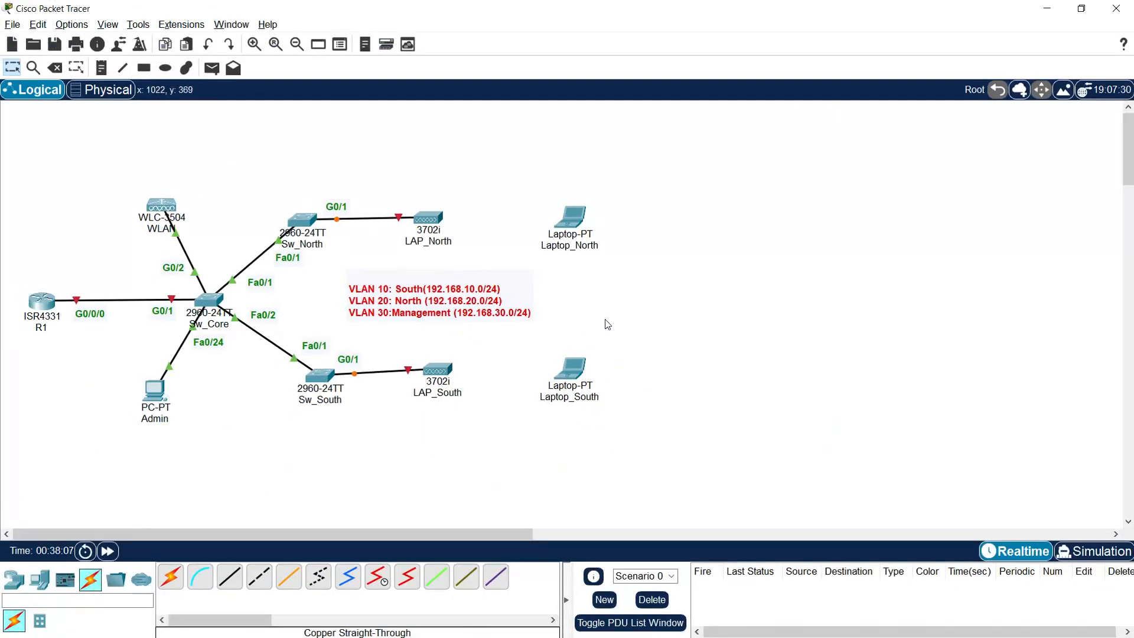
{"action": "left_click", "coordinate": [209, 301]}
{"action": "left_click_drag", "start_coordinate": [536, 133], "coordinate": [735, 36]}
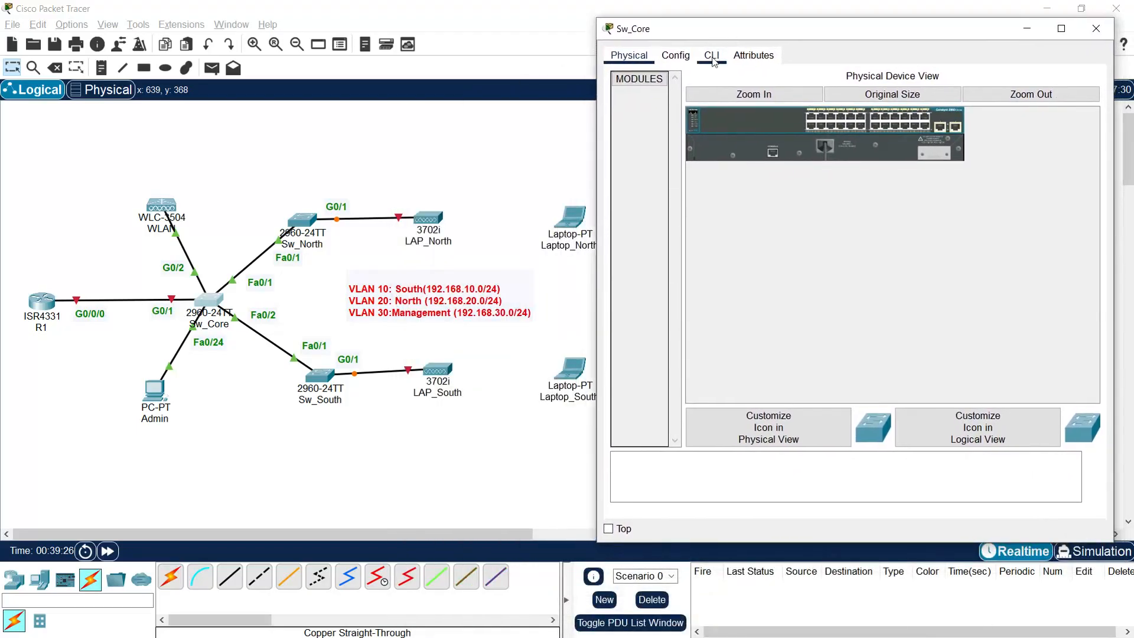
Step: In Sw_Core's CLI, set hostname Sw_Core and disable IP domain lookup
{"action": "left_click", "coordinate": [712, 55]}
{"action": "key", "text": "Return"}
{"action": "key", "text": "Return"}
{"action": "type", "text": "ENABLE"}
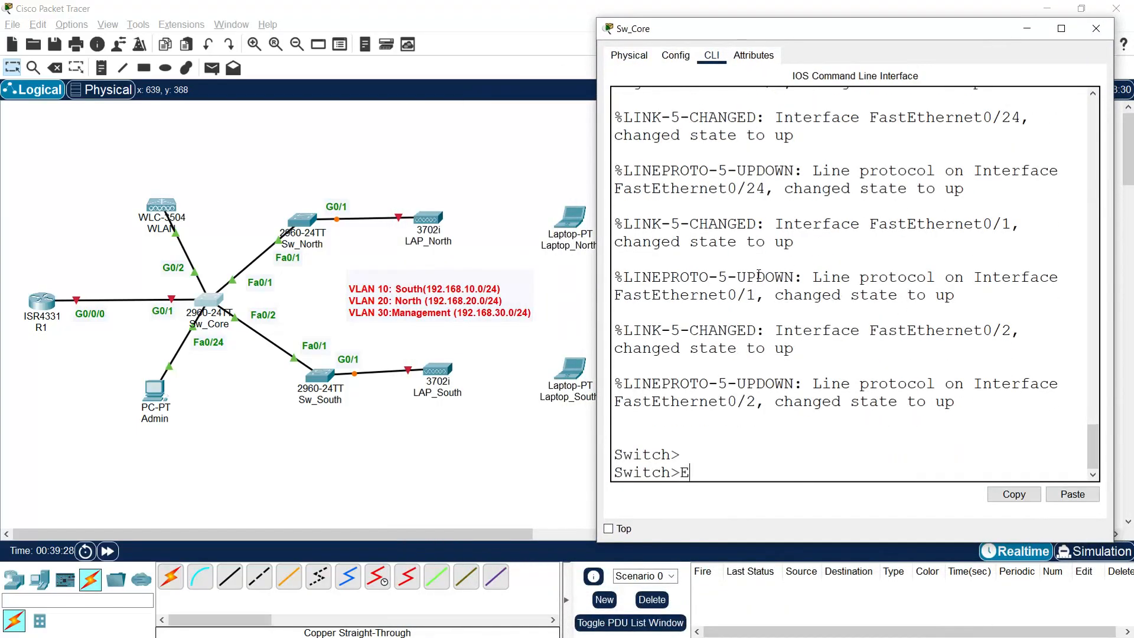
{"action": "key", "text": "Return"}
{"action": "type", "text": "conf t"}
{"action": "key", "text": "Return"}
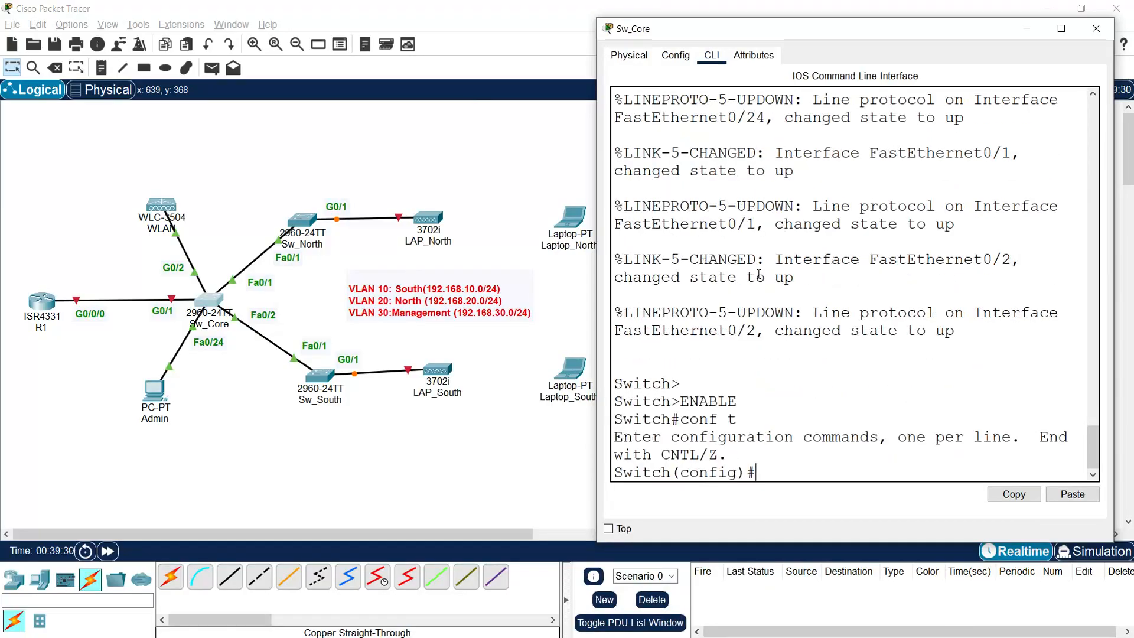
{"action": "type", "text": "hostname Sw_Core"}
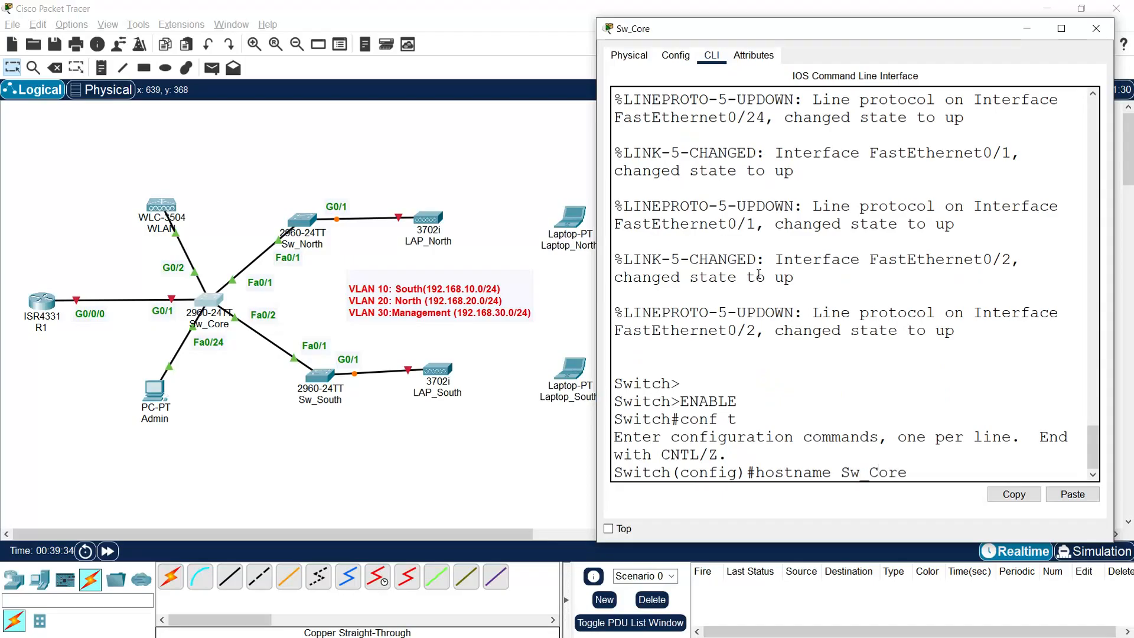
{"action": "key", "text": "Return"}
{"action": "type", "text": "no ip domain-look"}
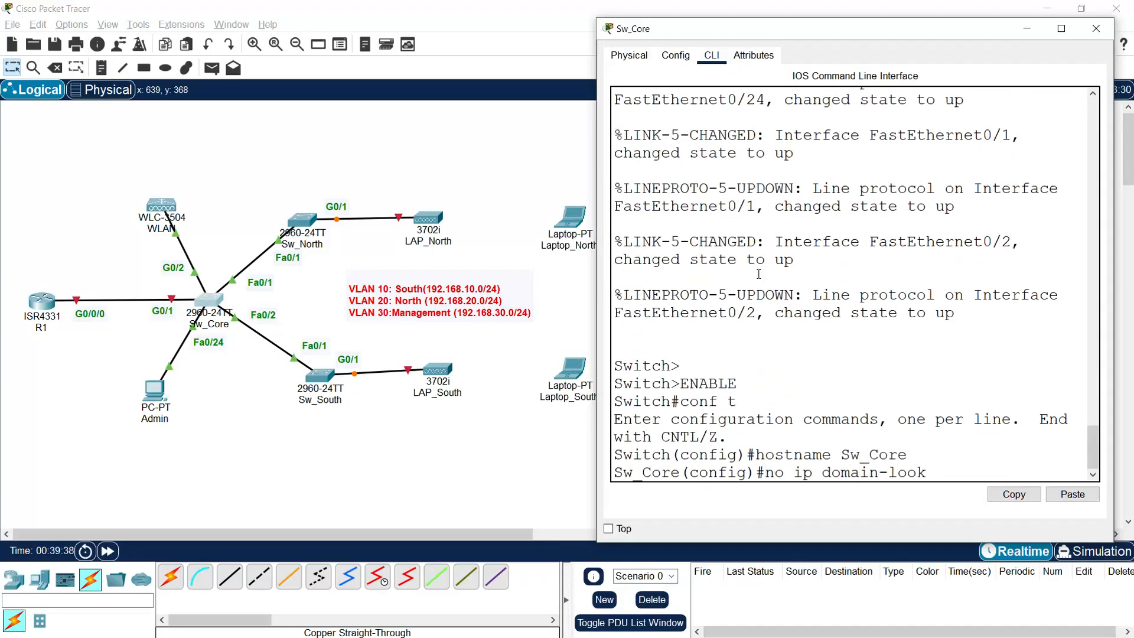
{"action": "type", "text": "up"}
{"action": "key", "text": "Return"}
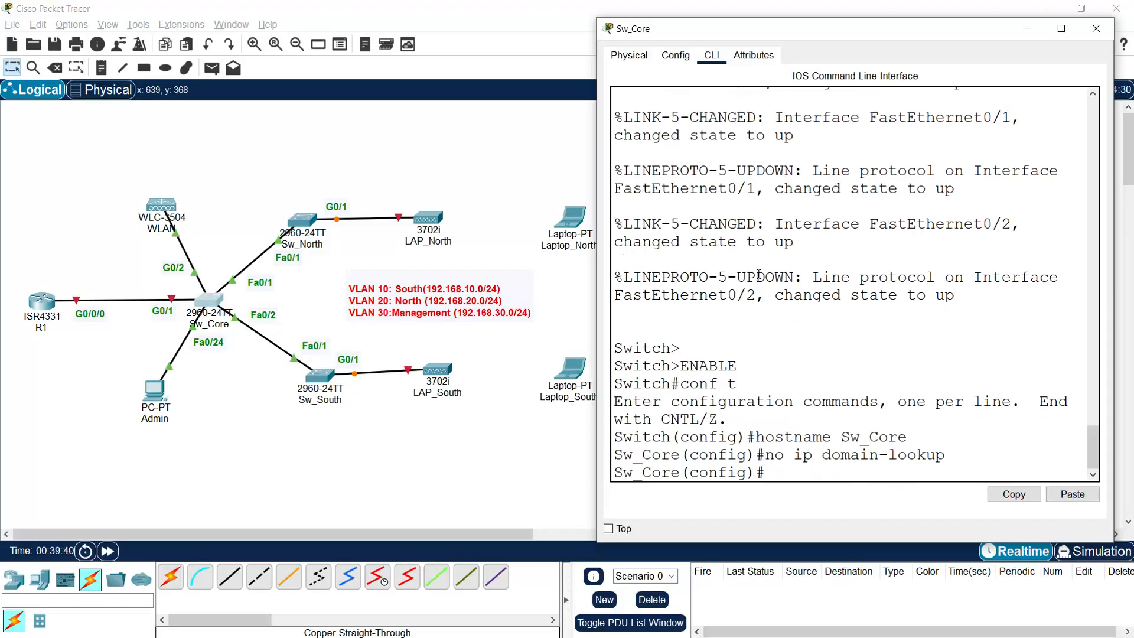
Step: Create VLAN 10 South, VLAN 20 North and VLAN 30 Management
{"action": "type", "text": "vlan 10"}
{"action": "key", "text": "Return"}
{"action": "type", "text": "name South"}
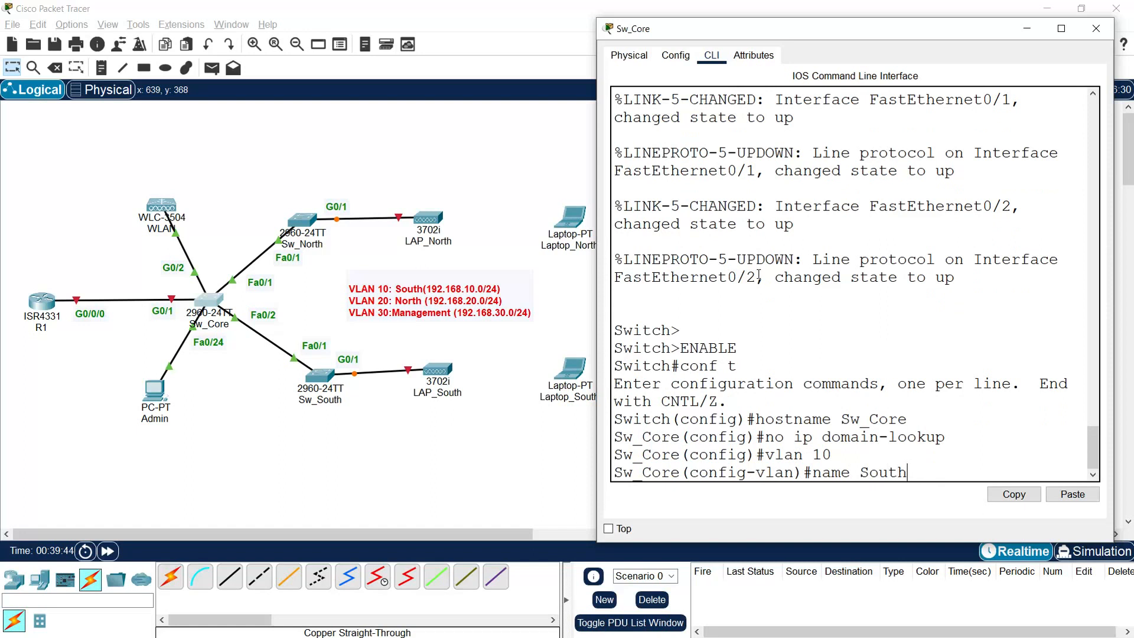
{"action": "key", "text": "Return"}
{"action": "type", "text": "vlan 20"}
{"action": "key", "text": "Return"}
{"action": "type", "text": "name North"}
{"action": "key", "text": "Return"}
{"action": "type", "text": "vlan 30"}
{"action": "key", "text": "Return"}
{"action": "type", "text": "nam"}
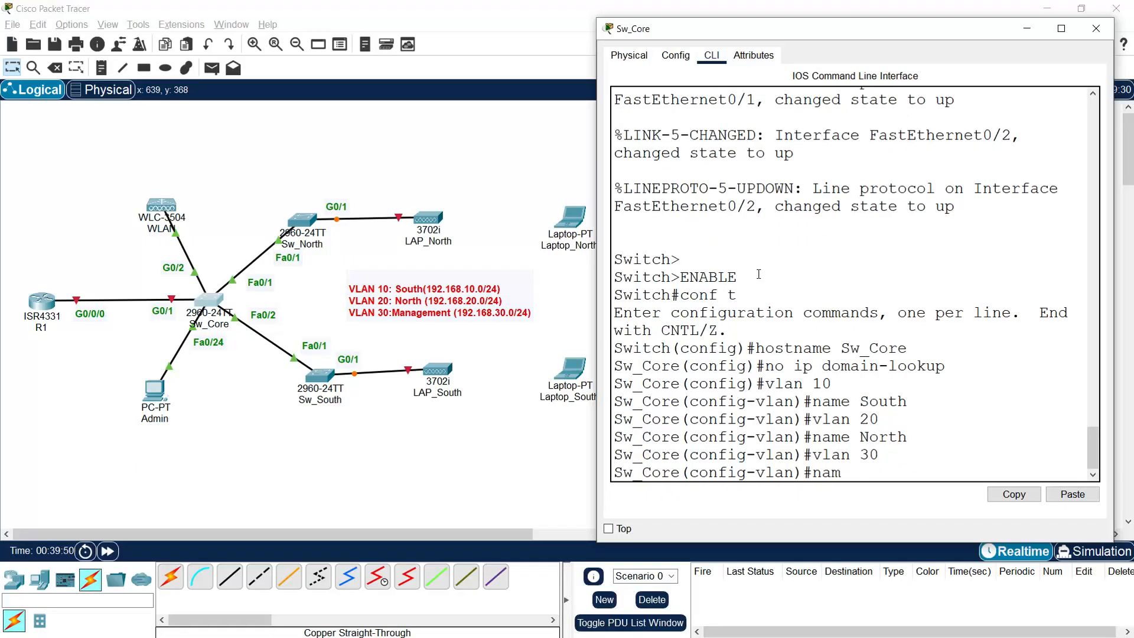
{"action": "type", "text": "e Mnaagement"}
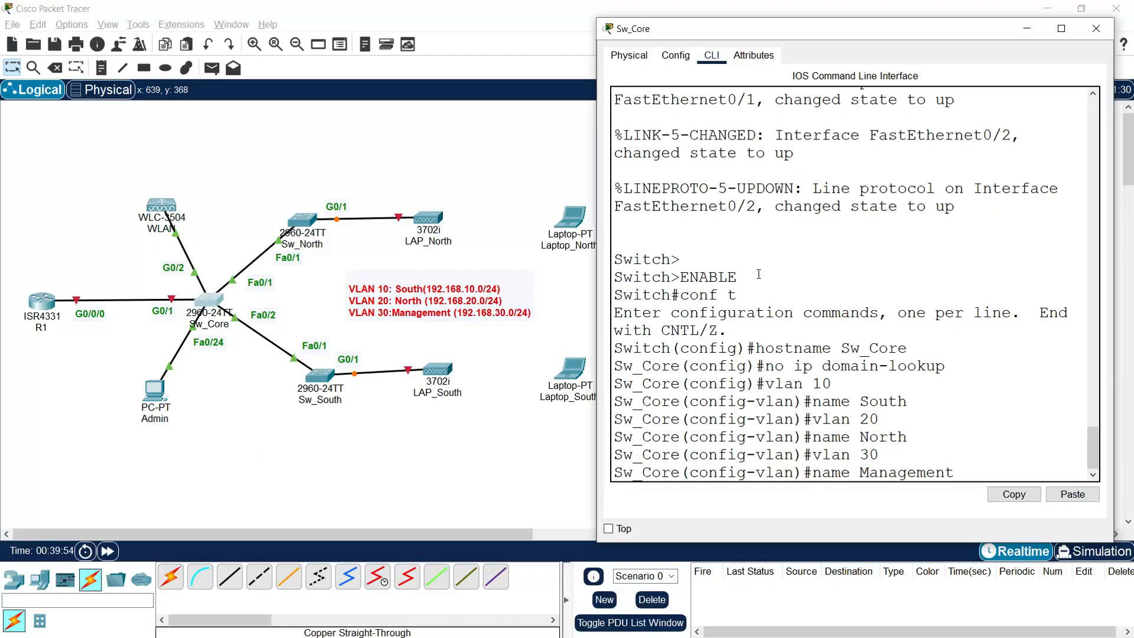
{"action": "key", "text": "Return"}
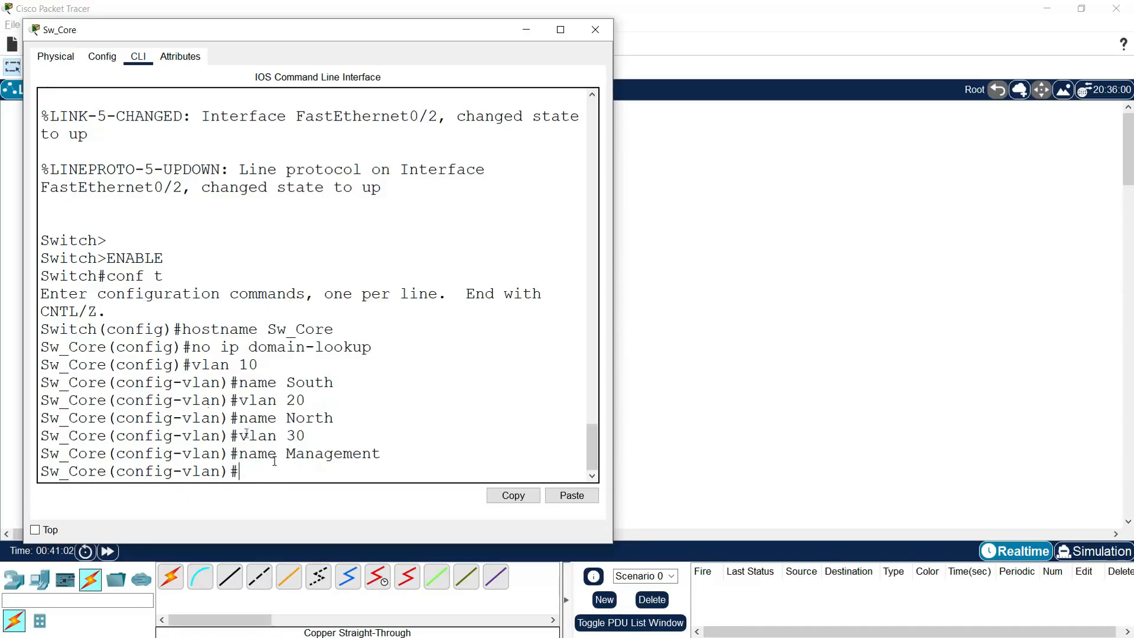
Step: Address interface vlan 30 as 192.168.30.4 255.255.255.0 and add ip default-gateway 192.168.30.1
{"action": "type", "text": "int"}
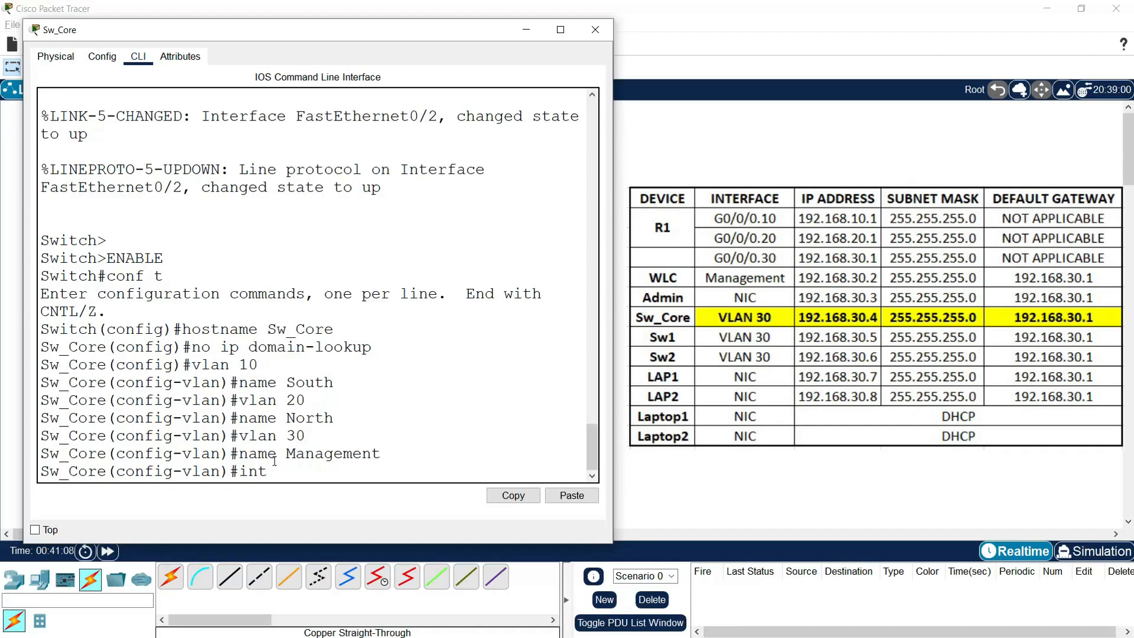
{"action": "type", "text": "erface vlan "}
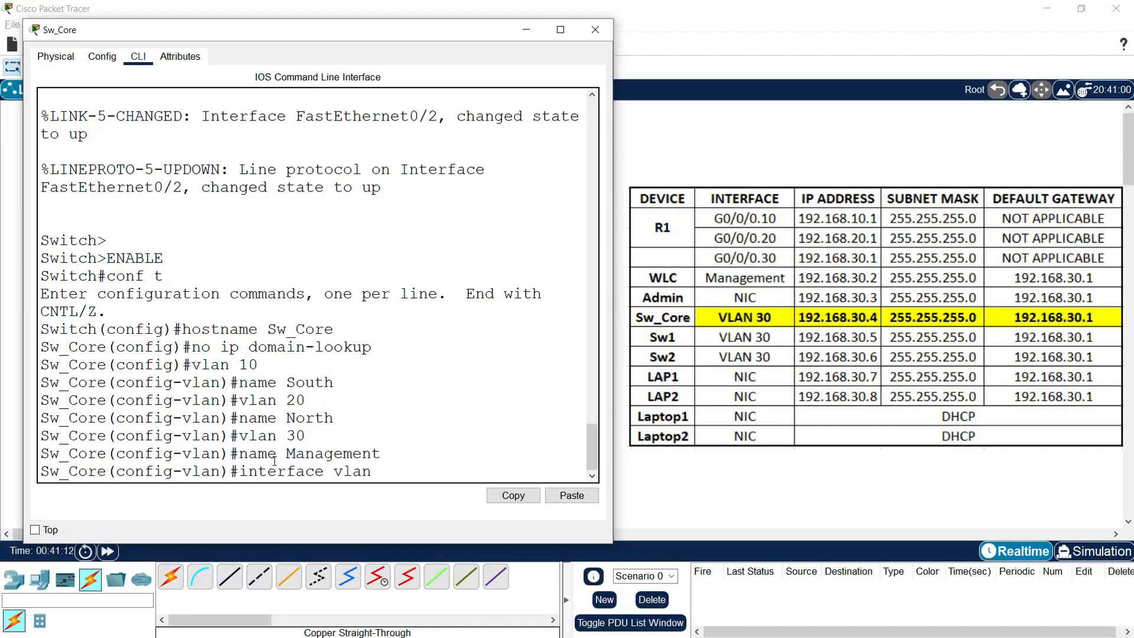
{"action": "type", "text": "30"}
{"action": "key", "text": "Return"}
{"action": "type", "text": "ip address"}
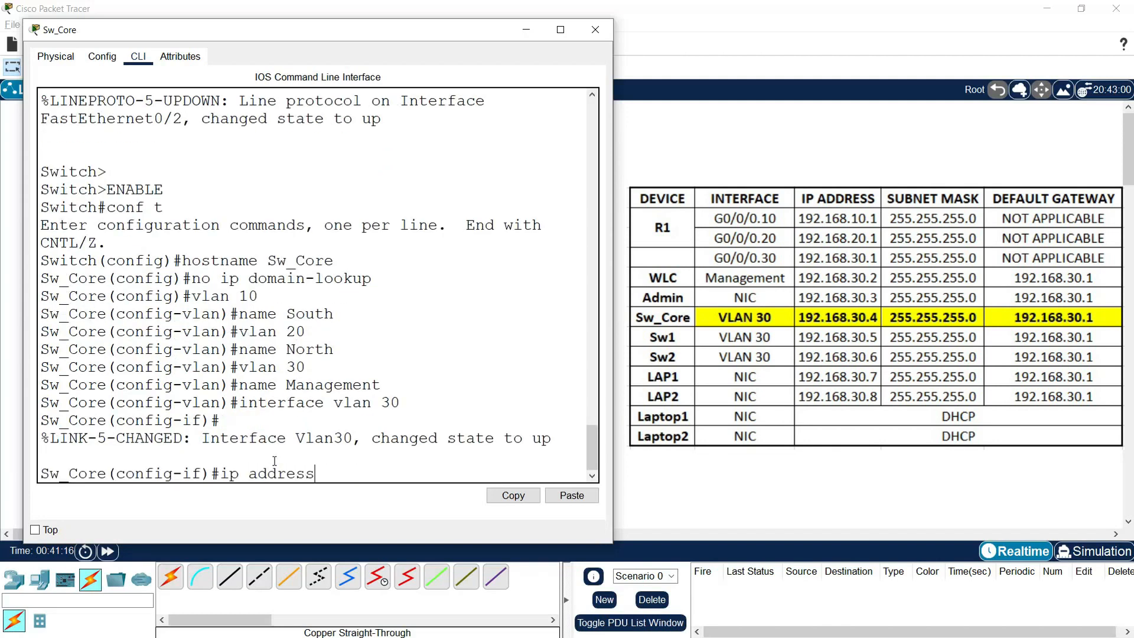
{"action": "type", "text": " 192.168.30.4 25"}
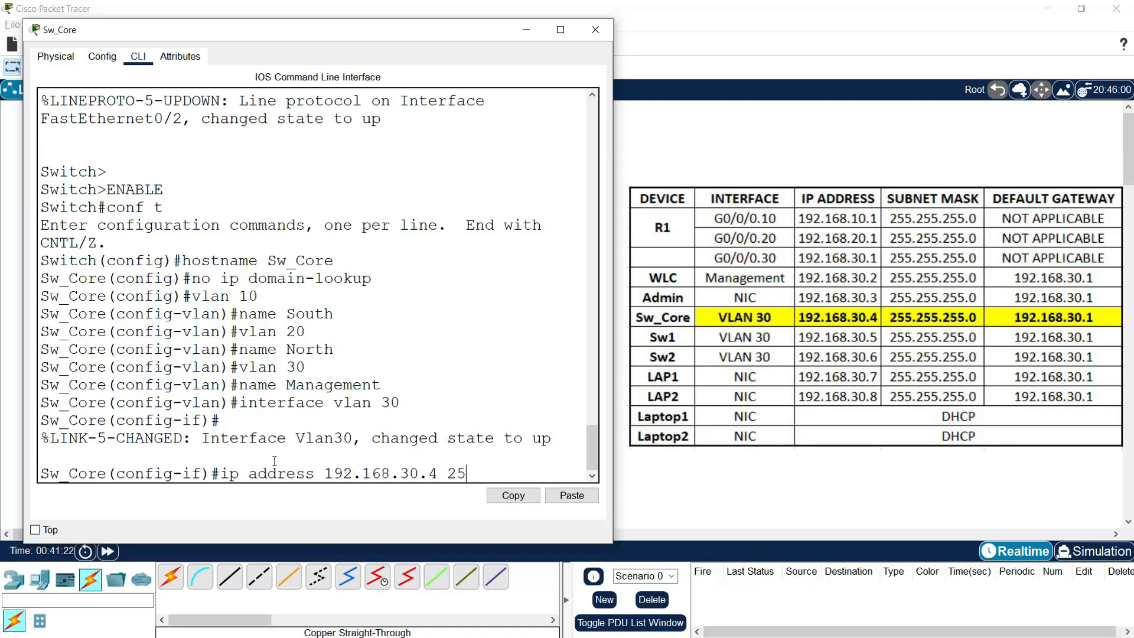
{"action": "type", "text": "5.255.255.0"}
{"action": "key", "text": "Return"}
{"action": "type", "text": "exit"}
{"action": "key", "text": "Return"}
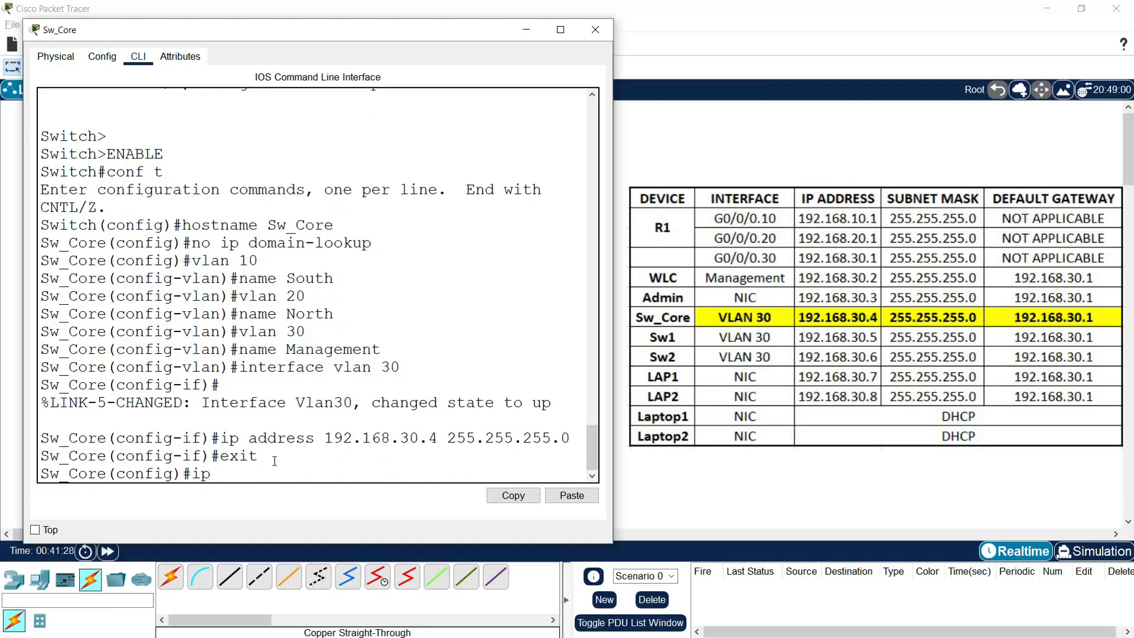
{"action": "type", "text": "ip default-gateway"}
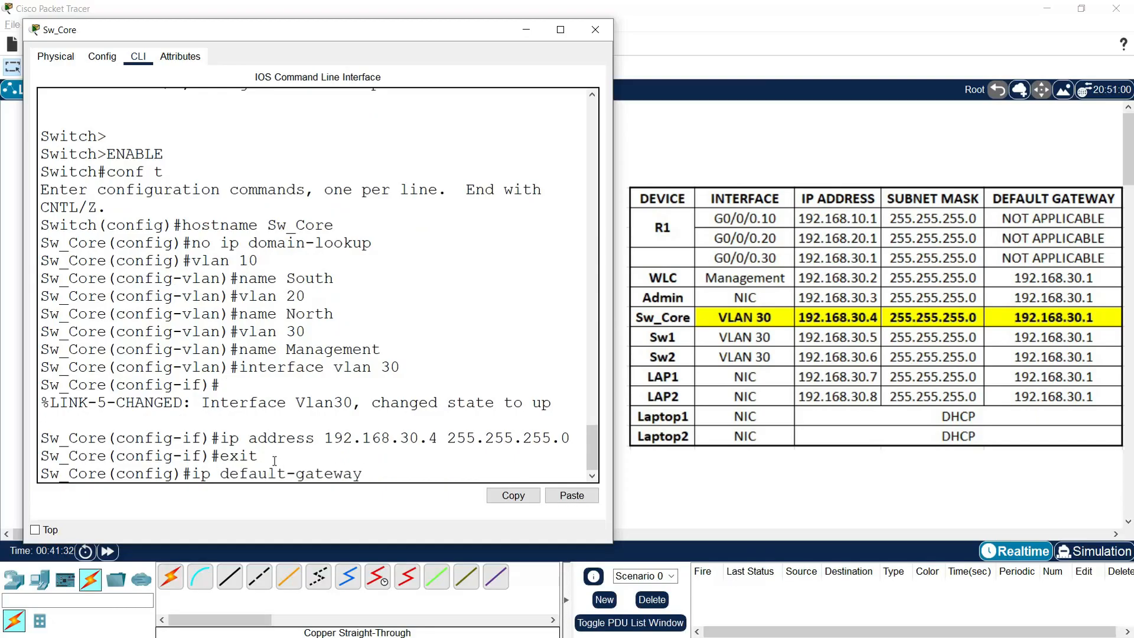
{"action": "type", "text": " 192.168.30.1"}
{"action": "key", "text": "Return"}
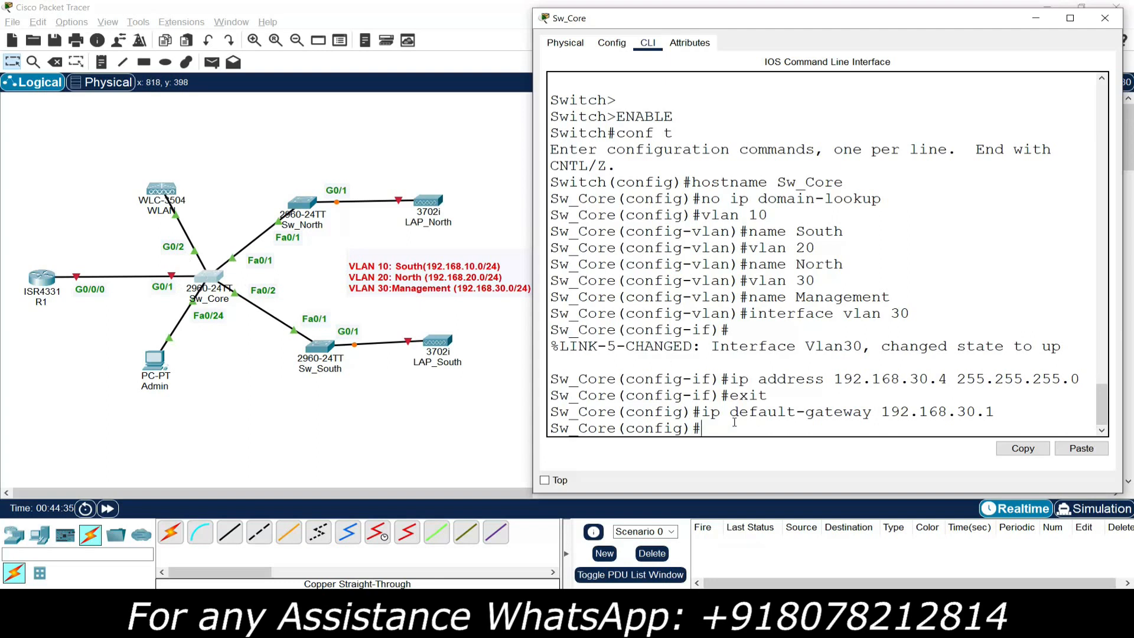
Step: Select interface range fa0/1-2, g0/1-2 and apply switchport mode trunk
{"action": "type", "text": "nterface range fa0/1-2, g0/1-2"}
{"action": "key", "text": "Return"}
{"action": "type", "text": "switchport mode trunk"}
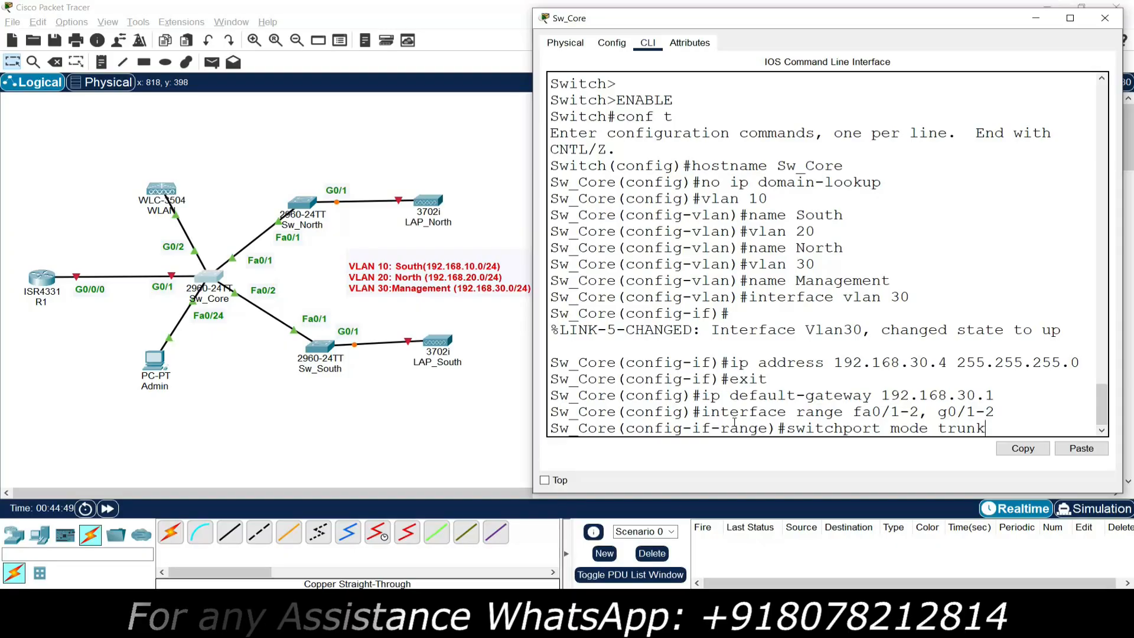
{"action": "key", "text": "Return"}
{"action": "key", "text": "Return"}
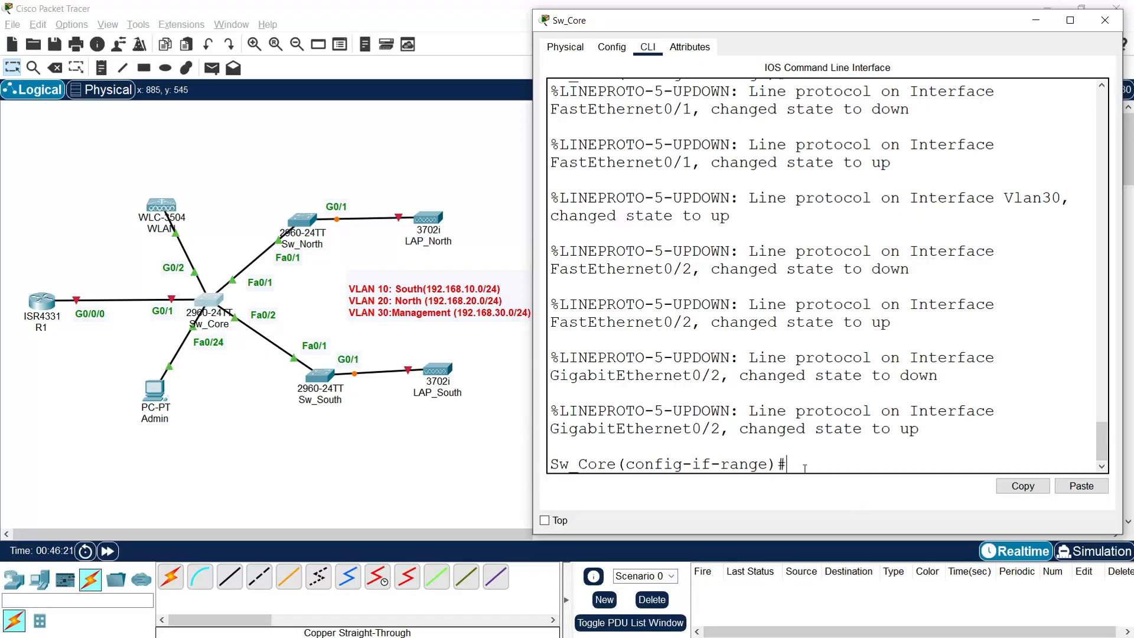
Step: Set the native VLAN of Sw_Core's G0/2 trunk to 30
{"action": "type", "text": "interface g0/2"}
{"action": "key", "text": "Return"}
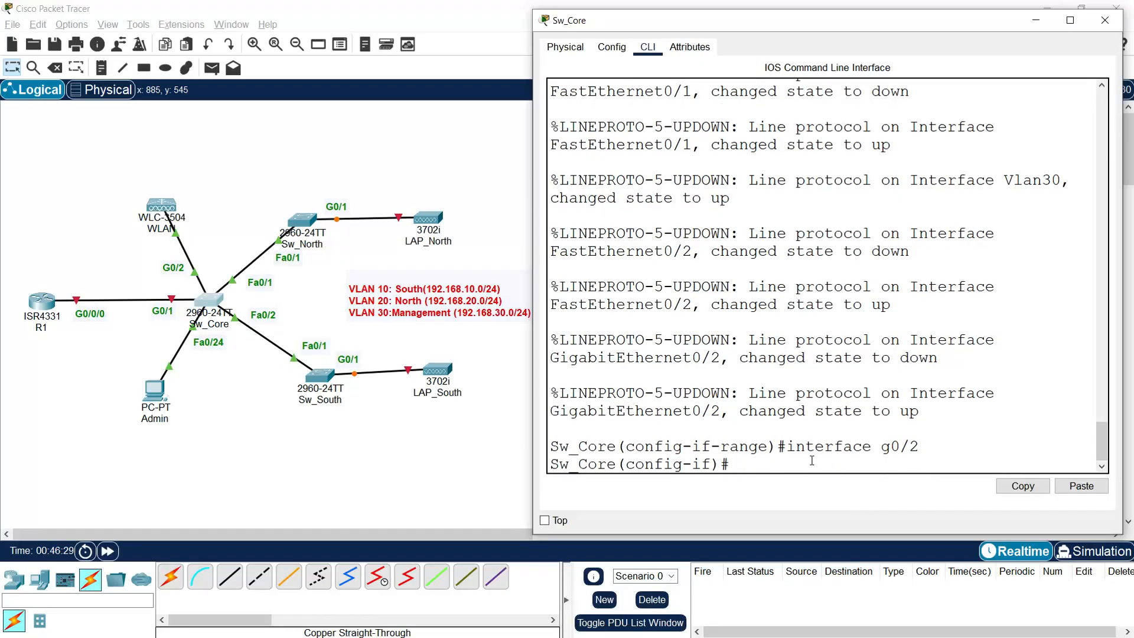
{"action": "type", "text": "switchport mo"}
{"action": "key", "text": "BackSpace"}
{"action": "key", "text": "BackSpace"}
{"action": "type", "text": "turnk"}
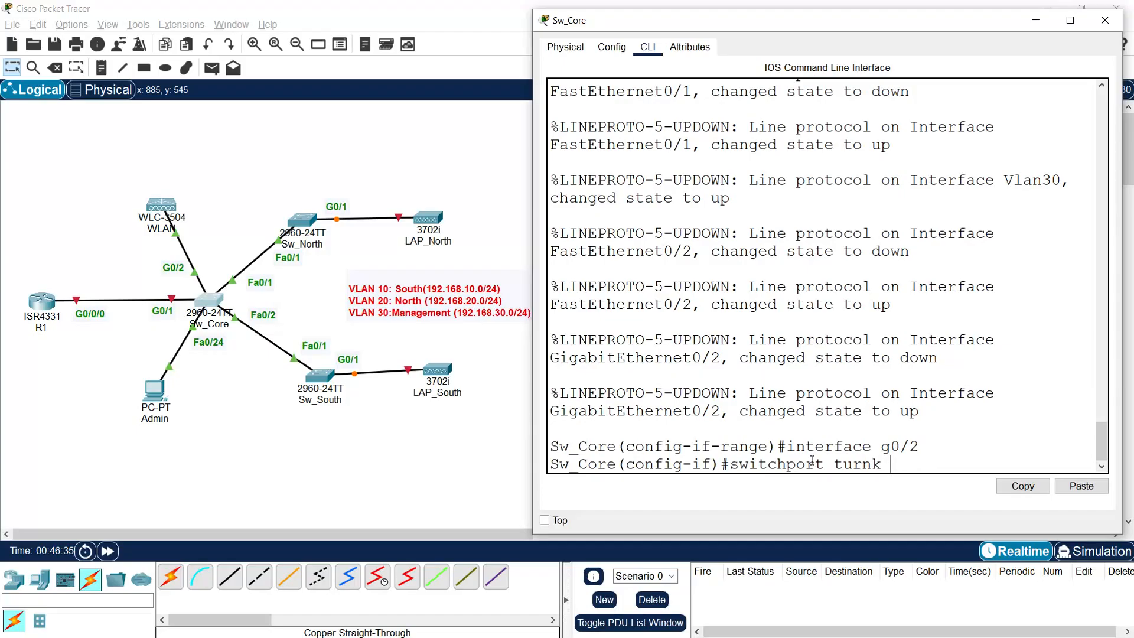
{"action": "key", "text": "BackSpace"}
{"action": "key", "text": "BackSpace"}
{"action": "key", "text": "BackSpace"}
{"action": "type", "text": "runk native 30"}
{"action": "key", "text": "Return"}
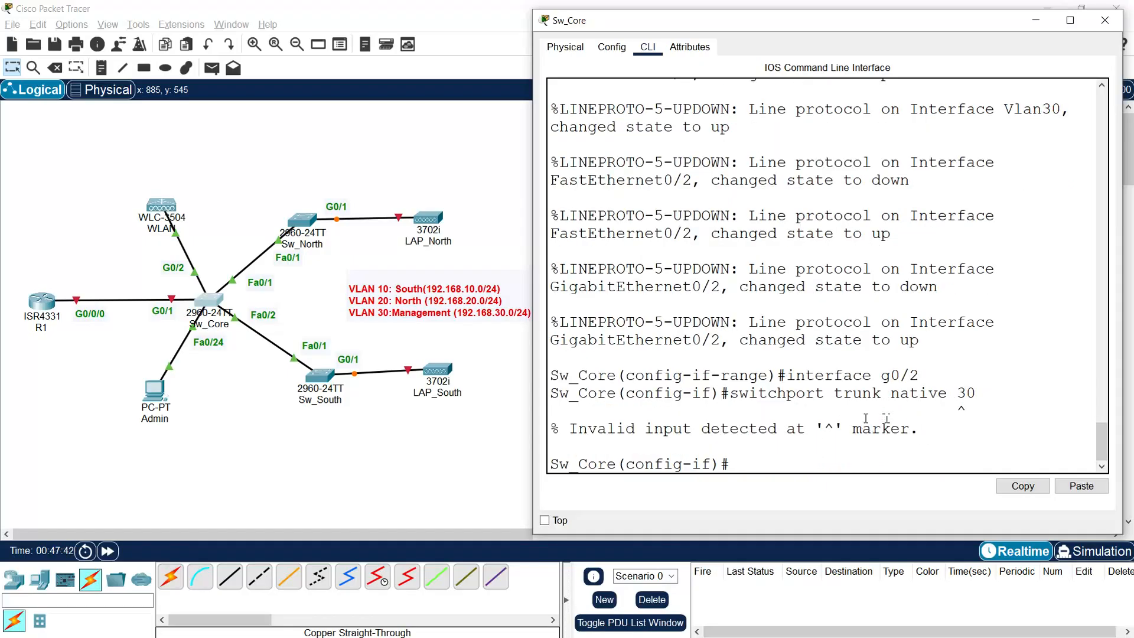
{"action": "key", "text": "Up"}
{"action": "key", "text": "Left"}
{"action": "key", "text": "Left"}
{"action": "type", "text": "vlan"}
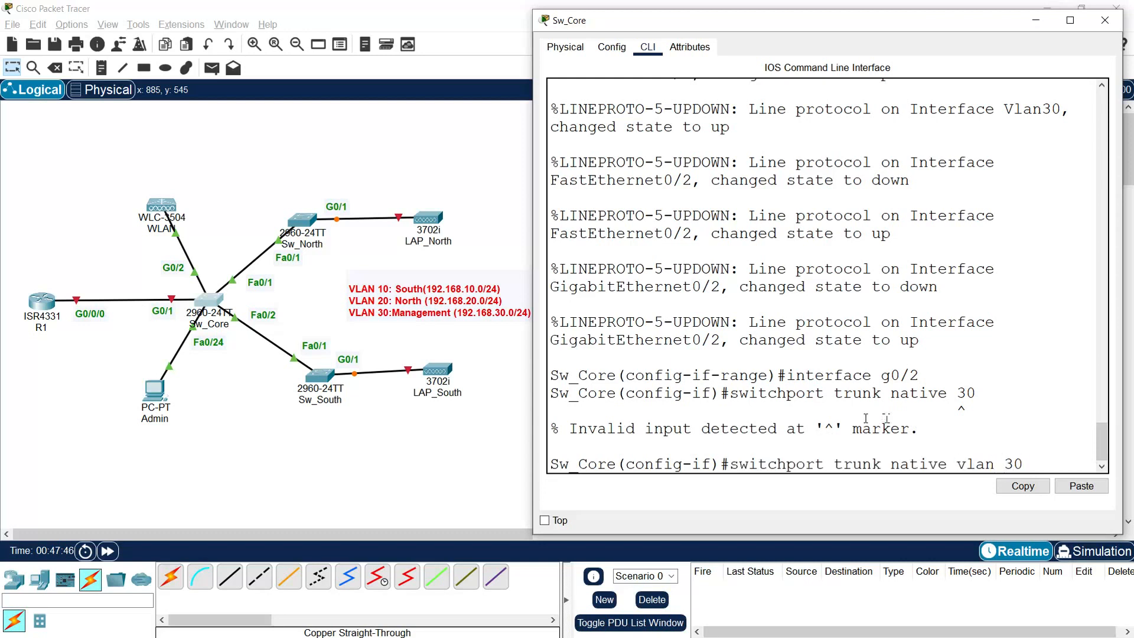
{"action": "key", "text": "Return"}
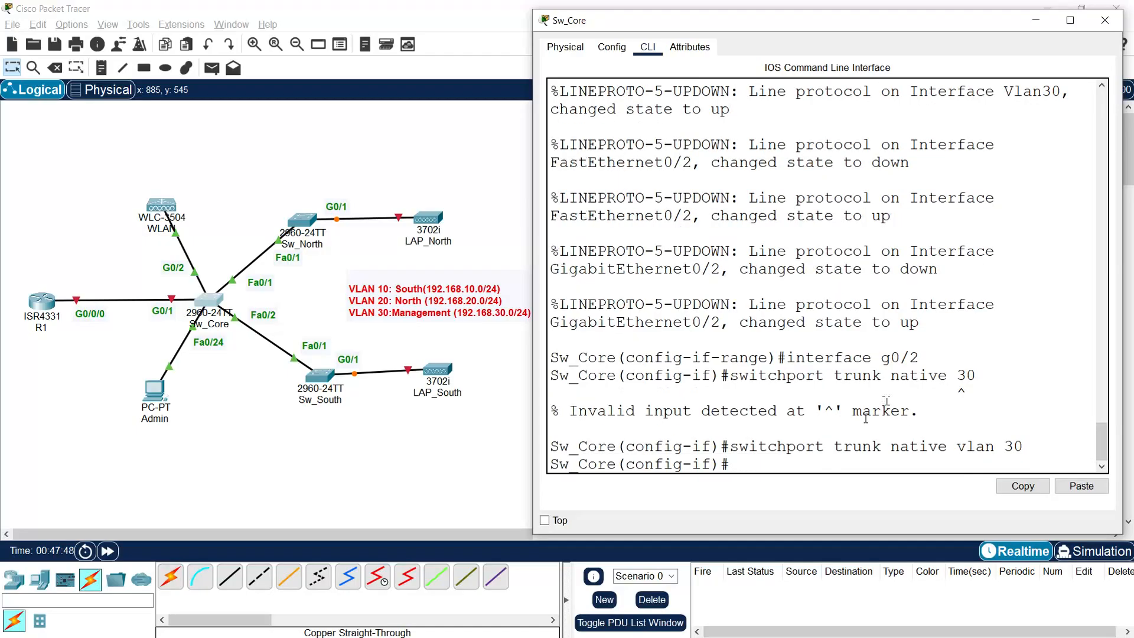
Step: Make Fa0/24 an access port in VLAN 30 and close the Sw_Core window
{"action": "type", "text": "interface fa0/24"}
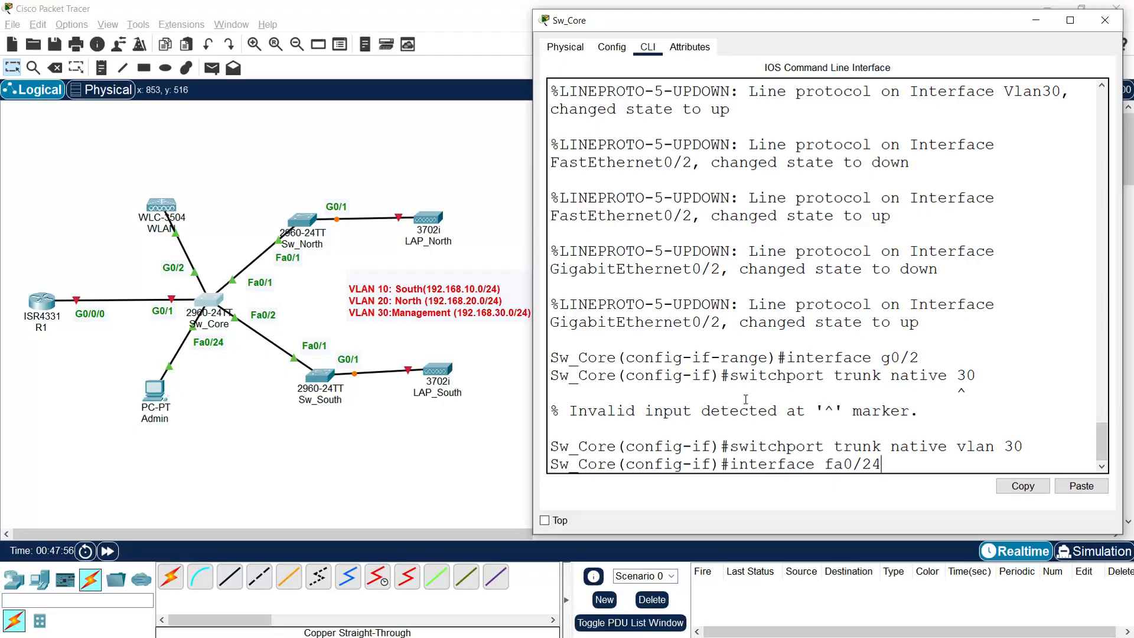
{"action": "key", "text": "Return"}
{"action": "type", "text": "switchport"}
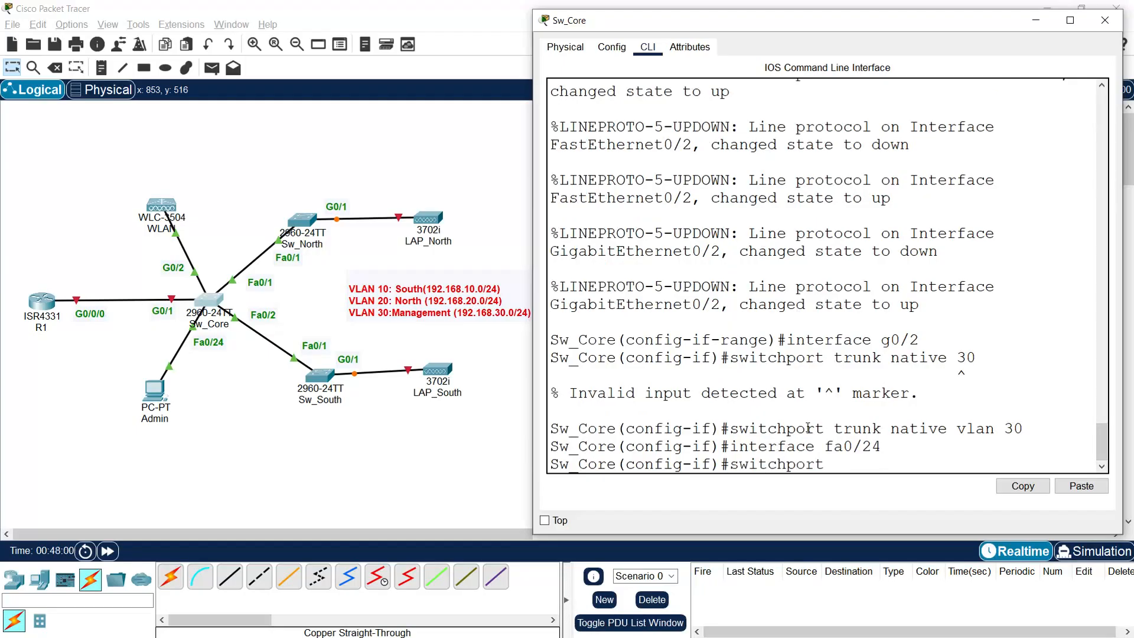
{"action": "type", "text": " mode access"}
{"action": "key", "text": "Return"}
{"action": "type", "text": "swith"}
{"action": "key", "text": "BackSpace"}
{"action": "type", "text": "chport access"}
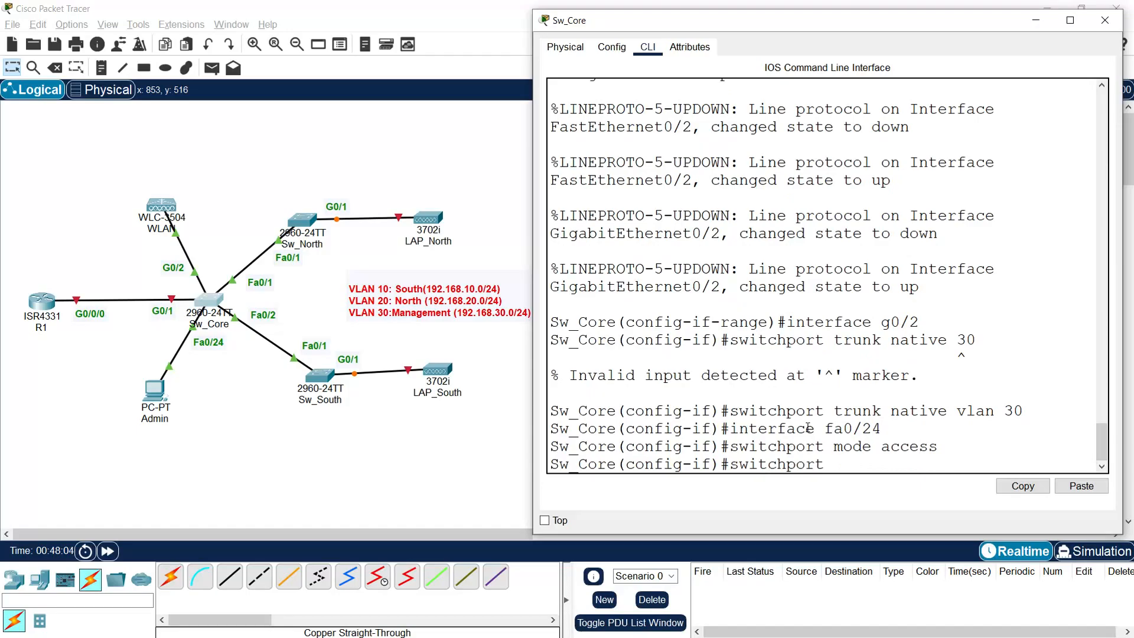
{"action": "type", "text": " vlan 30"}
{"action": "key", "text": "Return"}
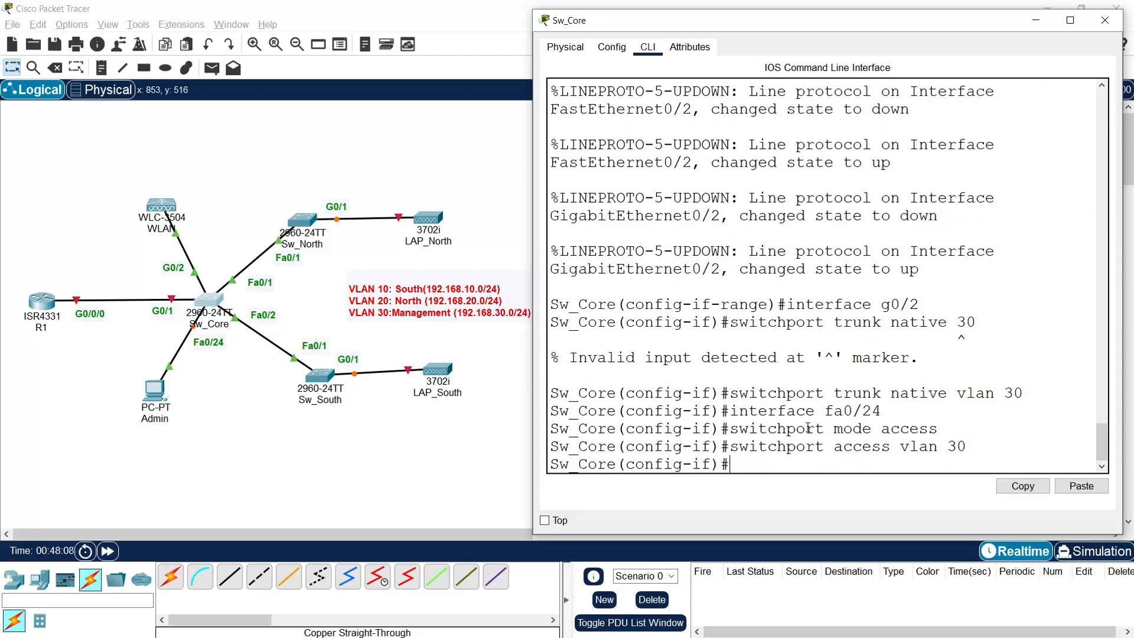
{"action": "key", "text": "Return"}
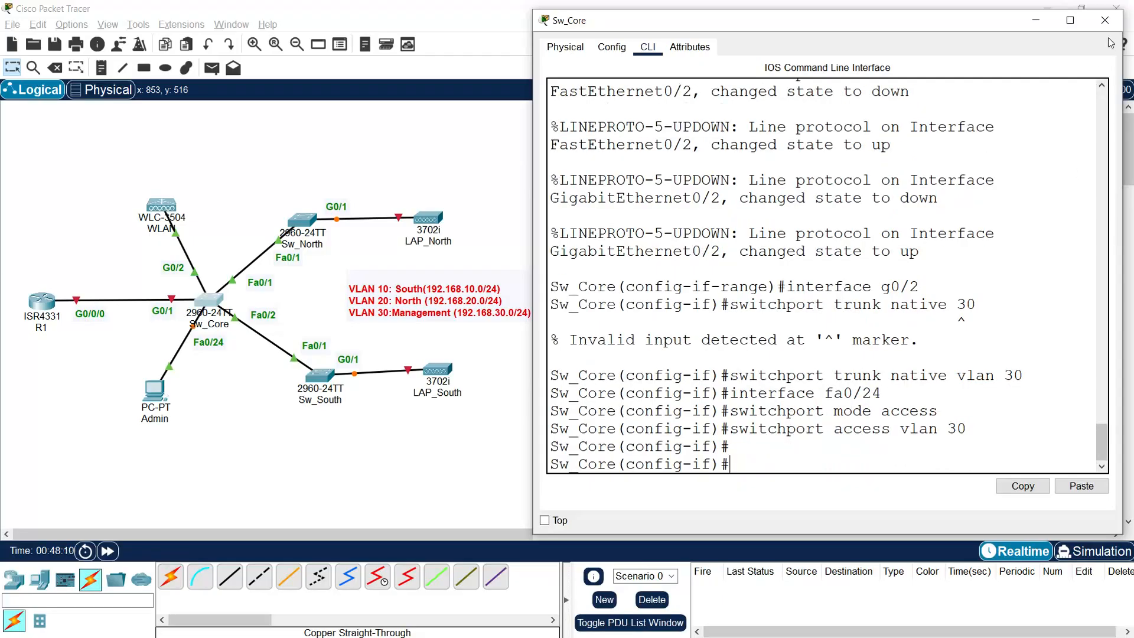
{"action": "left_click", "coordinate": [1104, 20]}
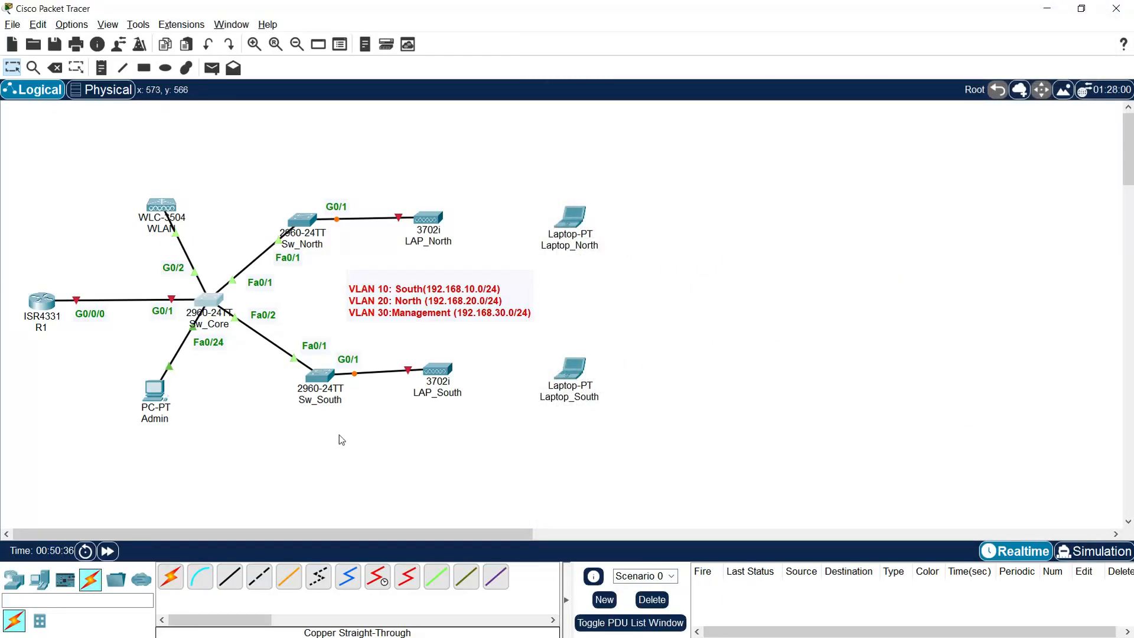
Step: Open Sw_South's CLI, set its hostname to Sw_South and disable domain lookup
{"action": "left_click", "coordinate": [324, 379]}
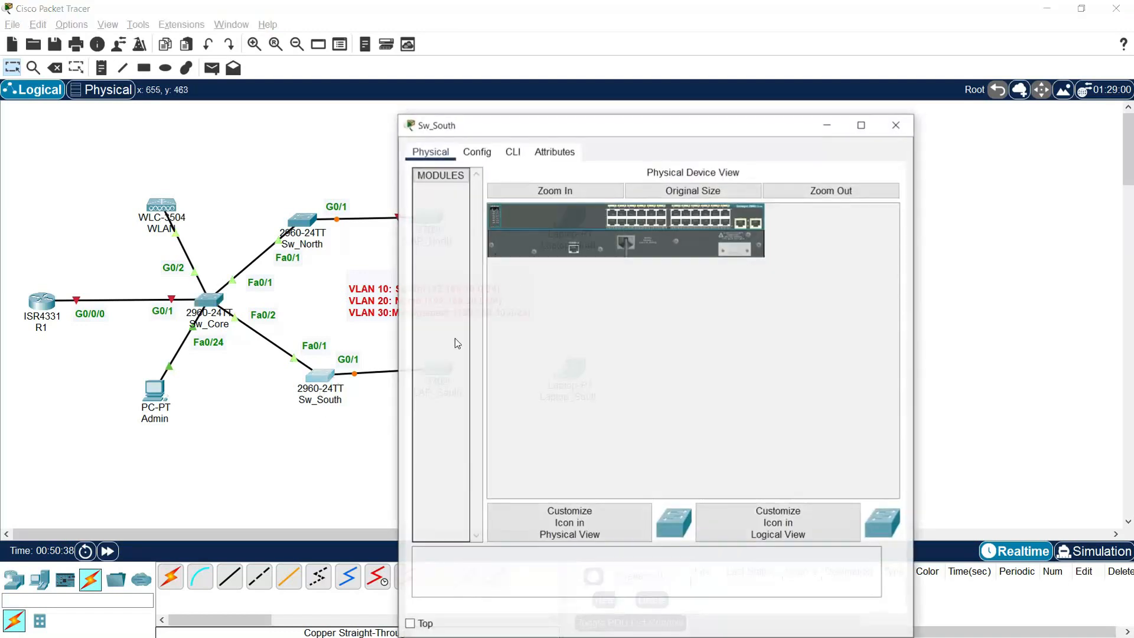
{"action": "left_click_drag", "start_coordinate": [511, 121], "coordinate": [727, 25]}
{"action": "left_click", "coordinate": [736, 52]}
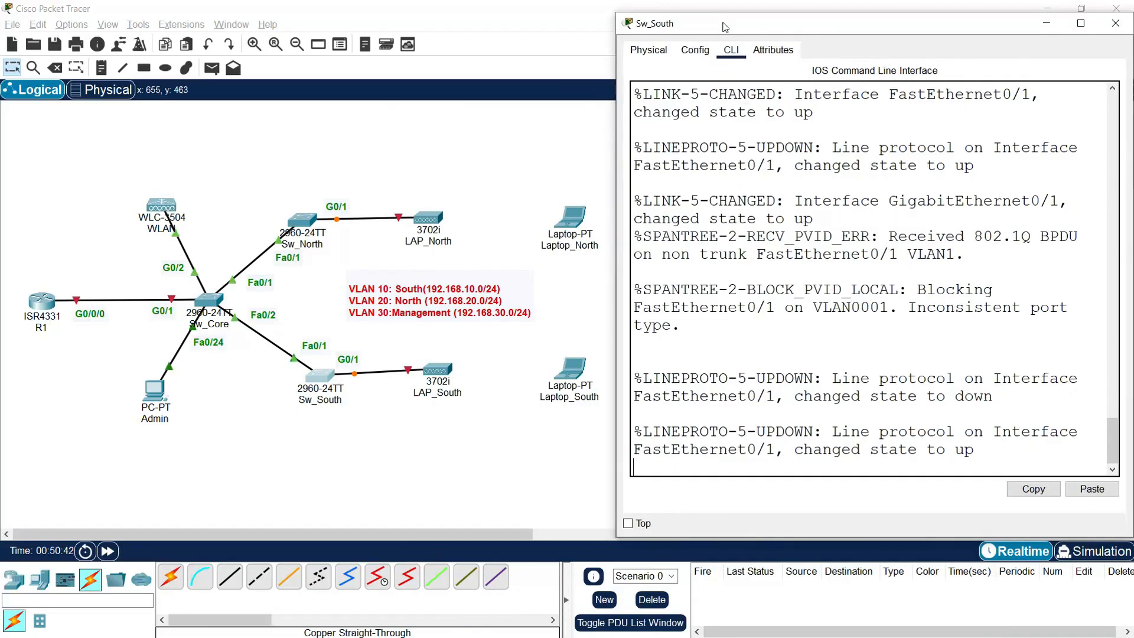
{"action": "key", "text": "Return"}
{"action": "type", "text": "enable"}
{"action": "key", "text": "Return"}
{"action": "type", "text": "conf t"}
{"action": "key", "text": "Return"}
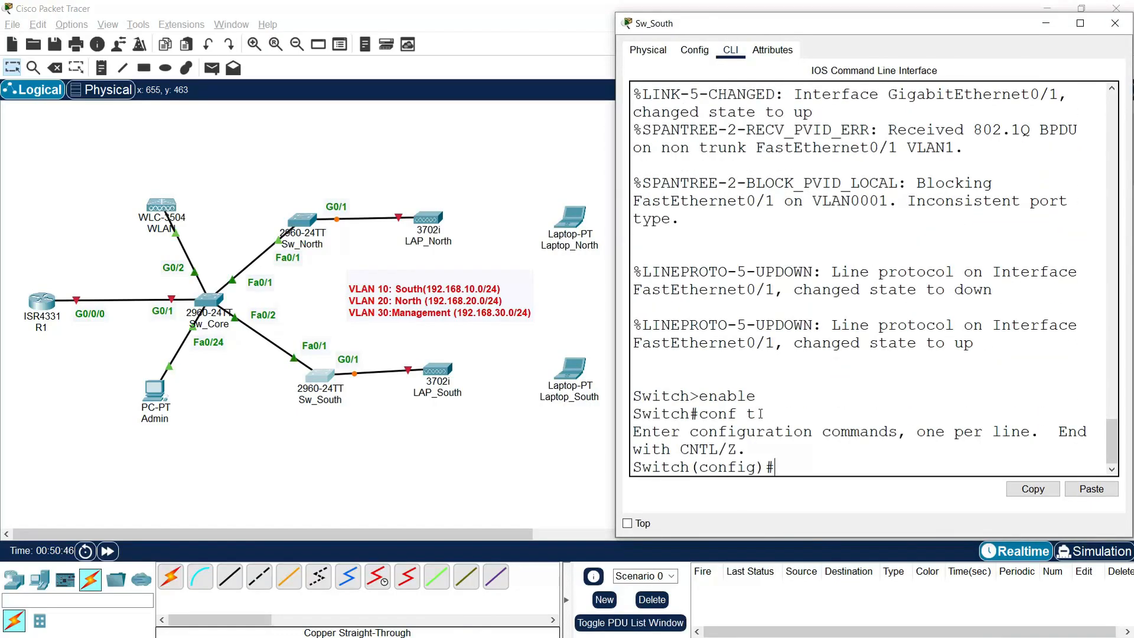
{"action": "type", "text": "hostname Sw_South"}
{"action": "key", "text": "Return"}
{"action": "type", "text": "no ip domain"}
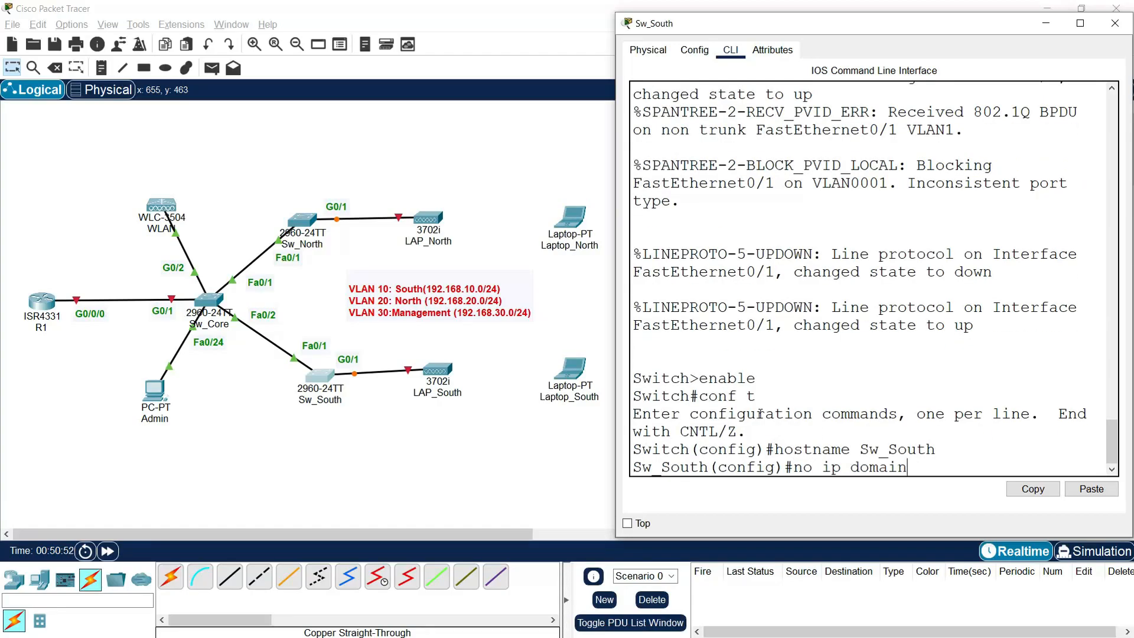
{"action": "type", "text": "-lookup"}
{"action": "key", "text": "Return"}
{"action": "key", "text": "Return"}
Step: Create VLANs 10, 20 and 30 named South, North and Management
{"action": "type", "text": "vlan 10"}
{"action": "key", "text": "Return"}
{"action": "type", "text": "name "}
{"action": "type", "text": "South"}
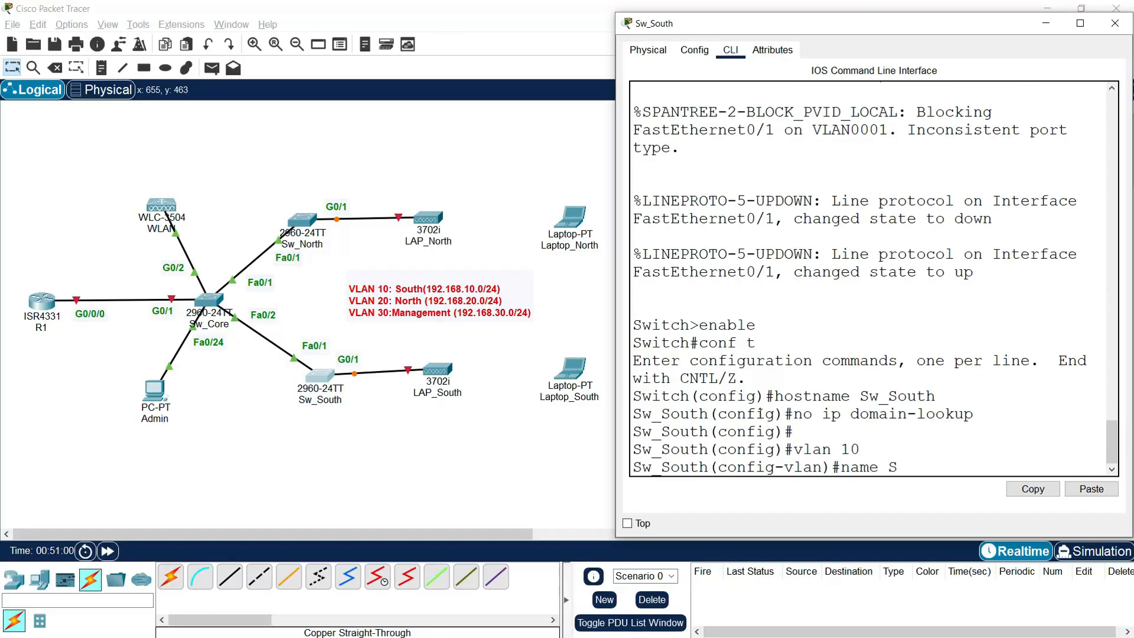
{"action": "key", "text": "Return"}
{"action": "type", "text": "vlan "}
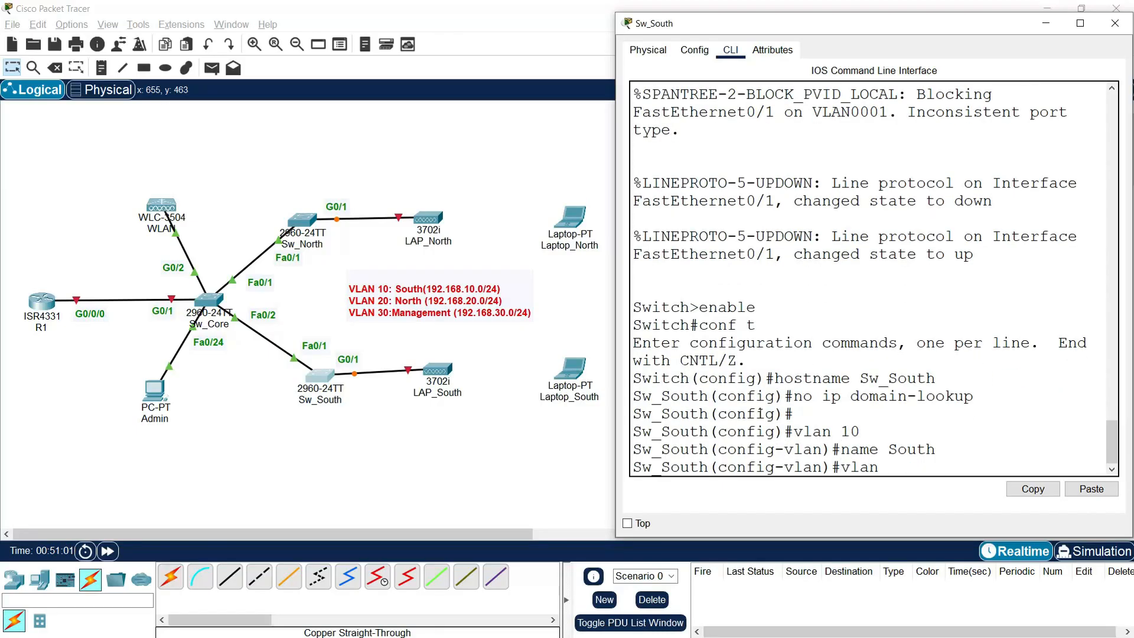
{"action": "type", "text": "20"}
{"action": "key", "text": "Return"}
{"action": "type", "text": "name North"}
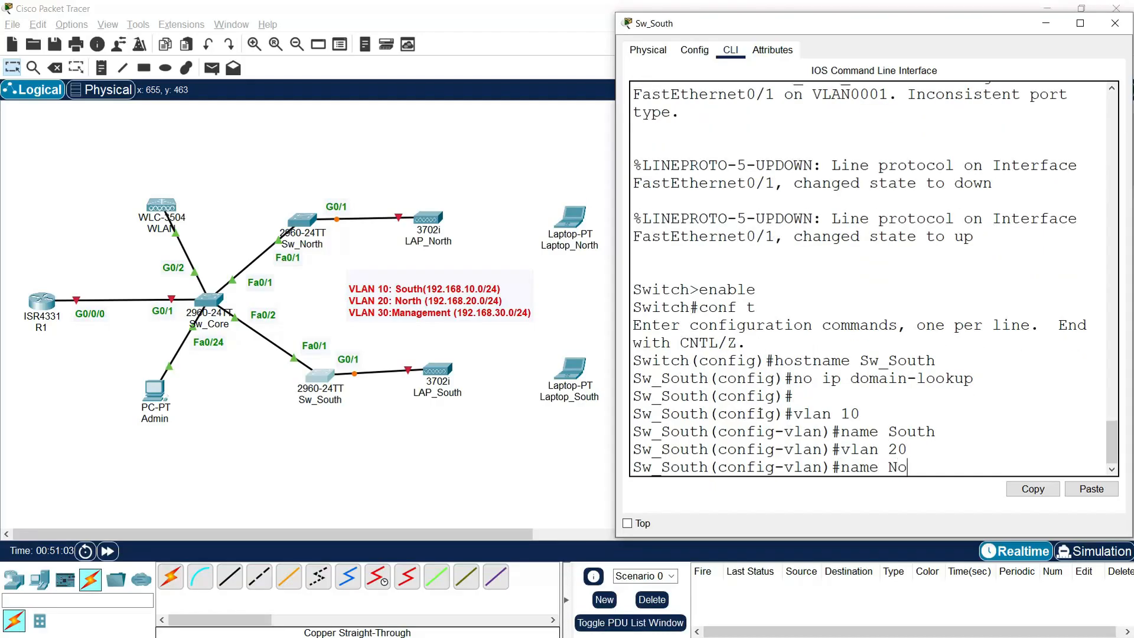
{"action": "key", "text": "Return"}
{"action": "type", "text": "vlan 30"}
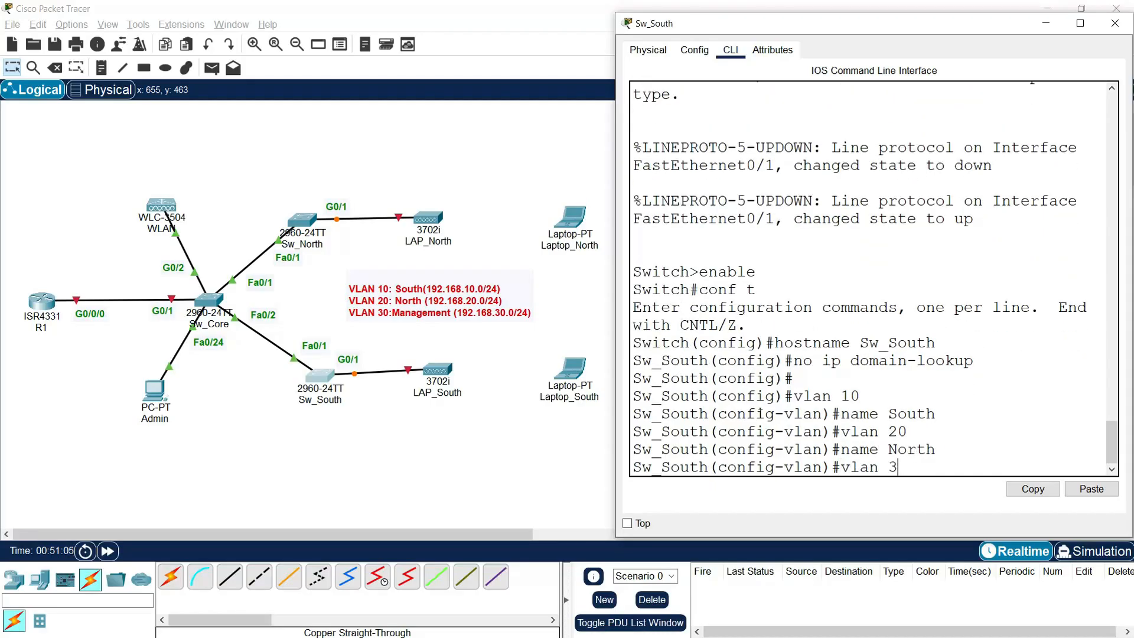
{"action": "key", "text": "Return"}
{"action": "type", "text": "name Management"}
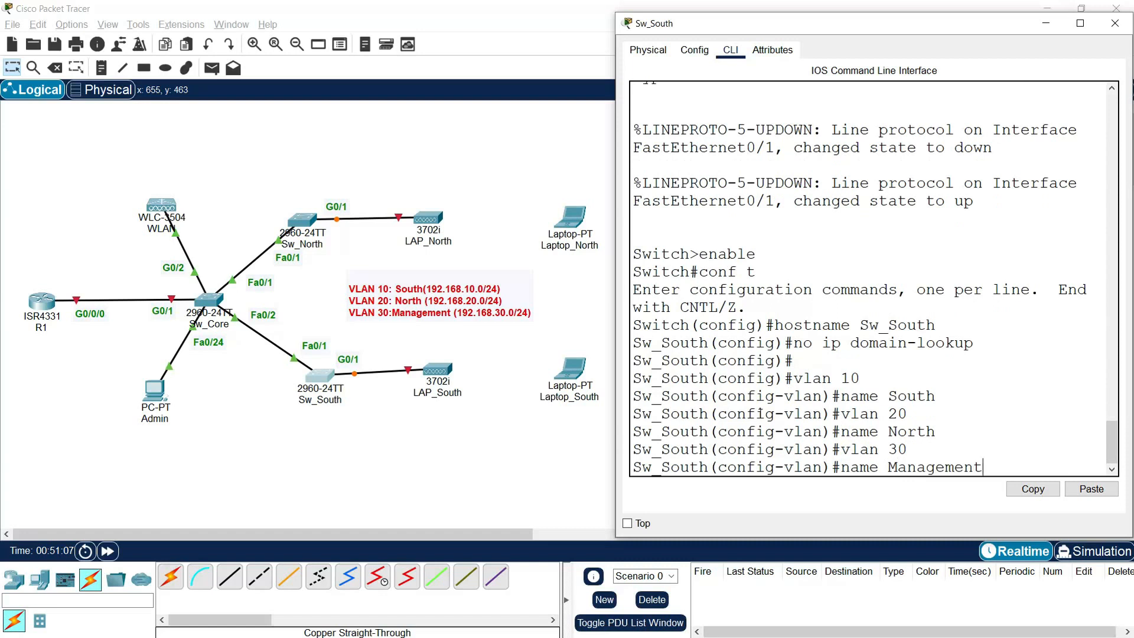
{"action": "key", "text": "Return"}
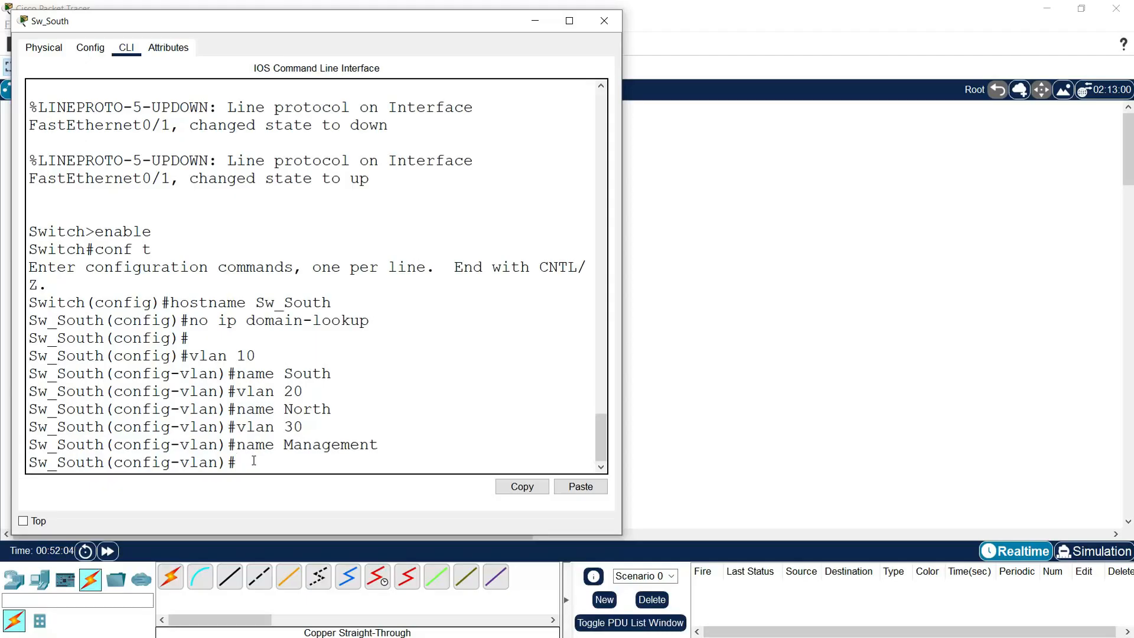
Step: Assign 192.168.30.5 255.255.255.0 to Sw_South's interface VLAN 30
{"action": "type", "text": "interface vlan 30"}
{"action": "key", "text": "Return"}
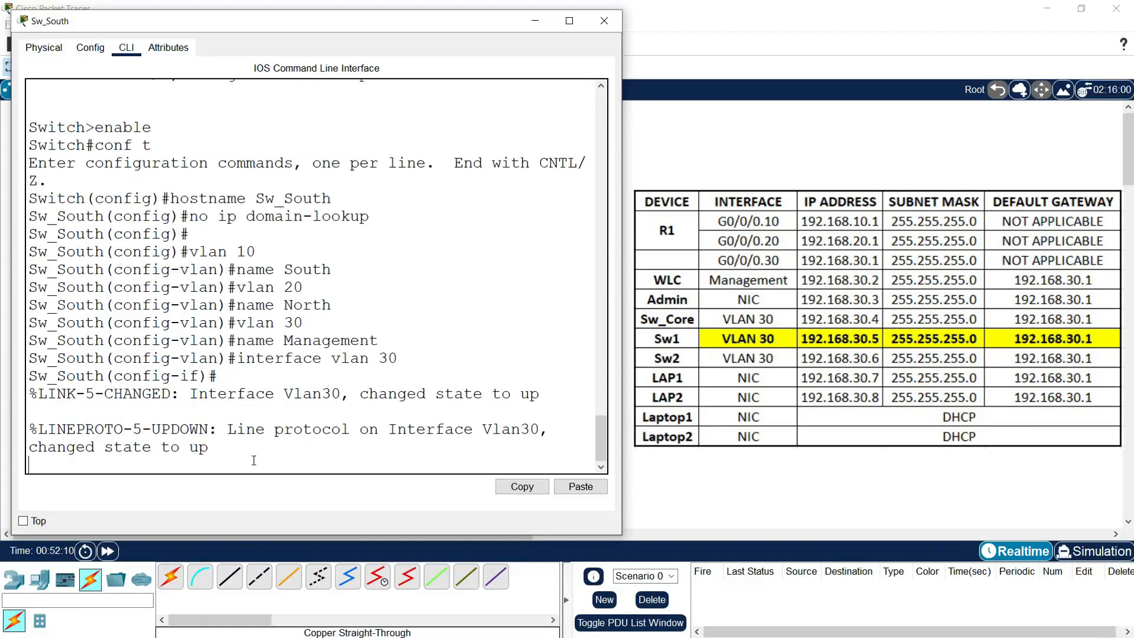
{"action": "key", "text": "Return"}
{"action": "type", "text": "ip address 192.168.30"}
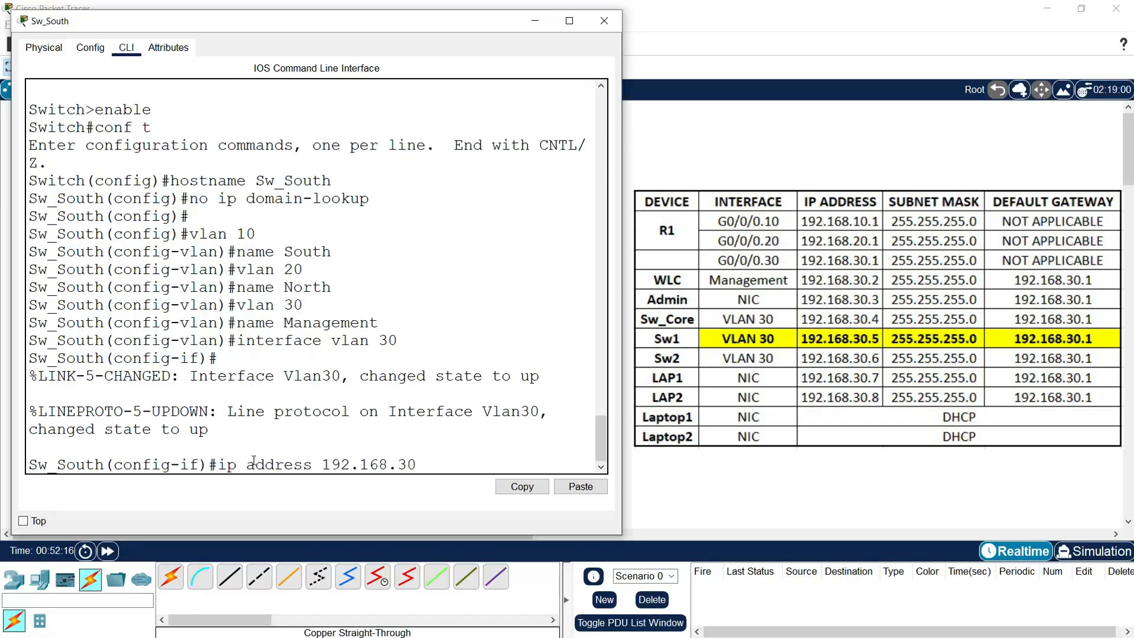
{"action": "type", "text": ".5 255.255.255."}
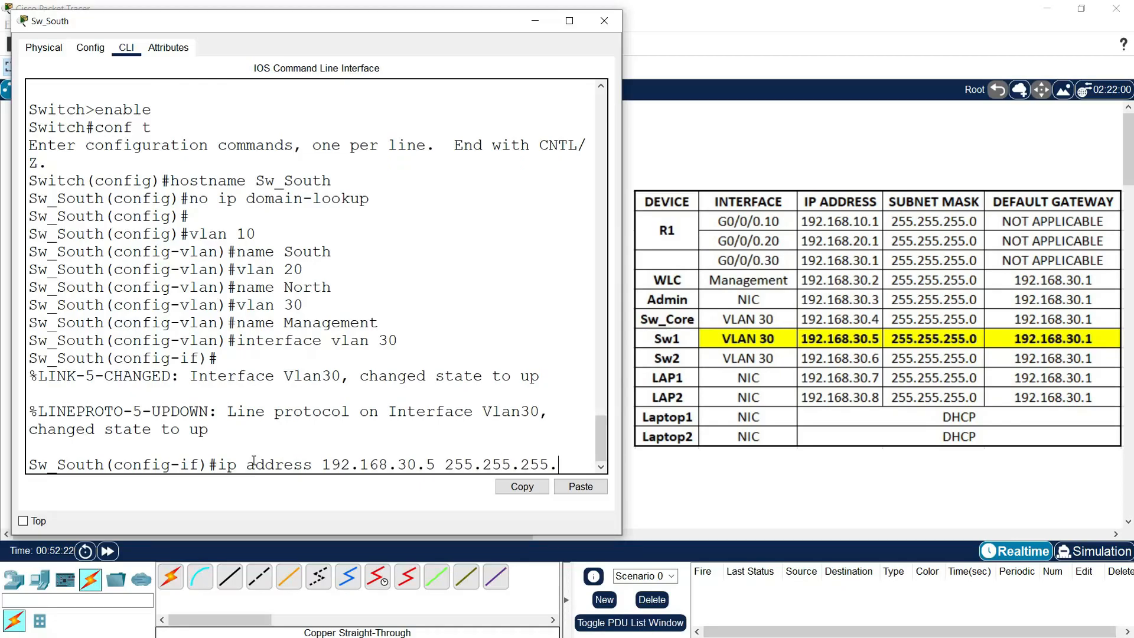
{"action": "type", "text": "0"}
{"action": "key", "text": "Return"}
Step: Set Sw_South's default gateway to 192.168.30.1
{"action": "type", "text": "exit"}
{"action": "key", "text": "Return"}
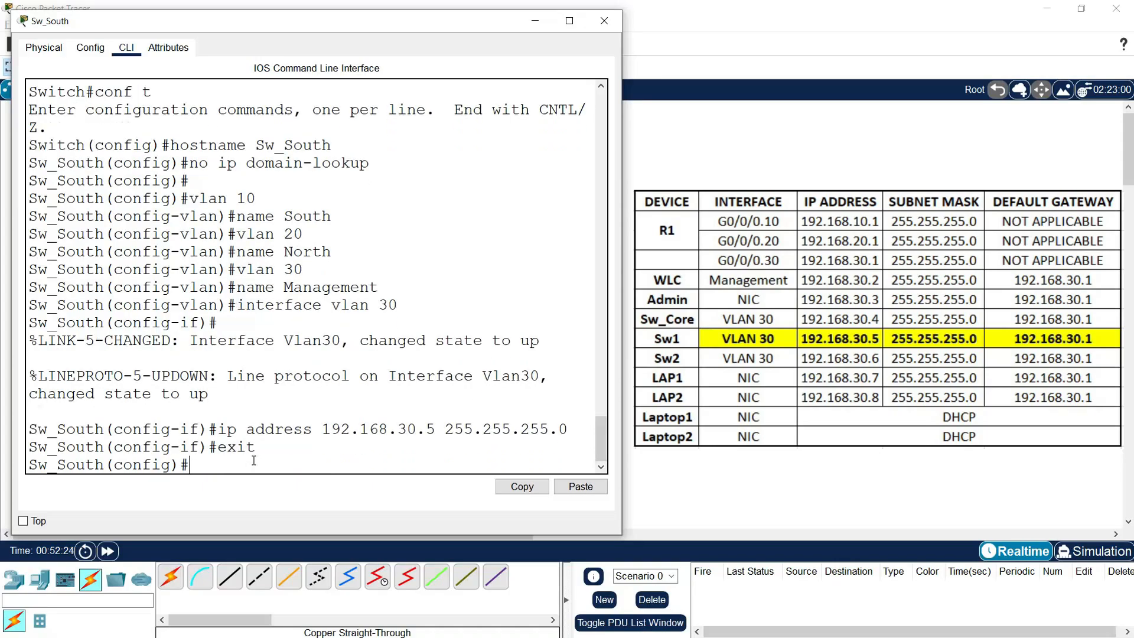
{"action": "type", "text": "de"}
{"action": "key", "text": "BackSpace"}
{"action": "type", "text": "ip default-gateway 192.168.30.1"}
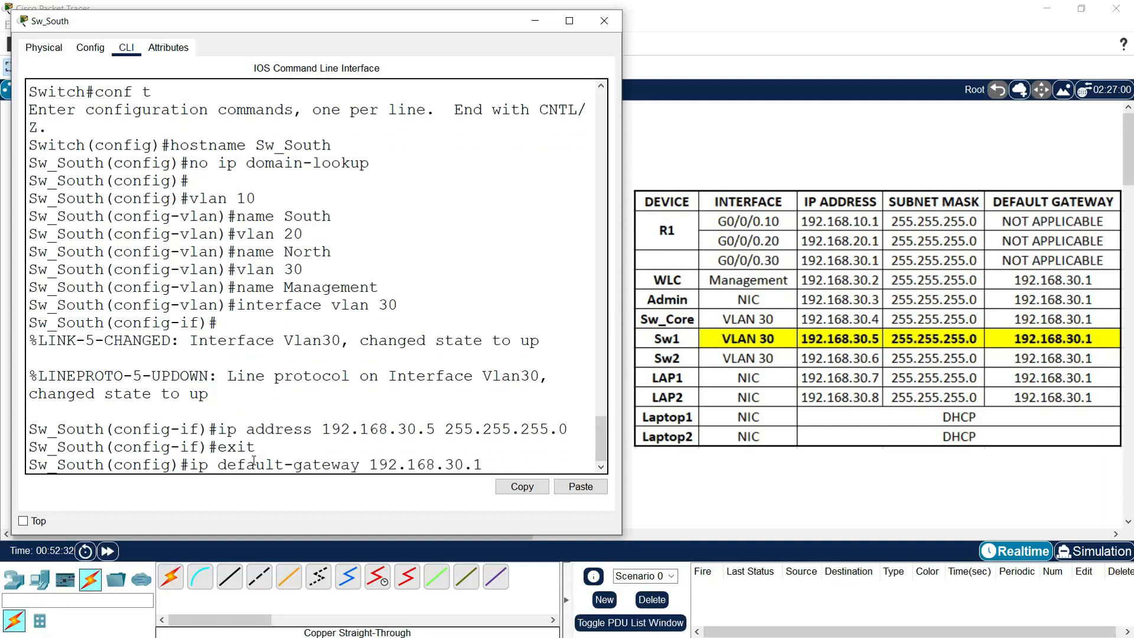
{"action": "key", "text": "Return"}
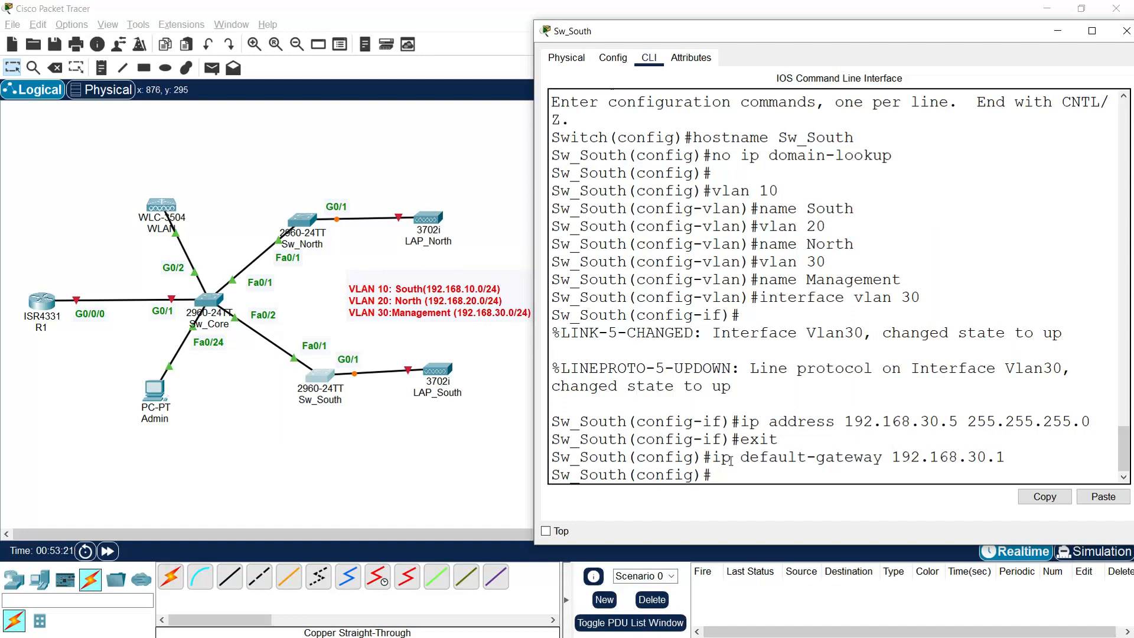
Step: Make Sw_South's G0/1 a trunk with native VLAN 30
{"action": "type", "text": "interface g0/1"}
{"action": "key", "text": "Return"}
{"action": "type", "text": "switchport mode trunk"}
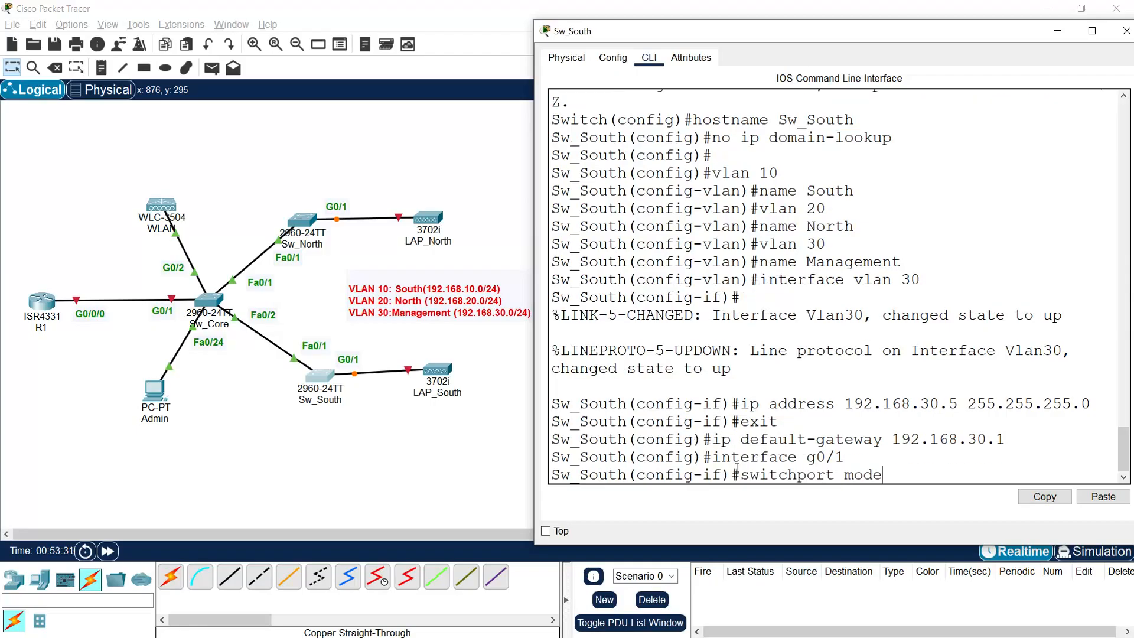
{"action": "key", "text": "Return"}
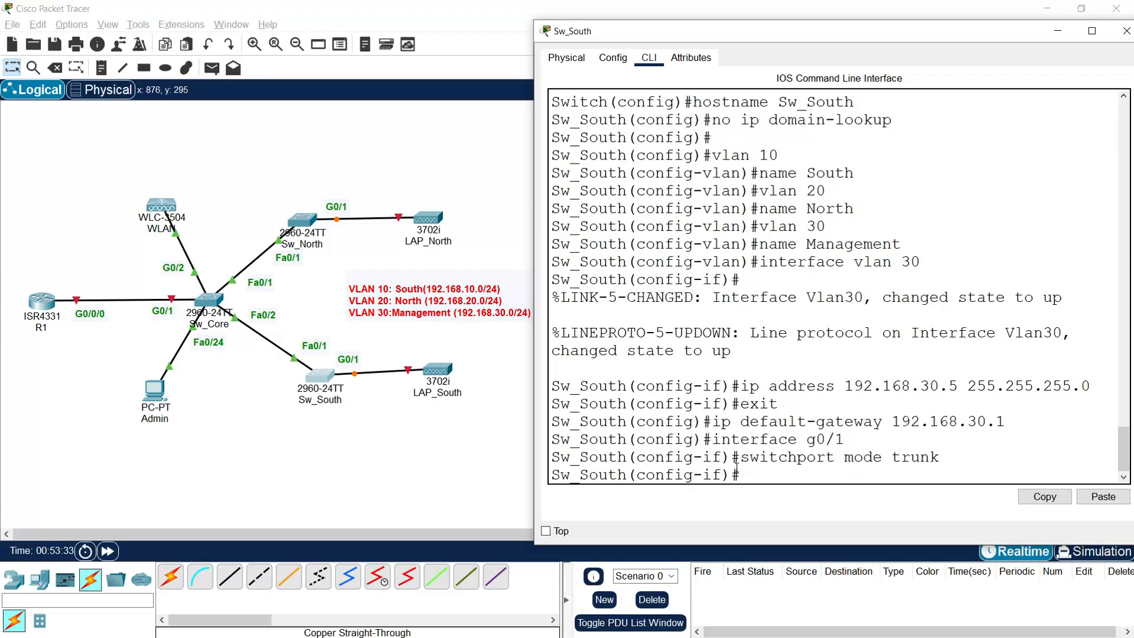
{"action": "key", "text": "Return"}
{"action": "type", "text": "switchport tr"}
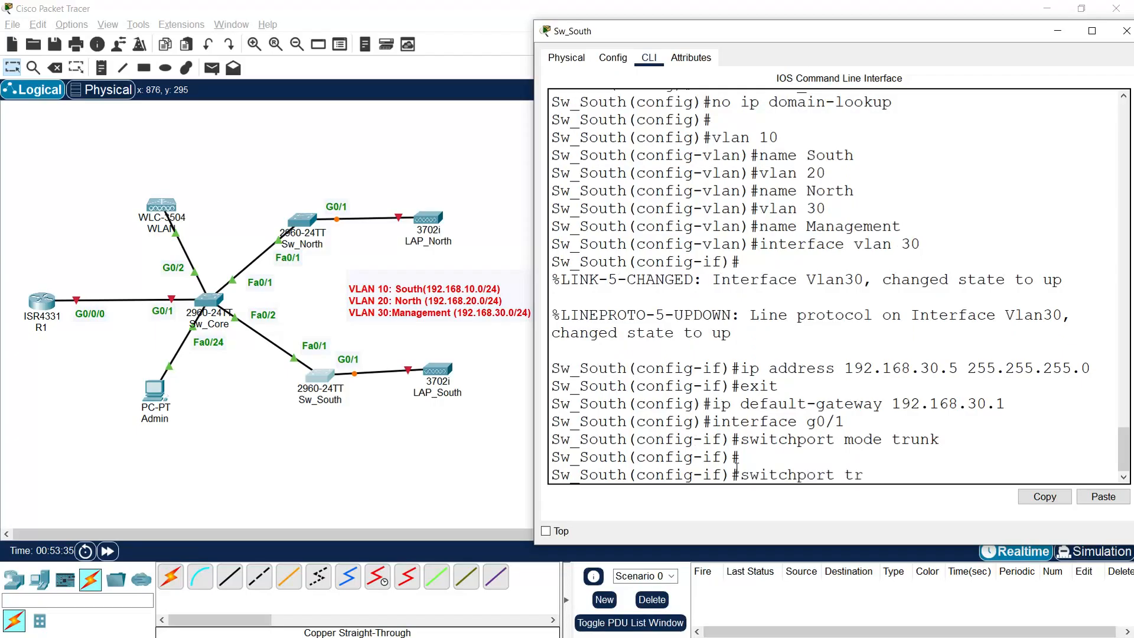
{"action": "type", "text": "unk native vlan 30"}
{"action": "key", "text": "Return"}
Step: Make Sw_South's Fa0/1 a trunk port
{"action": "type", "text": "in"}
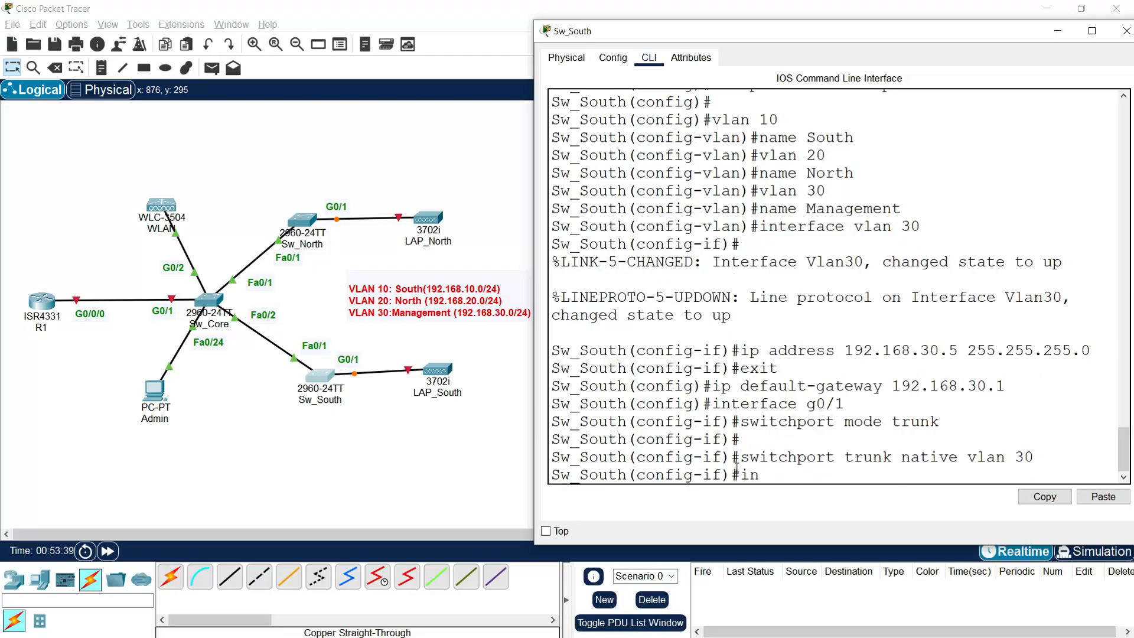
{"action": "type", "text": "terface fa0/1"}
{"action": "key", "text": "Return"}
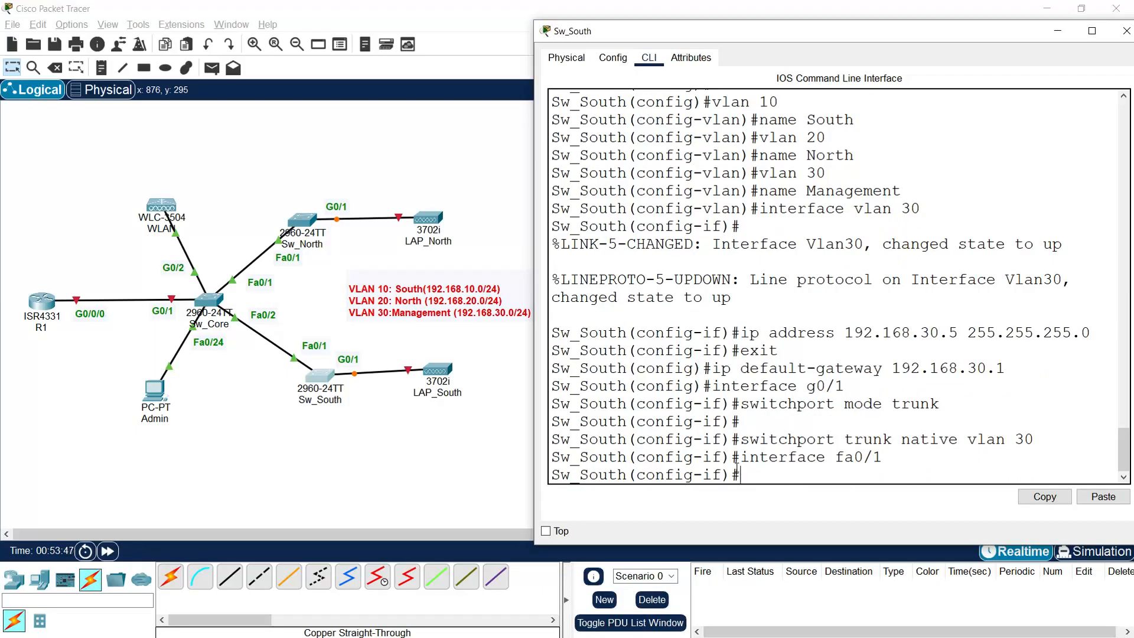
{"action": "type", "text": "switchport mode trunk"}
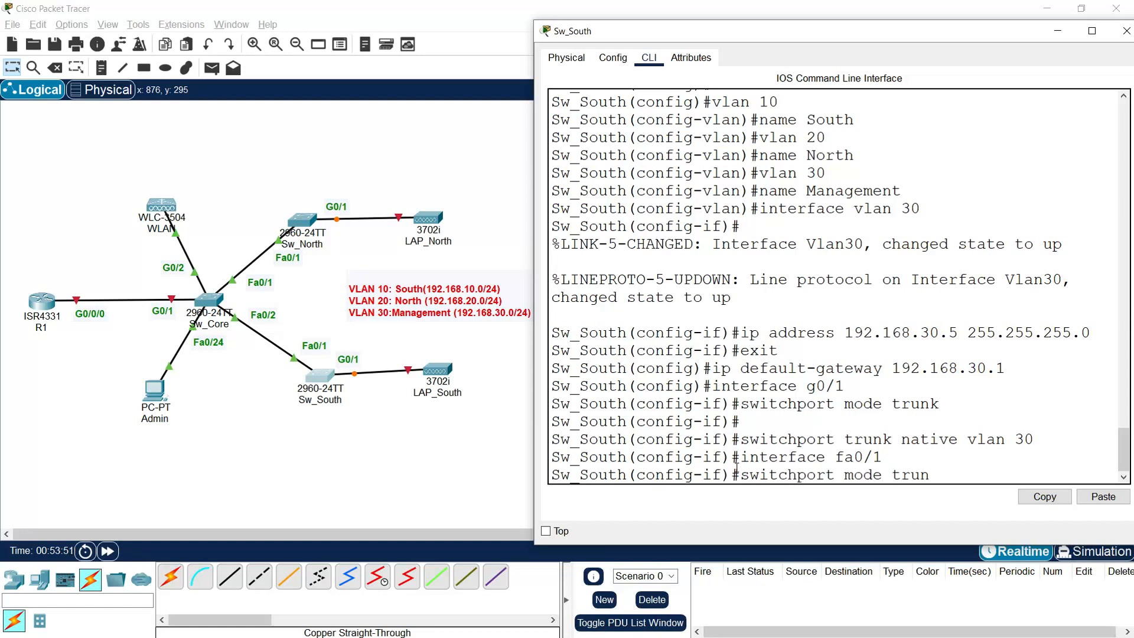
{"action": "key", "text": "Return"}
{"action": "key", "text": "Return"}
{"action": "key", "text": "Return"}
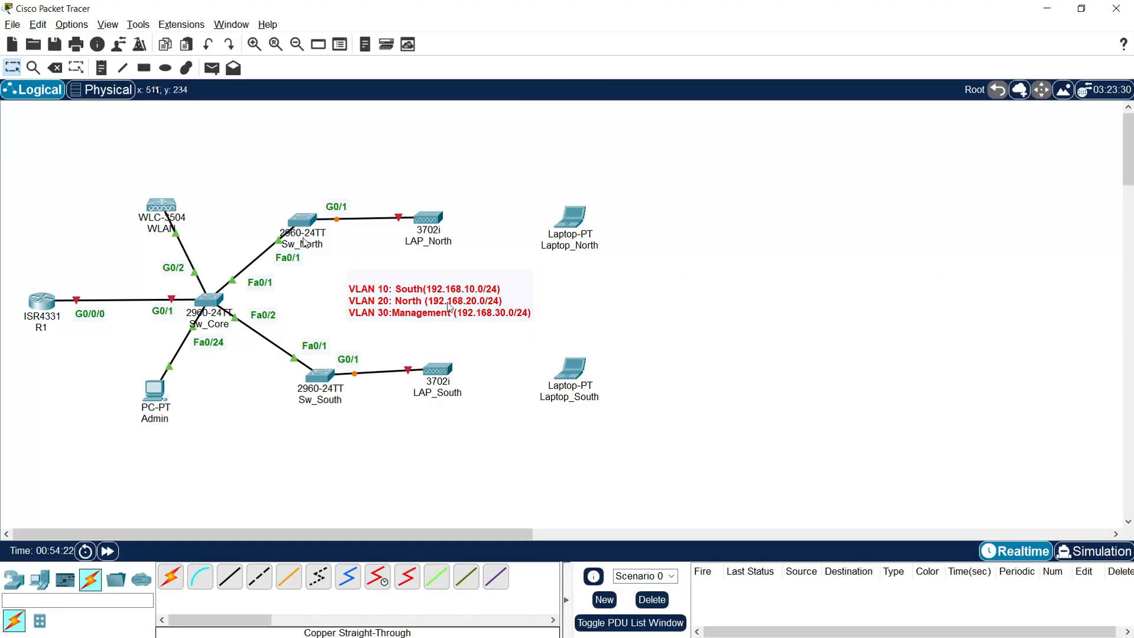
Step: Open Sw_North's CLI, set its hostname to Sw_North and disable domain lookup
{"action": "left_click", "coordinate": [323, 236]}
{"action": "left_click_drag", "start_coordinate": [547, 131], "coordinate": [758, 24]}
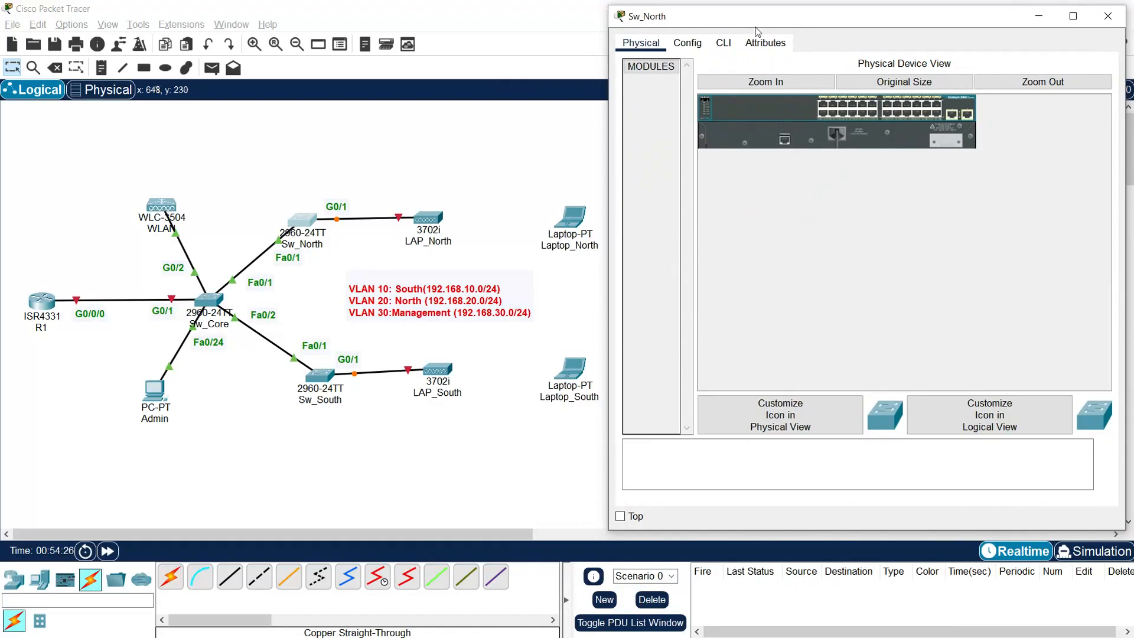
{"action": "left_click", "coordinate": [724, 44]}
{"action": "key", "text": "Return"}
{"action": "type", "text": "enable"}
{"action": "key", "text": "Return"}
{"action": "type", "text": "conf t"}
{"action": "key", "text": "Return"}
{"action": "type", "text": "hostname Sw"}
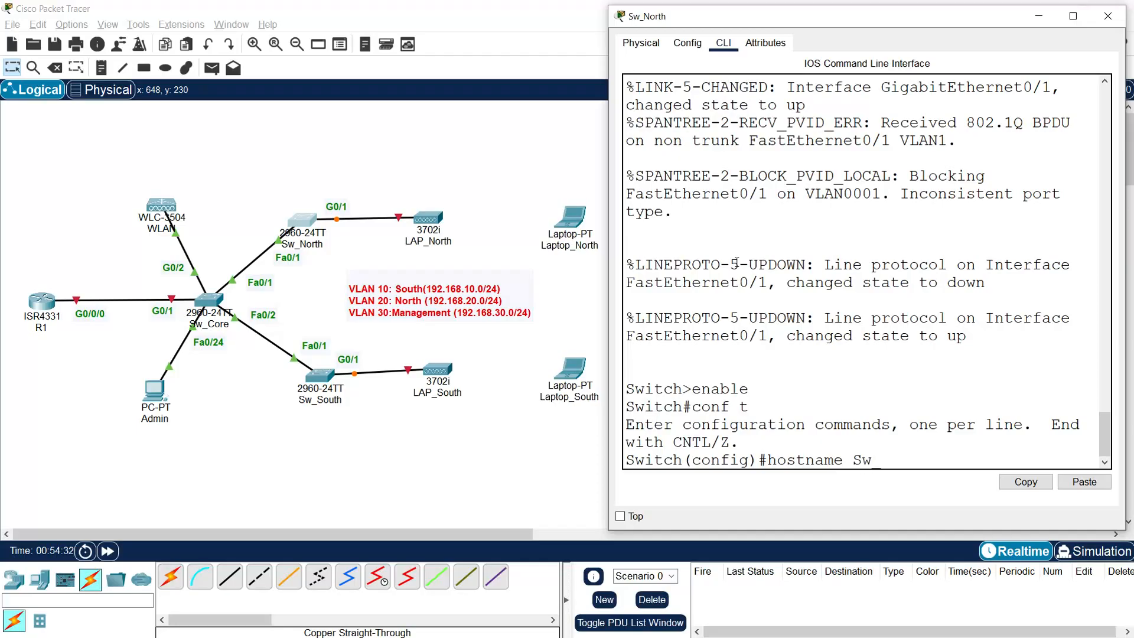
{"action": "type", "text": "_North"}
{"action": "key", "text": "Return"}
{"action": "type", "text": "no ip dom"}
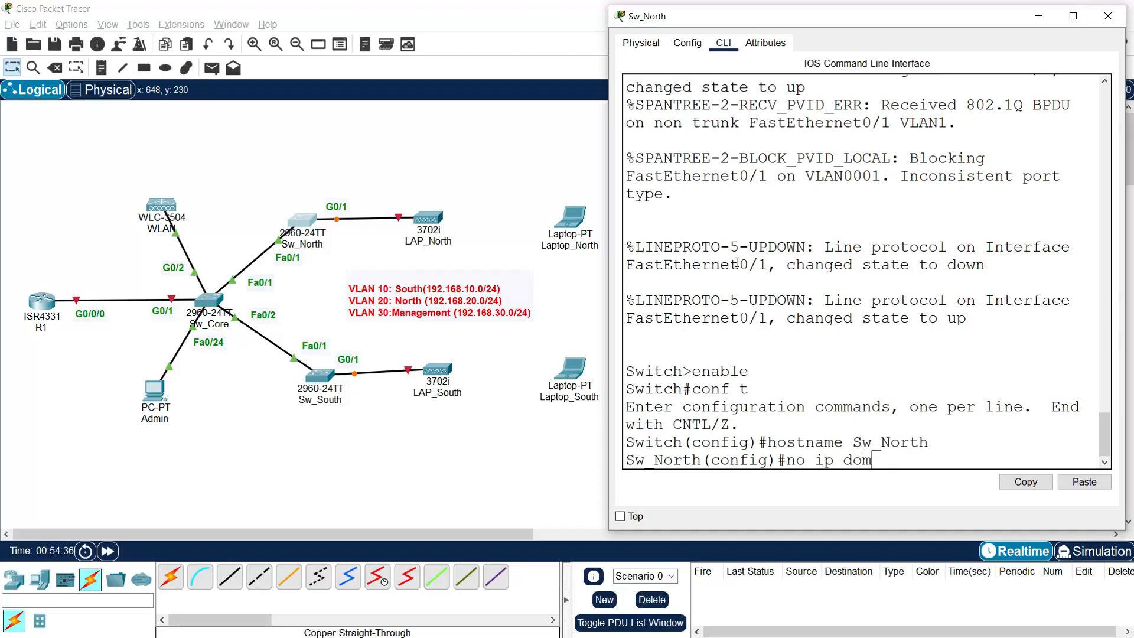
{"action": "type", "text": "ain-lookup"}
{"action": "key", "text": "Return"}
{"action": "key", "text": "Return"}
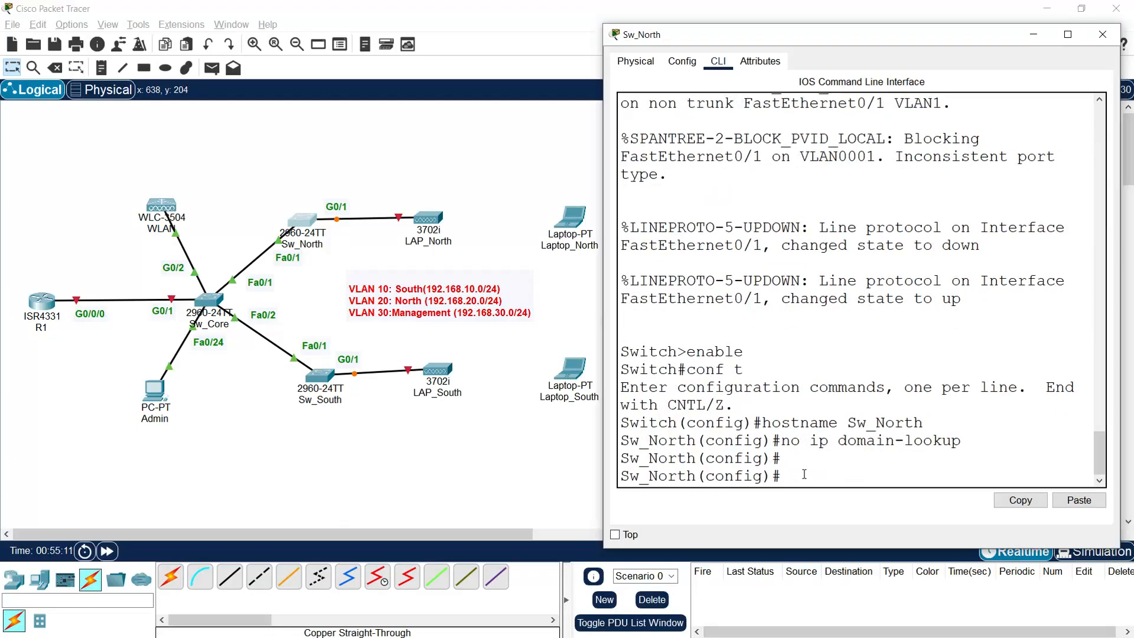
Step: Create VLANs 10, 20 and 30 named South, North and Management
{"action": "key", "text": "Return"}
{"action": "type", "text": "vlan 10"}
{"action": "key", "text": "Return"}
{"action": "type", "text": "name South"}
{"action": "key", "text": "Return"}
{"action": "type", "text": "vlan "}
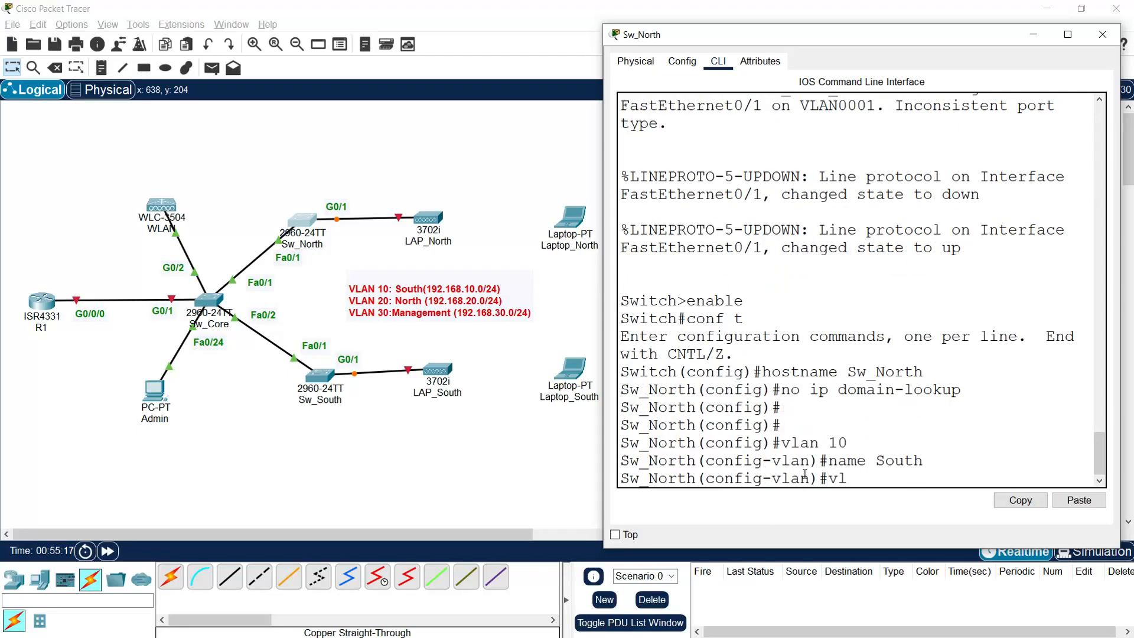
{"action": "type", "text": "20"}
{"action": "key", "text": "Return"}
{"action": "type", "text": "na"}
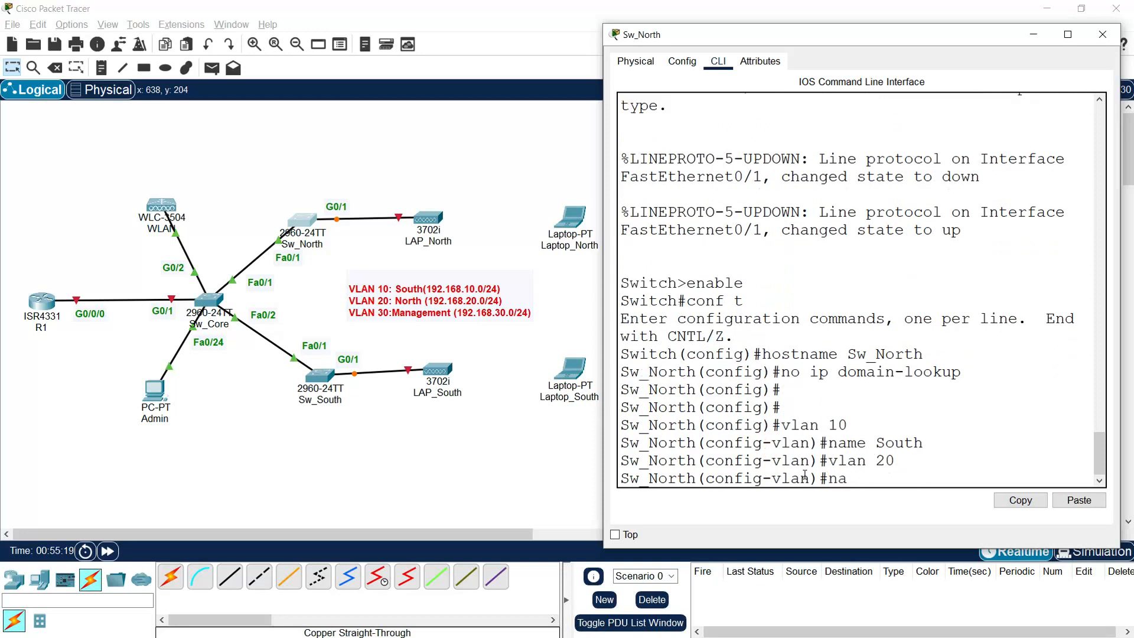
{"action": "type", "text": "me North"}
{"action": "key", "text": "Return"}
{"action": "type", "text": "vlan 30"}
{"action": "key", "text": "Return"}
{"action": "type", "text": "name"}
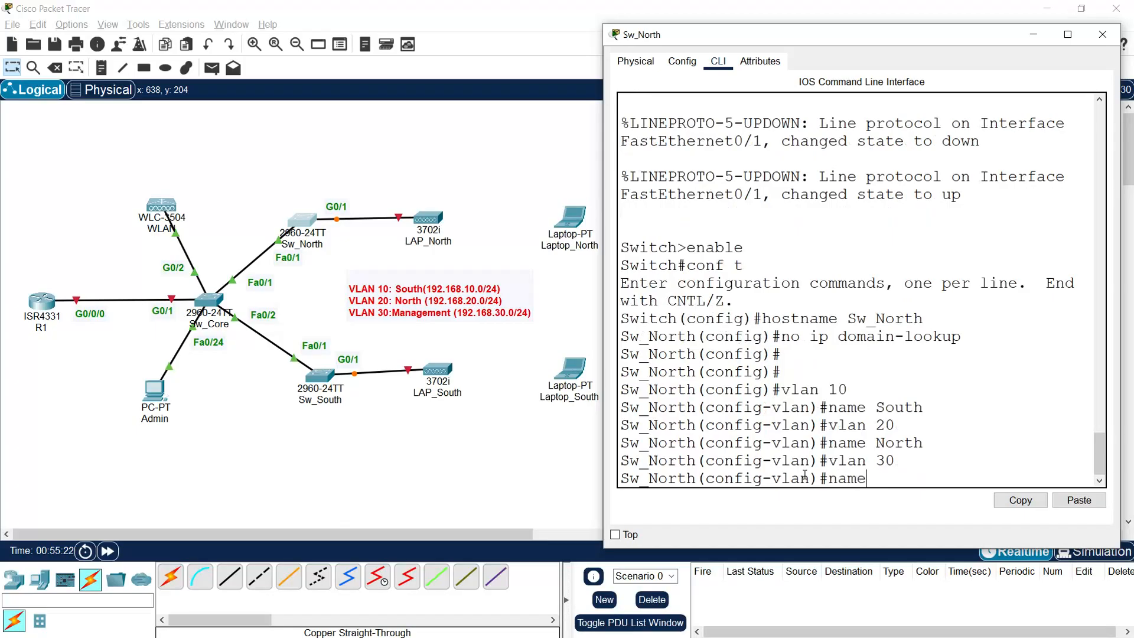
{"action": "type", "text": " Management"}
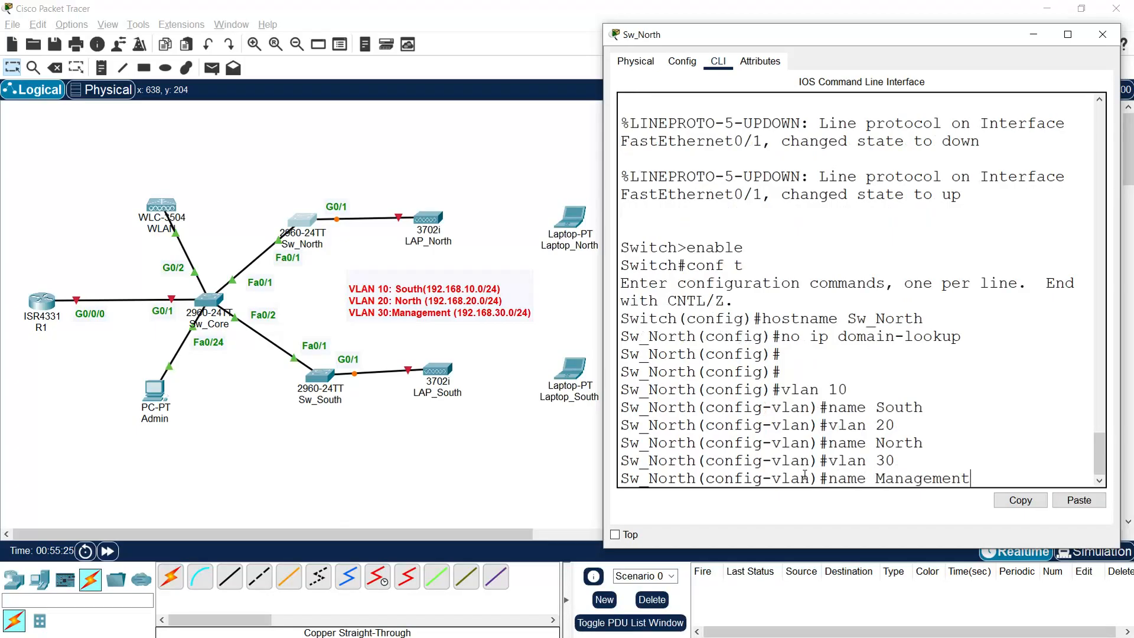
{"action": "key", "text": "Return"}
{"action": "key", "text": "Return"}
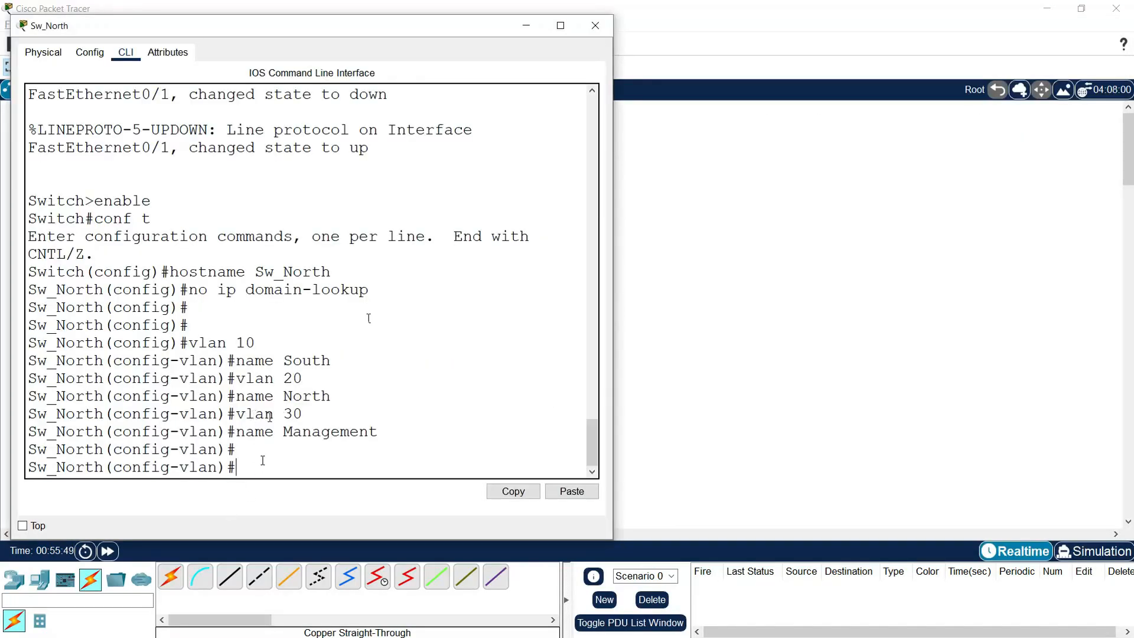
Step: Assign 192.168.30.6 with a 255.255.255.0 mask to Sw_North's interface VLAN 30
{"action": "type", "text": "interfa"}
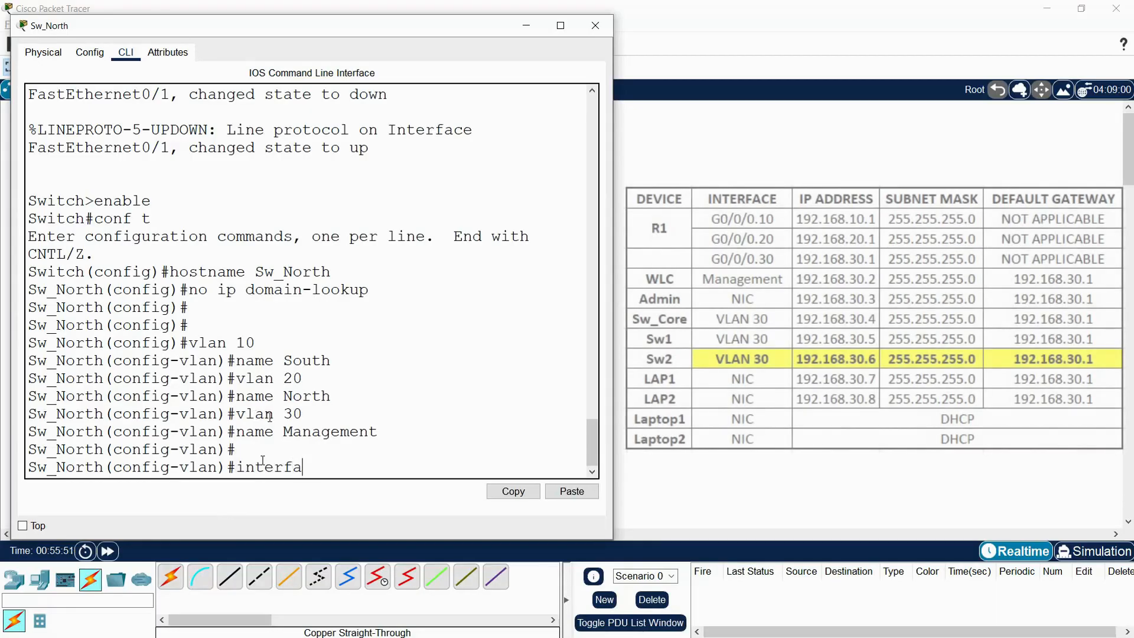
{"action": "type", "text": "ce vlan "}
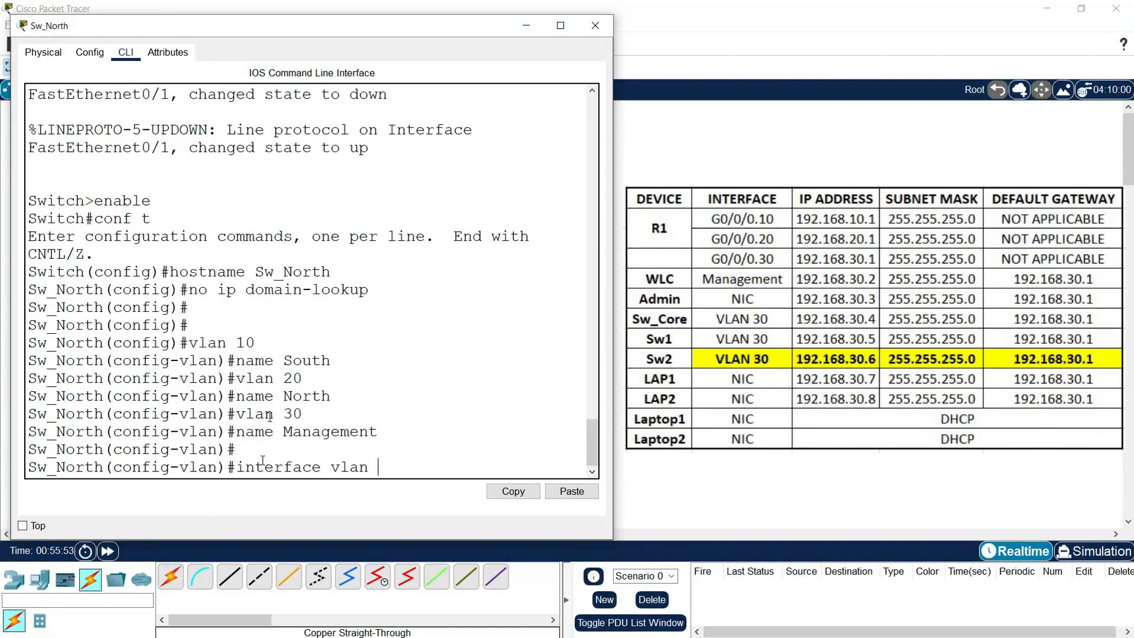
{"action": "type", "text": "30"}
{"action": "key", "text": "Return"}
{"action": "key", "text": "Return"}
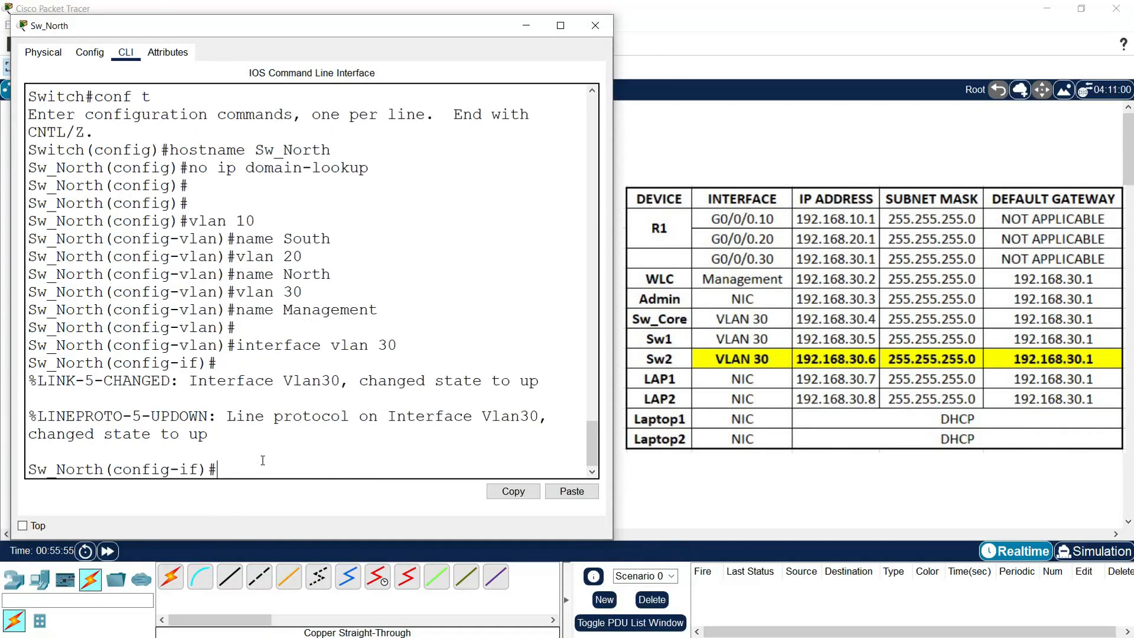
{"action": "type", "text": "ip addre"}
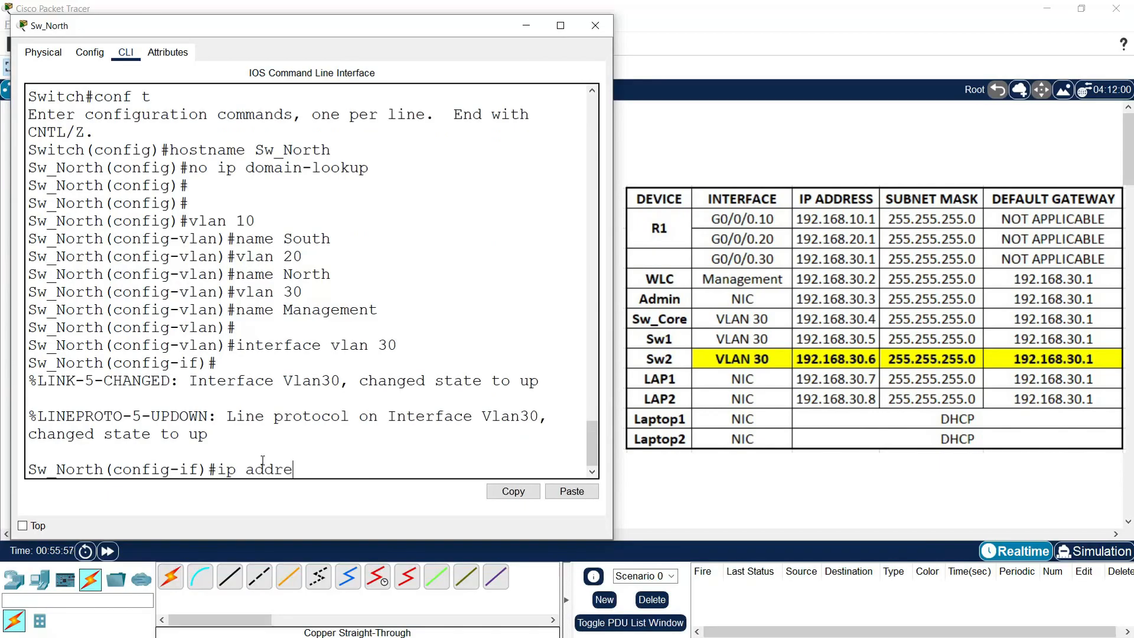
{"action": "type", "text": "ss 192.168.30.6 255.265"}
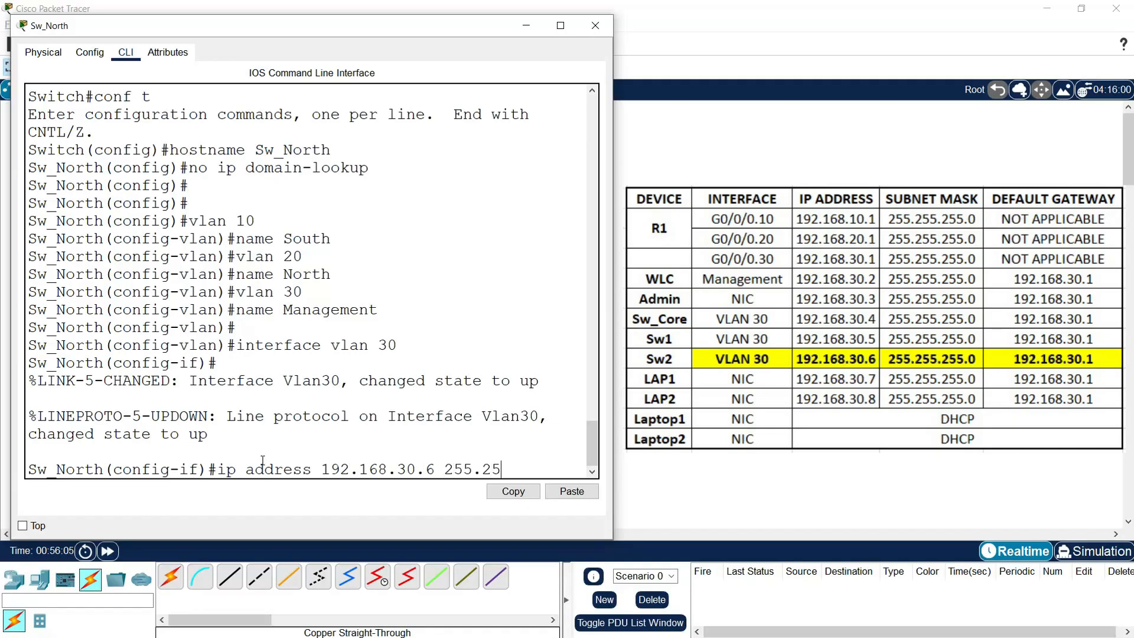
{"action": "type", "text": ".255.0"}
{"action": "key", "text": "Return"}
Step: Set Sw_North's default gateway to 192.168.30.1
{"action": "type", "text": "exit"}
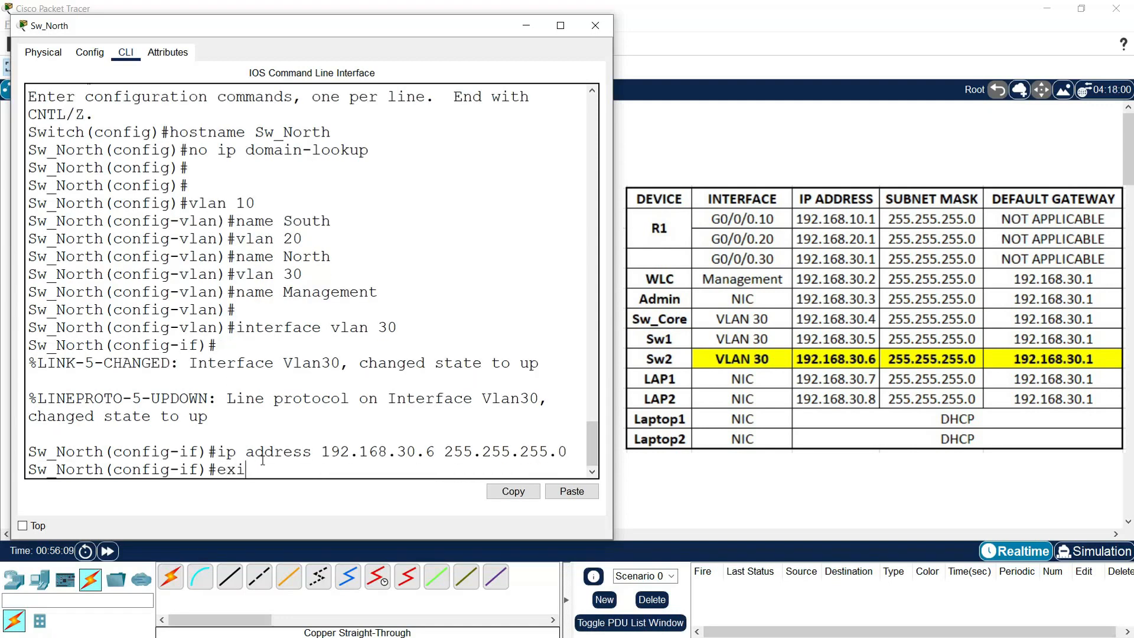
{"action": "key", "text": "Return"}
{"action": "type", "text": "ip default-g"}
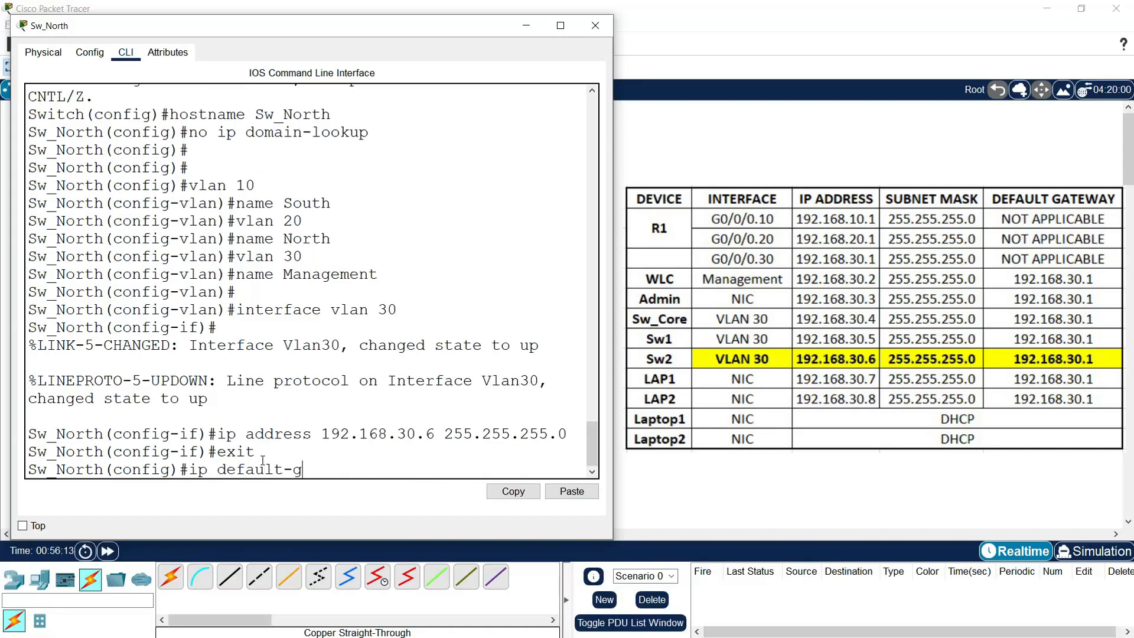
{"action": "type", "text": "ateway 192.168."}
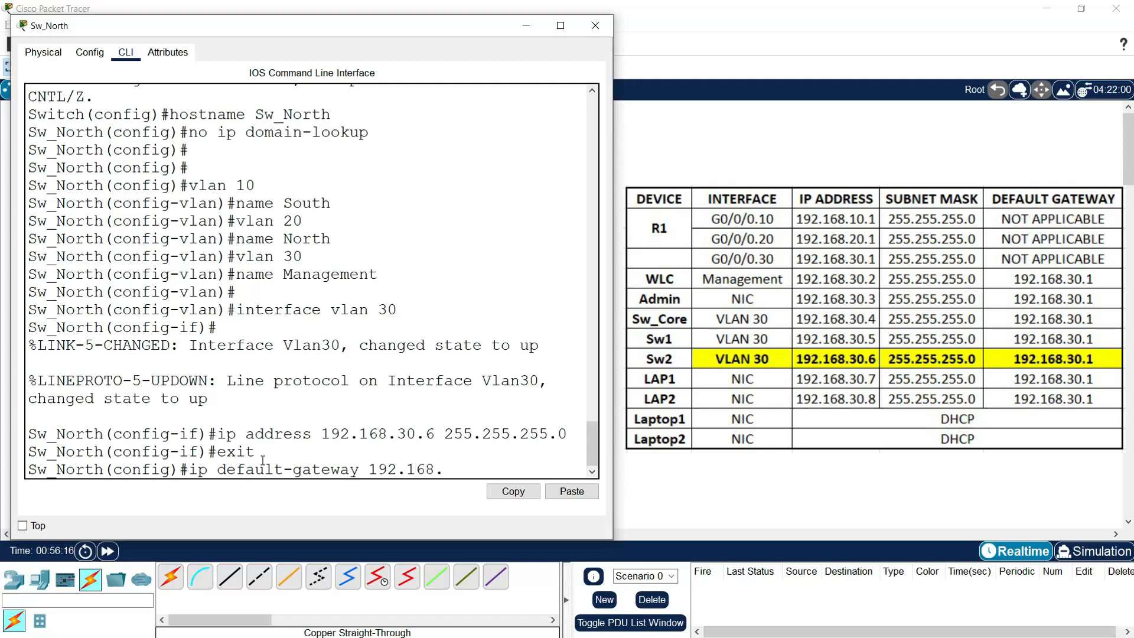
{"action": "type", "text": "30.1"}
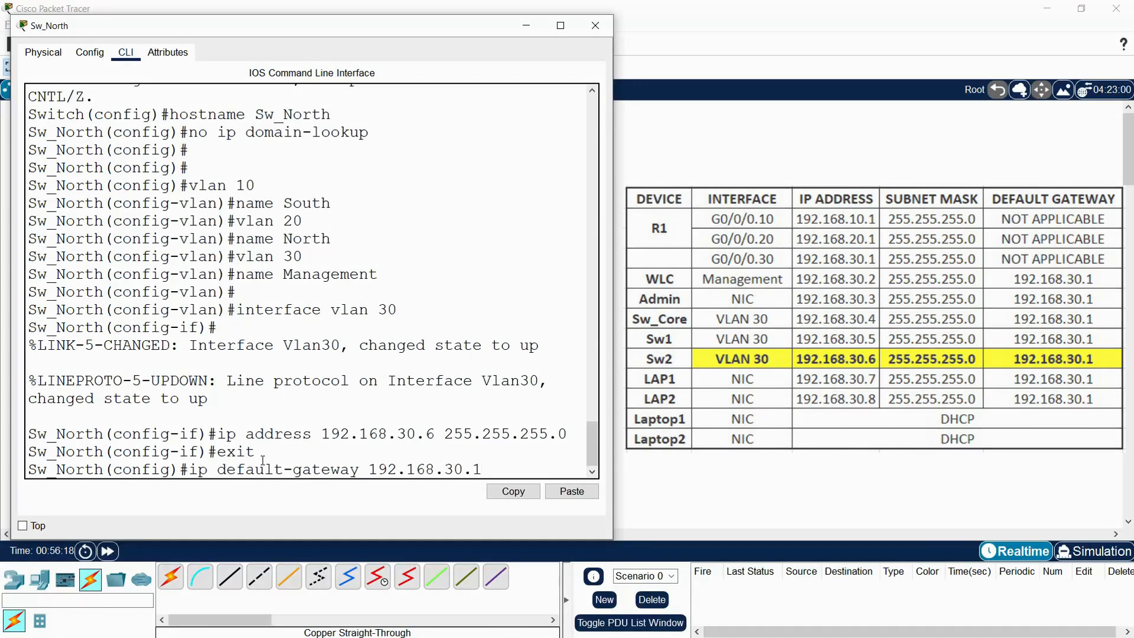
{"action": "key", "text": "Return"}
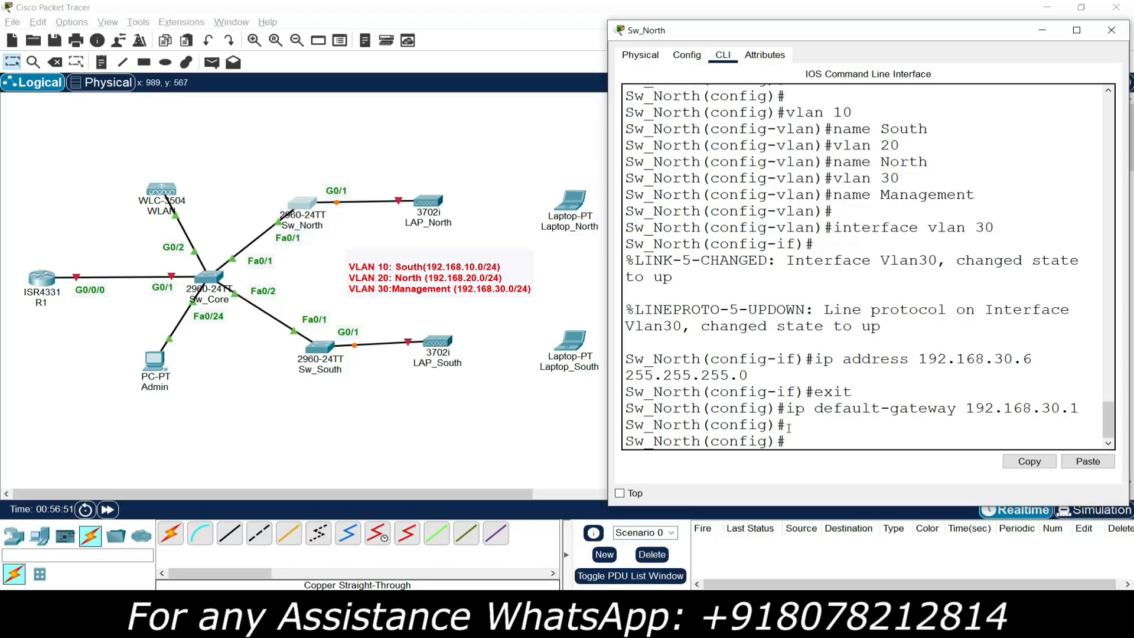
Step: Make Sw_North's G0/1 a trunk with native VLAN 30
{"action": "type", "text": "nterface g0/1"}
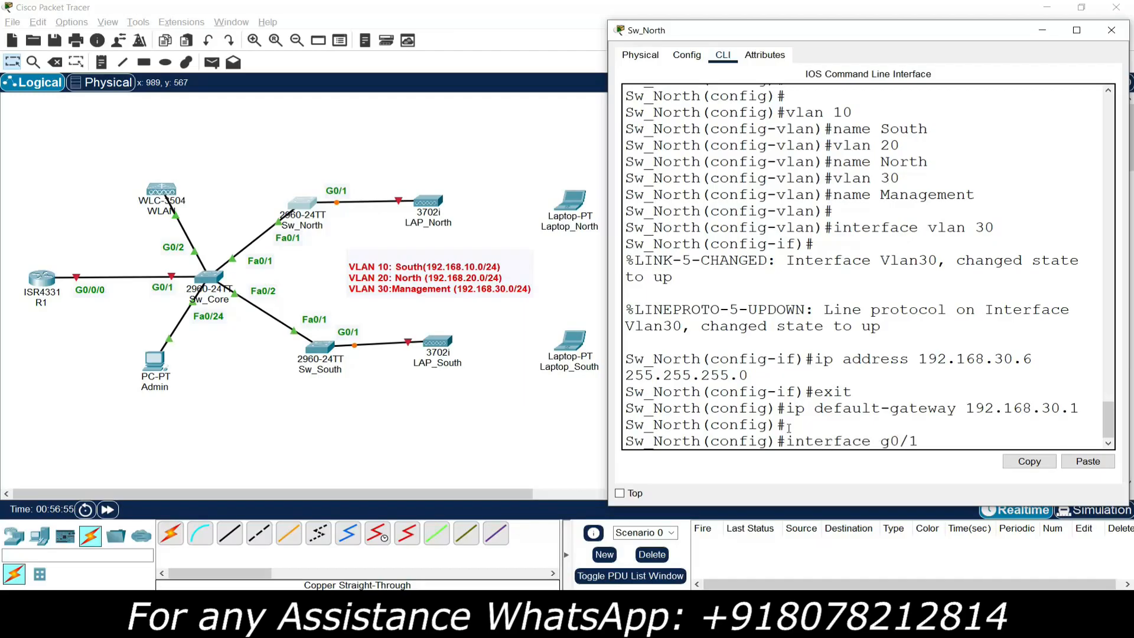
{"action": "key", "text": "Return"}
{"action": "type", "text": "switchpo"}
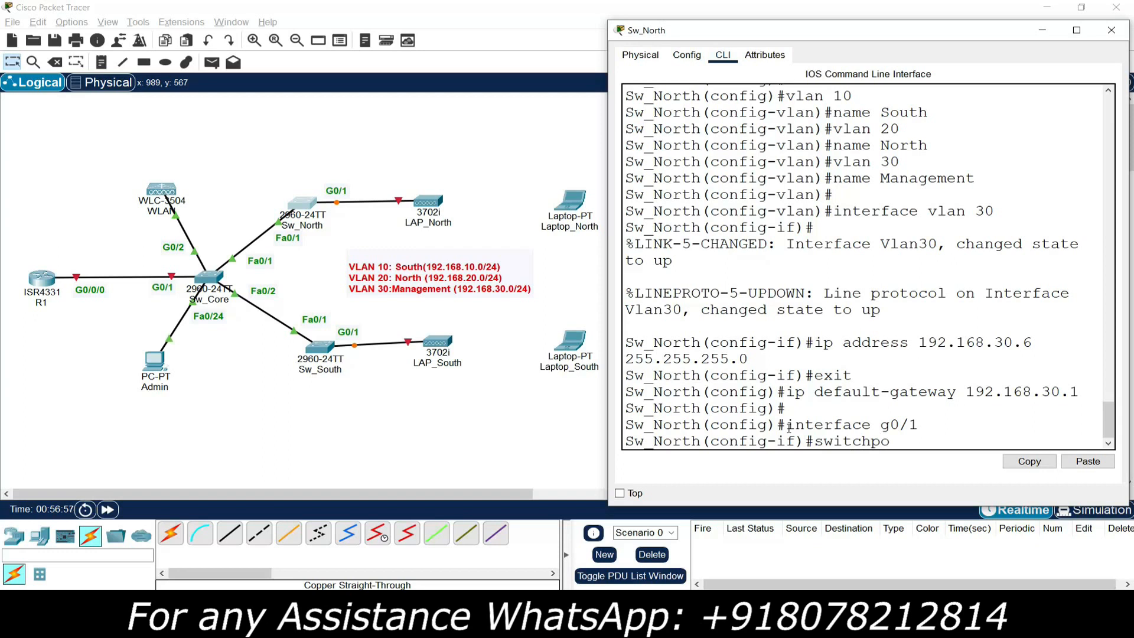
{"action": "type", "text": "rt mode trunk"}
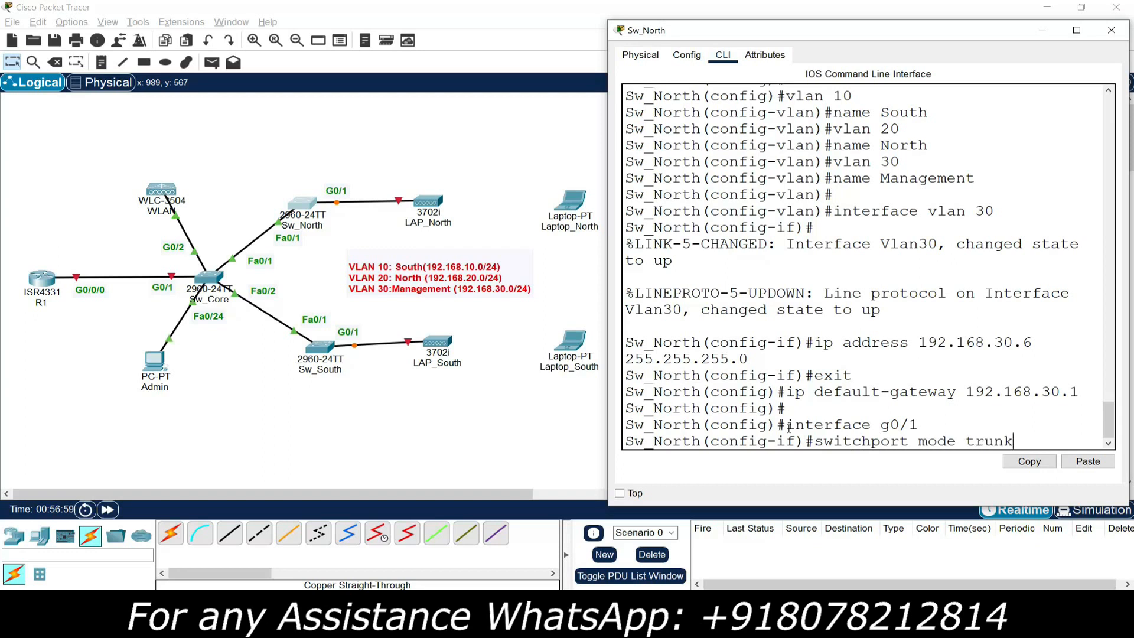
{"action": "key", "text": "Return"}
{"action": "type", "text": "switch"}
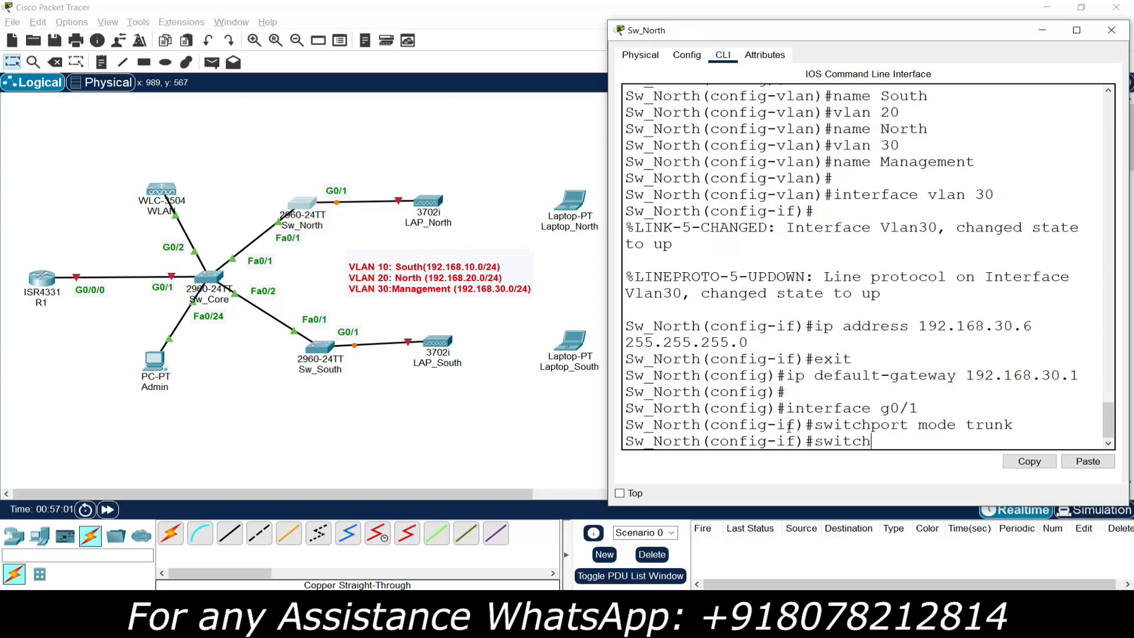
{"action": "type", "text": "port trunk native vlan 3"}
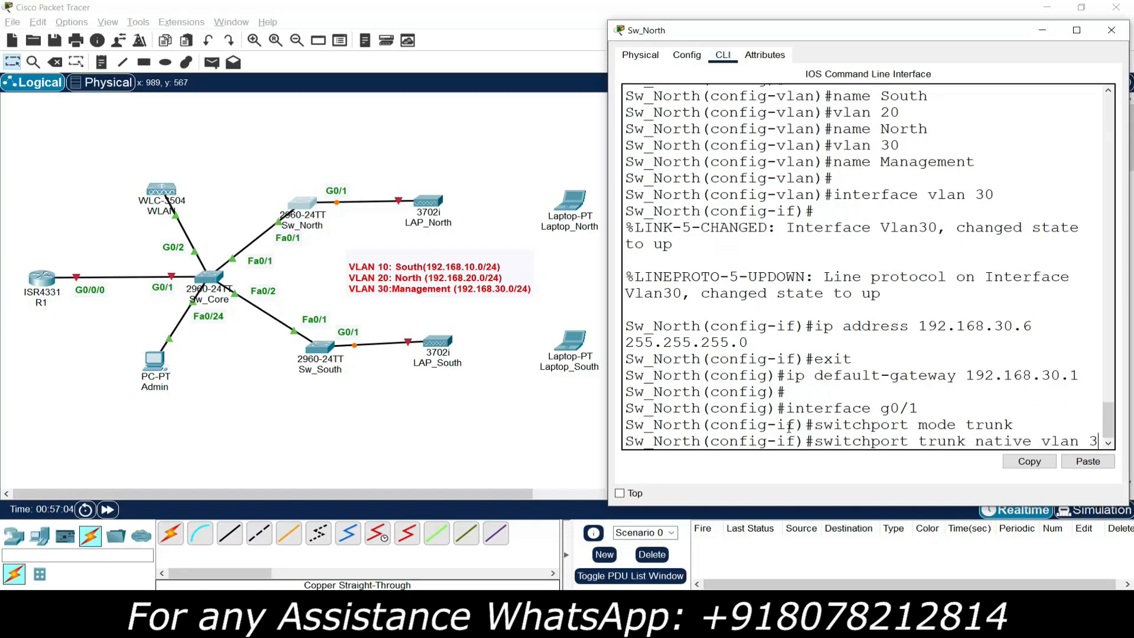
{"action": "type", "text": "0"}
{"action": "key", "text": "Return"}
Step: Make Fa0/1 a trunk port and close the Sw_North window
{"action": "type", "text": "interf"}
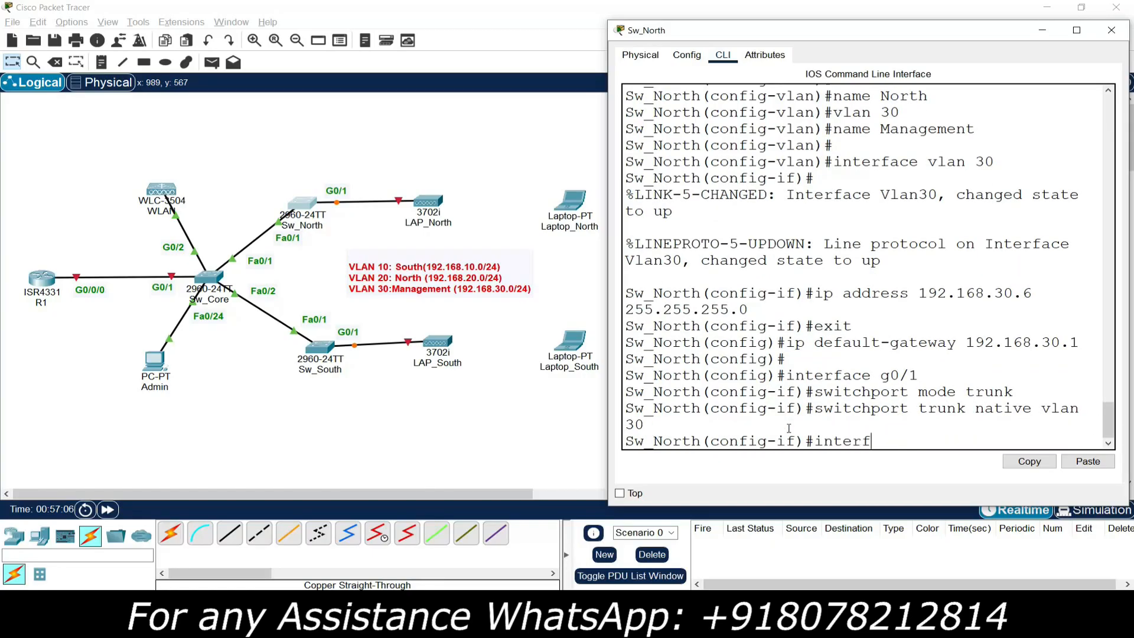
{"action": "type", "text": "ace fa0/1"}
{"action": "key", "text": "Return"}
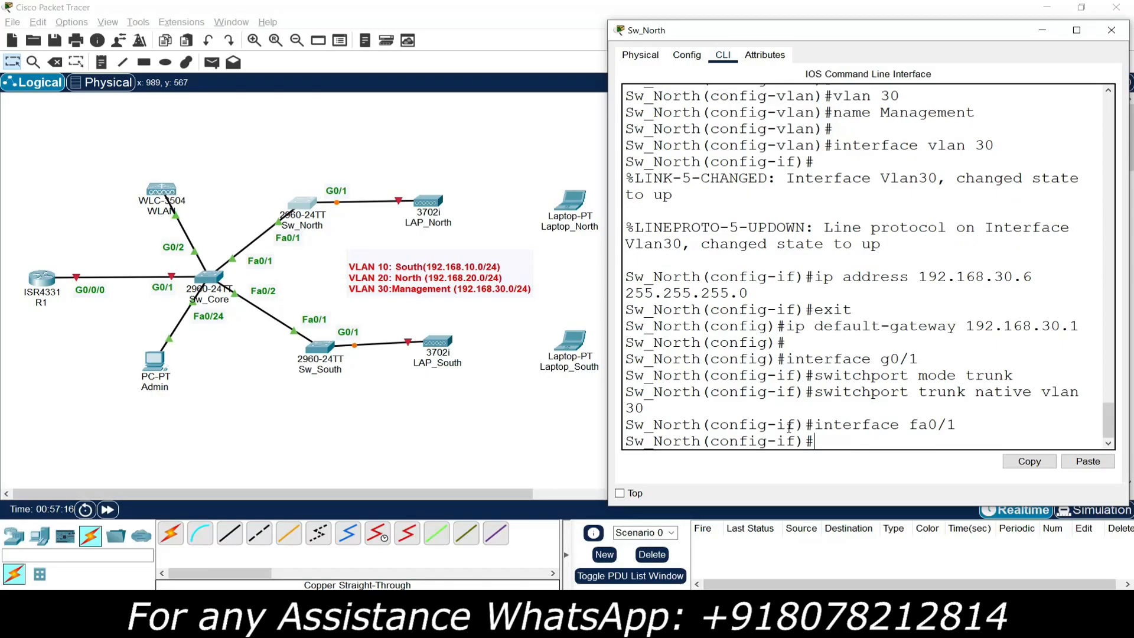
{"action": "type", "text": "switchport t"}
{"action": "type", "text": "ode trunk"}
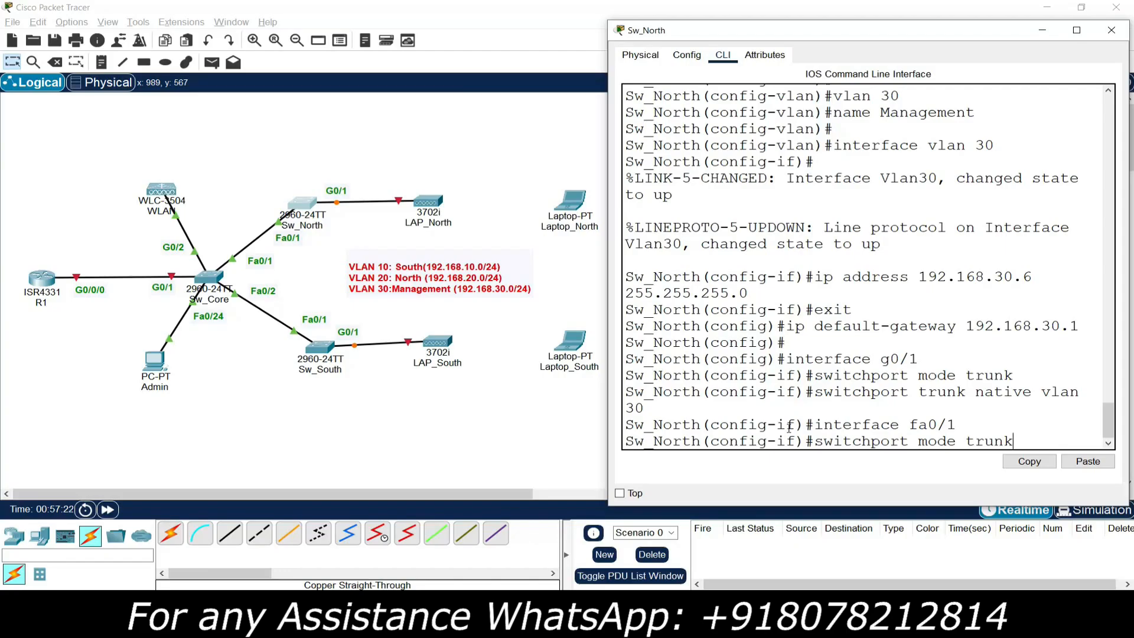
{"action": "key", "text": "Return"}
{"action": "key", "text": "Return"}
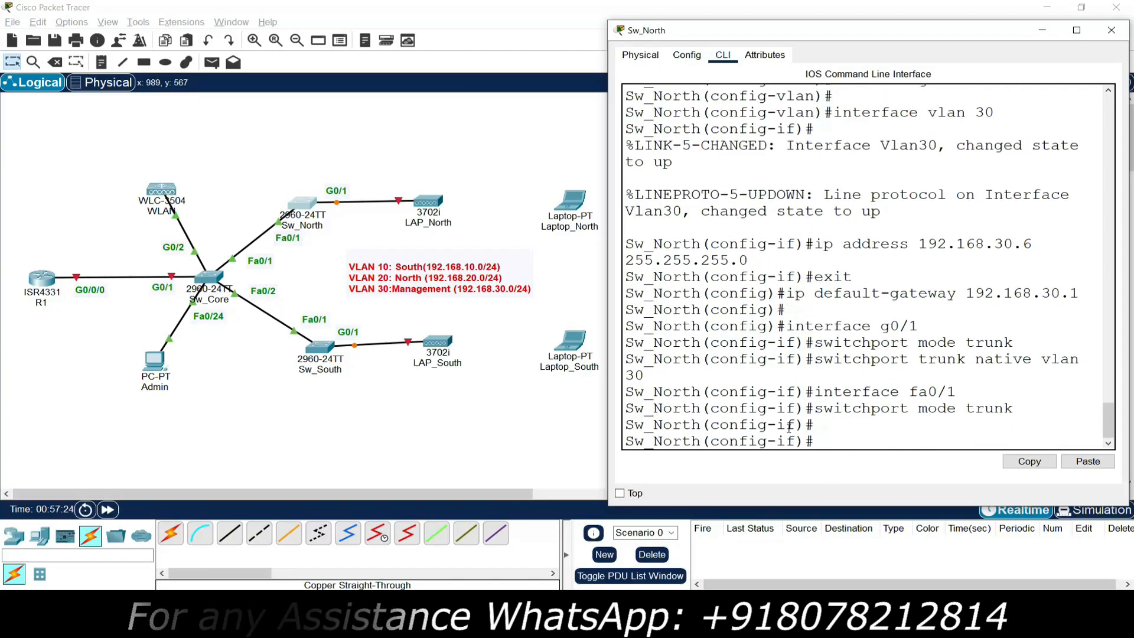
{"action": "left_click", "coordinate": [1113, 44]}
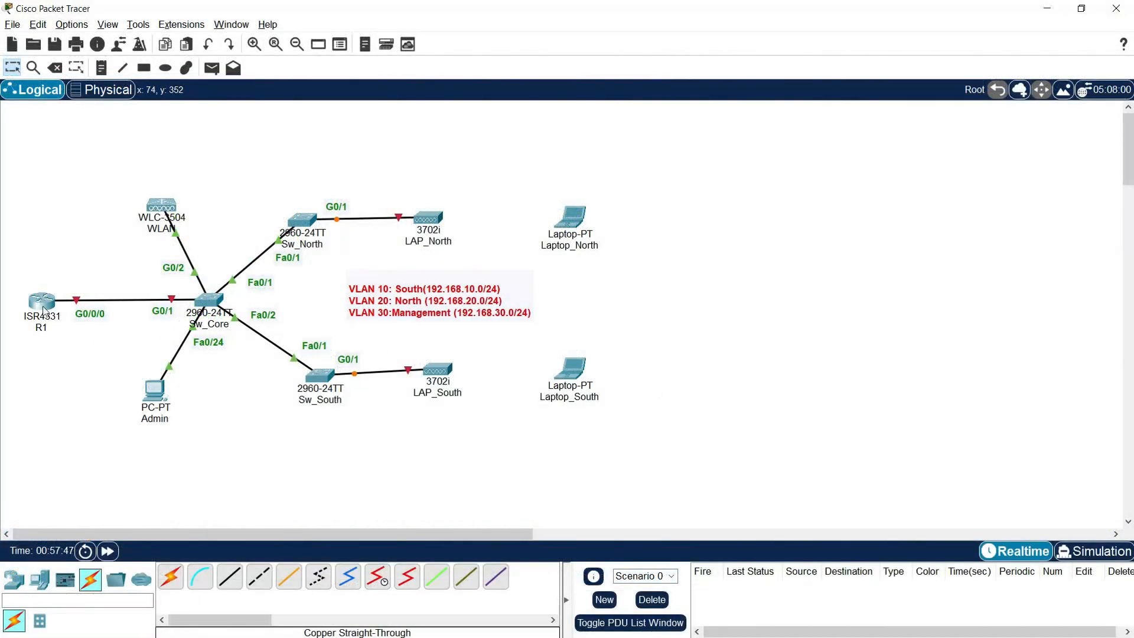
Step: Open R1's CLI, reposition and widen its window, and decline the initial setup dialog
{"action": "left_click", "coordinate": [44, 310]}
{"action": "left_click", "coordinate": [511, 151]}
{"action": "left_click_drag", "start_coordinate": [537, 132], "coordinate": [147, 36]}
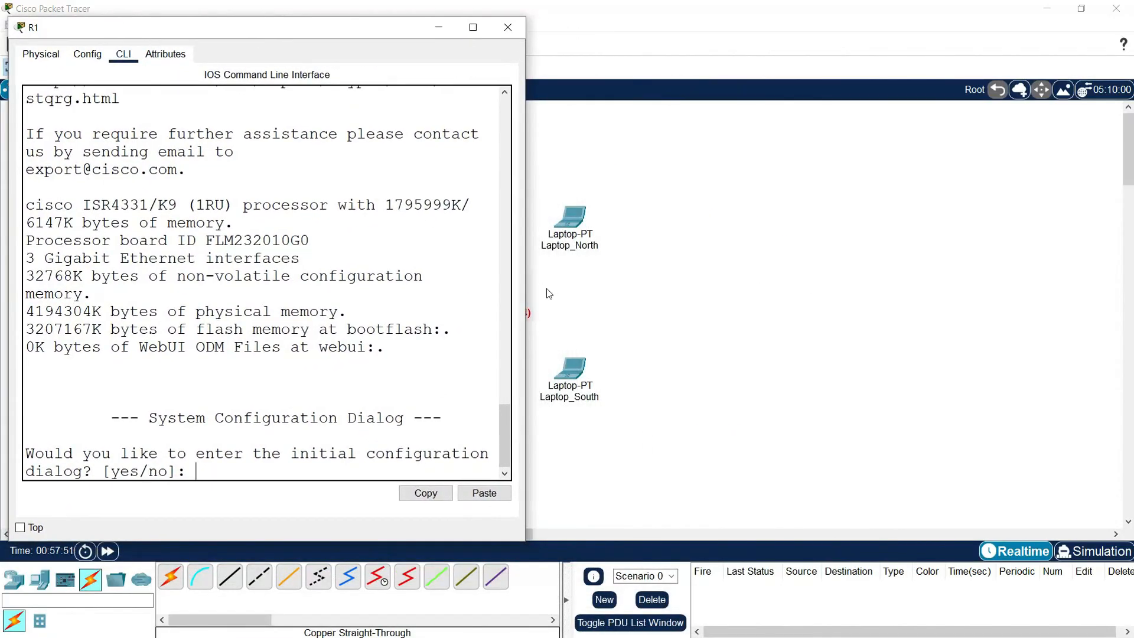
{"action": "left_click_drag", "start_coordinate": [524, 250], "coordinate": [648, 251]}
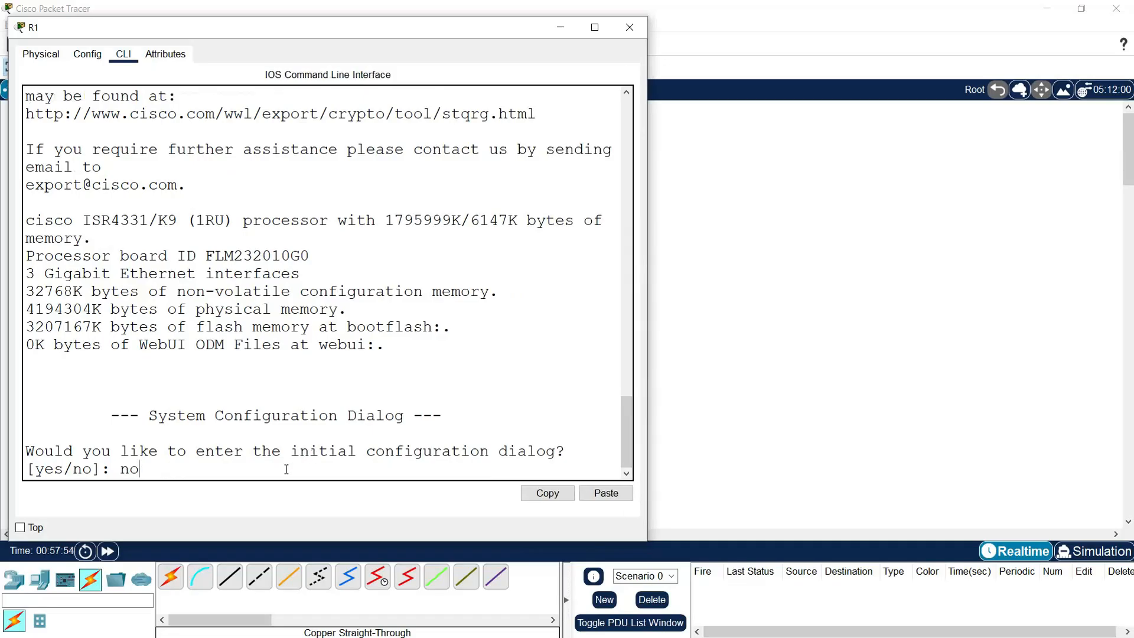
{"action": "key", "text": "Return"}
{"action": "key", "text": "Return"}
Step: In global configuration, set the router hostname to R1 and disable DNS lookup
{"action": "type", "text": "enable"}
{"action": "key", "text": "Return"}
{"action": "type", "text": "conf t"}
{"action": "key", "text": "Return"}
{"action": "type", "text": "hostname R1"}
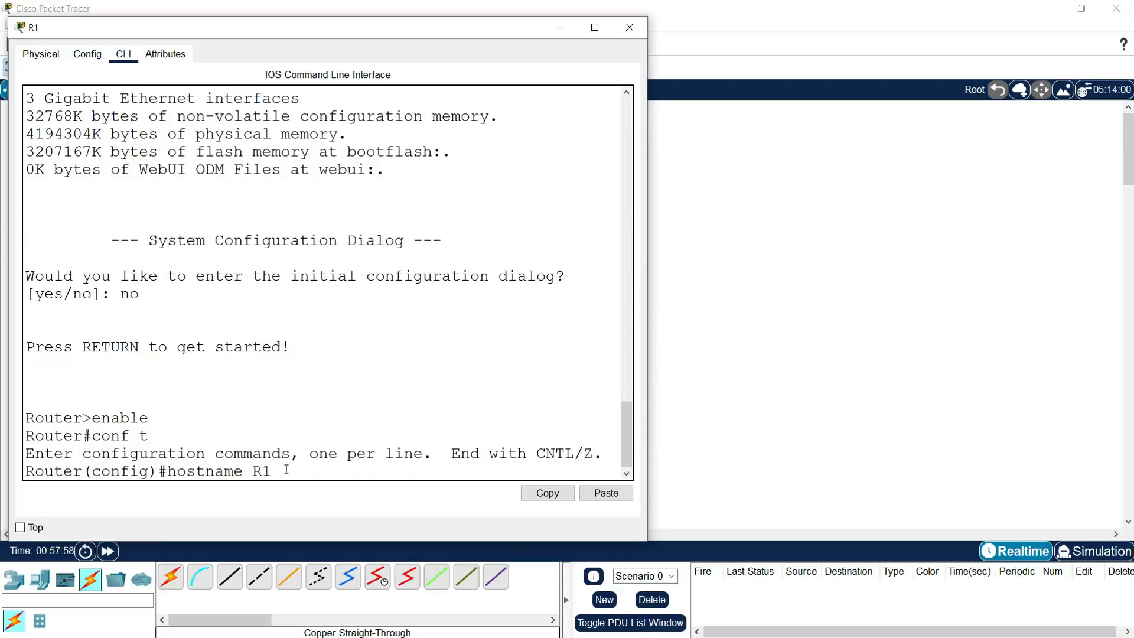
{"action": "key", "text": "Return"}
{"action": "type", "text": "no ip domain-lookup"}
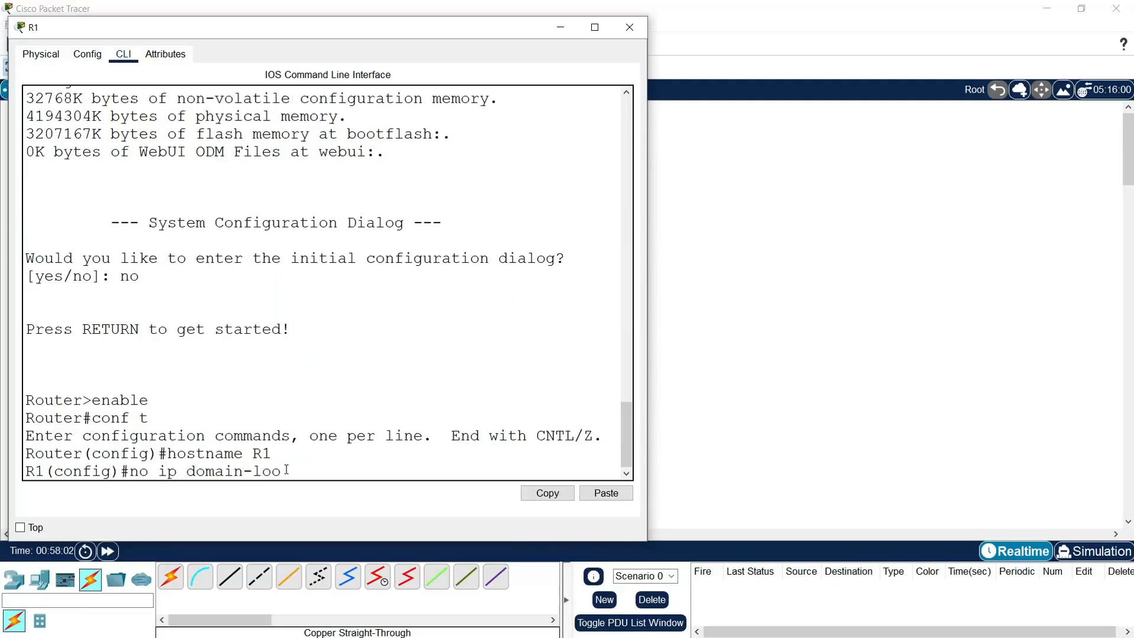
{"action": "key", "text": "Return"}
{"action": "key", "text": "Return"}
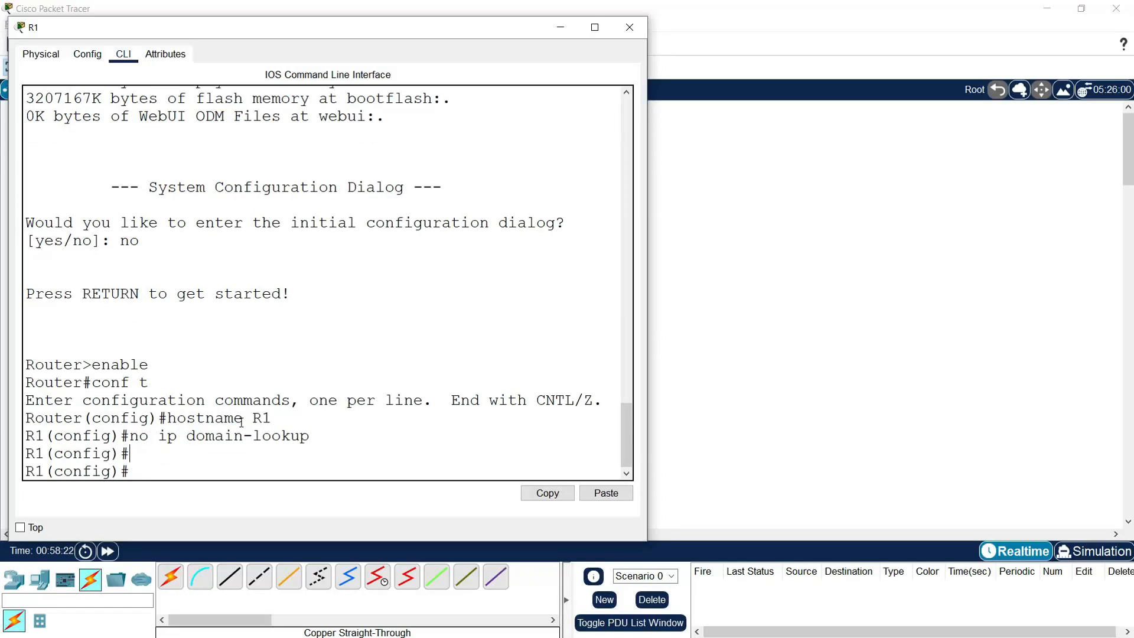
Step: Create R1 subinterface G0/0/0.10 with dot1q VLAN 10 and address 192.168.10.1 255.255.255.0
{"action": "type", "text": "inter"}
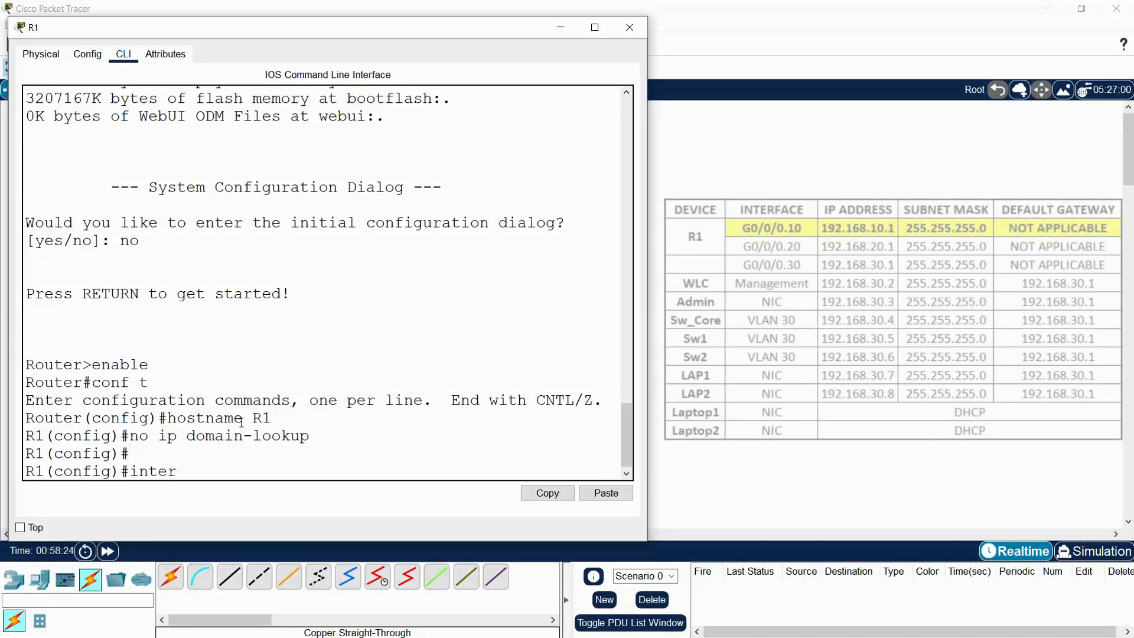
{"action": "type", "text": "face g0/0"}
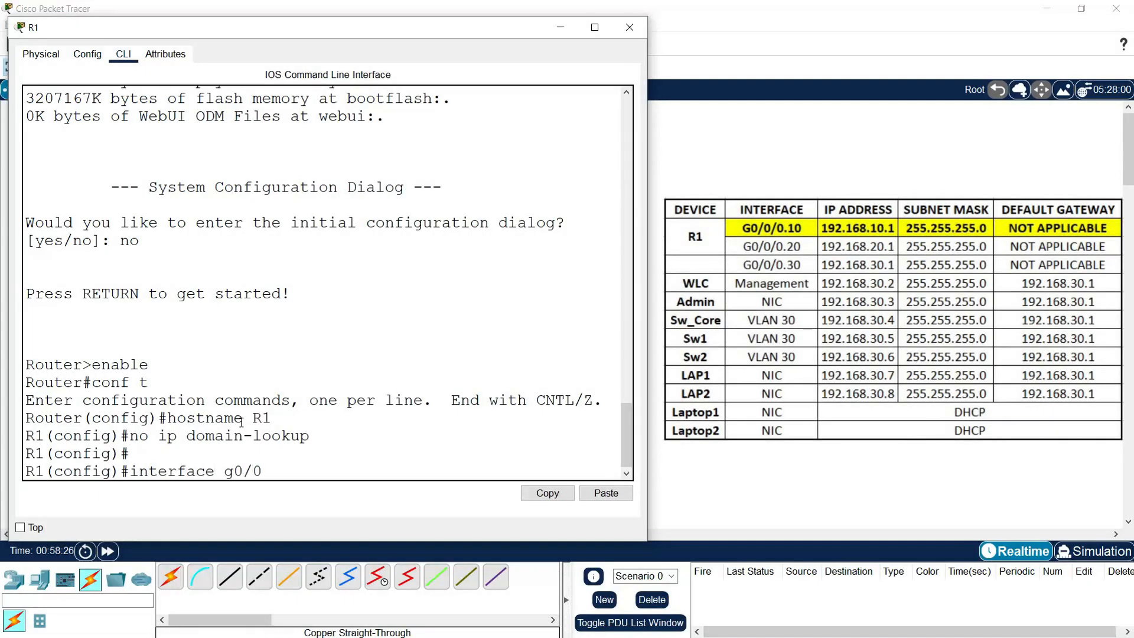
{"action": "type", "text": "/0.10"}
{"action": "key", "text": "Return"}
{"action": "type", "text": "encapsulation dot1"}
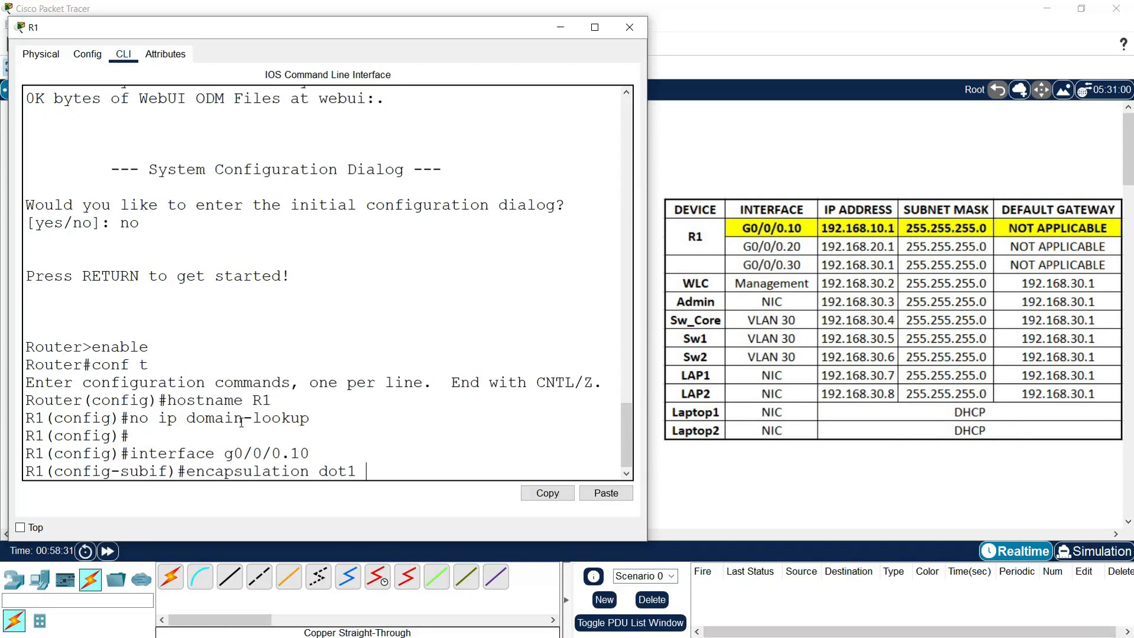
{"action": "type", "text": "q 10"}
{"action": "key", "text": "Return"}
{"action": "type", "text": "ip address 192.168.10"}
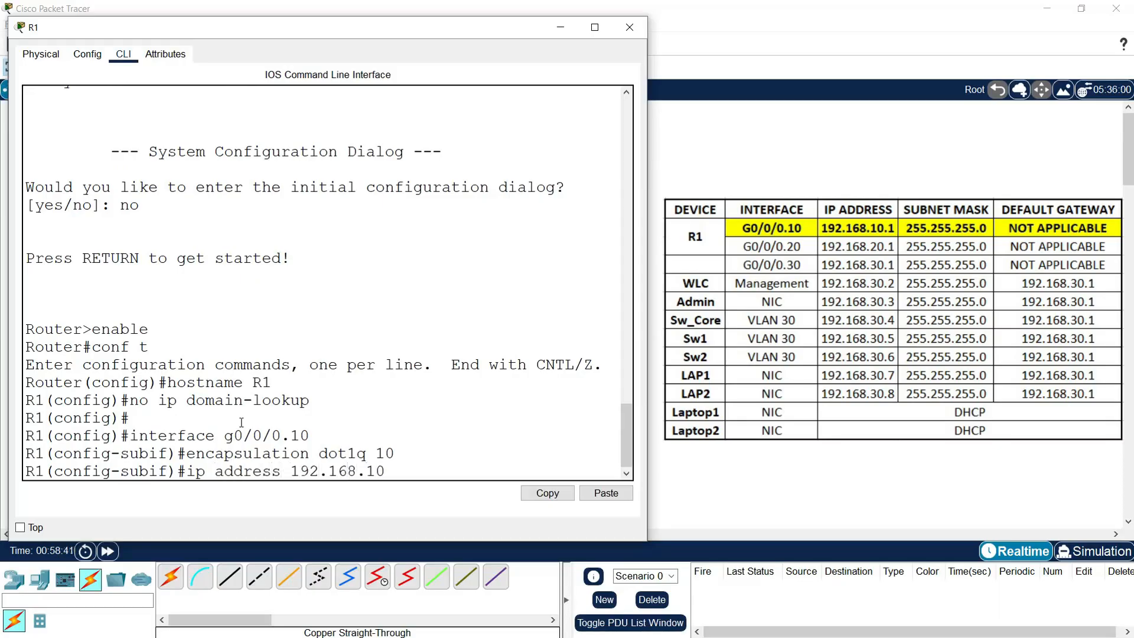
{"action": "type", "text": ".1 255.255.255."}
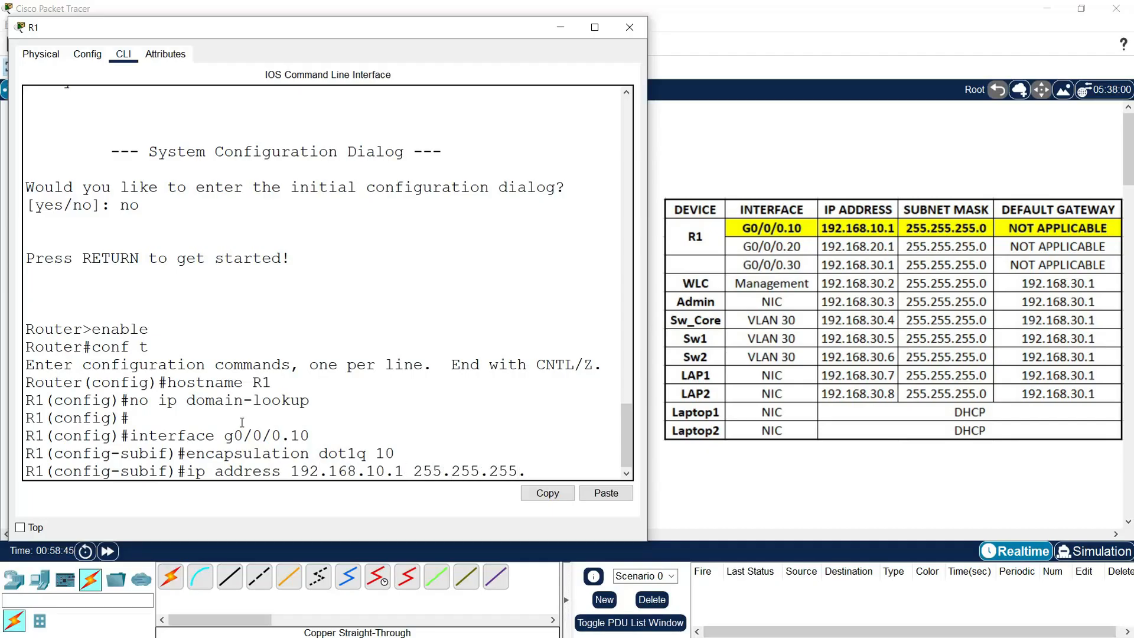
{"action": "type", "text": "2"}
{"action": "key", "text": "BackSpace"}
{"action": "type", "text": "0"}
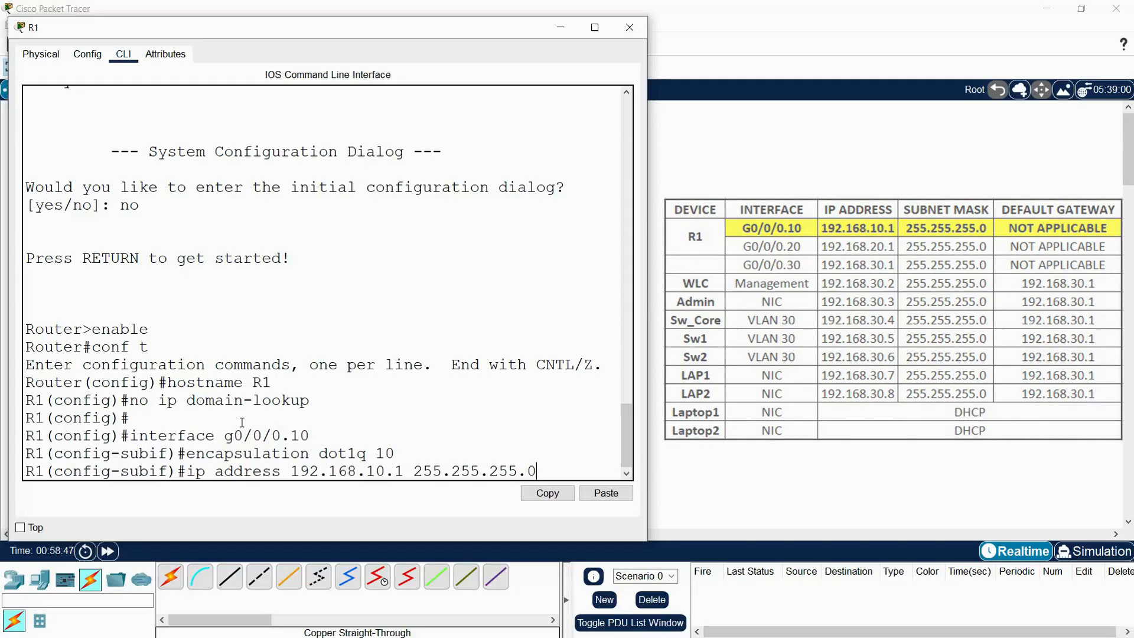
{"action": "key", "text": "Return"}
{"action": "key", "text": "Return"}
{"action": "type", "text": "interface"}
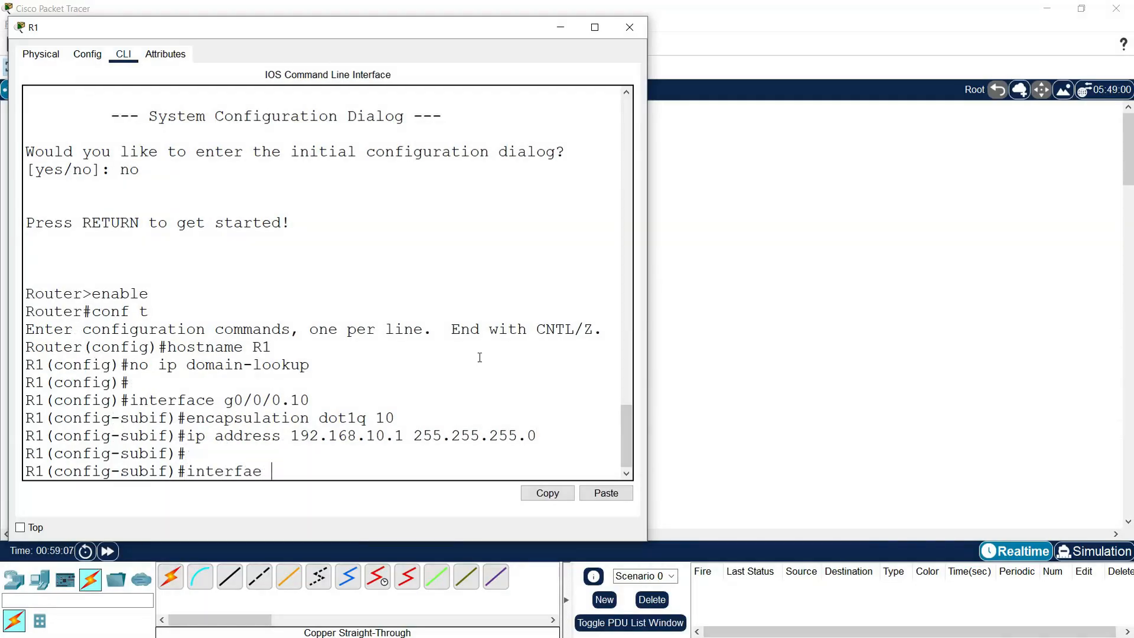
{"action": "type", "text": " g0/0/0.20"}
Step: Configure subinterface G0/0/0.20 with dot1q VLAN 20 and address 192.168.20.1 255.255.255.0
{"action": "key", "text": "BackSpace"}
{"action": "type", "text": "20"}
{"action": "key", "text": "Return"}
{"action": "type", "text": "encapsulation d"}
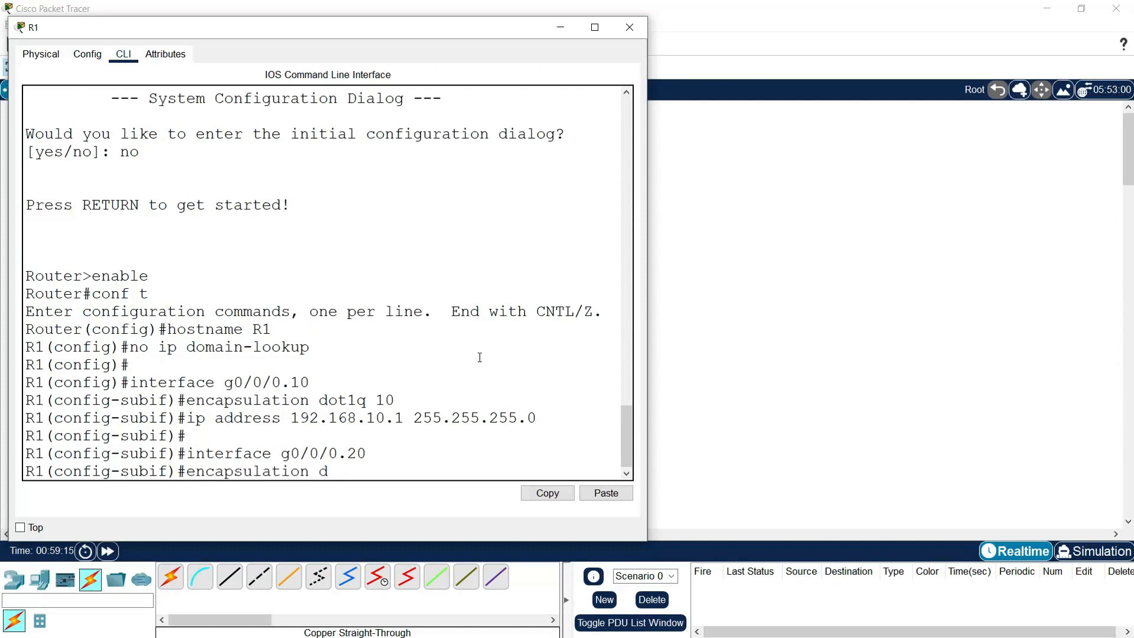
{"action": "type", "text": "ot1q 20"}
{"action": "key", "text": "Return"}
{"action": "type", "text": "i"}
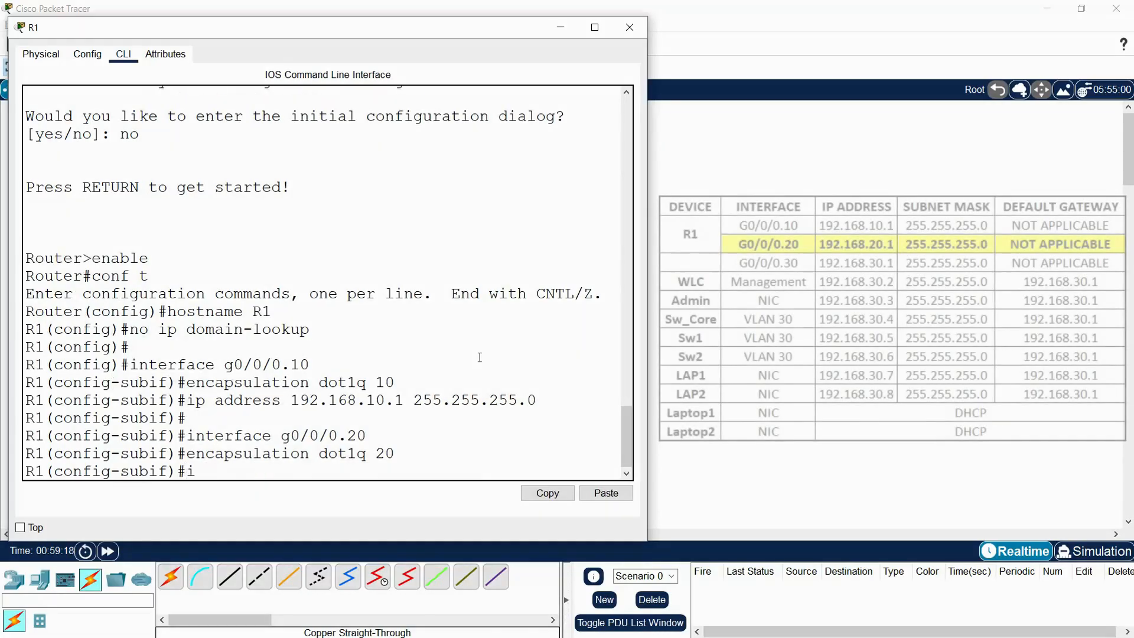
{"action": "type", "text": "p address 192.15"}
{"action": "key", "text": "BackSpace"}
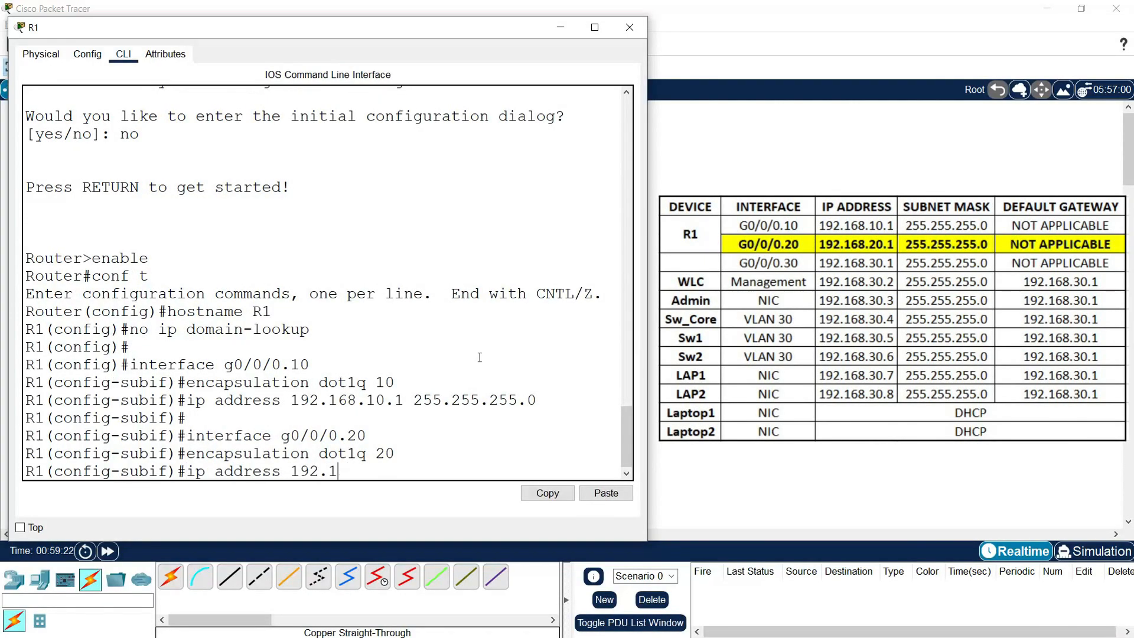
{"action": "type", "text": ".1 255.255.255."}
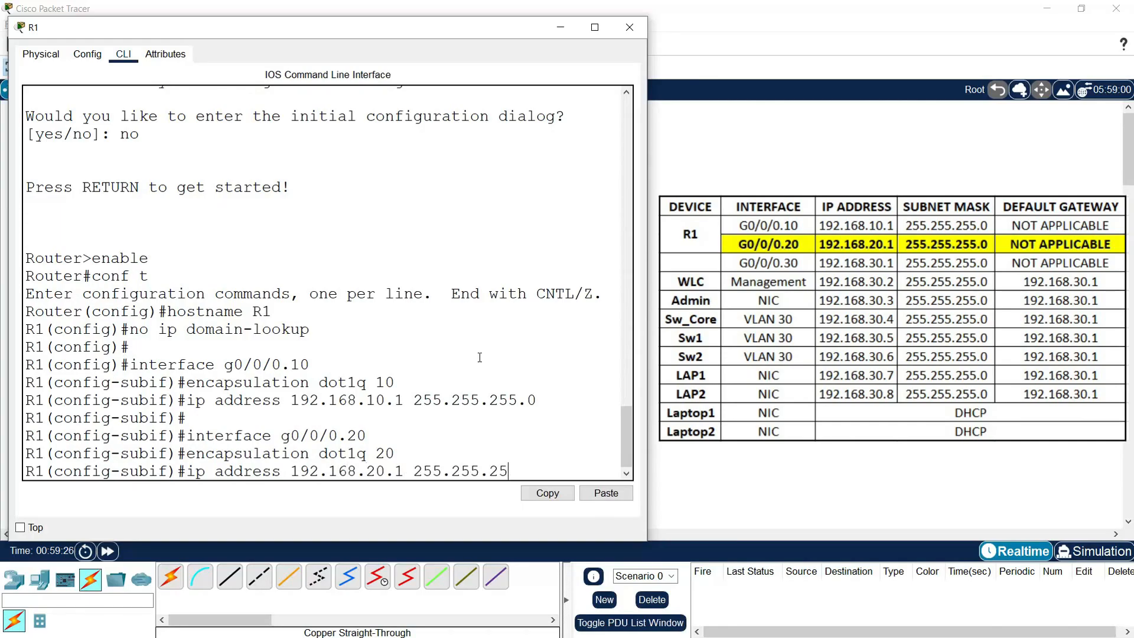
{"action": "type", "text": "0"}
{"action": "key", "text": "Return"}
{"action": "key", "text": "Return"}
Step: Configure subinterface G0/0/0.30 with dot1q VLAN 30 and address 192.168.30.1 255.255.255.0
{"action": "type", "text": "inter"}
{"action": "key", "text": "Tab"}
{"action": "type", "text": "g0/0/0.30"}
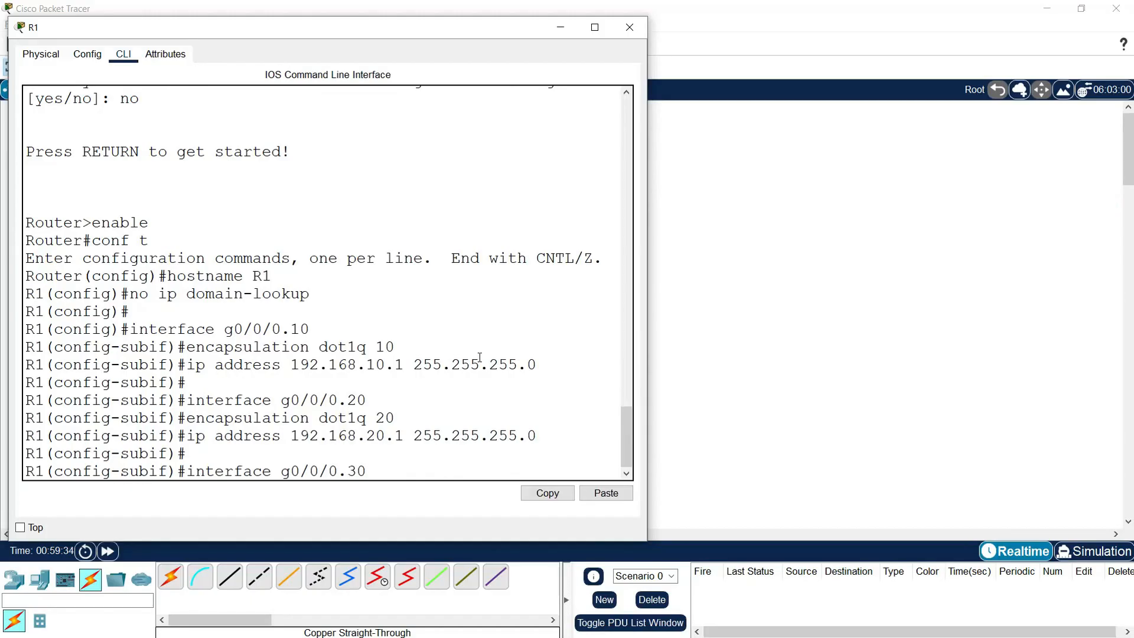
{"action": "key", "text": "Return"}
{"action": "type", "text": "encapsulation dot1q 30"}
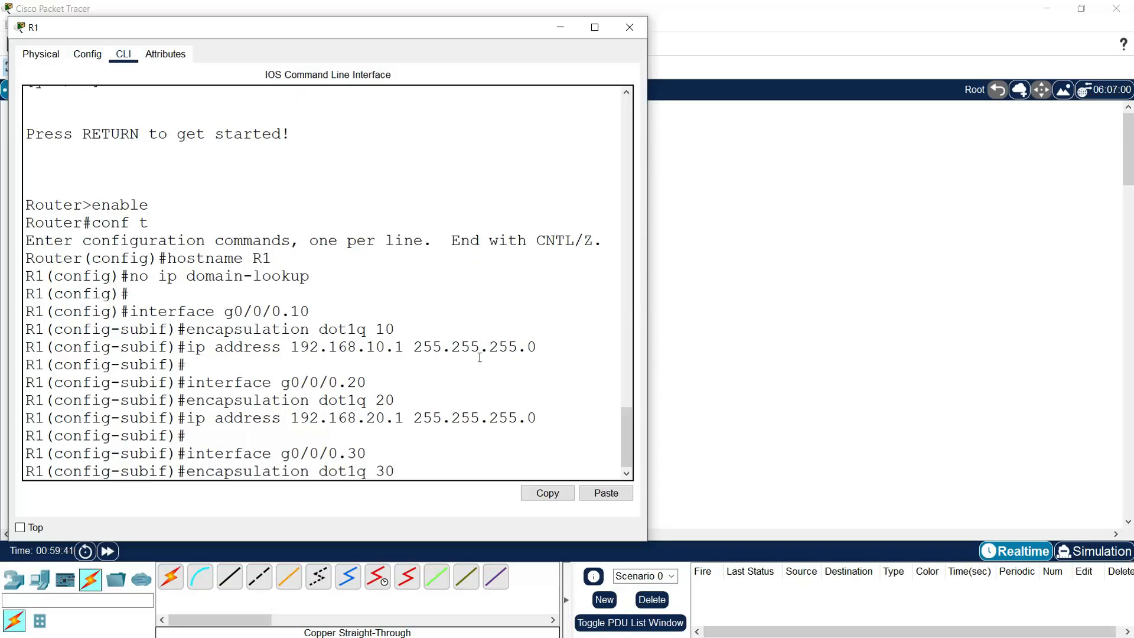
{"action": "key", "text": "Return"}
{"action": "type", "text": "i"}
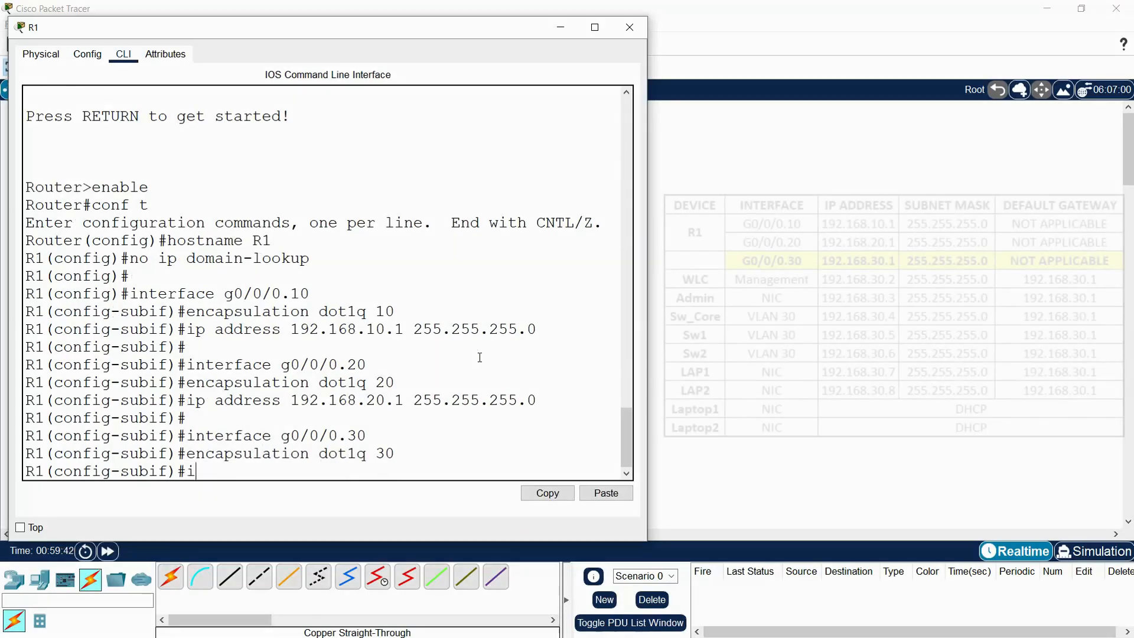
{"action": "type", "text": "p address 1"}
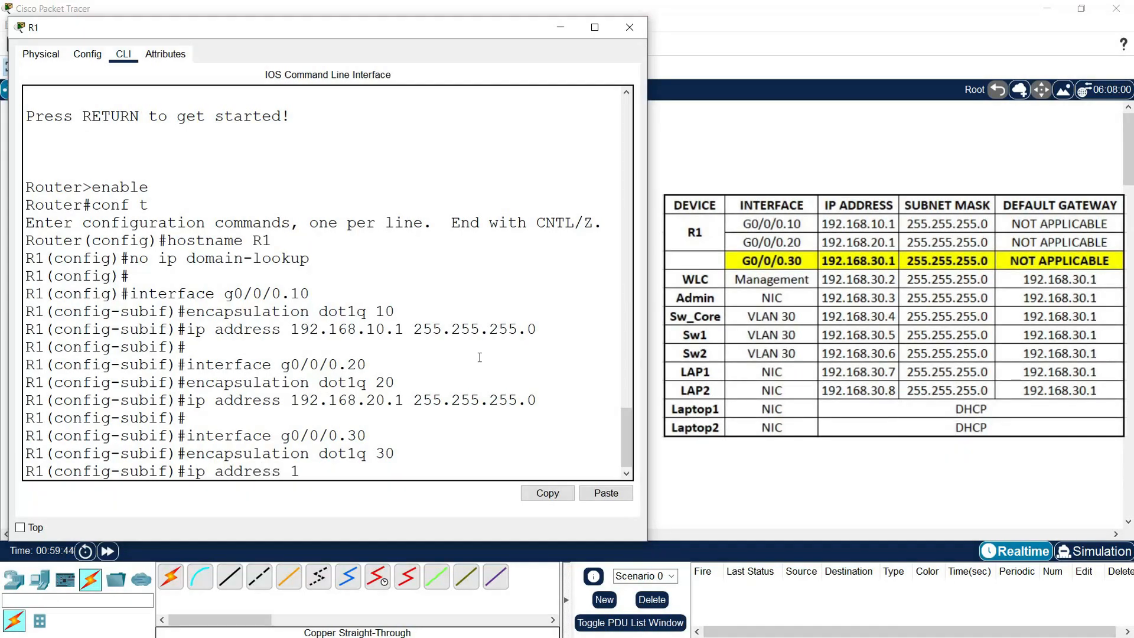
{"action": "type", "text": "92.168.30.1"}
{"action": "key", "text": "Return"}
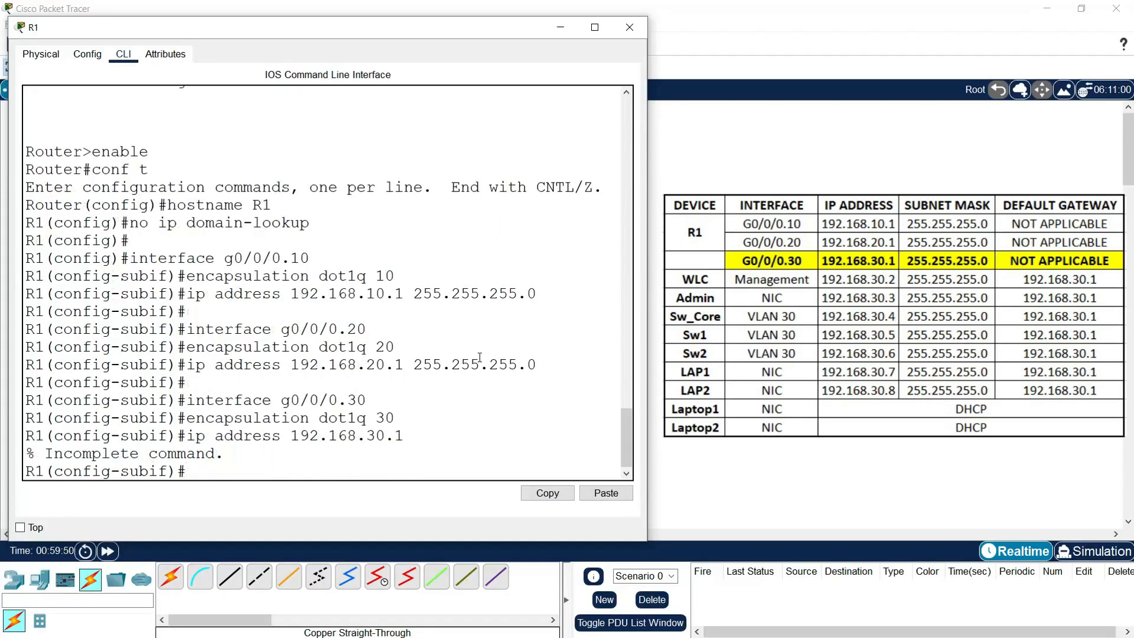
{"action": "key", "text": "Up"}
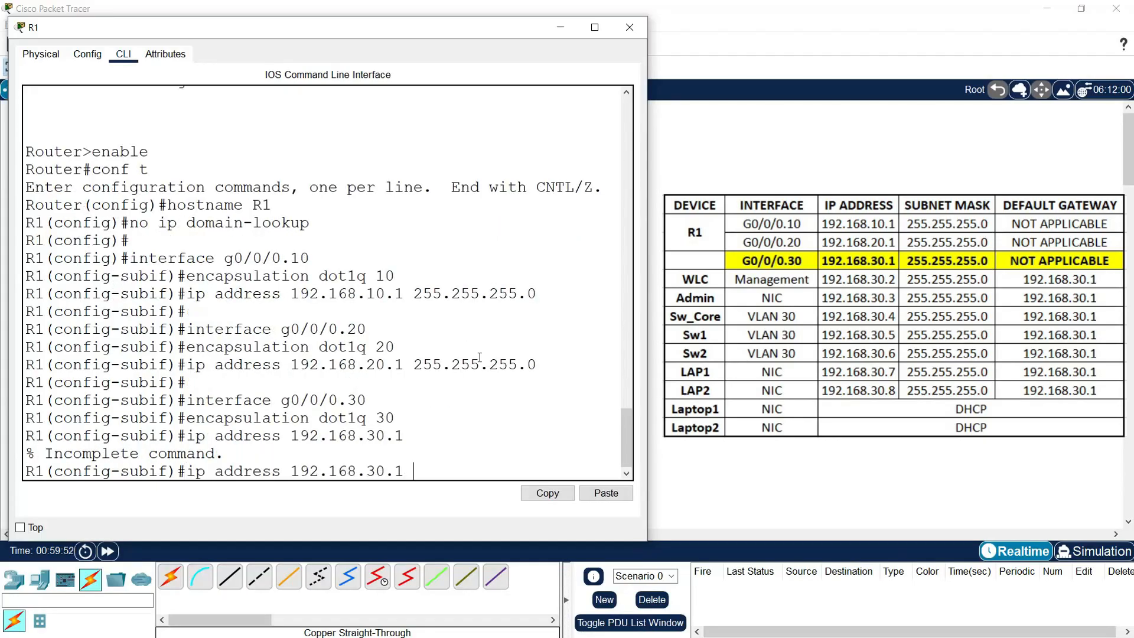
{"action": "type", "text": "255.255."}
{"action": "key", "text": "BackSpace"}
{"action": "type", "text": "5.255.0"}
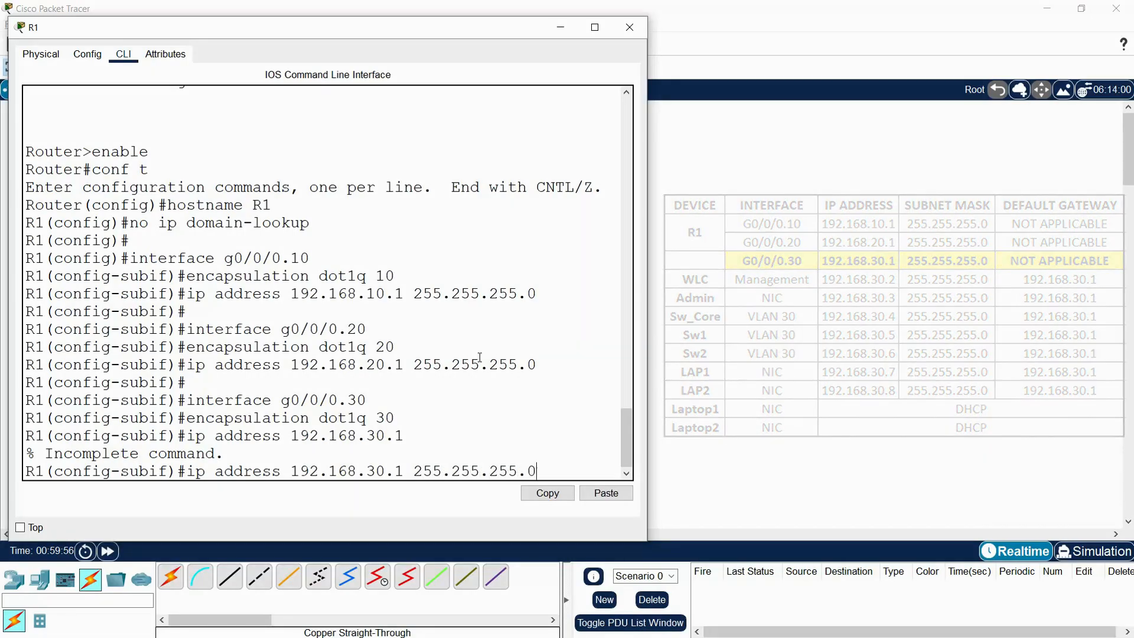
{"action": "key", "text": "Return"}
{"action": "key", "text": "Return"}
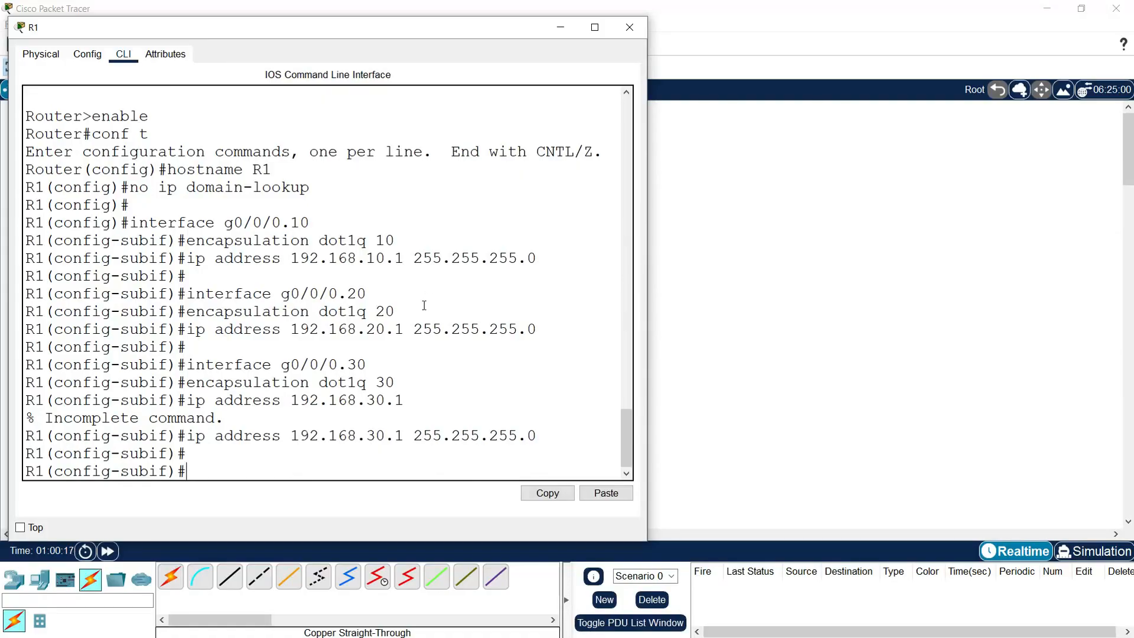
Step: Run no shutdown on R1's physical interface G0/0/0
{"action": "type", "text": "interface g0/0"}
{"action": "key", "text": "Return"}
{"action": "type", "text": "no shutdown"}
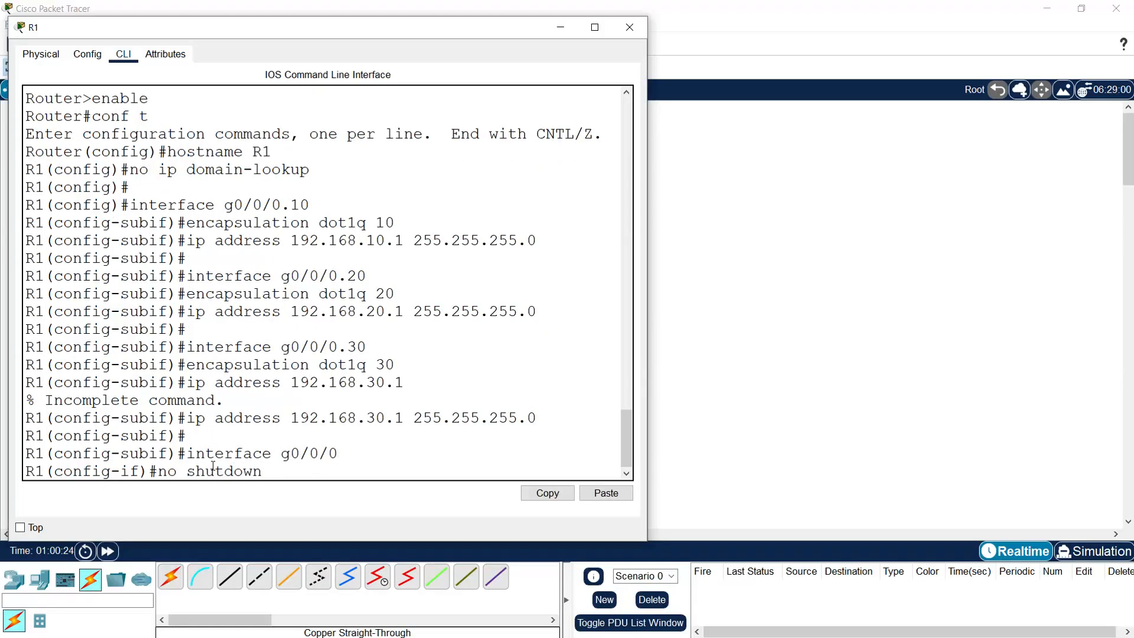
{"action": "key", "text": "Return"}
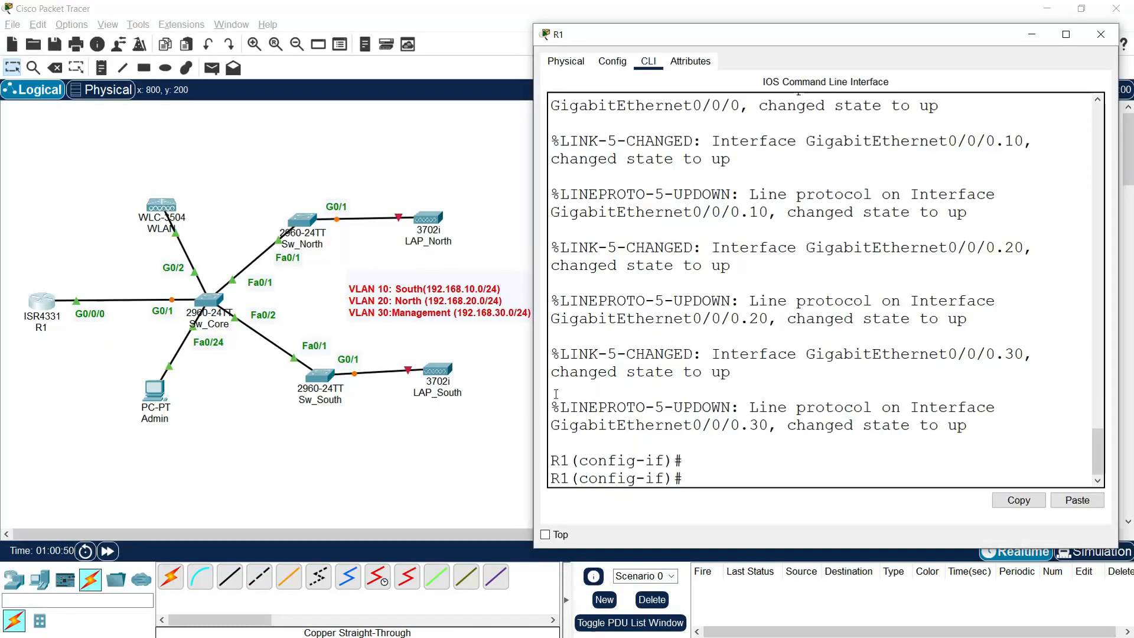
Step: Exit configuration mode, save with copy run start, and run show ip interface brief
{"action": "type", "text": "end"}
{"action": "key", "text": "Return"}
{"action": "type", "text": "show"}
{"action": "key", "text": "BackSpace"}
{"action": "key", "text": "BackSpace"}
{"action": "key", "text": "BackSpace"}
{"action": "key", "text": "BackSpace"}
{"action": "type", "text": "copy"}
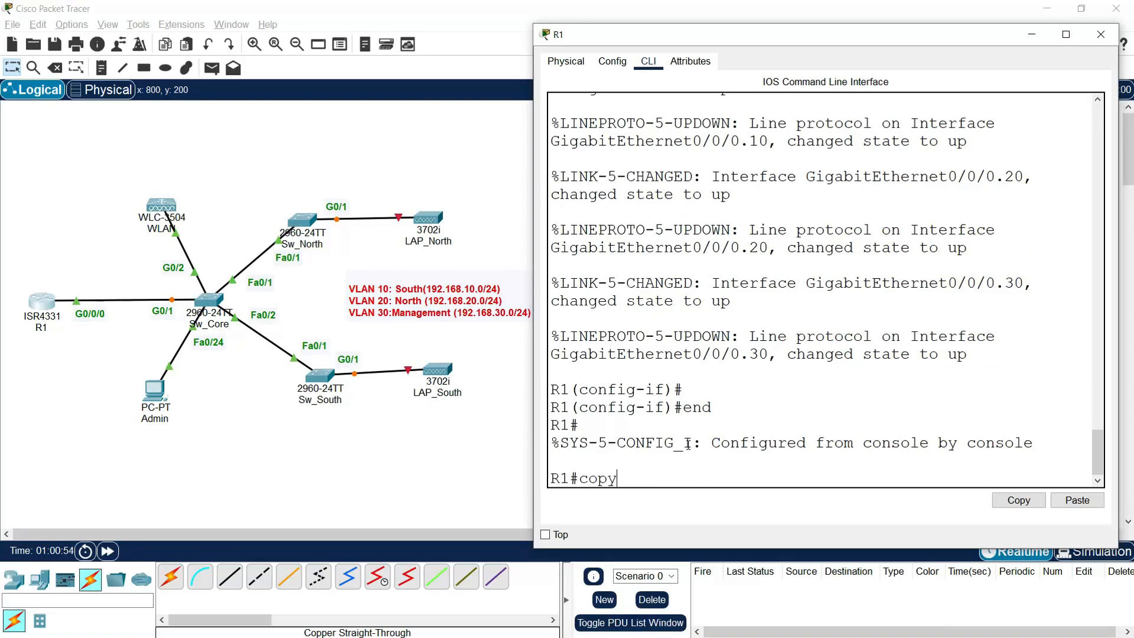
{"action": "type", "text": " run start"}
{"action": "key", "text": "Return"}
{"action": "key", "text": "Return"}
{"action": "type", "text": "sho"}
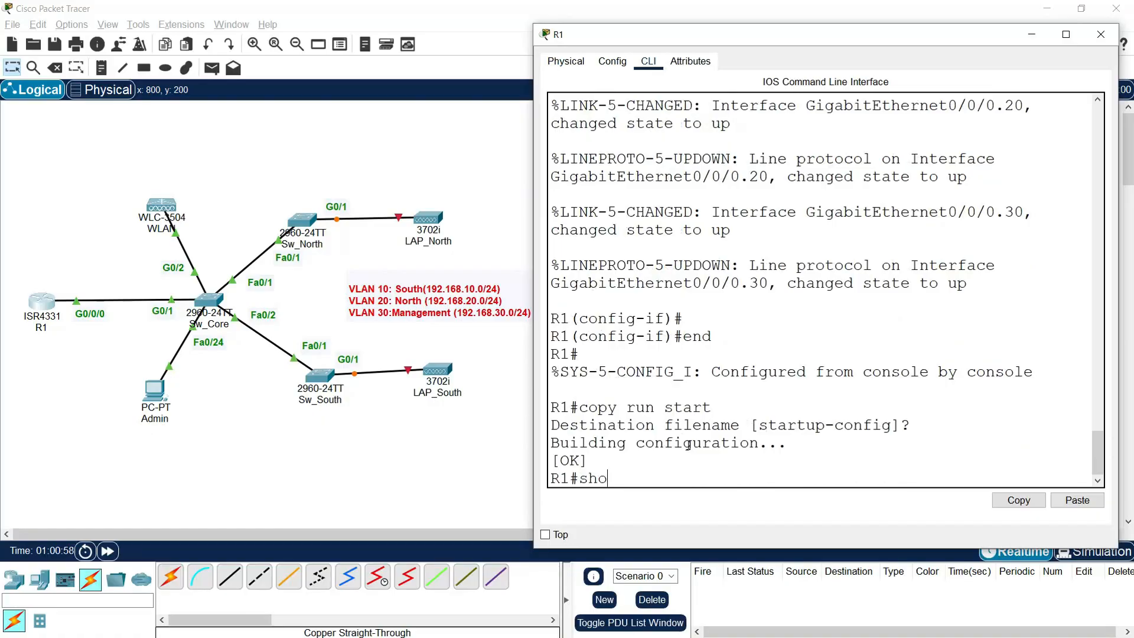
{"action": "type", "text": "w ip interface brief"}
{"action": "key", "text": "Return"}
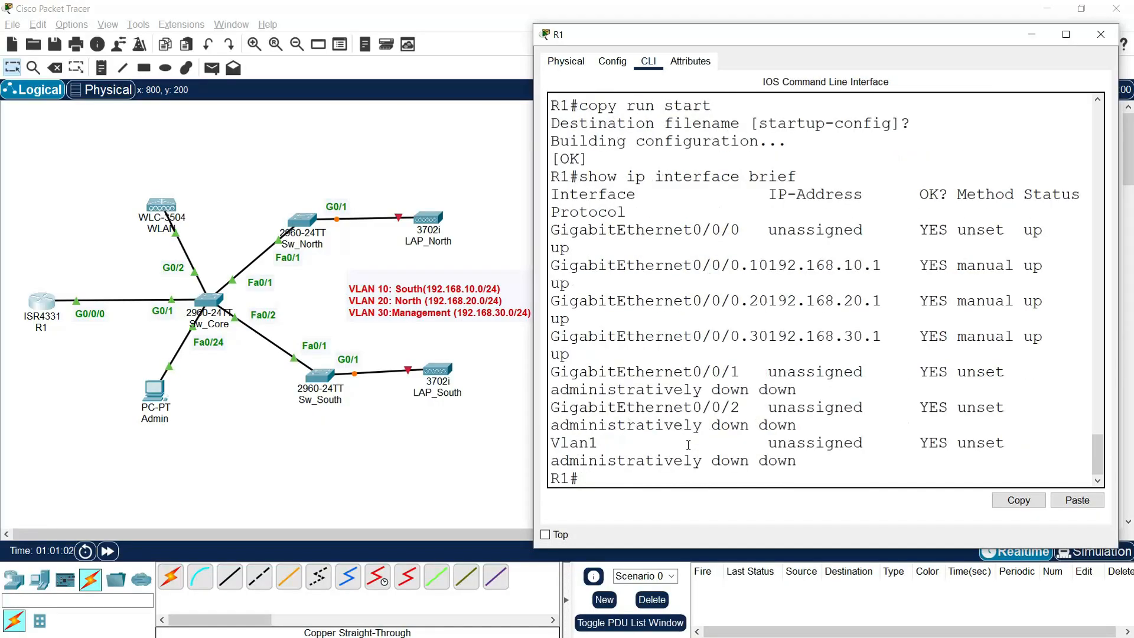
Step: Check the output to confirm the subinterface addresses and their up status
{"action": "left_click_drag", "start_coordinate": [531, 333], "coordinate": [317, 333]}
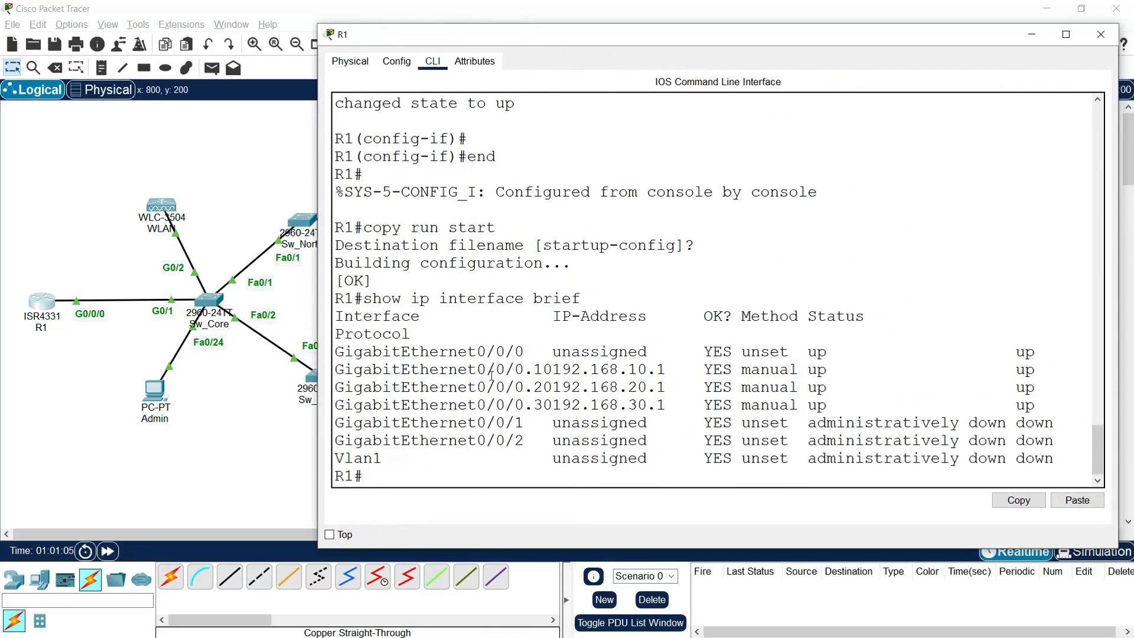
{"action": "left_click_drag", "start_coordinate": [518, 370], "coordinate": [638, 370]}
{"action": "left_click_drag", "start_coordinate": [557, 387], "coordinate": [666, 388]}
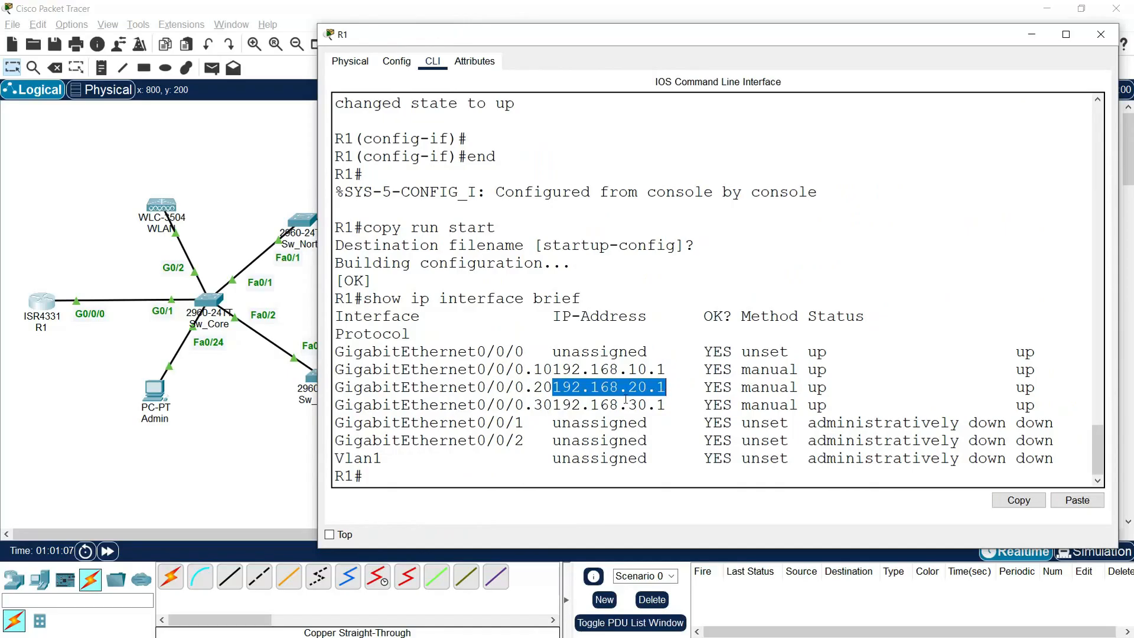
{"action": "left_click_drag", "start_coordinate": [601, 406], "coordinate": [703, 405]}
{"action": "left_click_drag", "start_coordinate": [806, 353], "coordinate": [1046, 409]}
{"action": "left_click", "coordinate": [968, 369]}
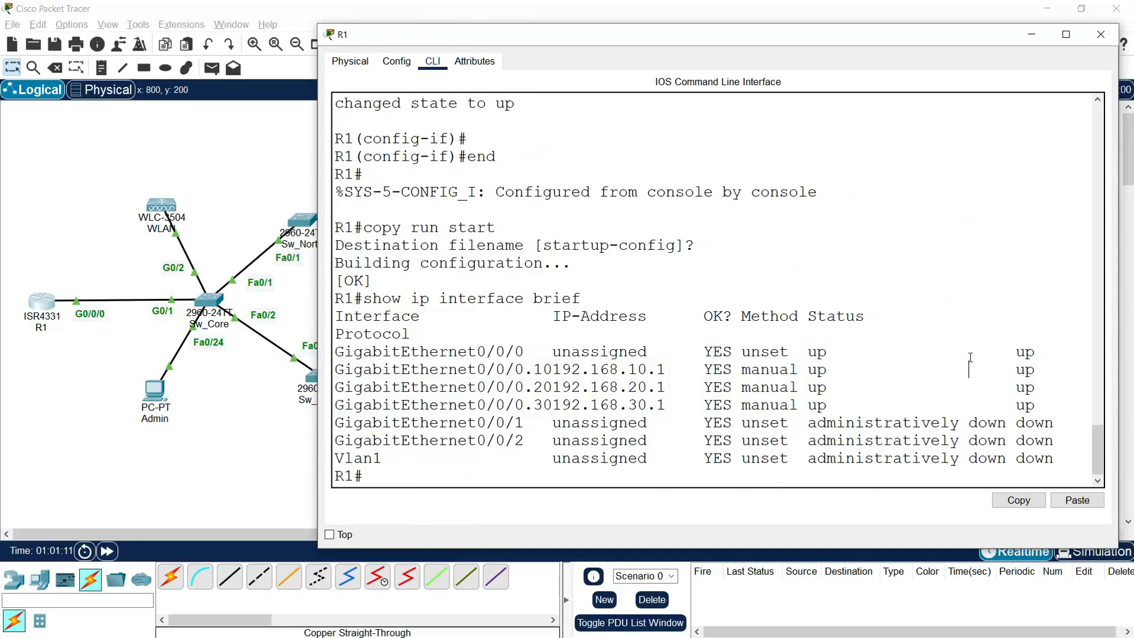
Step: Close R1's window and open the WLC-3504 controller's window
{"action": "left_click", "coordinate": [1102, 40]}
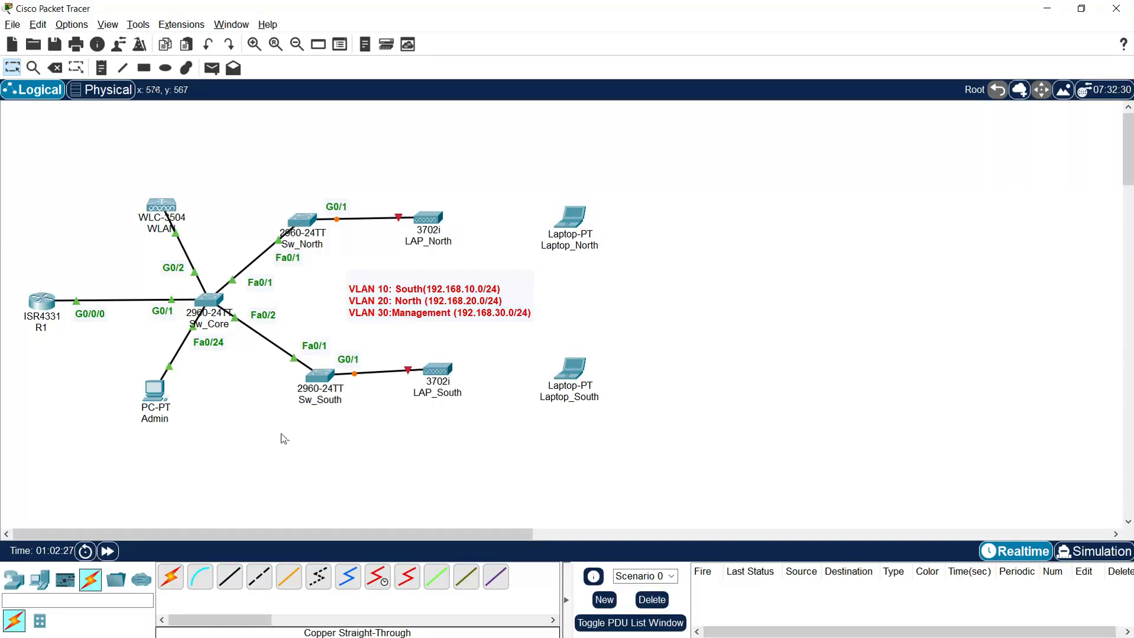
{"action": "left_click", "coordinate": [166, 210]}
{"action": "left_click_drag", "start_coordinate": [476, 129], "coordinate": [133, 51]}
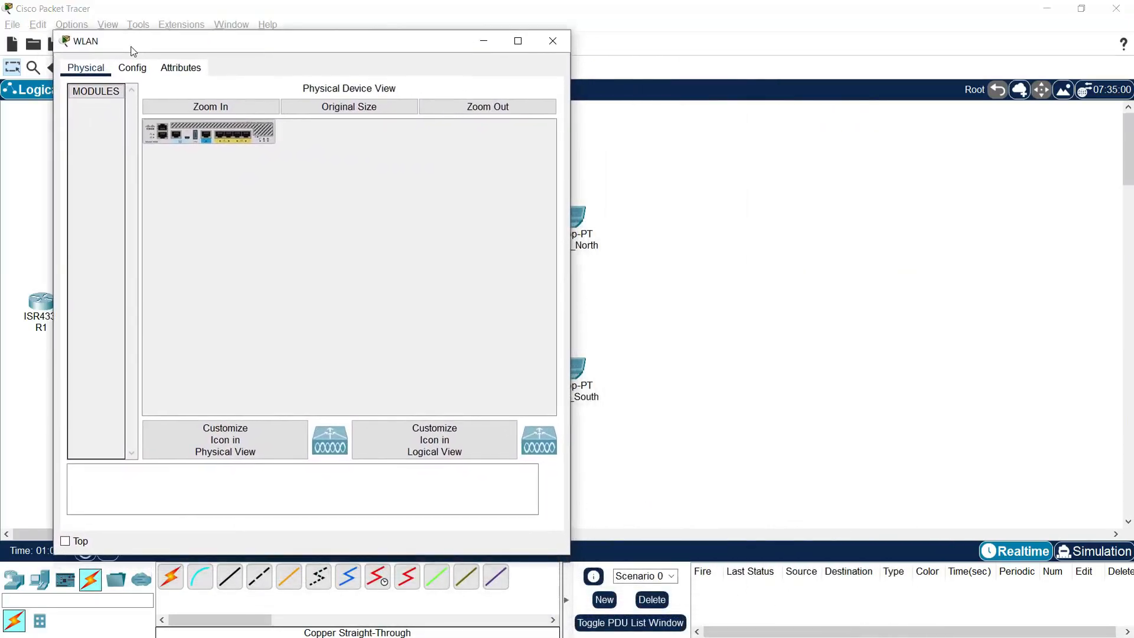
Step: Set the controller's management IPv4 address to 192.168.30.2 with mask 255.255.255.0
{"action": "left_click", "coordinate": [132, 68]}
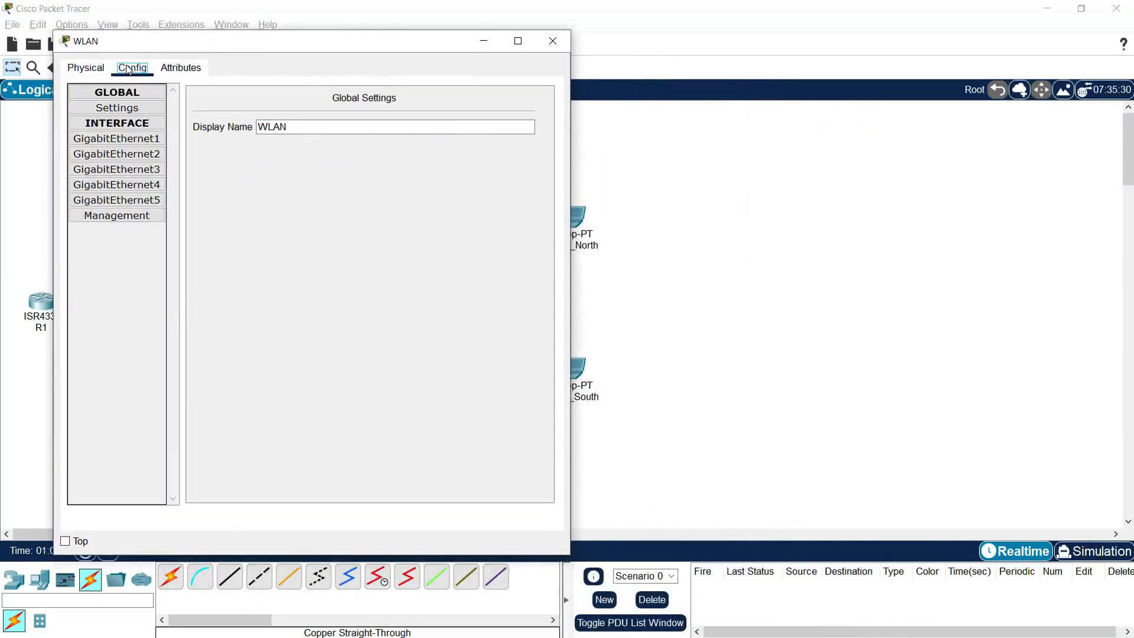
{"action": "left_click", "coordinate": [118, 216]}
{"action": "left_click", "coordinate": [435, 134]}
{"action": "key", "text": "BackSpace"}
{"action": "key", "text": "BackSpace"}
{"action": "key", "text": "BackSpace"}
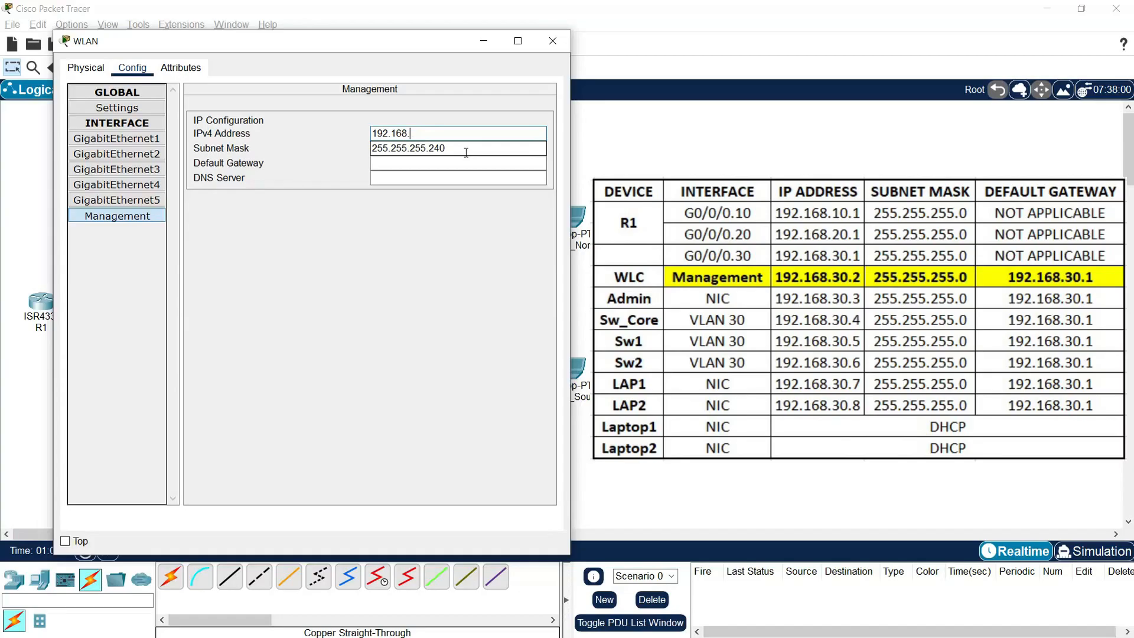
{"action": "type", "text": "30"}
{"action": "left_click", "coordinate": [464, 147]}
{"action": "key", "text": "BackSpace"}
{"action": "key", "text": "BackSpace"}
{"action": "key", "text": "Tab"}
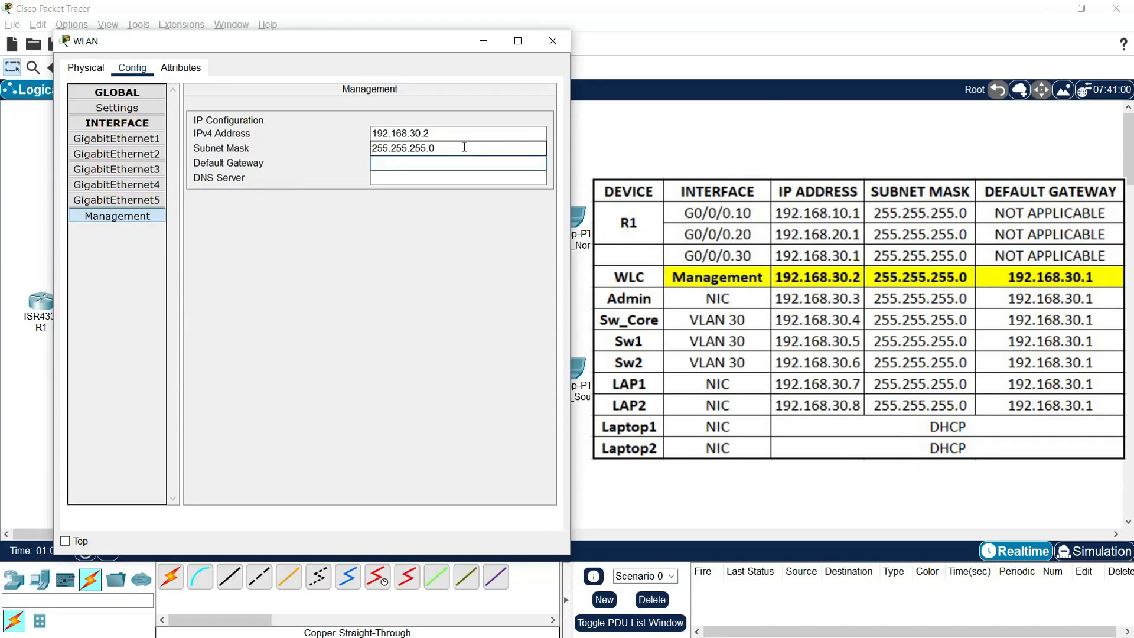
Step: Enter gateway 192.168.30.1 and DNS server 8.8.8.8, then close the controller window
{"action": "left_click_drag", "start_coordinate": [452, 134], "coordinate": [347, 130]}
{"action": "left_click", "coordinate": [391, 168]}
{"action": "type", "text": "(192.168.10.0/24)"}
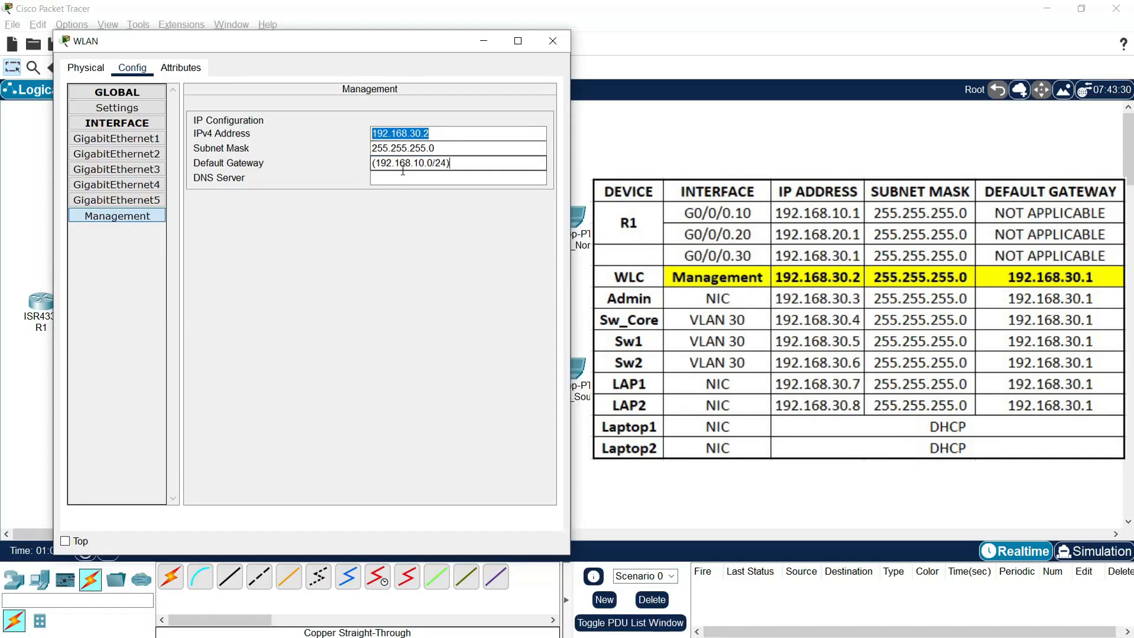
{"action": "key", "text": "ctrl+a"}
{"action": "type", "text": "192.168.30"}
{"action": "key", "text": "Tab"}
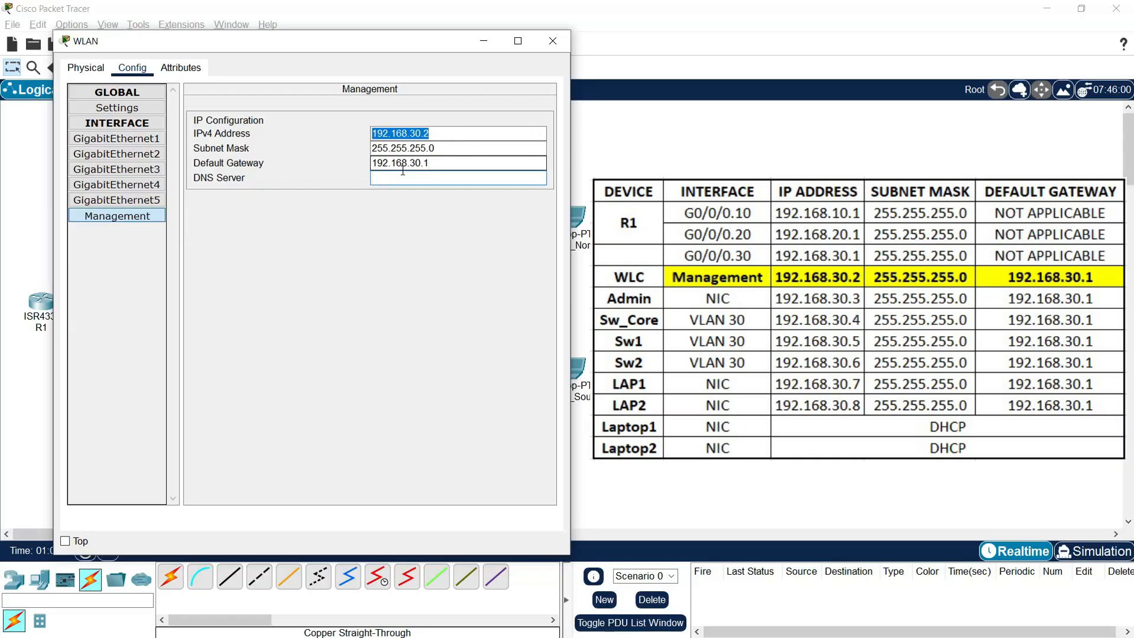
{"action": "type", "text": "8.8.8.8"}
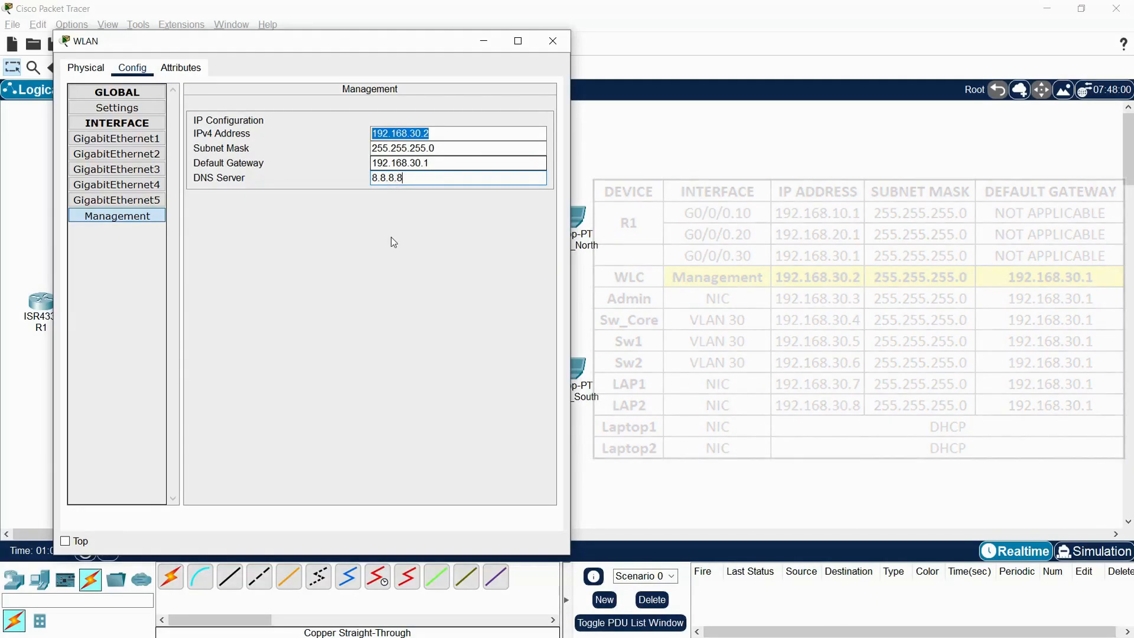
{"action": "left_click", "coordinate": [460, 134]}
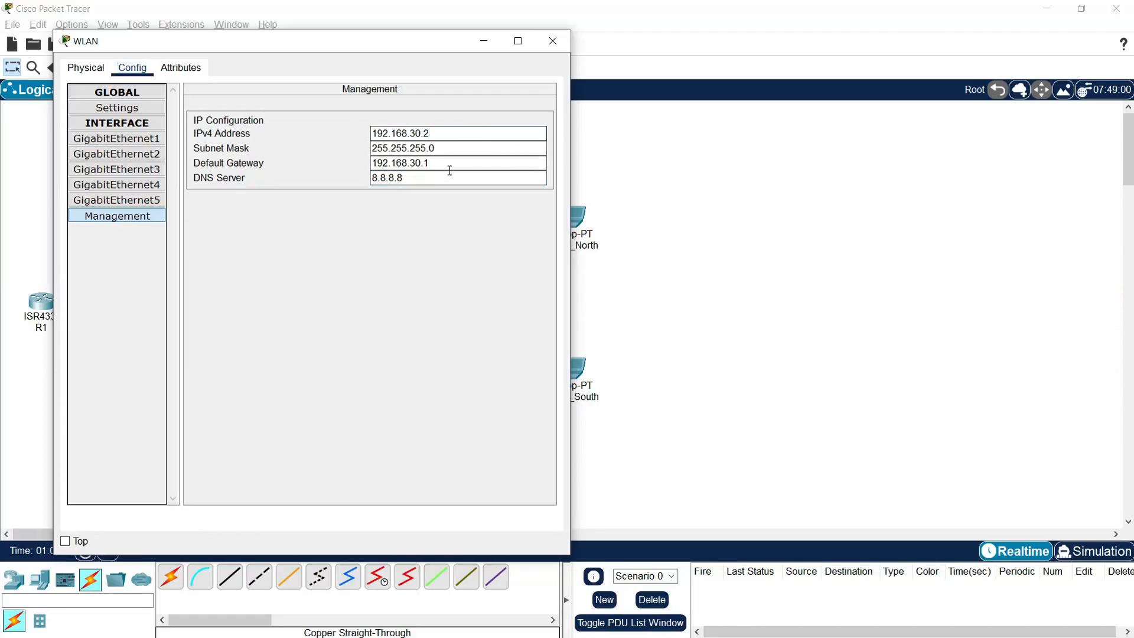
{"action": "left_click", "coordinate": [552, 41]}
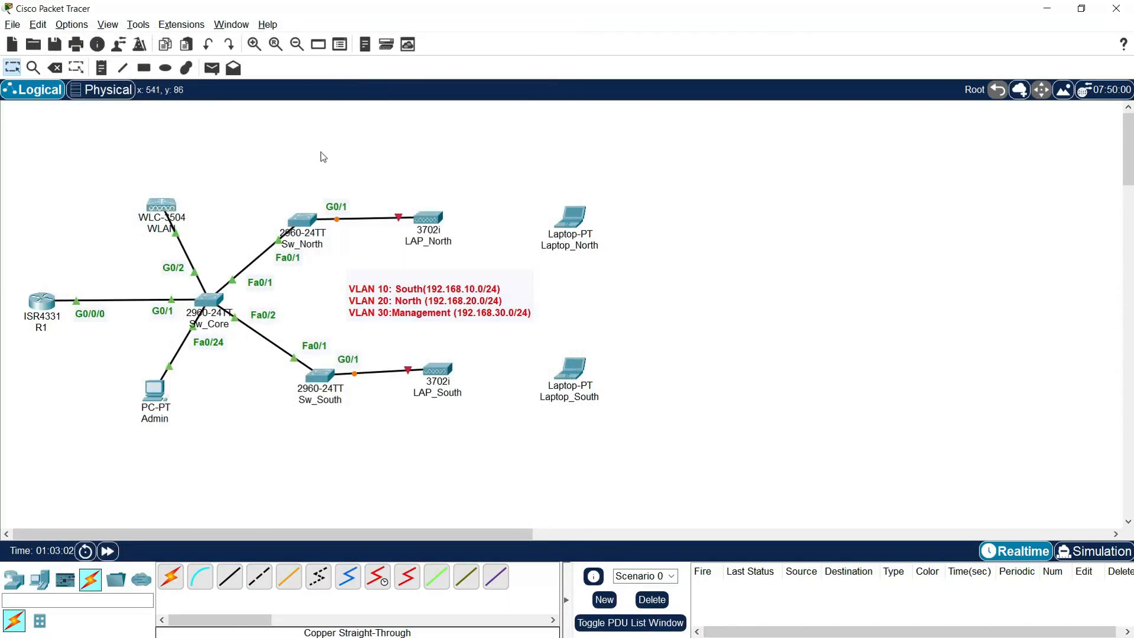
Step: In Admin's IP Configuration, enter 192.168.30.3/24, gateway 192.168.30.1 and DNS 8.8.8.8
{"action": "left_click", "coordinate": [158, 396]}
{"action": "left_click", "coordinate": [521, 152]}
{"action": "left_click_drag", "start_coordinate": [423, 118], "coordinate": [69, 31]}
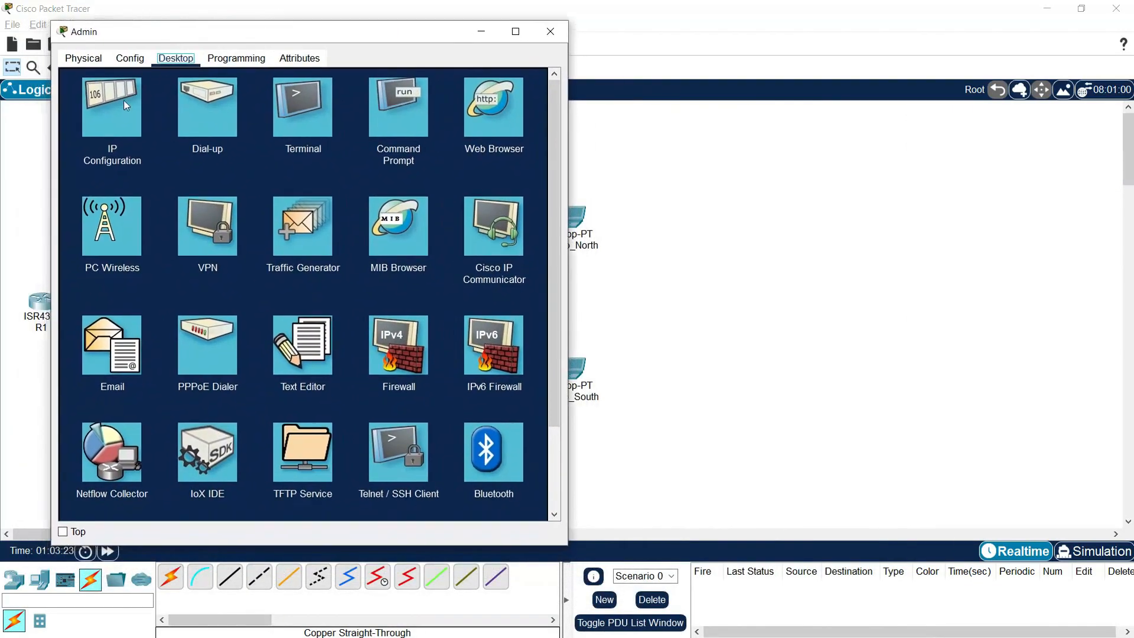
{"action": "left_click", "coordinate": [124, 105]}
{"action": "left_click", "coordinate": [241, 153]}
{"action": "type", "text": "192.168.3"}
{"action": "key", "text": "Tab"}
{"action": "key", "text": "Tab"}
{"action": "type", "text": "192"}
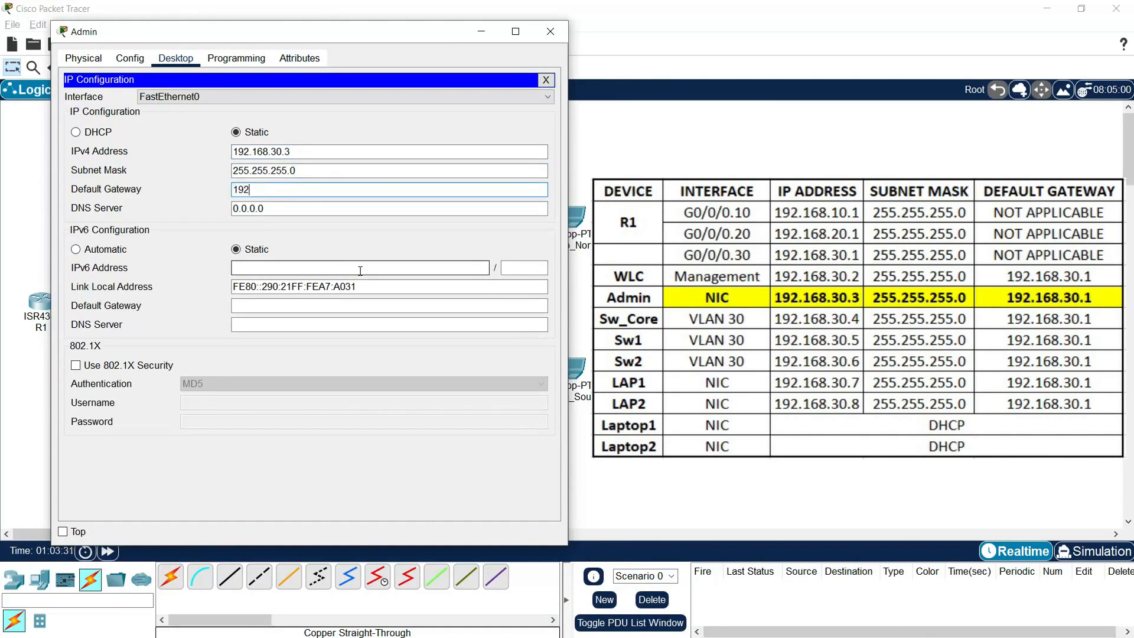
{"action": "type", "text": ".168.30.1"}
{"action": "key", "text": "Tab"}
{"action": "type", "text": "8"}
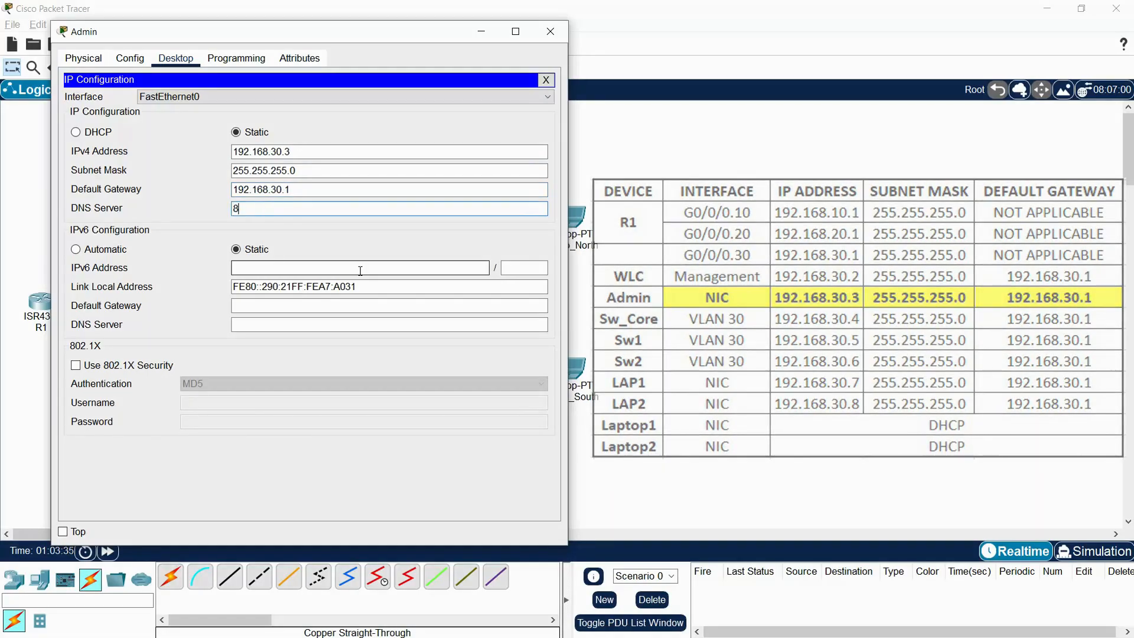
{"action": "type", "text": ".8.8.8"}
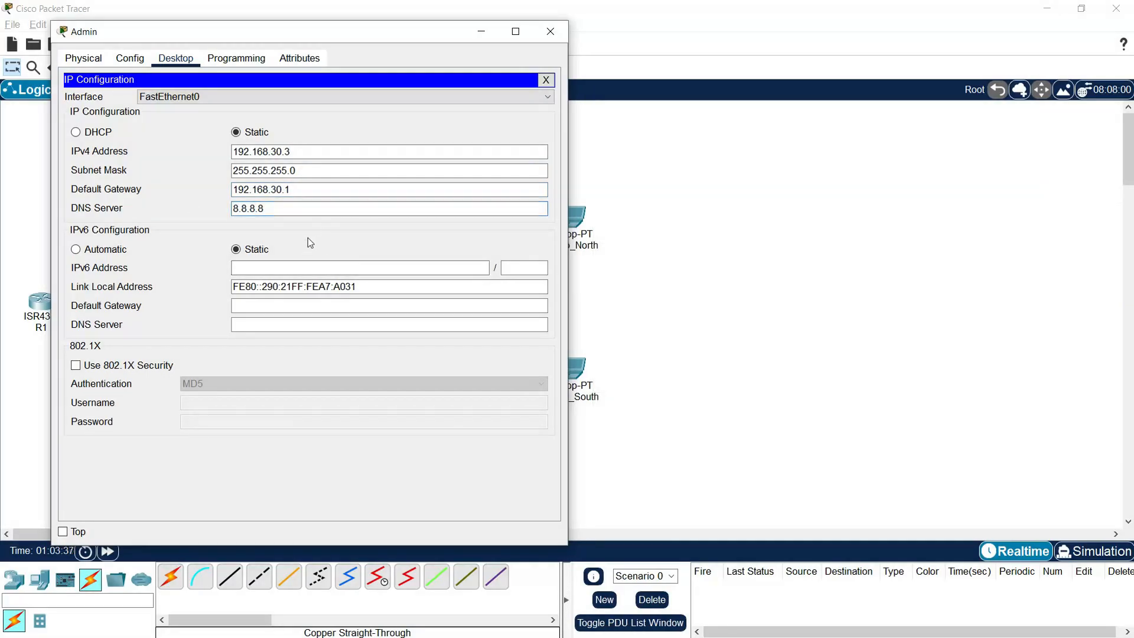
{"action": "left_click", "coordinate": [549, 31]}
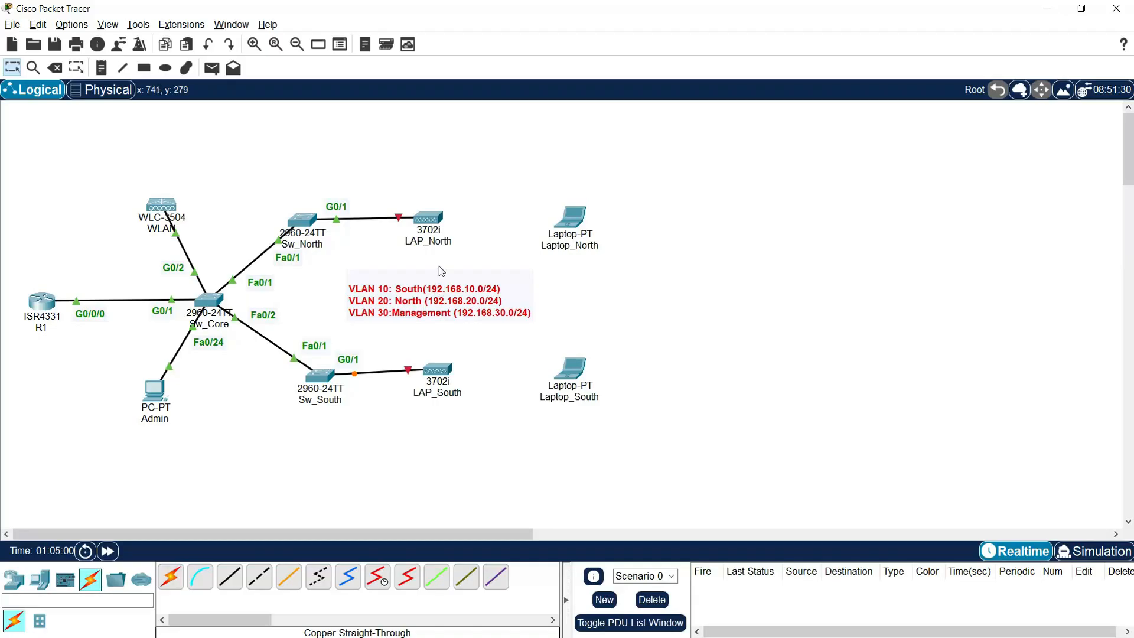
Step: Power LAP_North and set its gateway 192.168.30.1 and DNS 8.8.8.8
{"action": "left_click", "coordinate": [437, 223]}
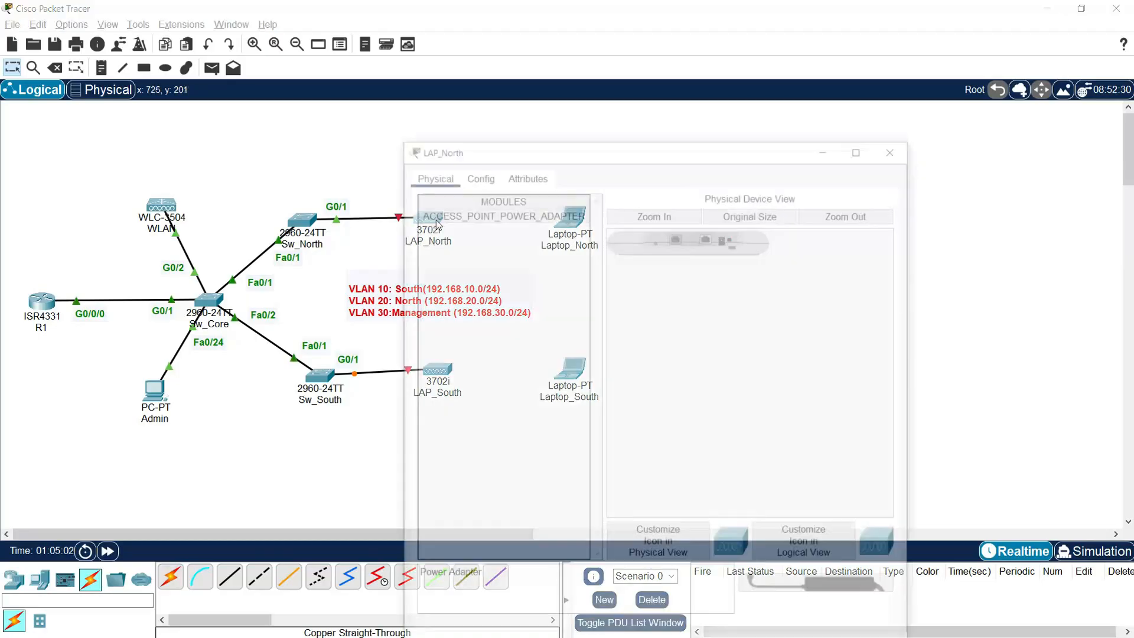
{"action": "left_click_drag", "start_coordinate": [540, 155], "coordinate": [202, 46]}
{"action": "left_click_drag", "start_coordinate": [412, 478], "coordinate": [385, 131]}
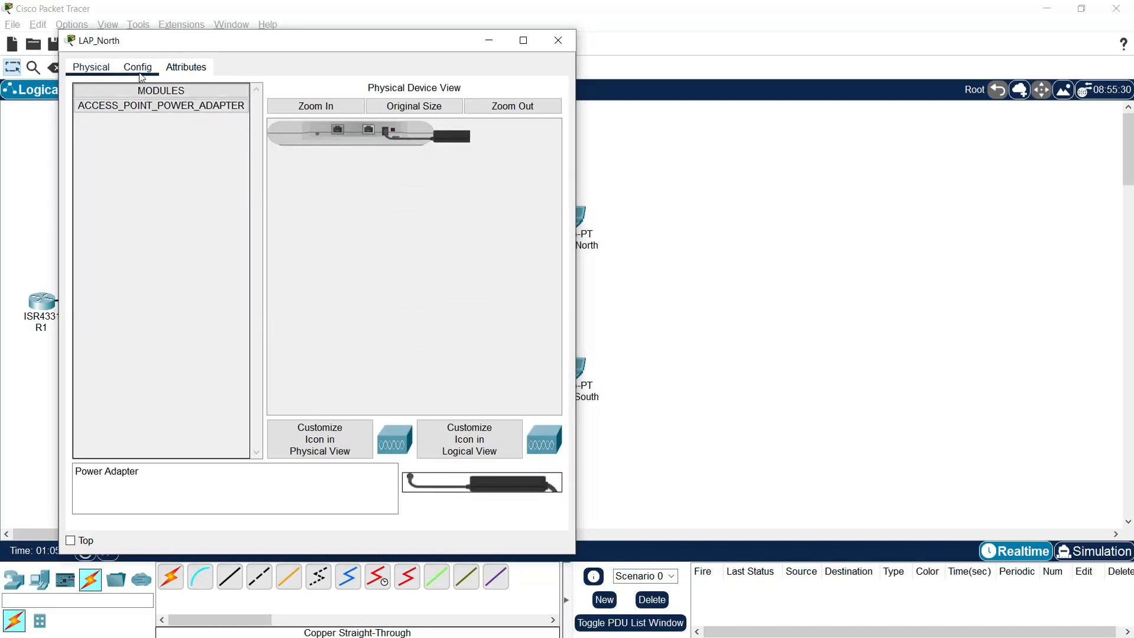
{"action": "left_click", "coordinate": [137, 67]}
{"action": "left_click", "coordinate": [126, 109]}
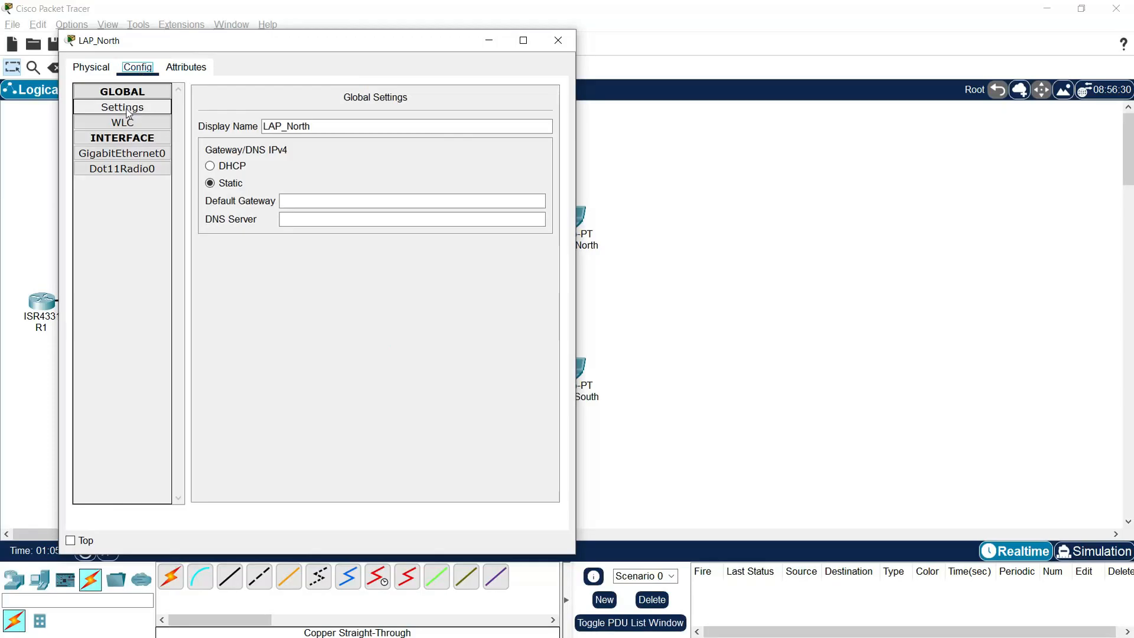
{"action": "left_click", "coordinate": [283, 201]}
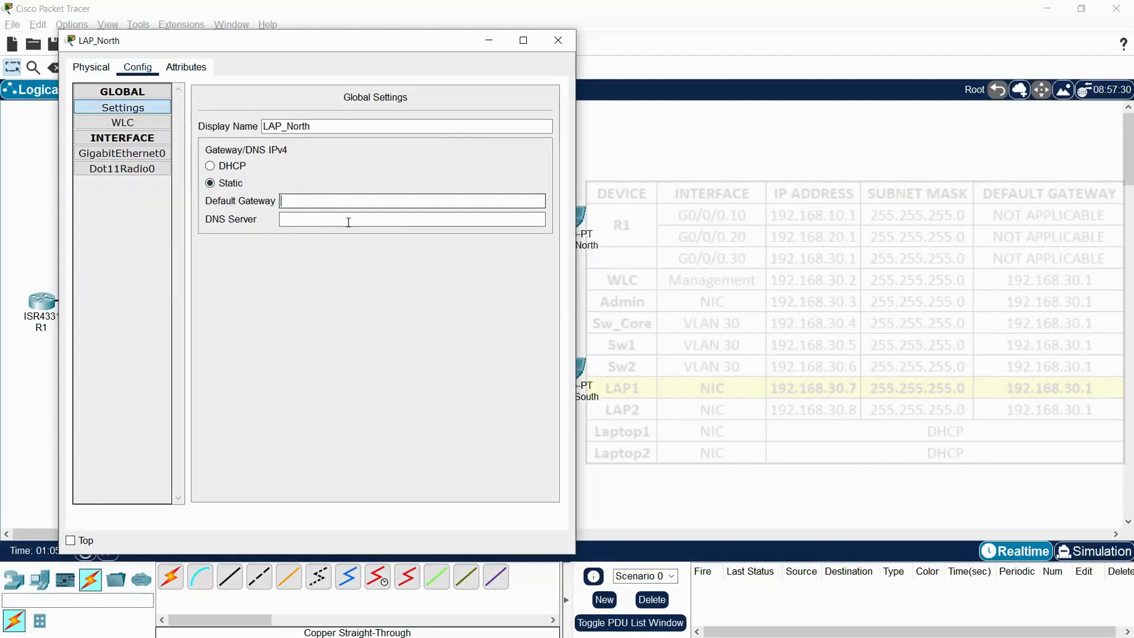
{"action": "type", "text": "192.168.30.1"}
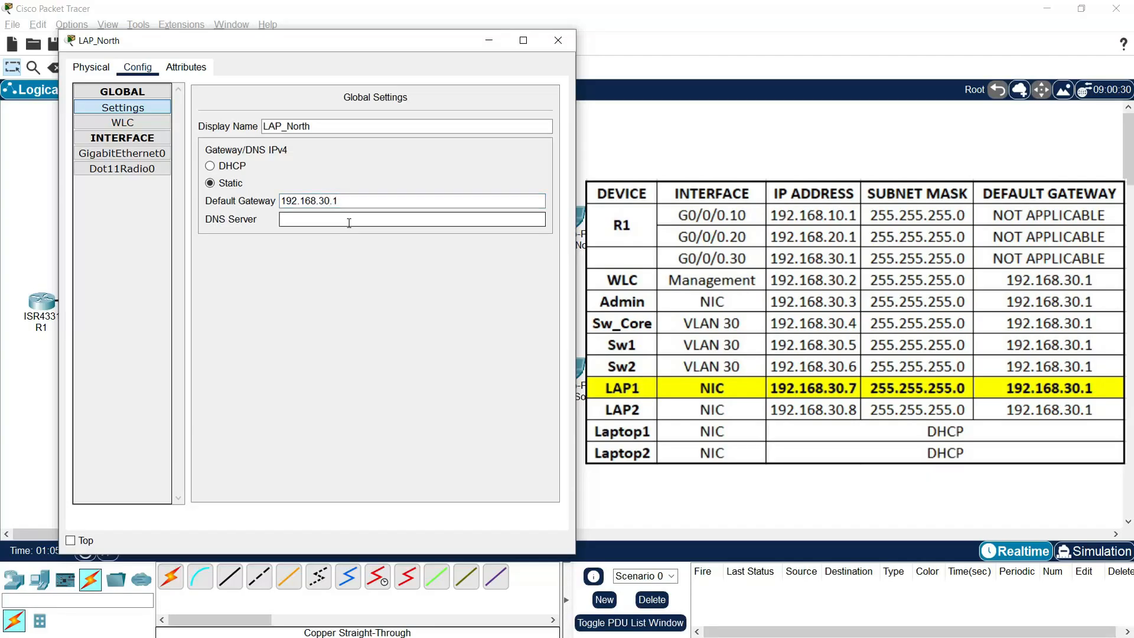
{"action": "type", "text": "8.8.8.8"}
Step: Give LAP_North's GigabitEthernet0 address 192.168.30.7 with mask 255.255.255.0
{"action": "left_click", "coordinate": [134, 156]}
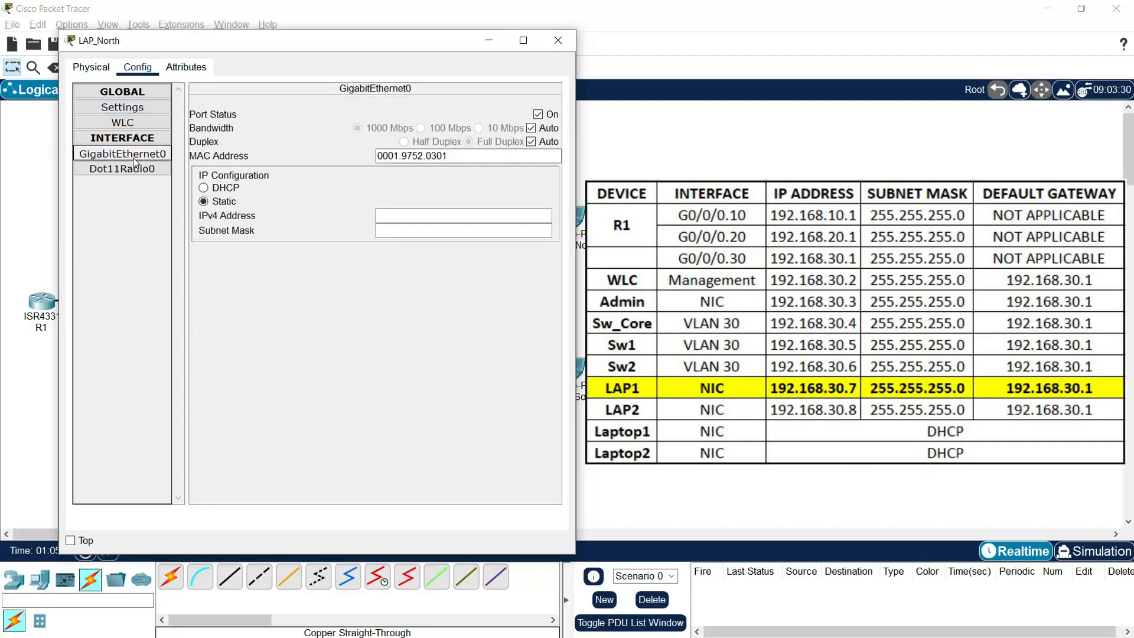
{"action": "left_click", "coordinate": [388, 221]}
{"action": "type", "text": "192.168."}
{"action": "type", "text": "30"}
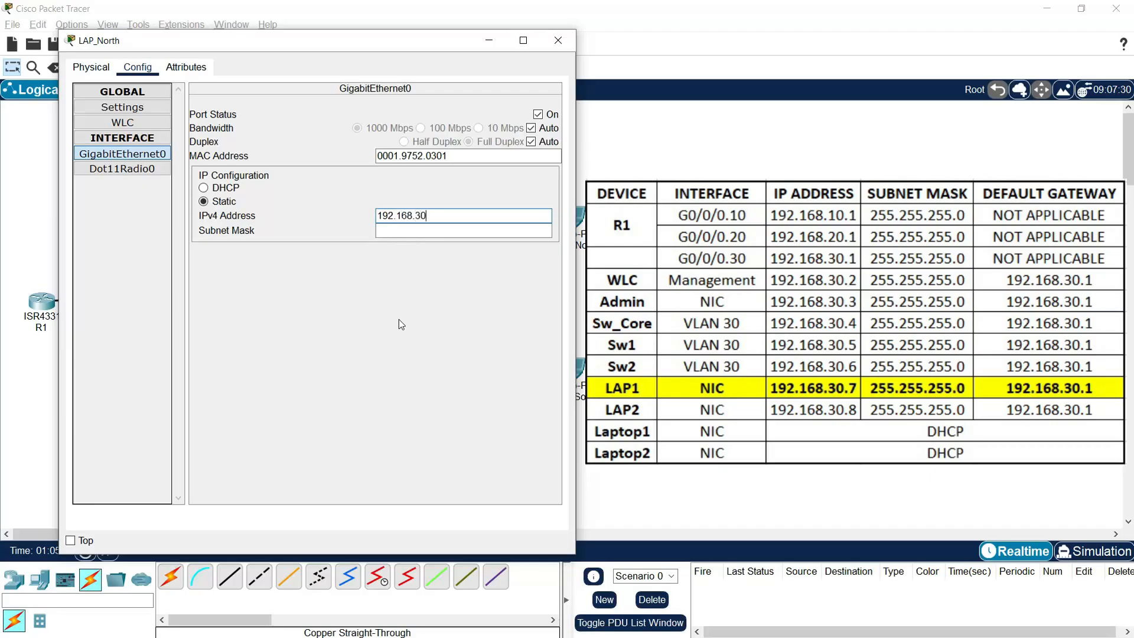
{"action": "type", "text": ".7"}
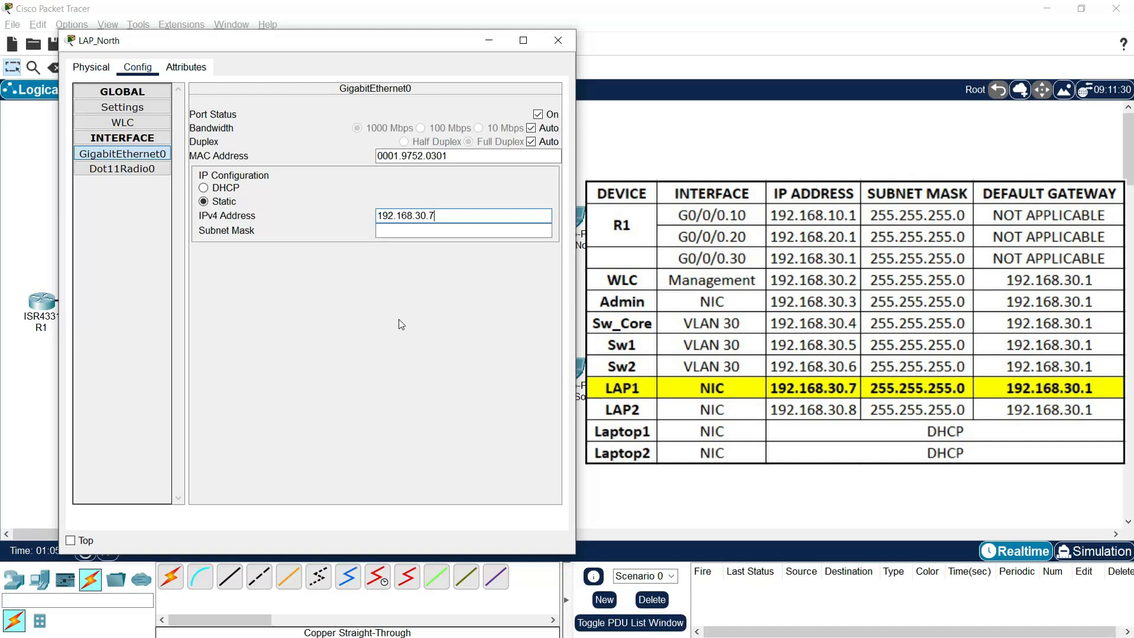
{"action": "left_click", "coordinate": [557, 40]}
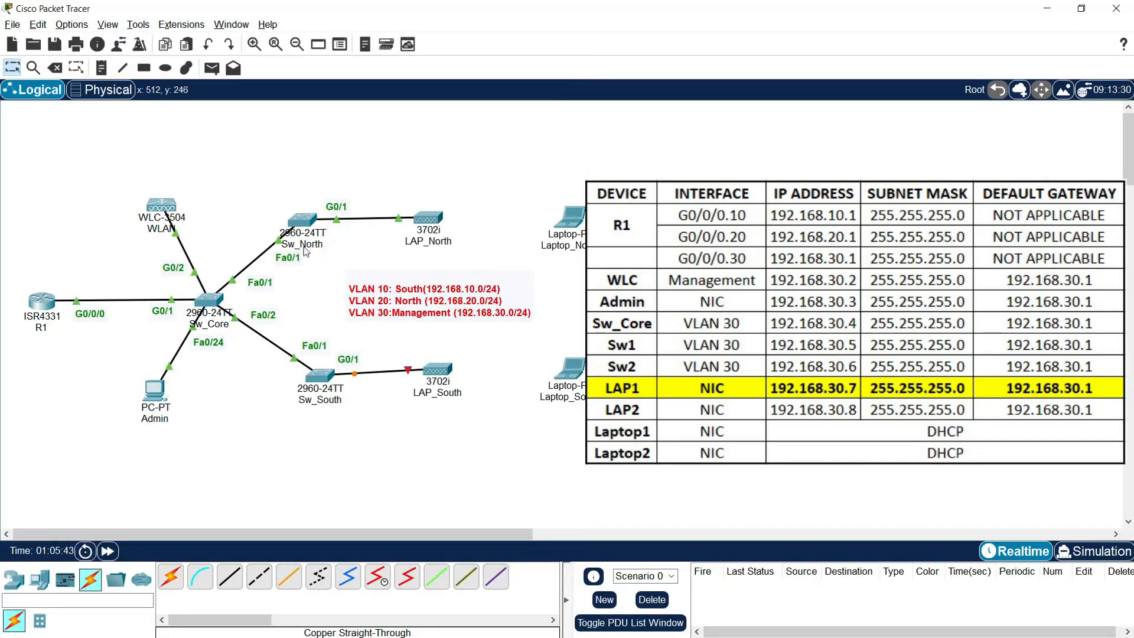
{"action": "left_click", "coordinate": [425, 230]}
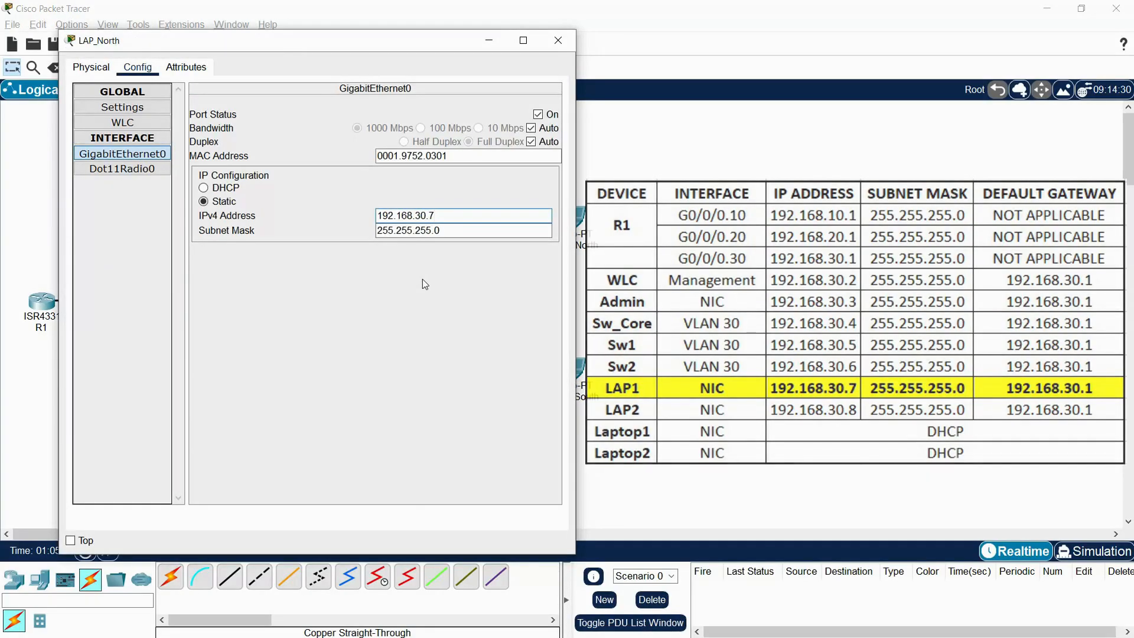
{"action": "left_click", "coordinate": [460, 231]}
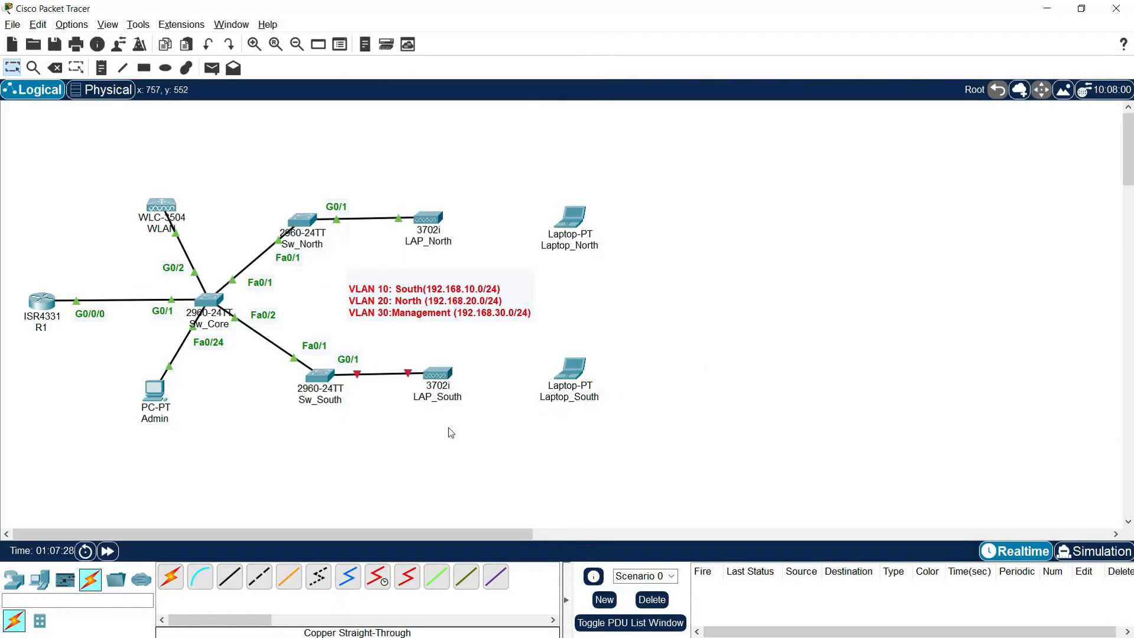
Step: Power LAP_South and set its gateway 192.168.30.1 and DNS 8.8.8.8
{"action": "left_click", "coordinate": [438, 374]}
{"action": "left_click_drag", "start_coordinate": [567, 128], "coordinate": [223, 48]}
{"action": "left_click_drag", "start_coordinate": [405, 483], "coordinate": [381, 134]}
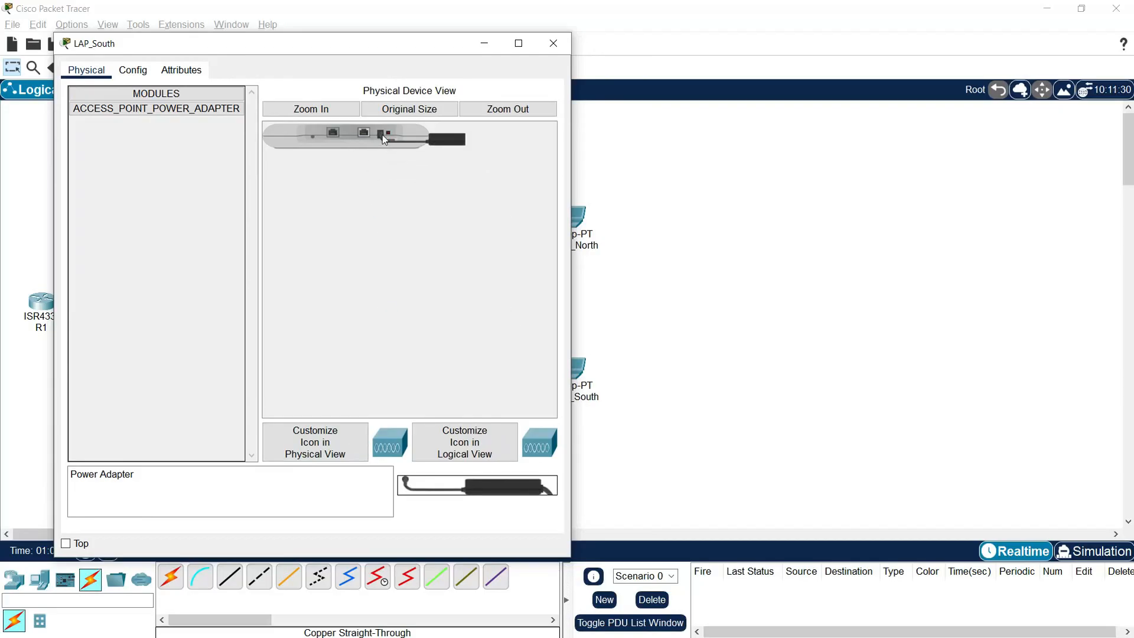
{"action": "left_click", "coordinate": [138, 75]}
{"action": "left_click", "coordinate": [118, 110]}
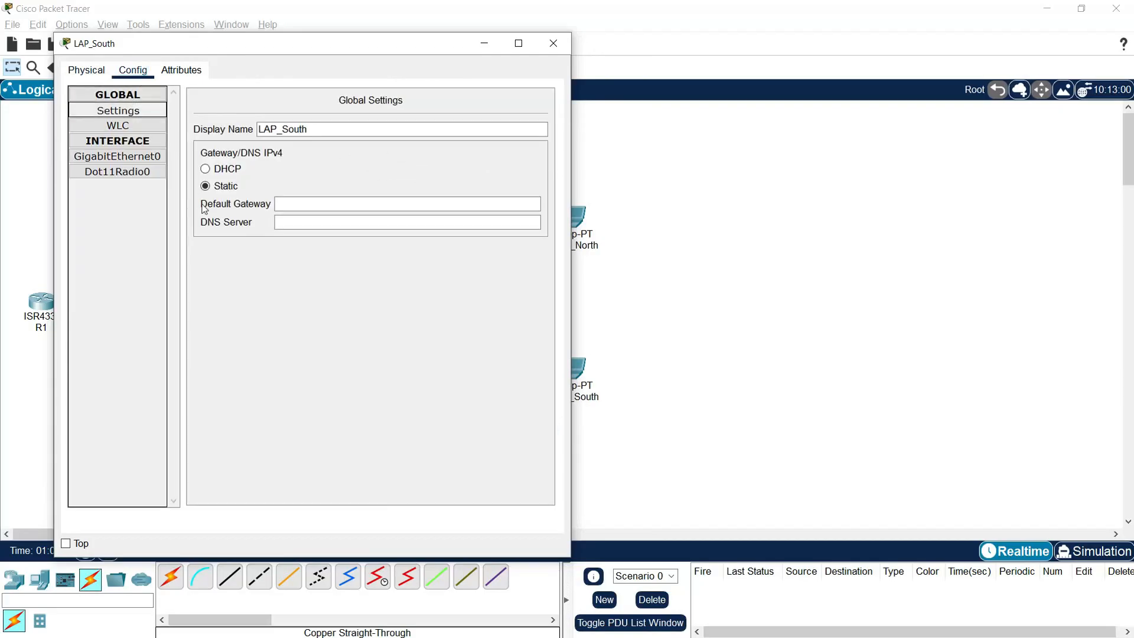
{"action": "left_click", "coordinate": [282, 203]}
{"action": "type", "text": "192.168.30.1"}
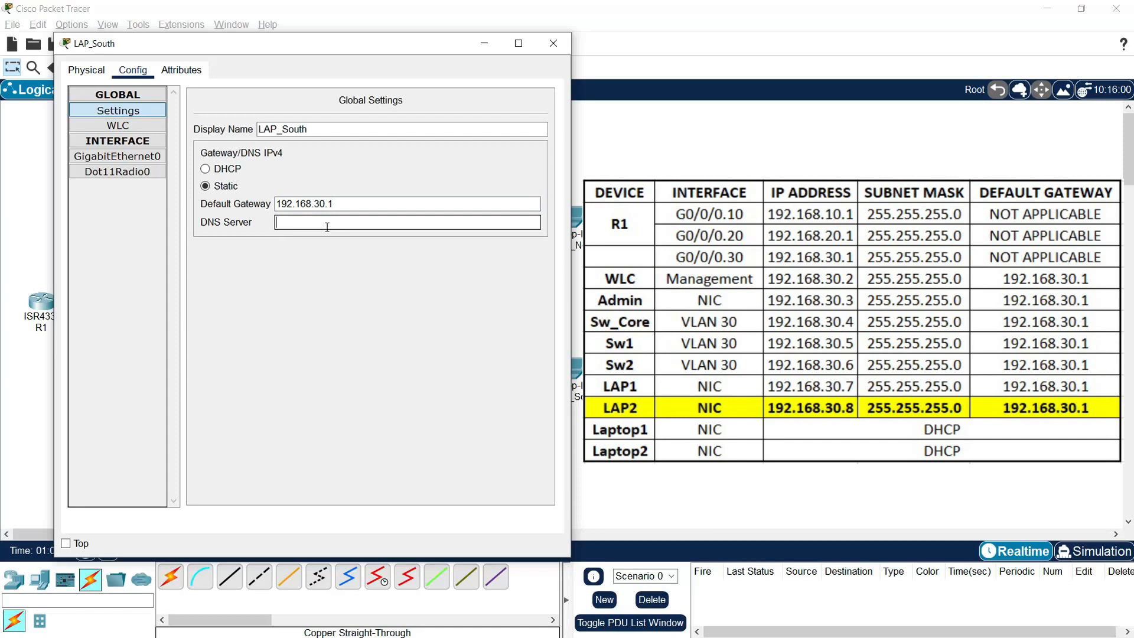
{"action": "left_click", "coordinate": [327, 227]}
{"action": "type", "text": "8.8.8.8"}
Step: Give LAP_South's GigabitEthernet0 address 192.168.30.8 with mask 255.255.255.0, then close
{"action": "left_click", "coordinate": [118, 156]}
{"action": "left_click", "coordinate": [396, 216]}
{"action": "type", "text": "192.168.30.8"}
{"action": "key", "text": "Tab"}
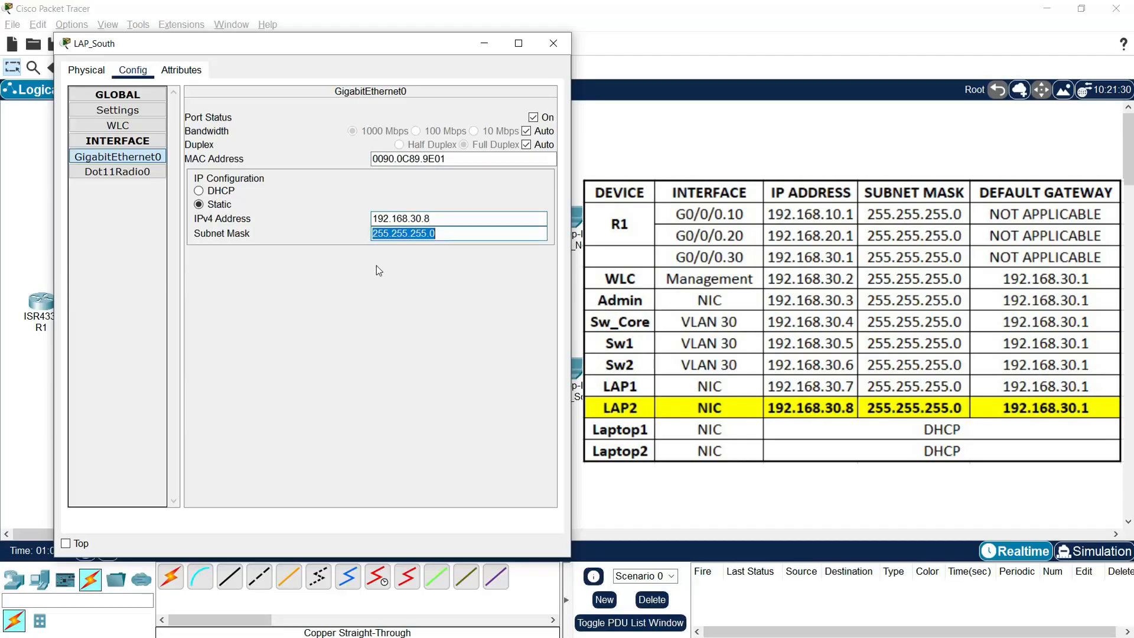
{"action": "left_click", "coordinate": [451, 237]}
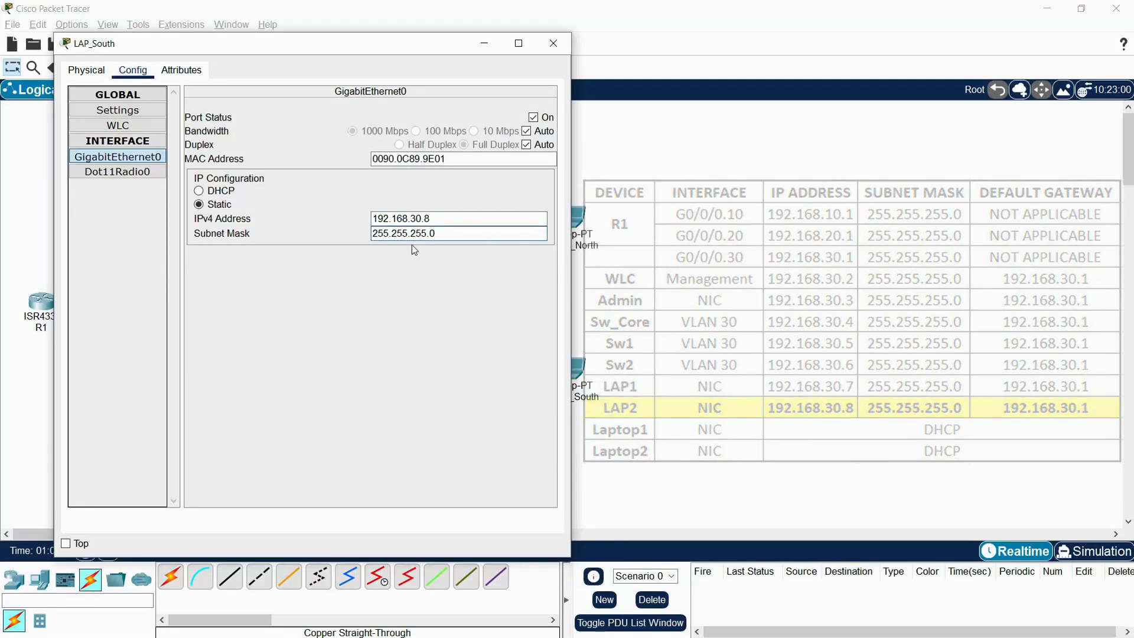
{"action": "left_click", "coordinate": [553, 44]}
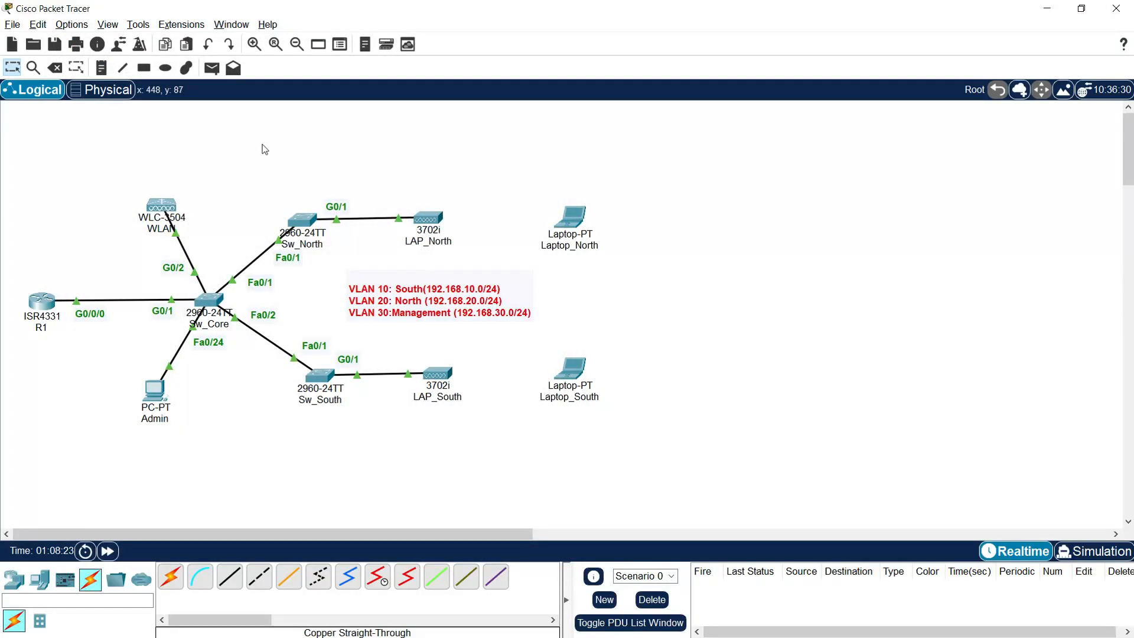
Step: Send simple PDU pings to the WLC from LAP_North, LAP_South and the Admin PC
{"action": "left_click", "coordinate": [213, 69]}
{"action": "left_click", "coordinate": [430, 219]}
{"action": "left_click", "coordinate": [163, 208]}
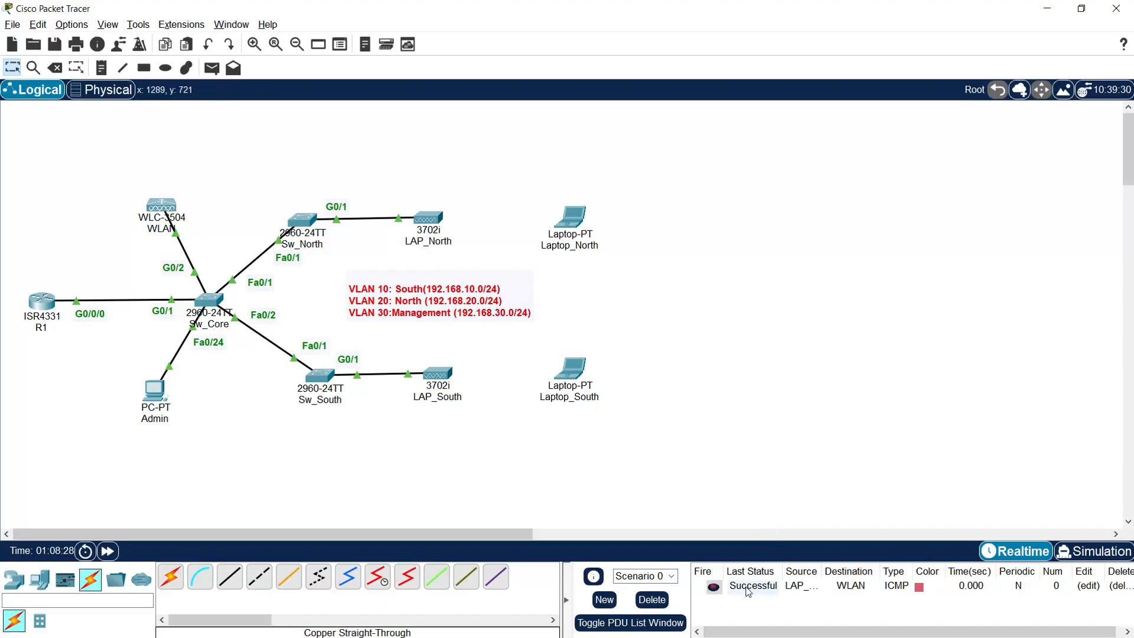
{"action": "left_click", "coordinate": [212, 68]}
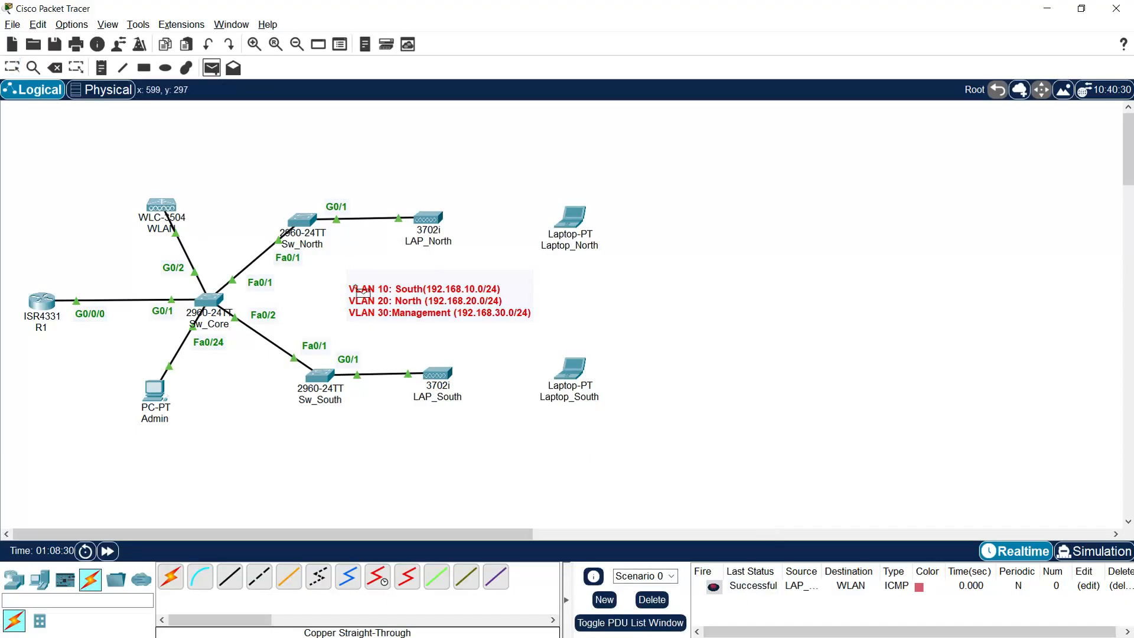
{"action": "left_click", "coordinate": [438, 377]}
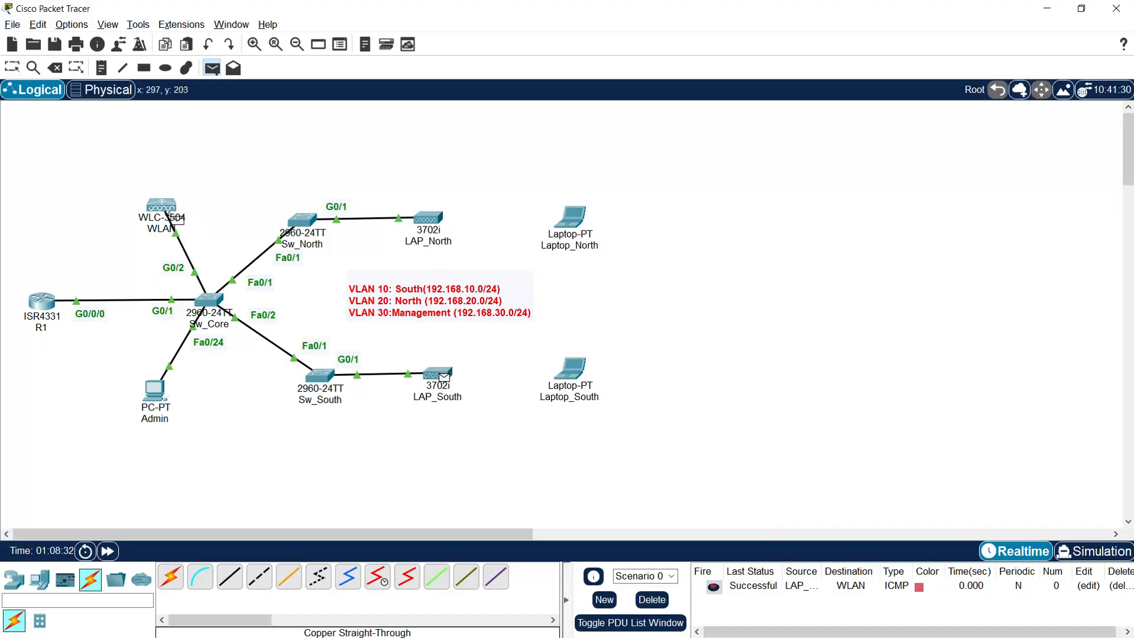
{"action": "left_click", "coordinate": [167, 210]}
{"action": "left_click", "coordinate": [211, 68]}
{"action": "left_click", "coordinate": [156, 390]}
{"action": "left_click", "coordinate": [168, 211]}
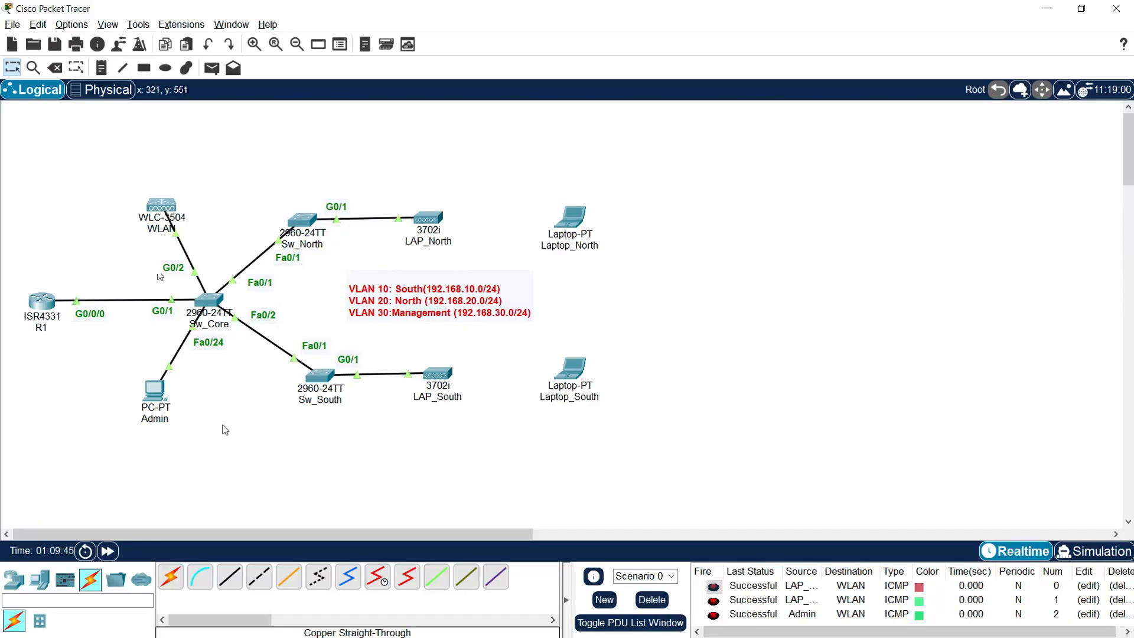
Step: Open the Admin PC's Web Browser and browse to 192.168.30.2
{"action": "double_click", "coordinate": [161, 396]}
{"action": "left_click_drag", "start_coordinate": [569, 152], "coordinate": [762, 34]}
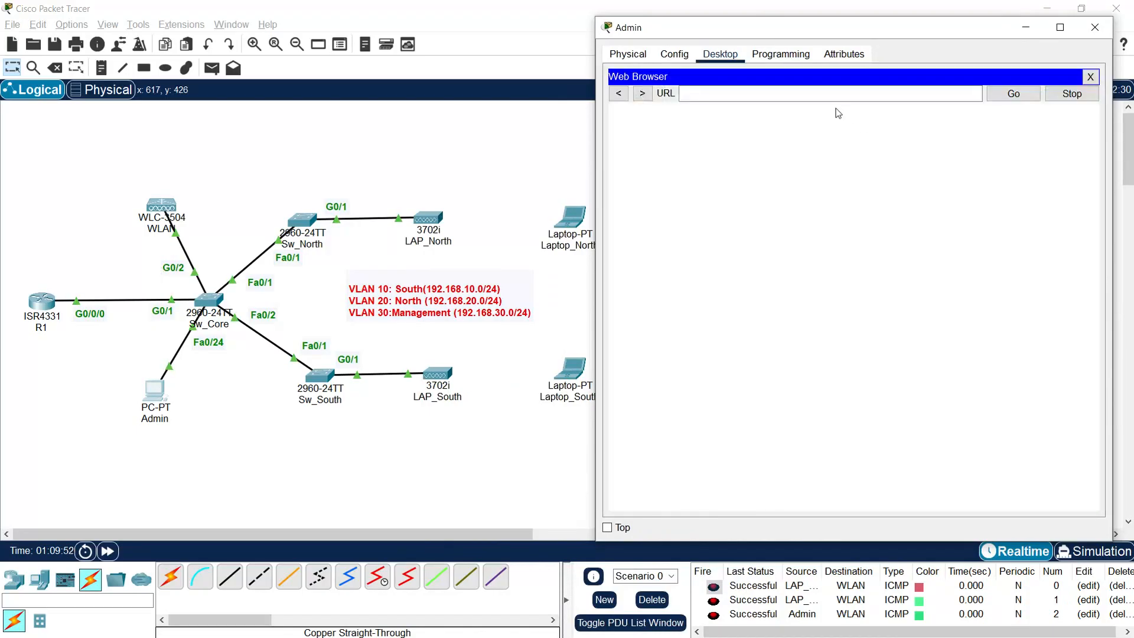
{"action": "left_click", "coordinate": [785, 95]}
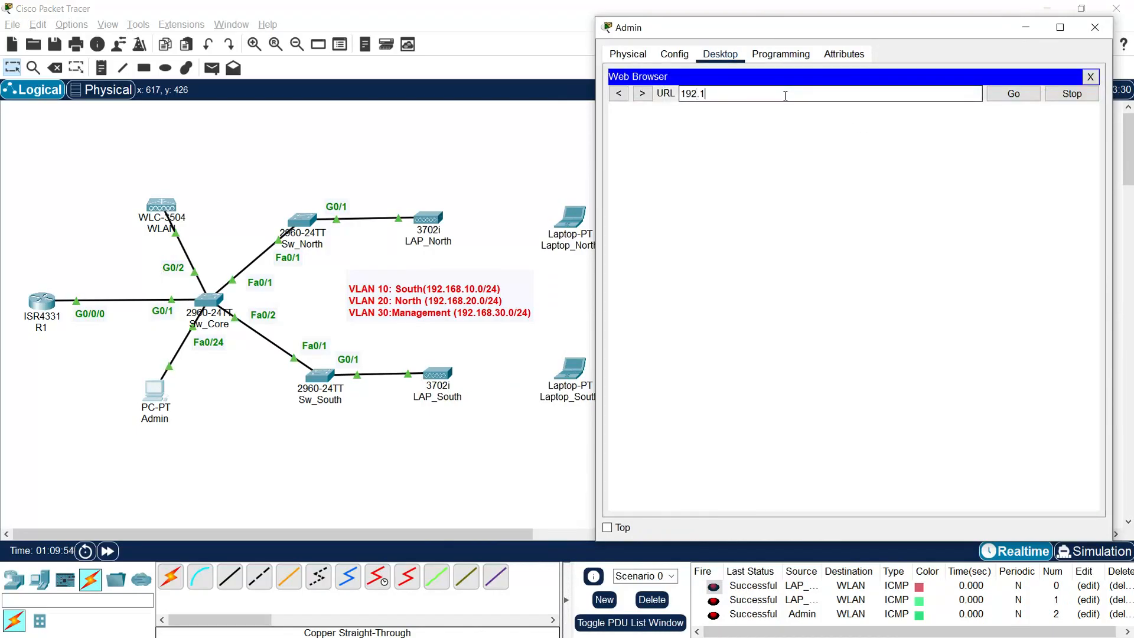
{"action": "type", "text": "192.168.30.2"}
{"action": "key", "text": "Return"}
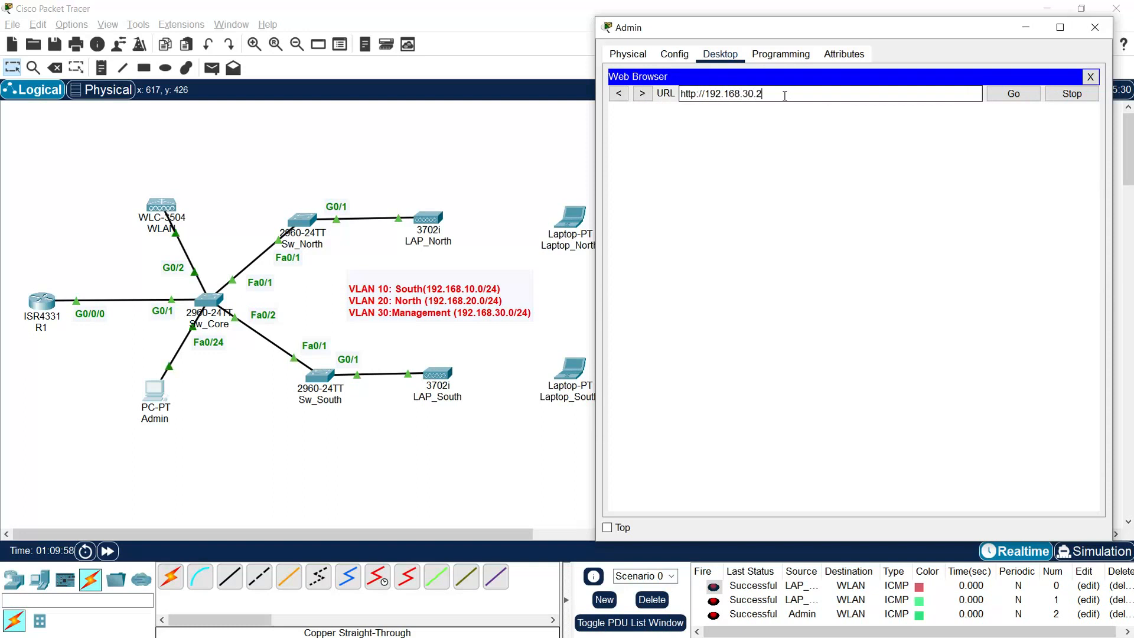
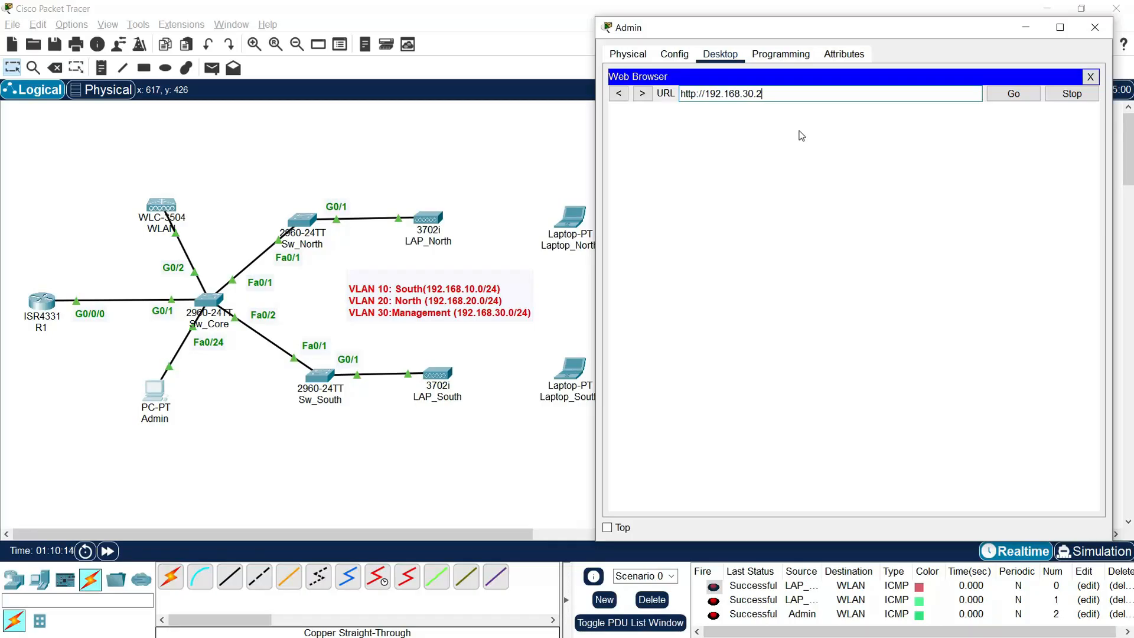
Step: Load 192.168.30.2 and create the controller admin account with username admin and a confirmed password
{"action": "key", "text": "Return"}
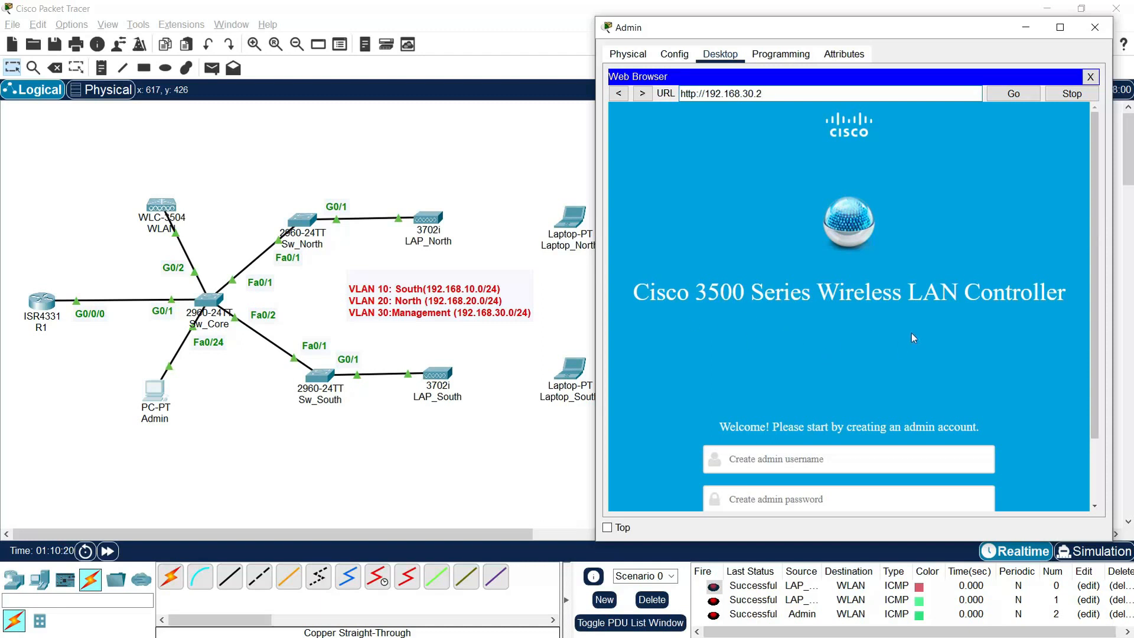
{"action": "scroll", "coordinate": [913, 338], "scroll_direction": "down", "scroll_amount": 3}
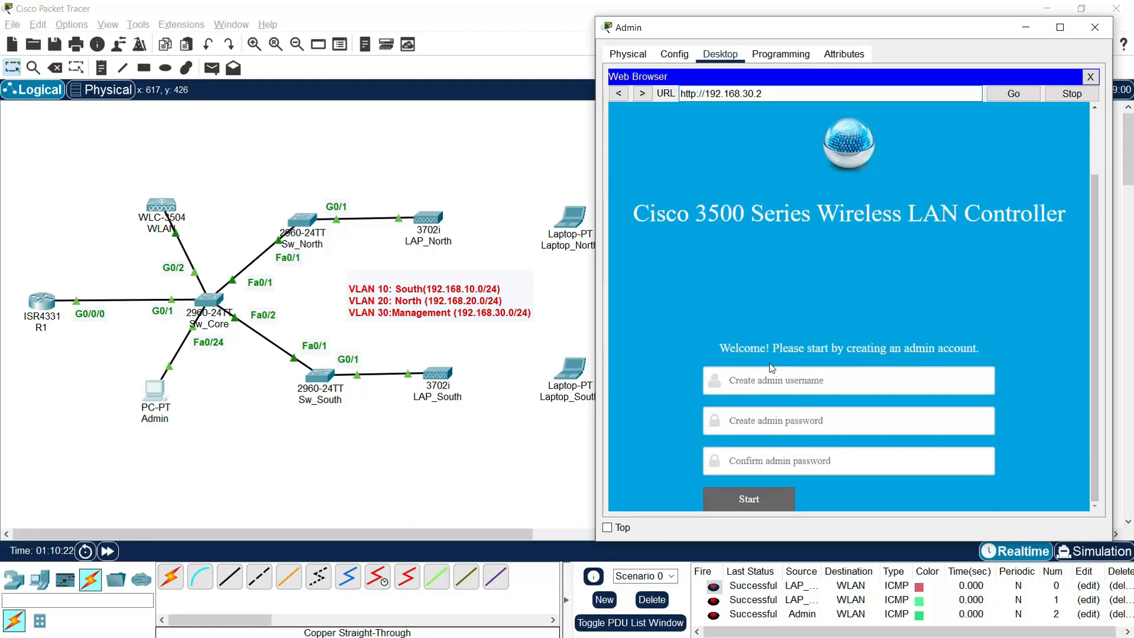
{"action": "left_click", "coordinate": [809, 378]}
{"action": "type", "text": "admin"}
{"action": "key", "text": "Tab"}
{"action": "type", "text": "Cisco123"}
{"action": "key", "text": "Tab"}
{"action": "type", "text": "C"}
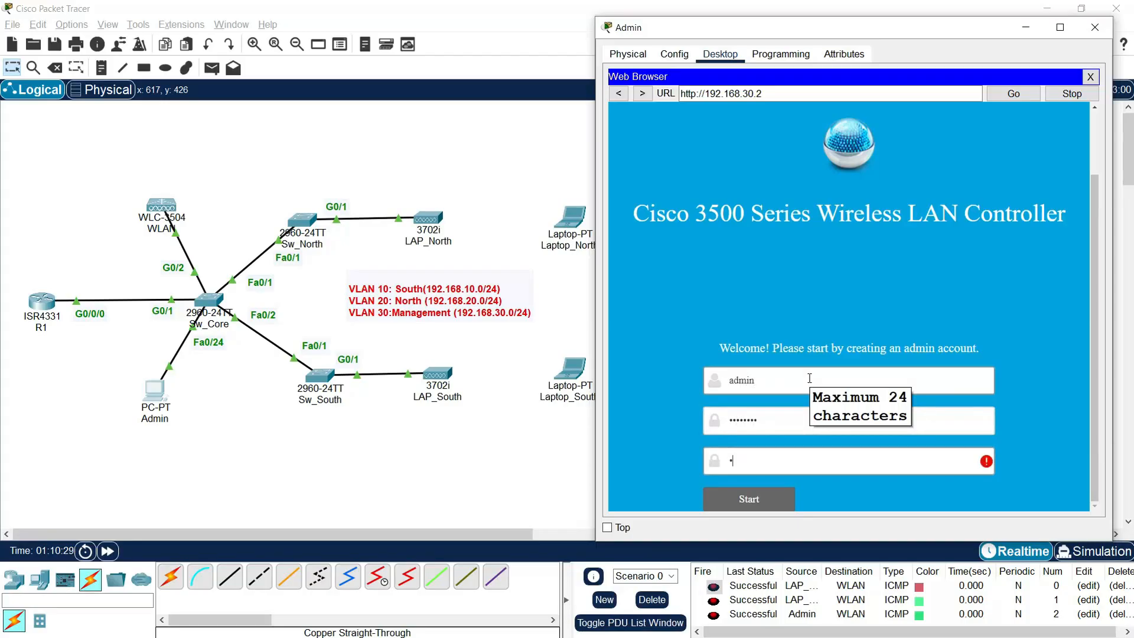
{"action": "type", "text": "isco123"}
{"action": "left_click", "coordinate": [750, 503]}
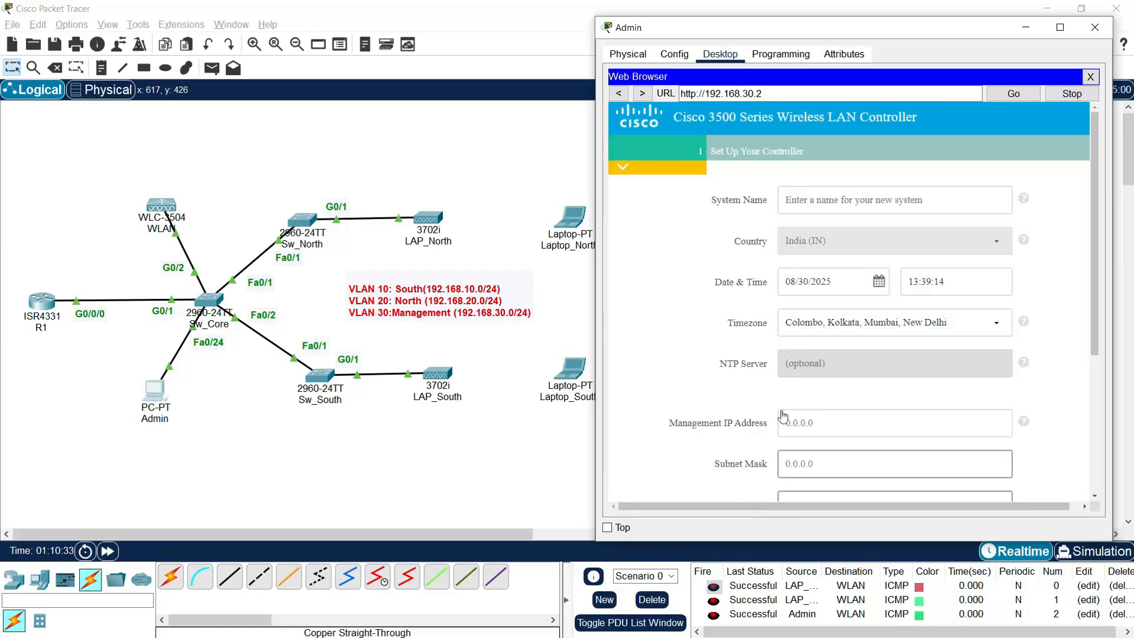
Step: Name the controller WLC with management IP 192.168.30.2, mask 255.255.255.0 and gateway 192.168.30.1
{"action": "left_click", "coordinate": [806, 208]}
{"action": "type", "text": "WLC"}
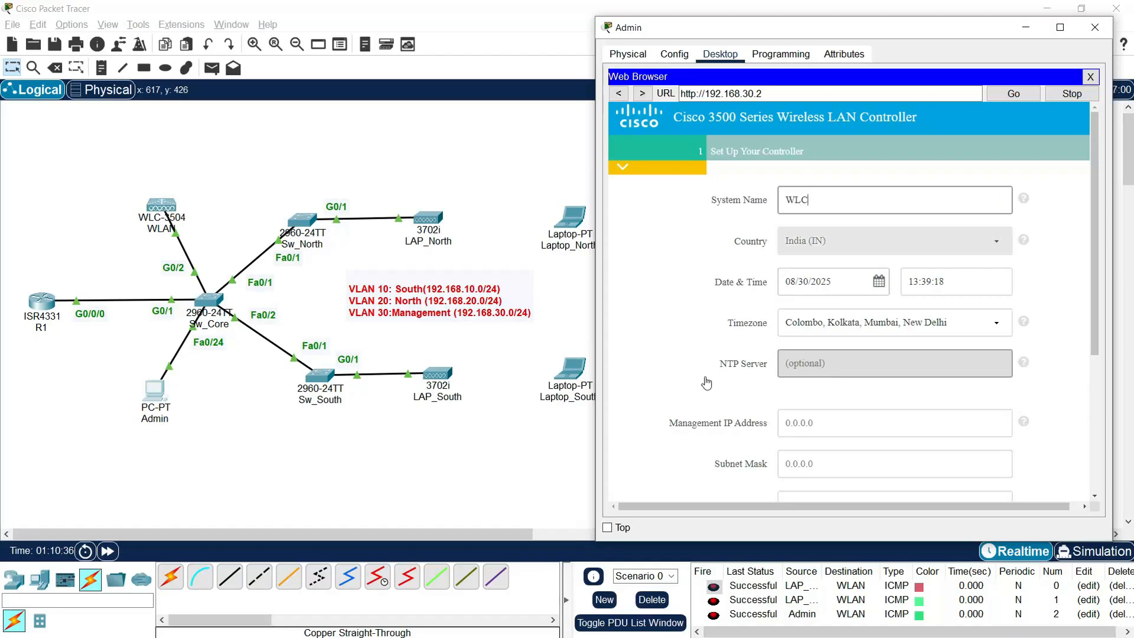
{"action": "scroll", "coordinate": [711, 384], "scroll_direction": "down", "scroll_amount": 3}
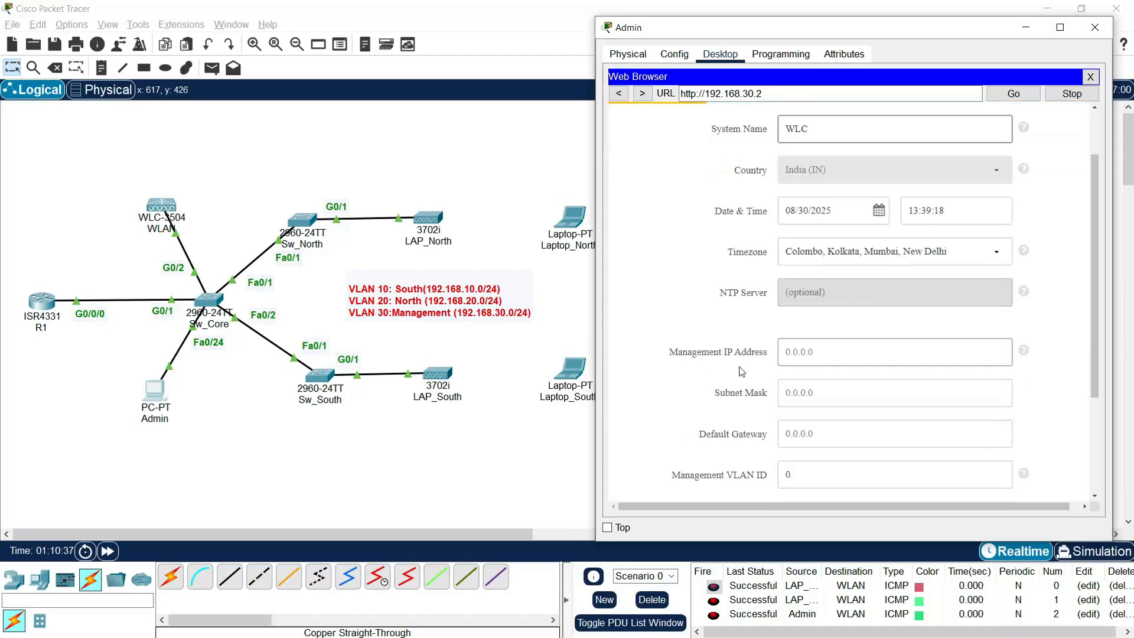
{"action": "left_click", "coordinate": [822, 317]}
{"action": "type", "text": "192.168.30.2"}
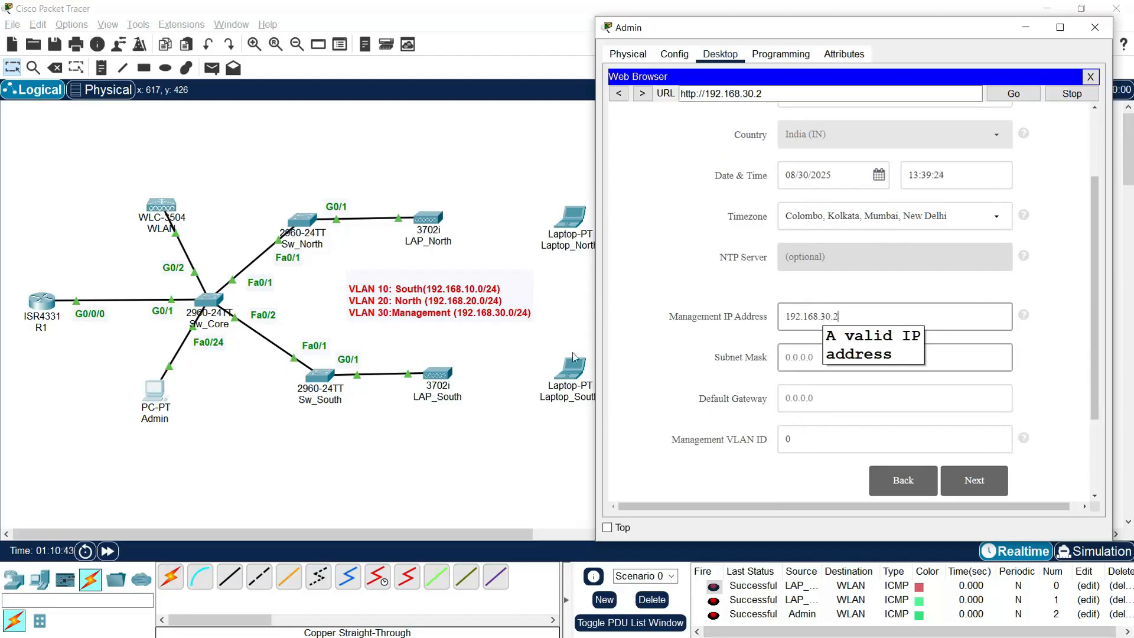
{"action": "left_click", "coordinate": [812, 363]}
{"action": "type", "text": "255.255.2"}
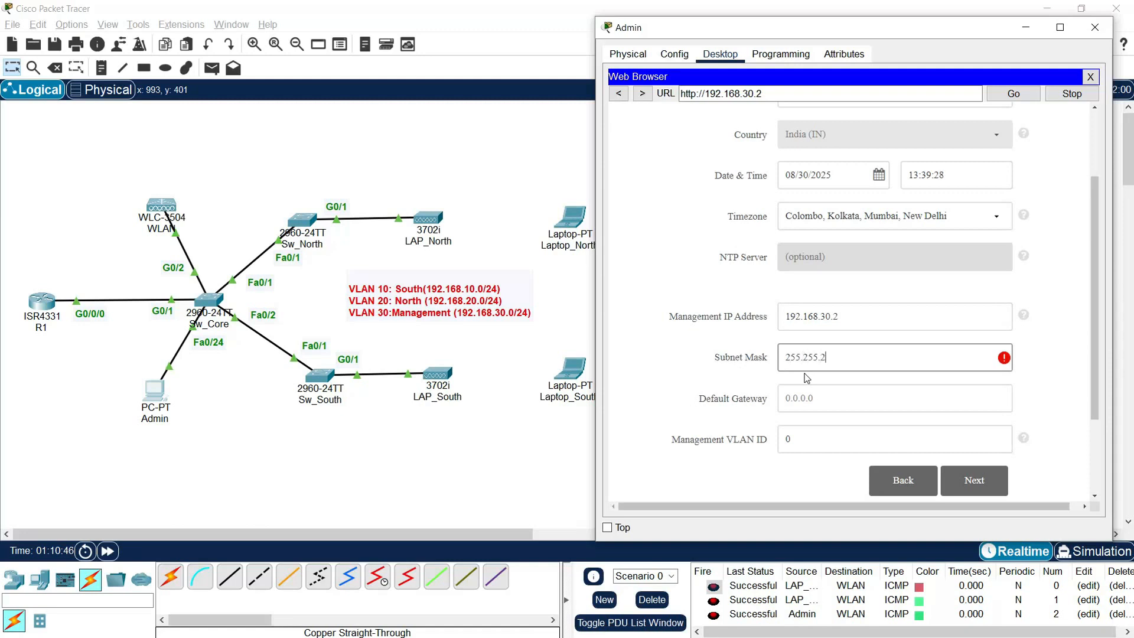
{"action": "type", "text": "55.0"}
{"action": "left_click", "coordinate": [827, 406]}
{"action": "type", "text": "19"}
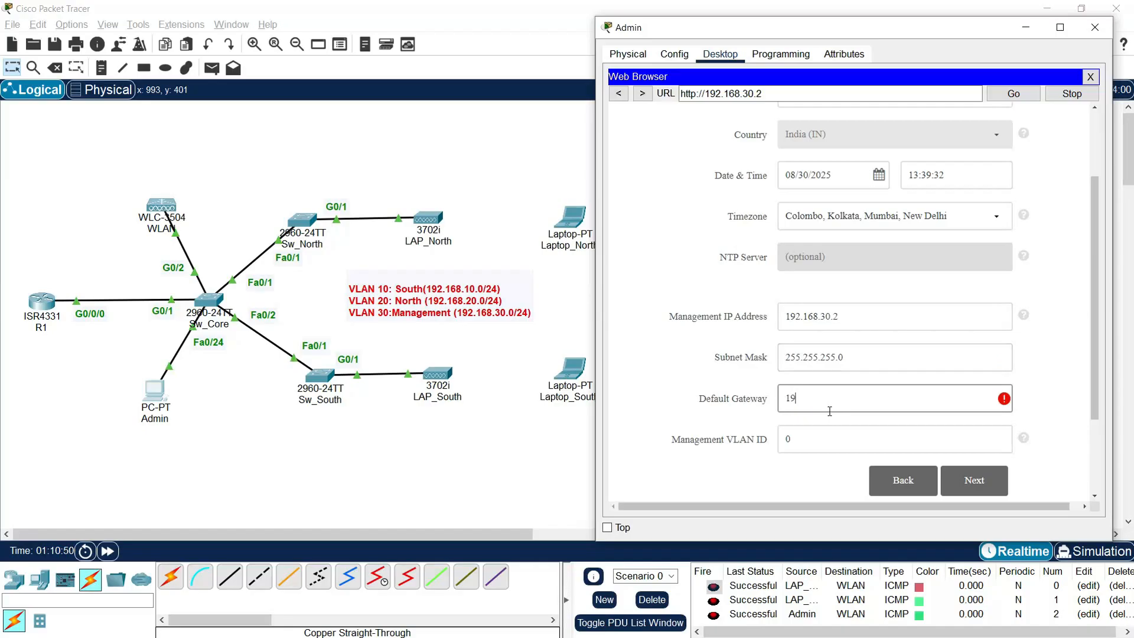
{"action": "type", "text": "2.168.30.1"}
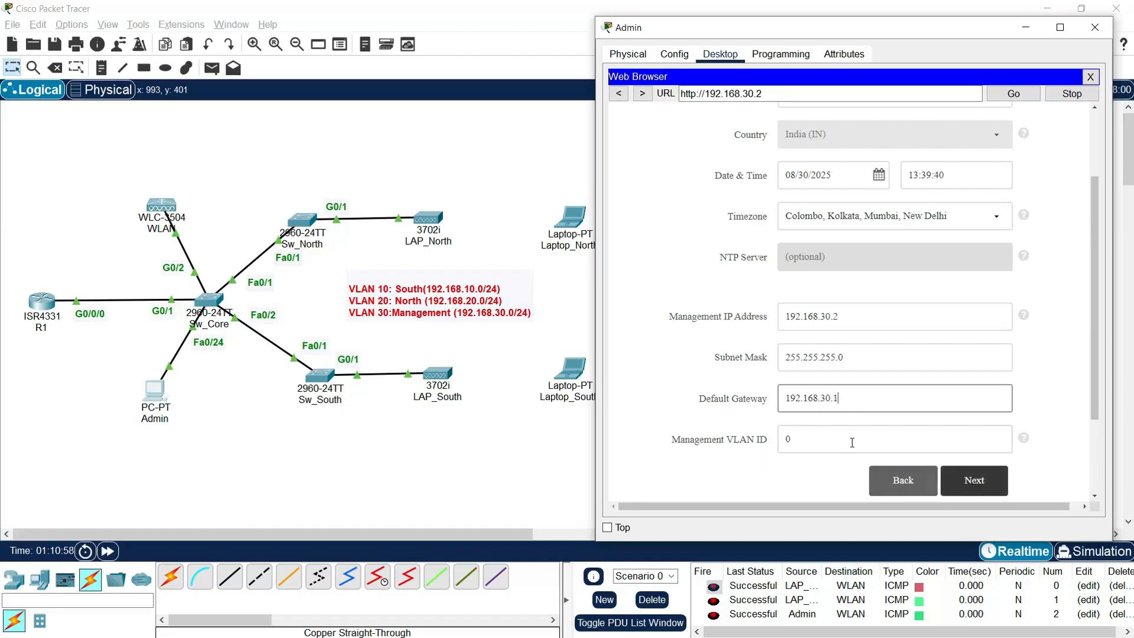
{"action": "left_click", "coordinate": [964, 483]}
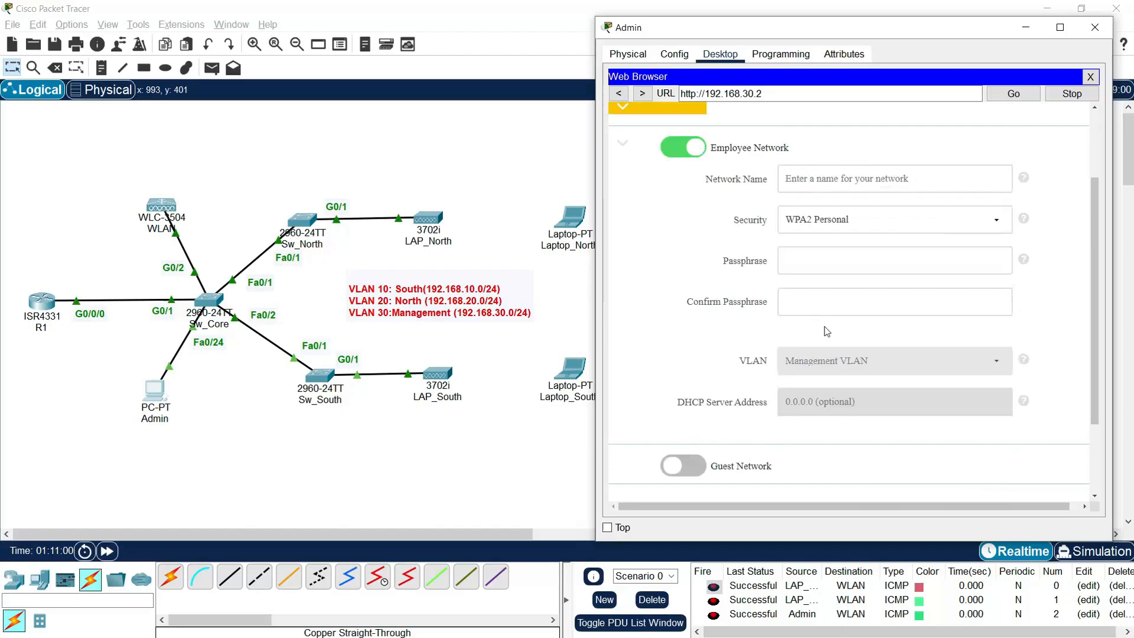
Step: Name the employee network Management and enter and confirm its WPA2 Personal passphrase
{"action": "left_click", "coordinate": [800, 183]}
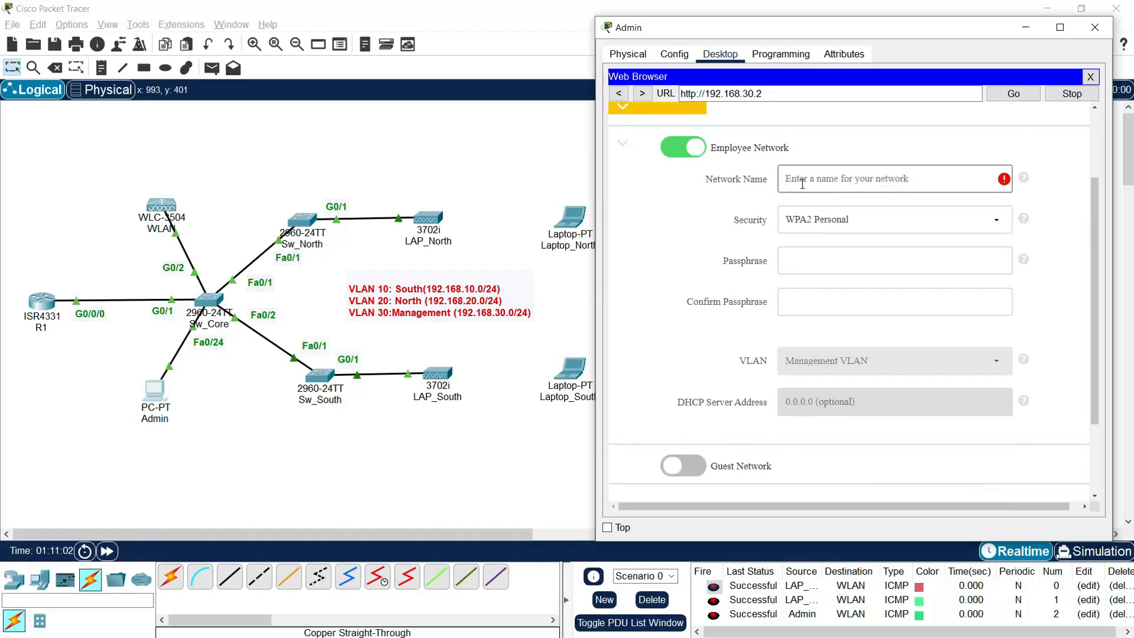
{"action": "type", "text": "Managem"}
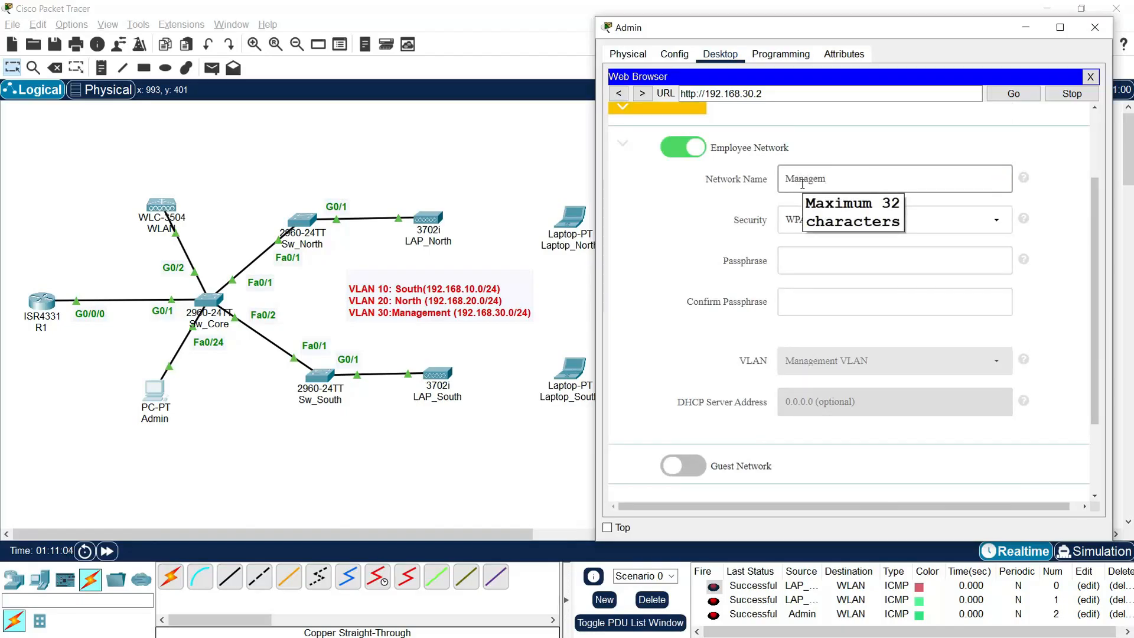
{"action": "type", "text": "ent"}
{"action": "left_click", "coordinate": [794, 248]}
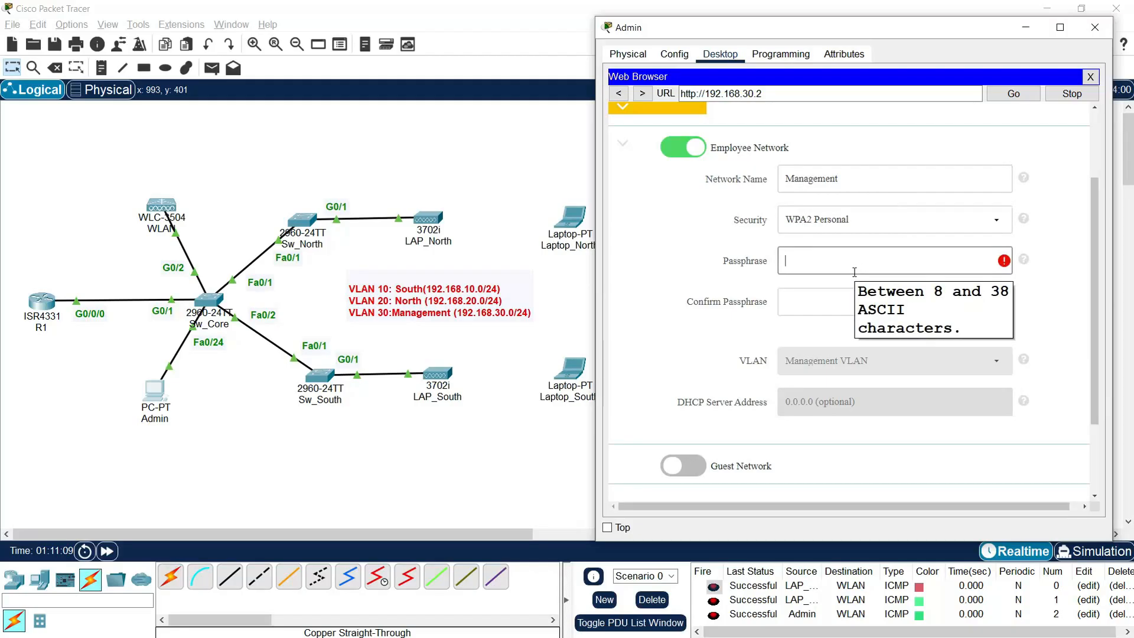
{"action": "type", "text": "••••••••"}
{"action": "key", "text": "Tab"}
{"action": "type", "text": "•"}
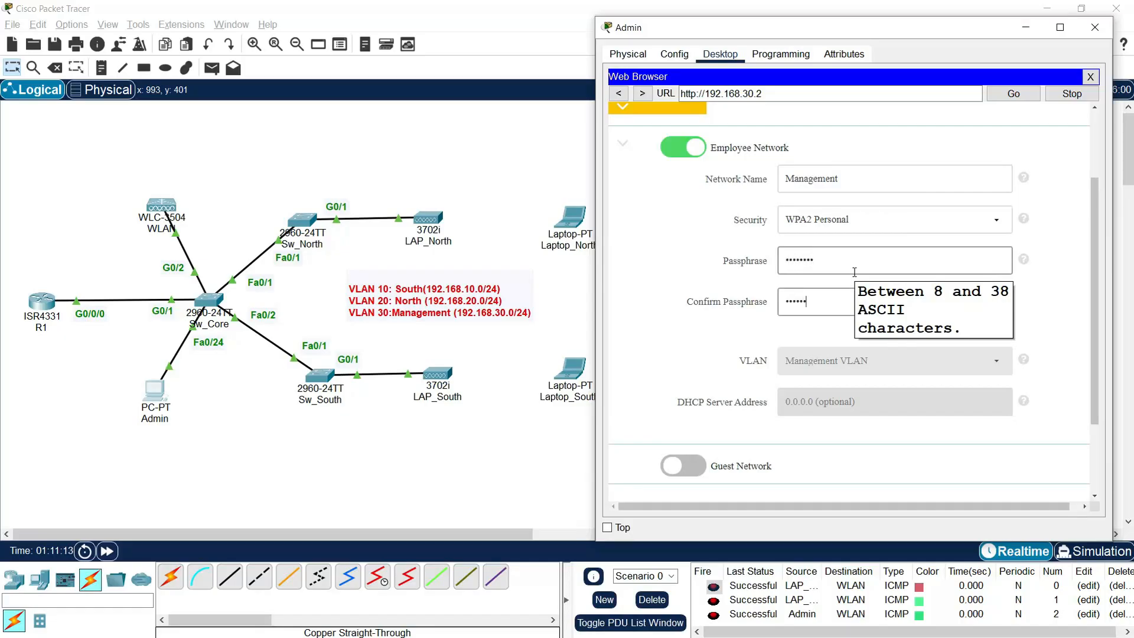
{"action": "left_click", "coordinate": [704, 352]}
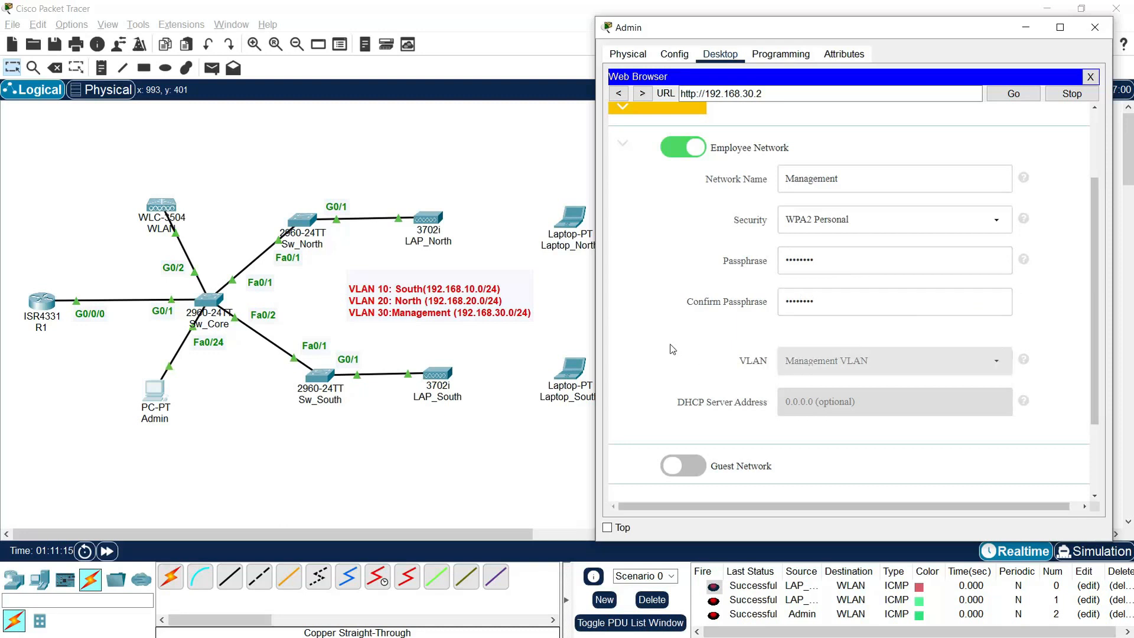
{"action": "scroll", "coordinate": [668, 346], "scroll_direction": "down", "scroll_amount": 3}
Step: Advance to the setup summary and apply the controller configuration, confirming the reboot
{"action": "left_click", "coordinate": [974, 410]}
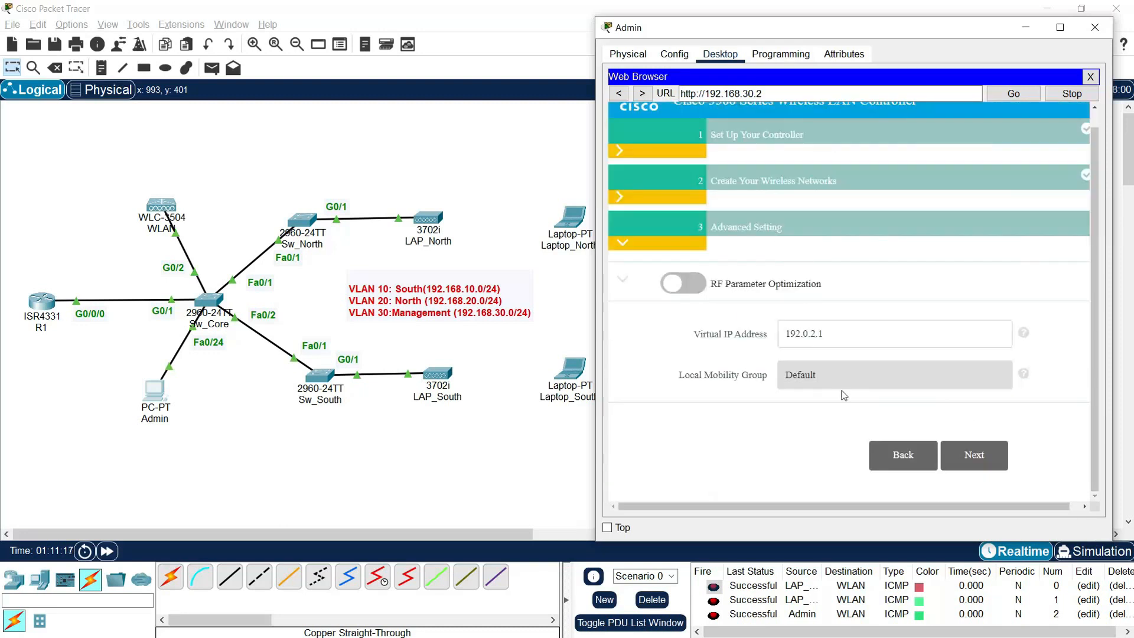
{"action": "left_click", "coordinate": [967, 463]}
{"action": "scroll", "coordinate": [937, 416], "scroll_direction": "down", "scroll_amount": 5}
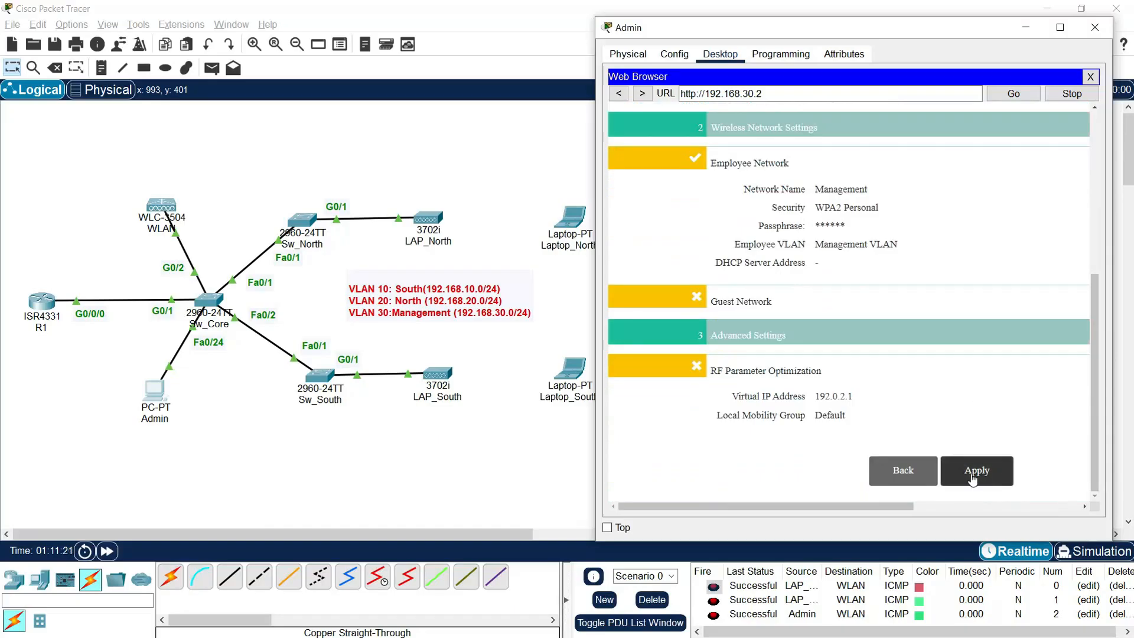
{"action": "left_click", "coordinate": [970, 474]}
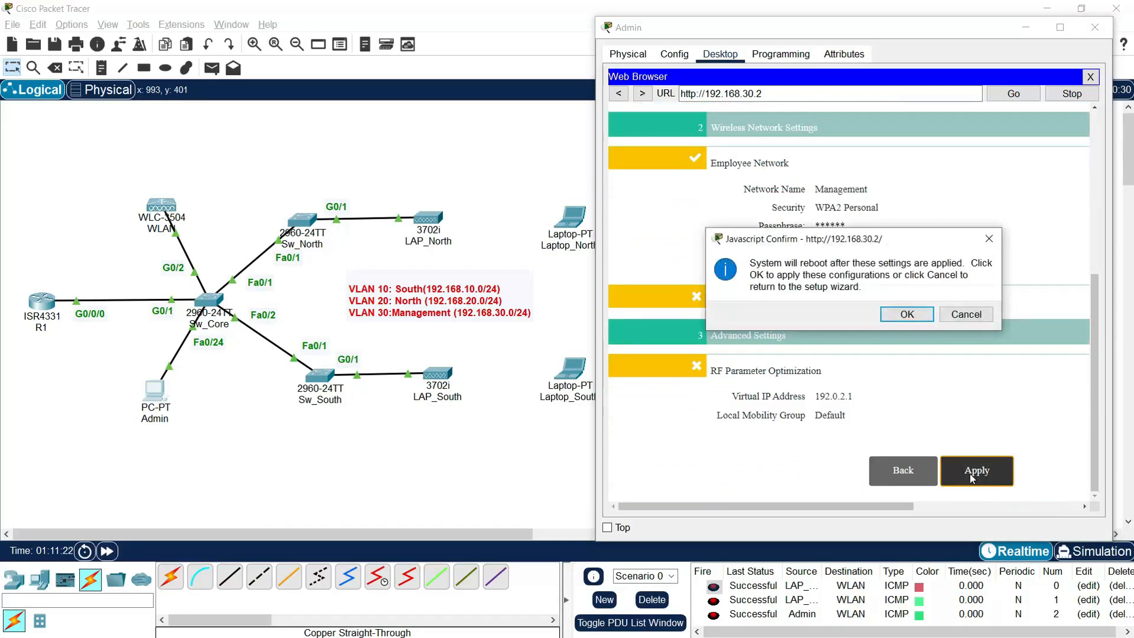
{"action": "left_click", "coordinate": [900, 317]}
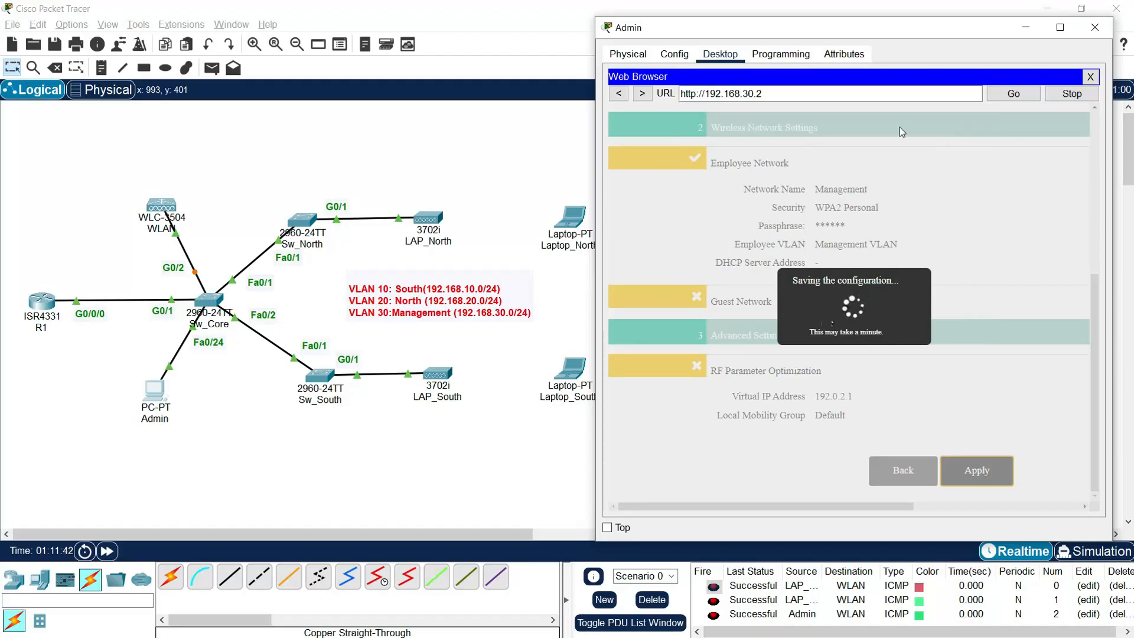
{"action": "left_click", "coordinate": [1087, 77]}
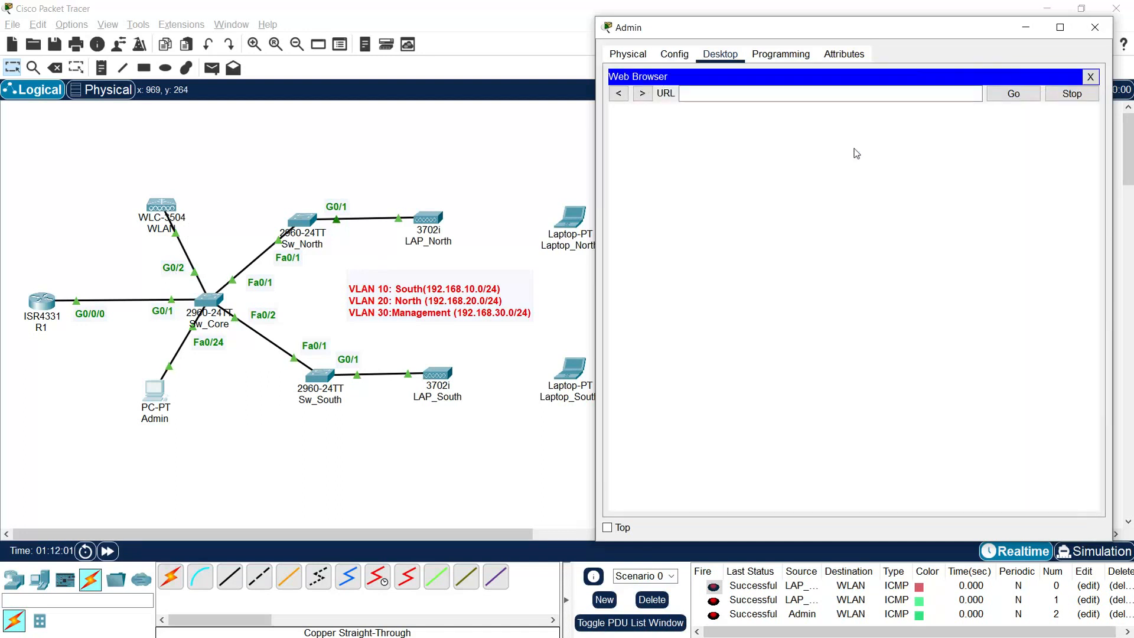
{"action": "type", "text": "192.168.30.2"}
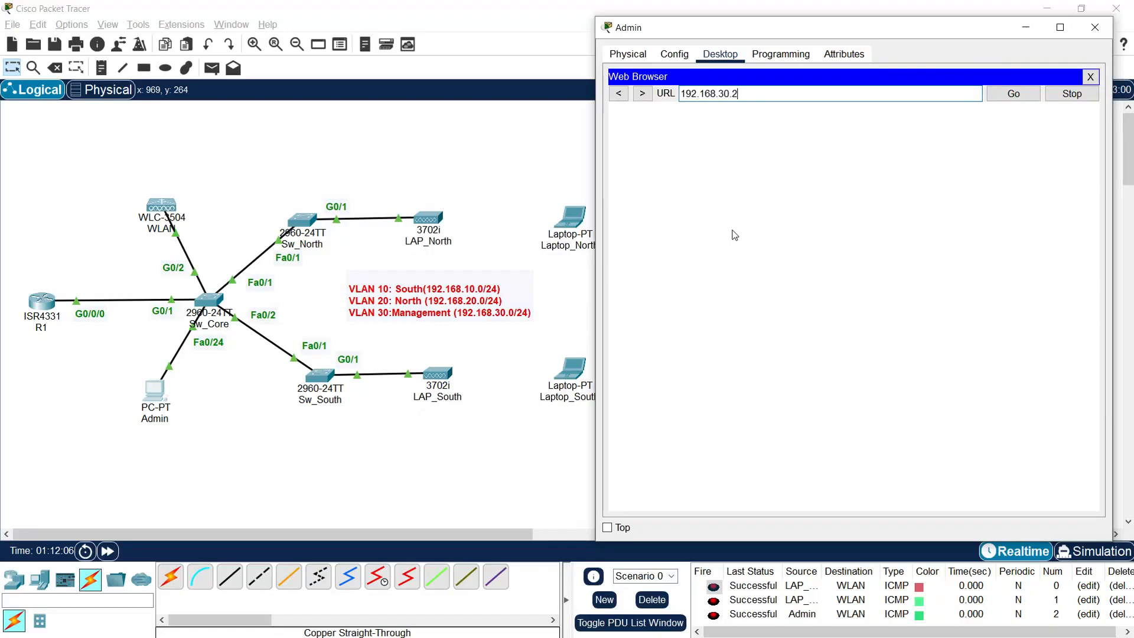
{"action": "key", "text": "Return"}
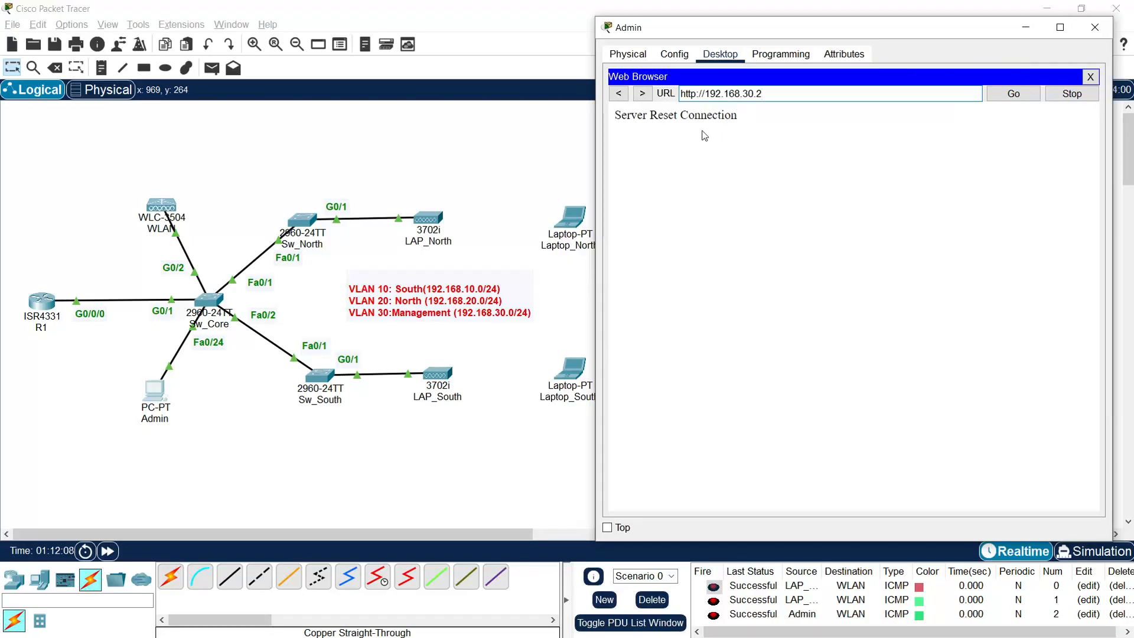
{"action": "left_click", "coordinate": [696, 94]}
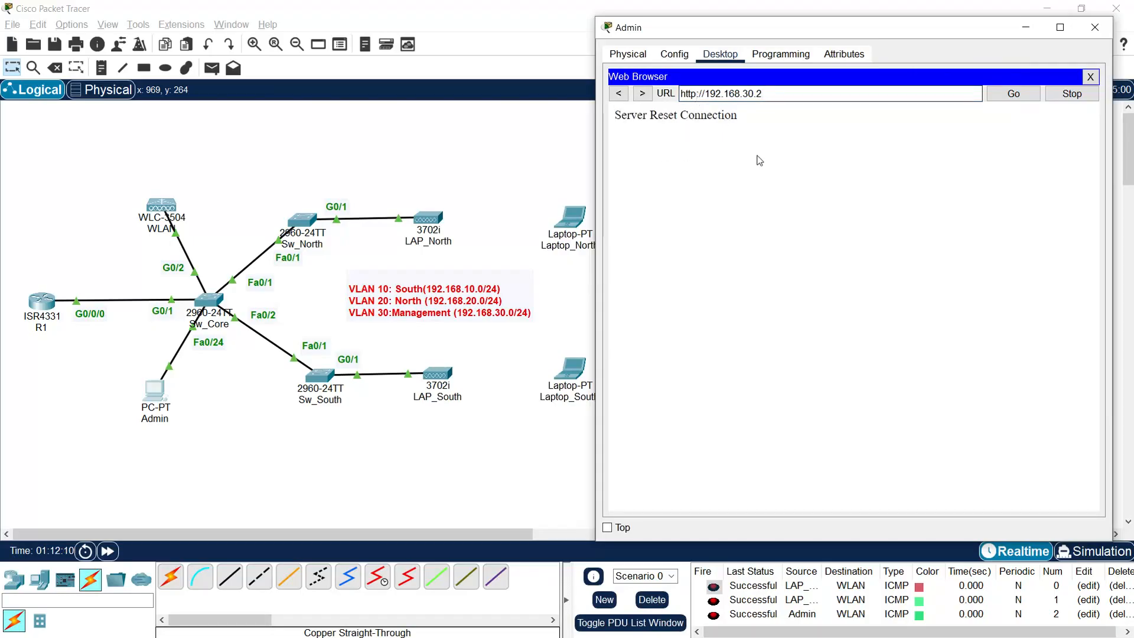
{"action": "type", "text": "s"}
{"action": "left_click", "coordinate": [1013, 97]}
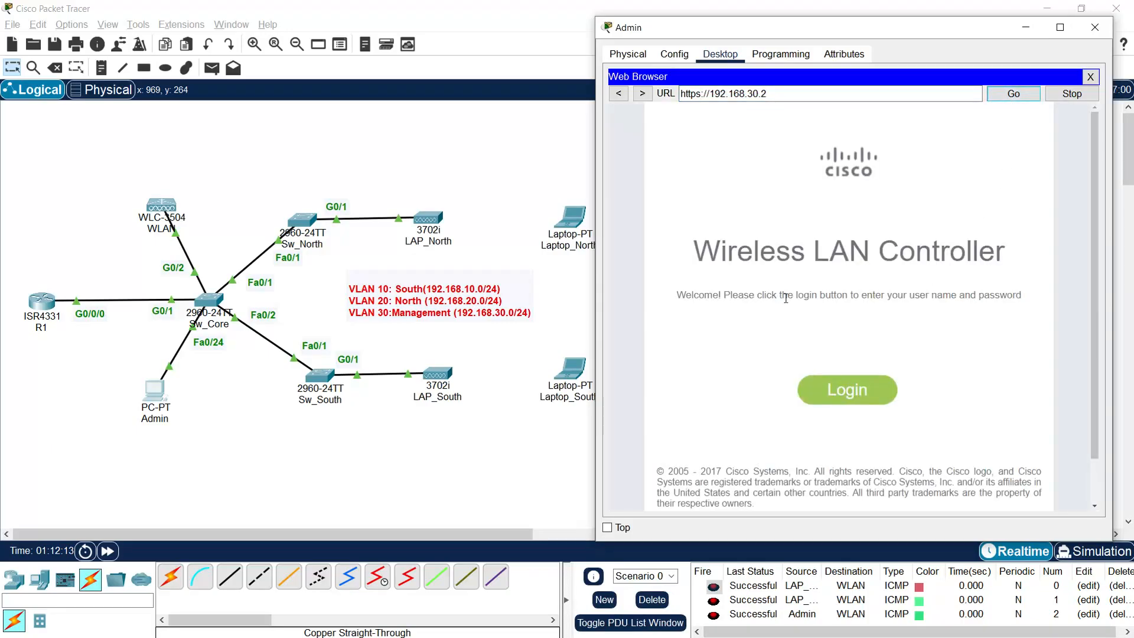
Step: Log in to the controller as admin with the account password and reach the monitor summary
{"action": "left_click", "coordinate": [846, 391]}
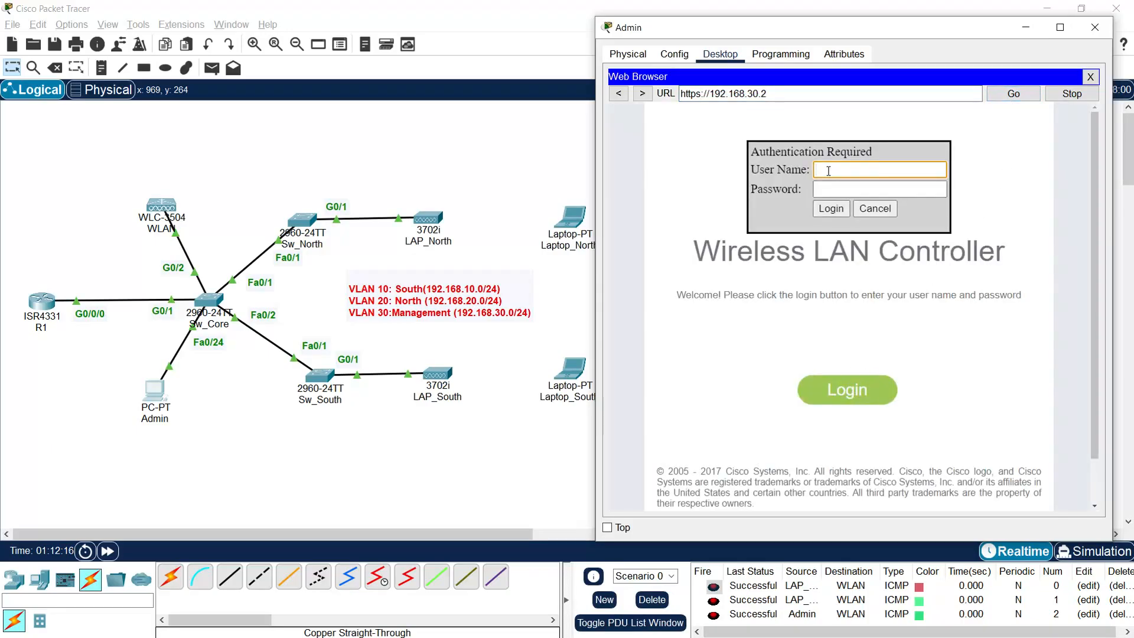
{"action": "type", "text": "admin"}
{"action": "key", "text": "Tab"}
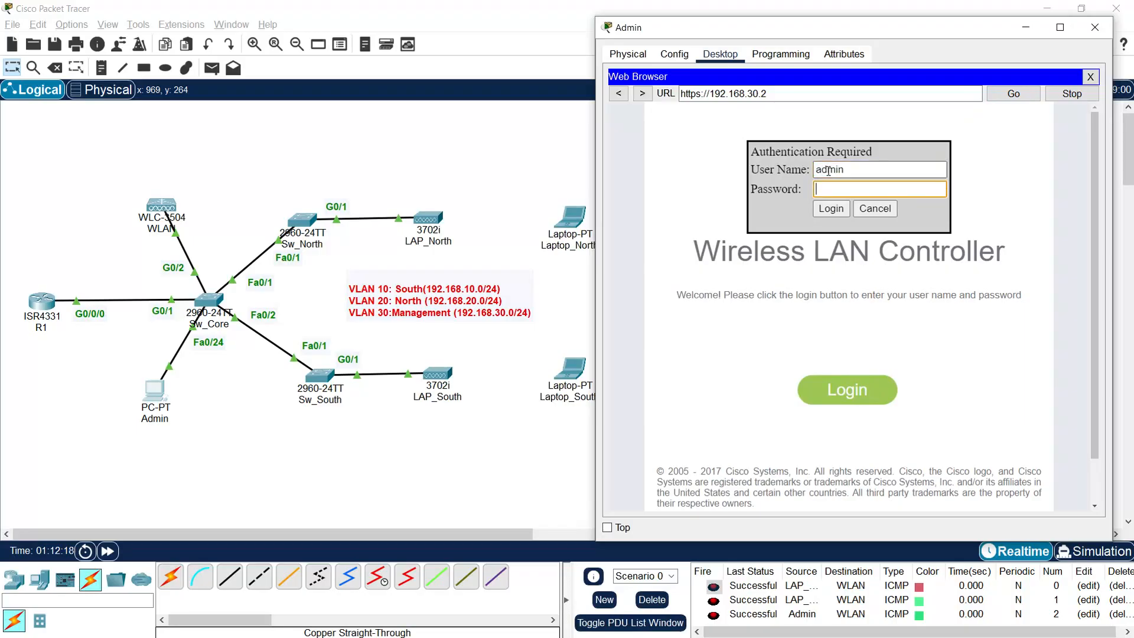
{"action": "type", "text": "••••••"}
{"action": "key", "text": "Return"}
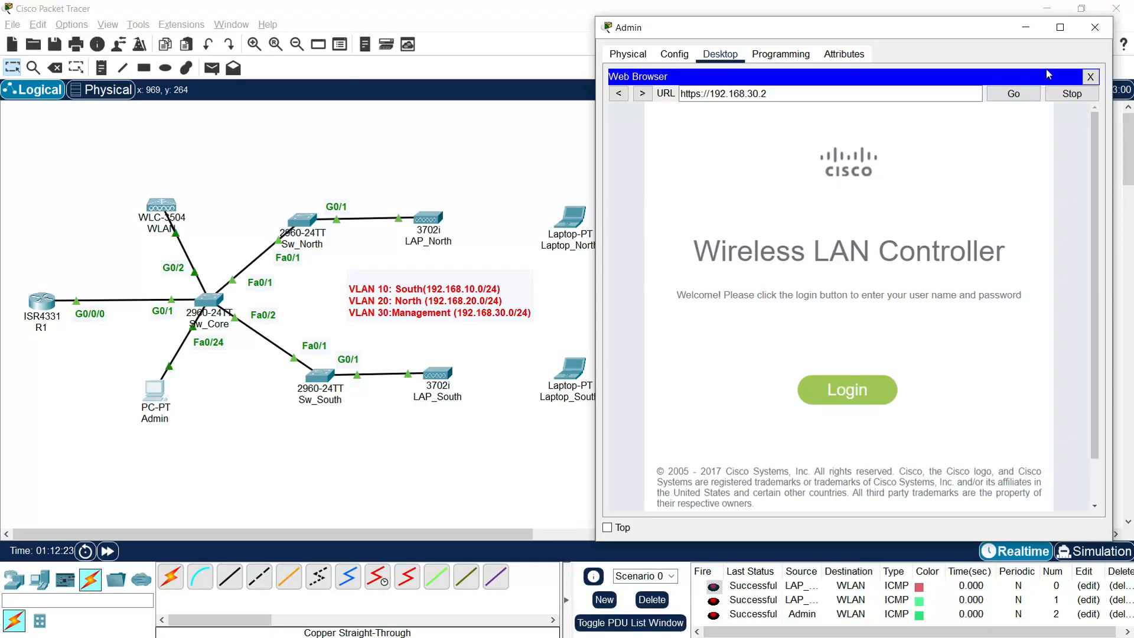
{"action": "left_click", "coordinate": [1023, 97]}
Step: Maximize the Admin window and view the controller's Interfaces list showing management and virtual interfaces
{"action": "left_click", "coordinate": [1059, 27]}
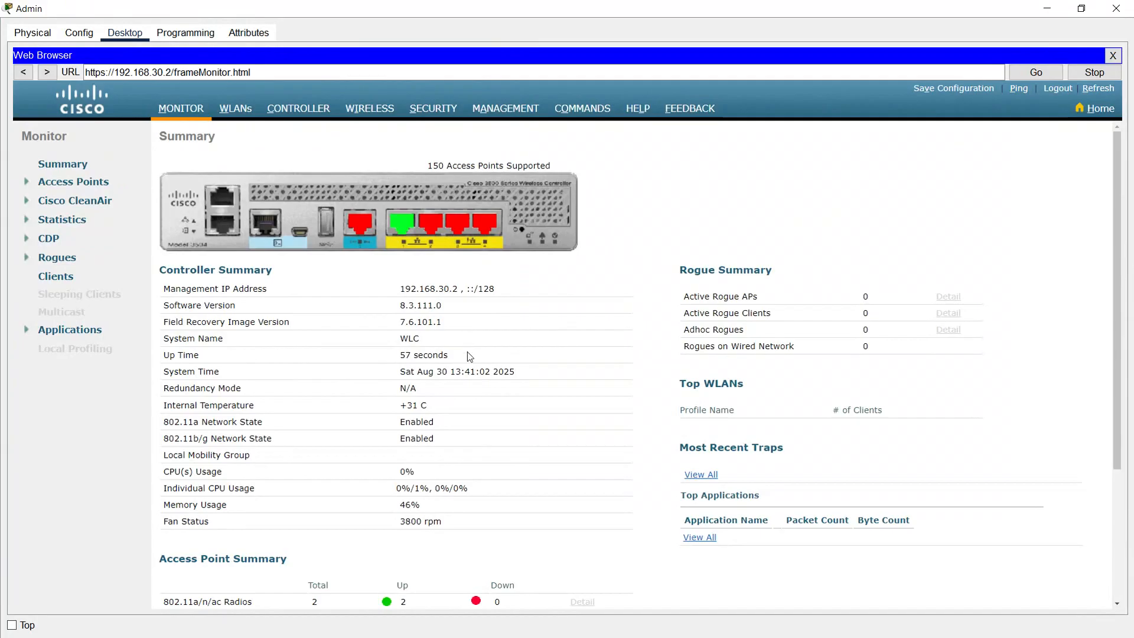
{"action": "scroll", "coordinate": [468, 363], "scroll_direction": "down", "scroll_amount": 3}
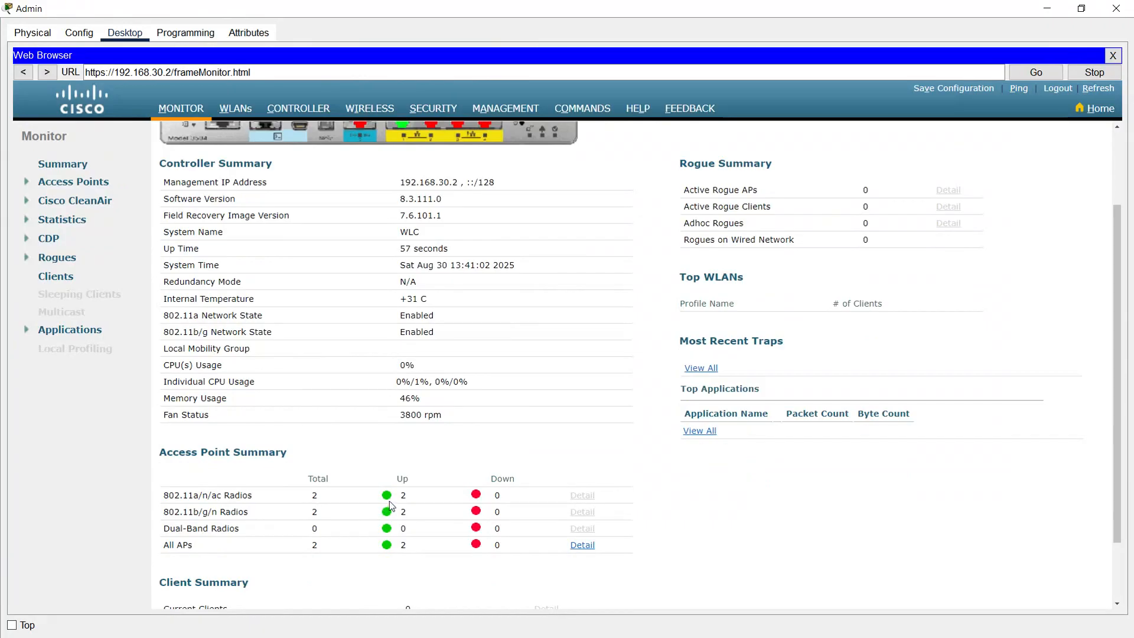
{"action": "scroll", "coordinate": [481, 408], "scroll_direction": "up", "scroll_amount": 3}
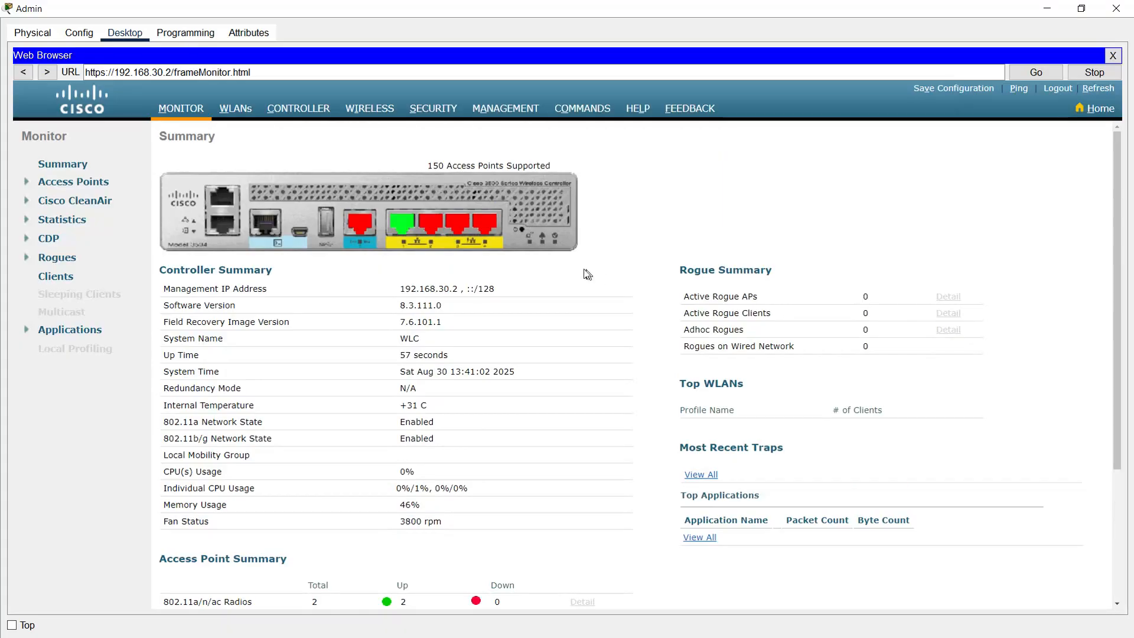
{"action": "left_click", "coordinate": [298, 108]}
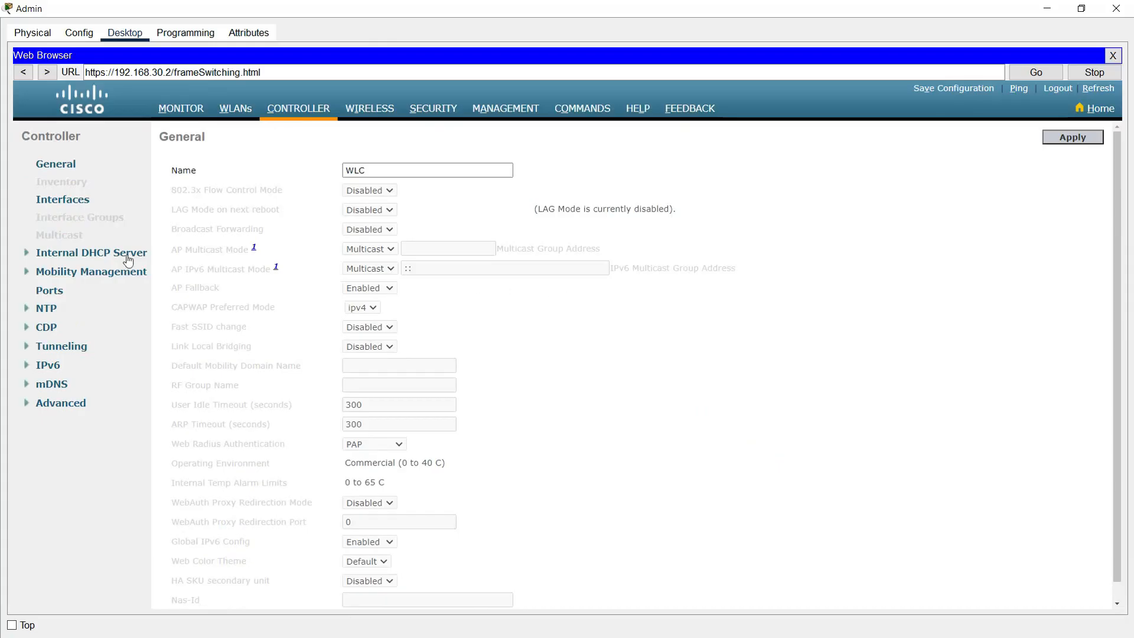
{"action": "left_click", "coordinate": [65, 201]}
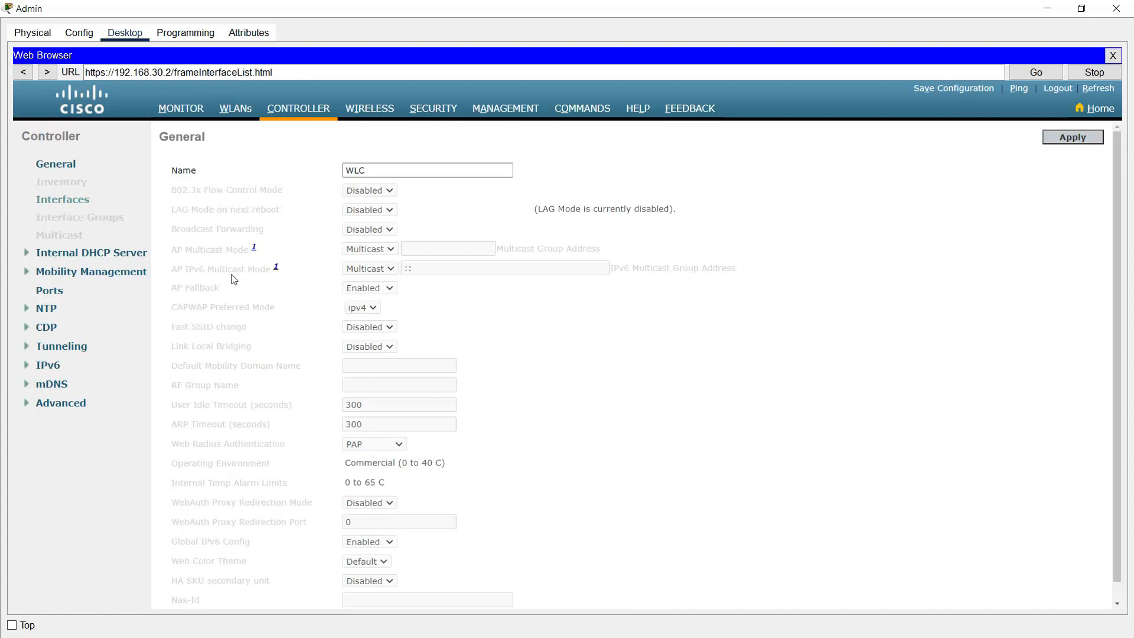
{"action": "left_click", "coordinate": [1065, 138]}
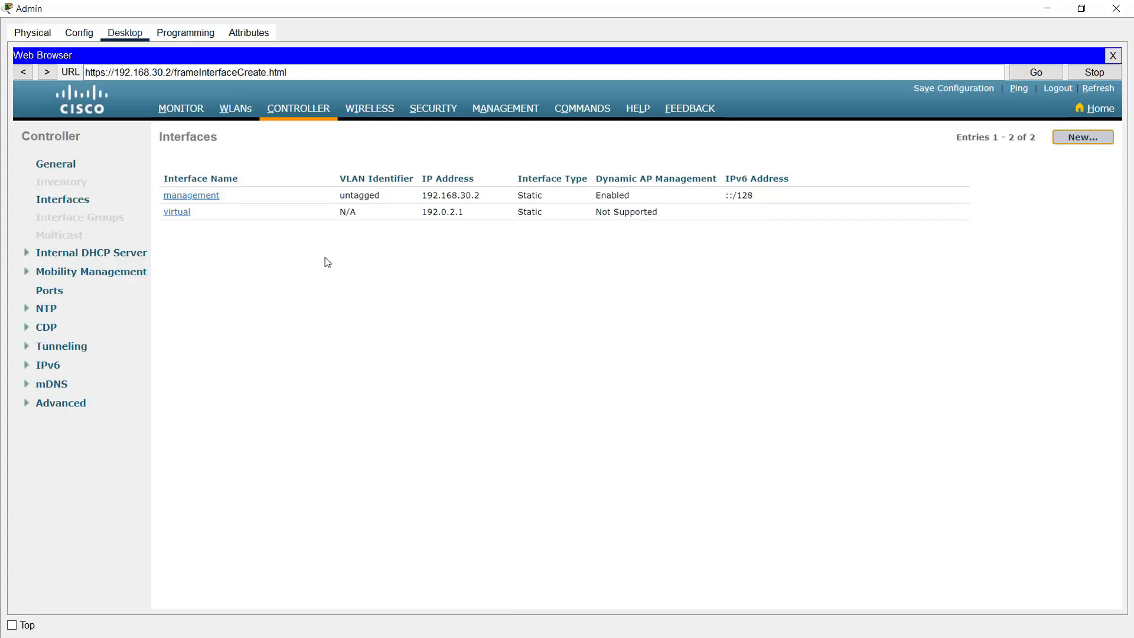
Step: Create a new interface named South_Network on VLAN 10
{"action": "left_click", "coordinate": [298, 173]}
{"action": "type", "text": "South"}
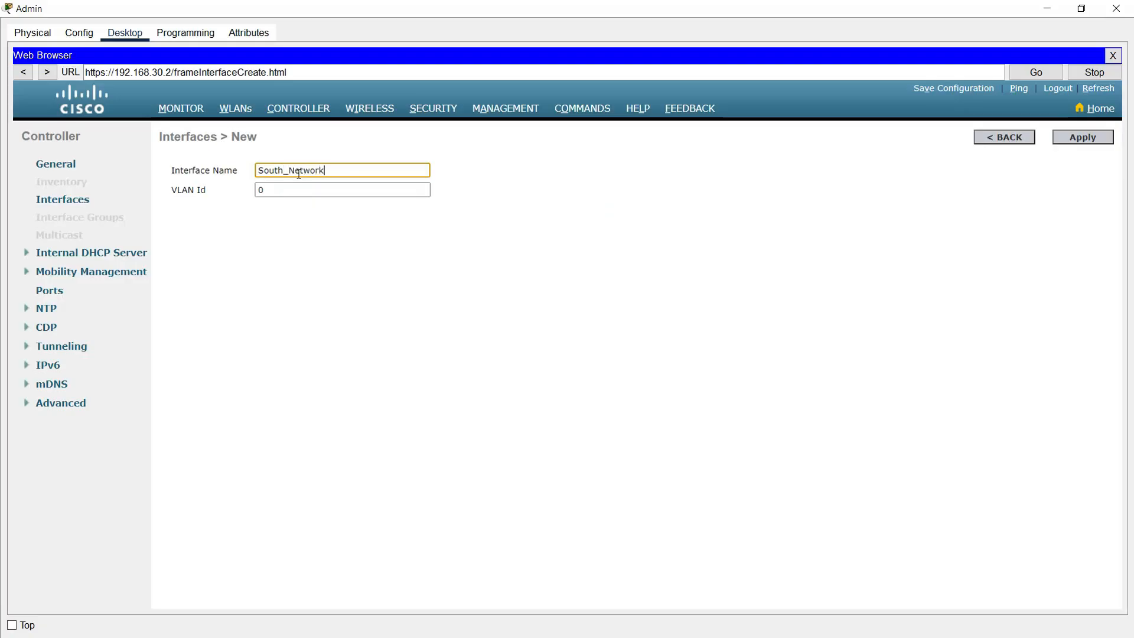
{"action": "type", "text": "_Network"}
{"action": "key", "text": "Tab"}
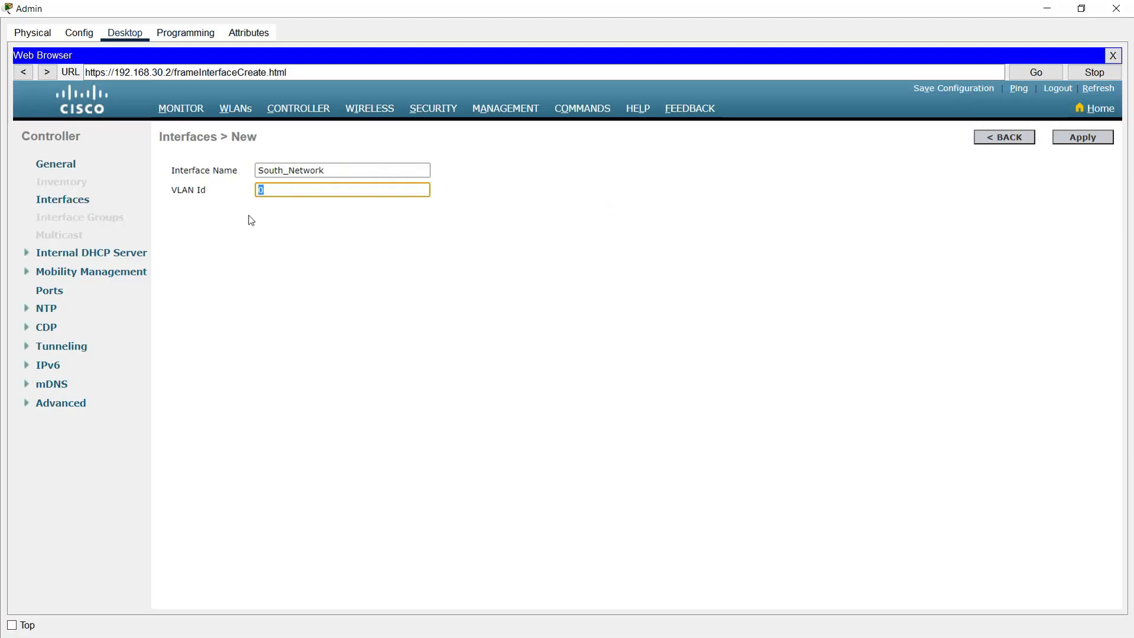
{"action": "type", "text": "10"}
{"action": "left_click", "coordinate": [292, 297]}
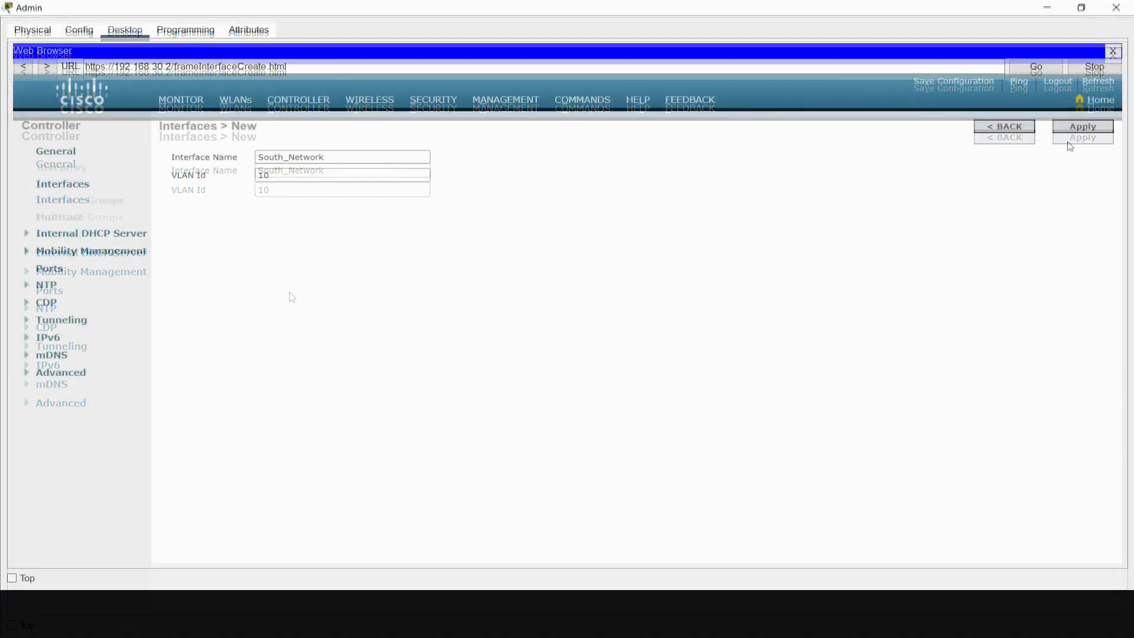
{"action": "left_click", "coordinate": [1077, 127]}
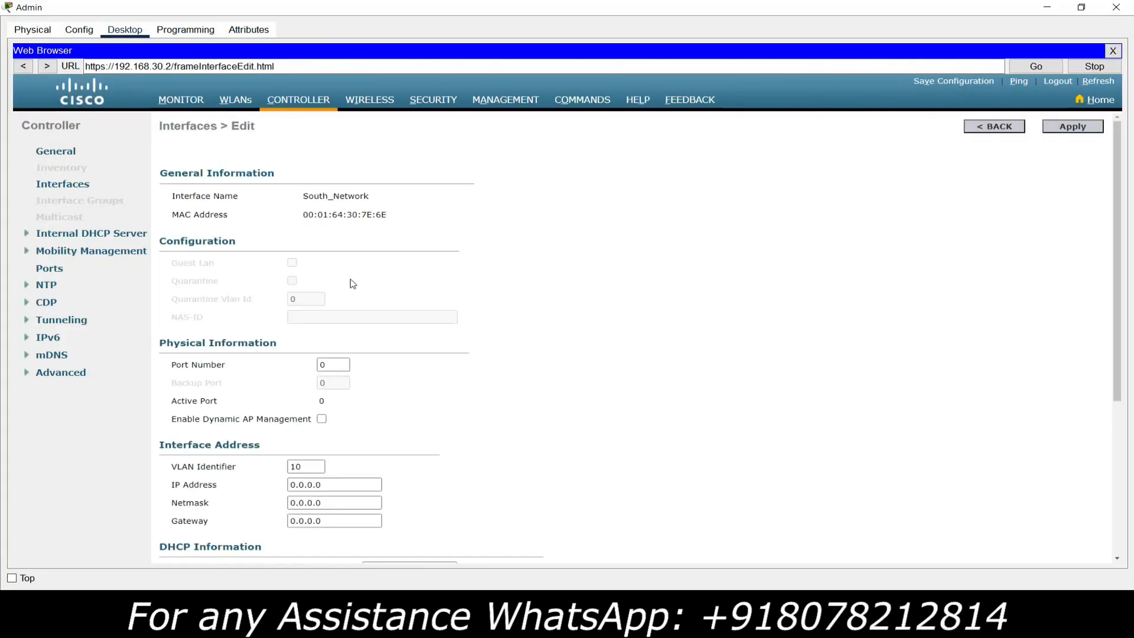
Step: Set South_Network to port 1, IP 192.168.10.2, netmask 255.255.255.0, gateway 192.168.10.1
{"action": "left_click_drag", "start_coordinate": [334, 365], "coordinate": [278, 367]}
{"action": "type", "text": "1"}
{"action": "left_click", "coordinate": [317, 424]}
{"action": "scroll", "coordinate": [317, 424], "scroll_direction": "down", "scroll_amount": 2}
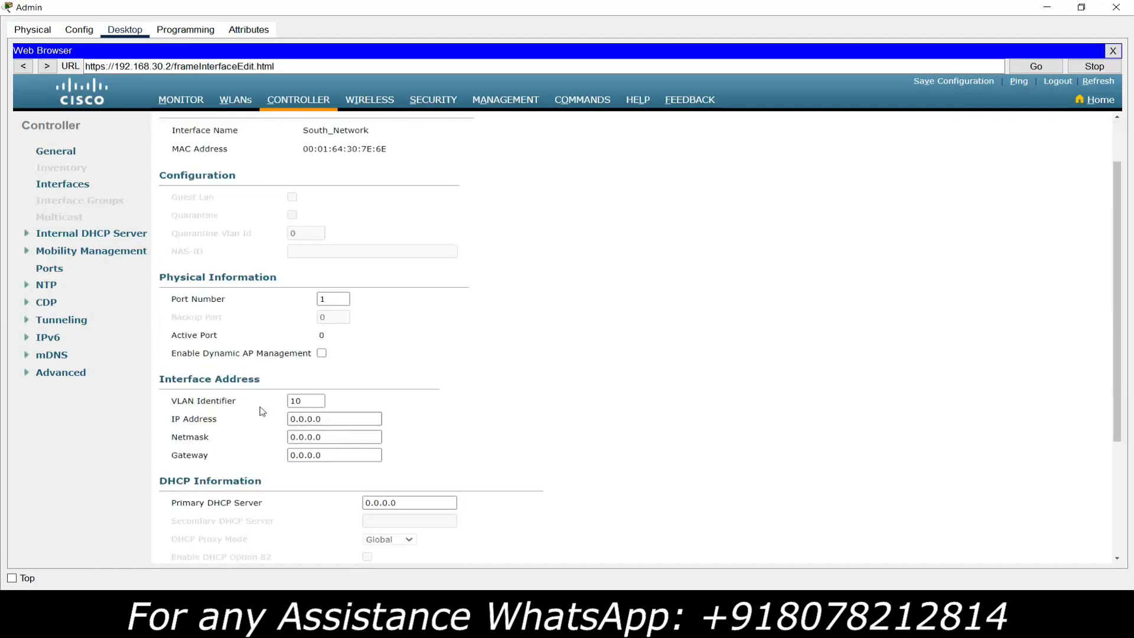
{"action": "left_click", "coordinate": [327, 420]}
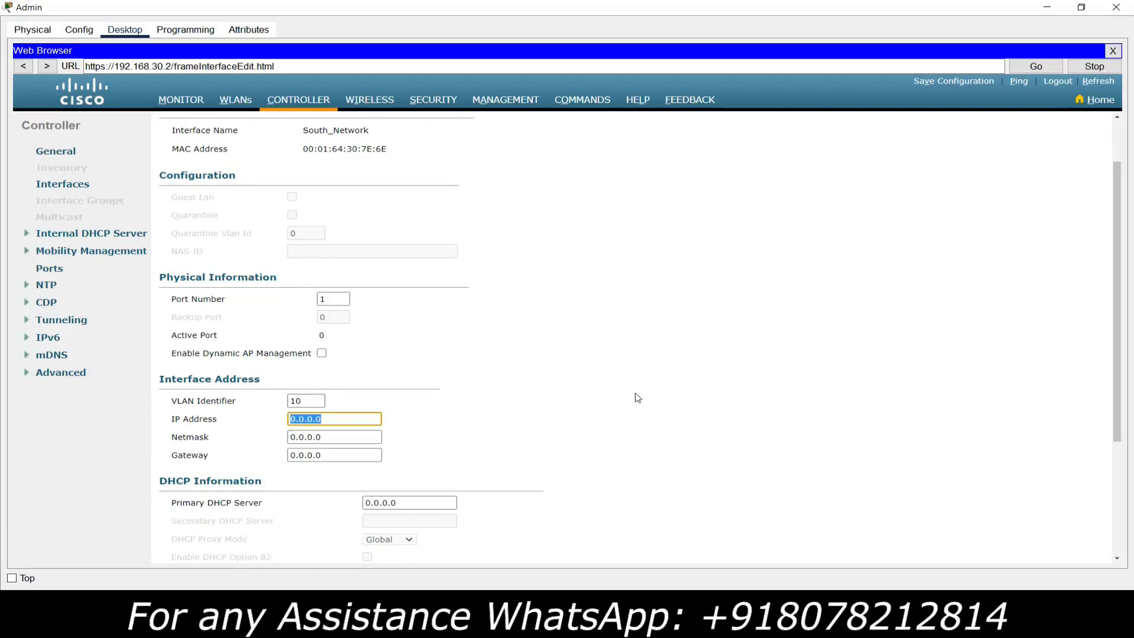
{"action": "type", "text": "192.168.10.2"}
{"action": "key", "text": "Tab"}
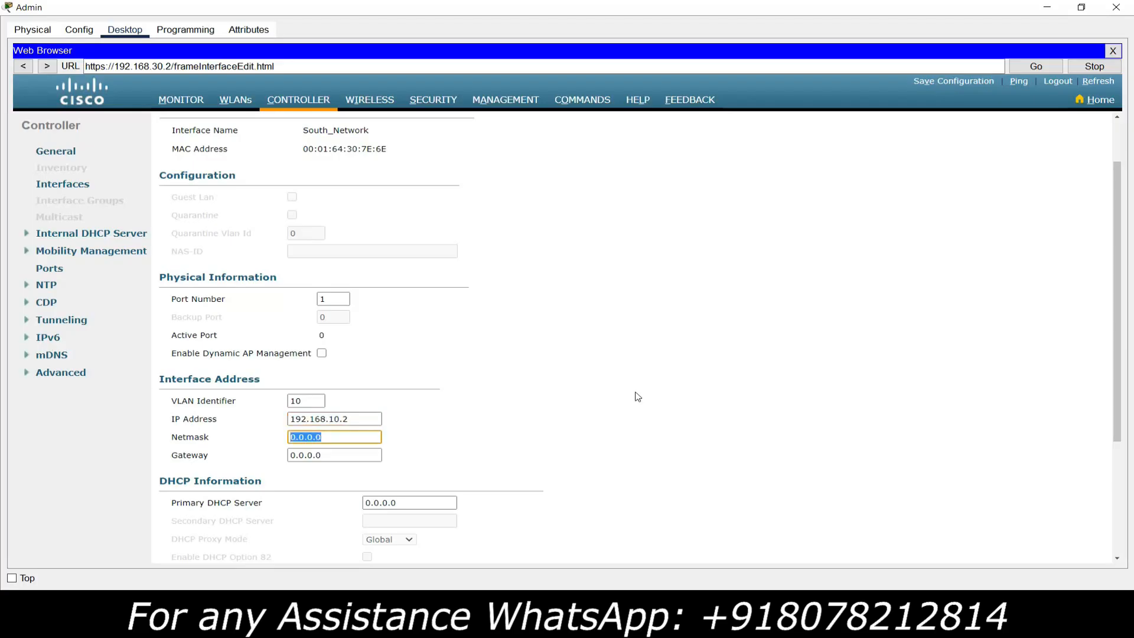
{"action": "type", "text": "192"}
{"action": "key", "text": "BackSpace"}
{"action": "key", "text": "BackSpace"}
{"action": "key", "text": "BackSpace"}
{"action": "key", "text": "BackSpace"}
{"action": "key", "text": "BackSpace"}
{"action": "key", "text": "BackSpace"}
{"action": "key", "text": "BackSpace"}
{"action": "type", "text": "255.255.255"}
{"action": "key", "text": "Tab"}
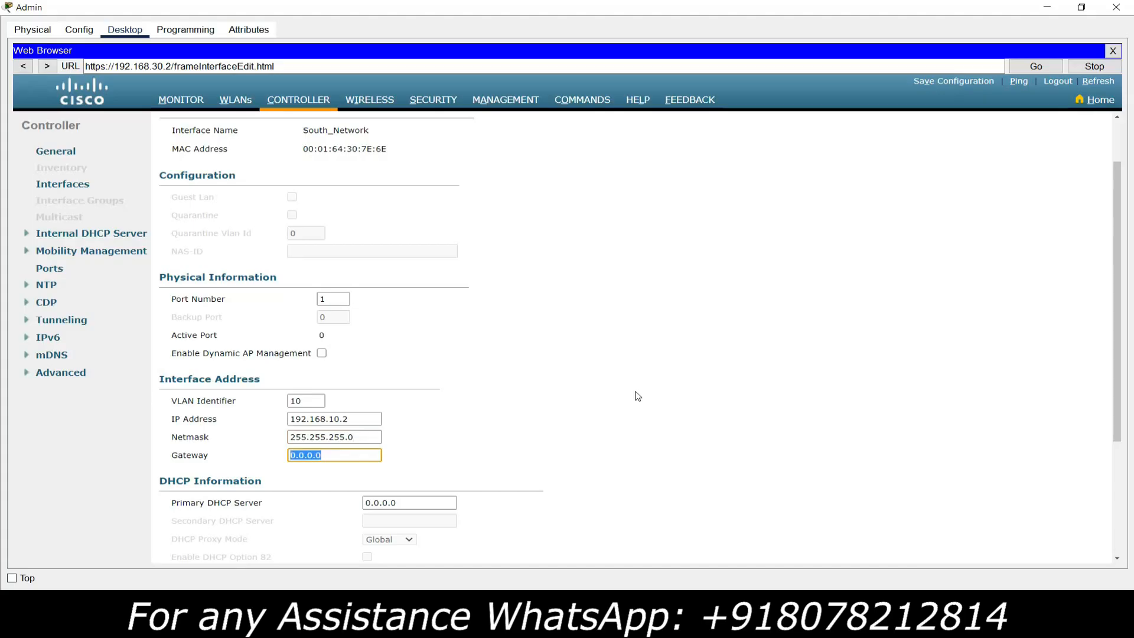
{"action": "type", "text": "192.168.10"}
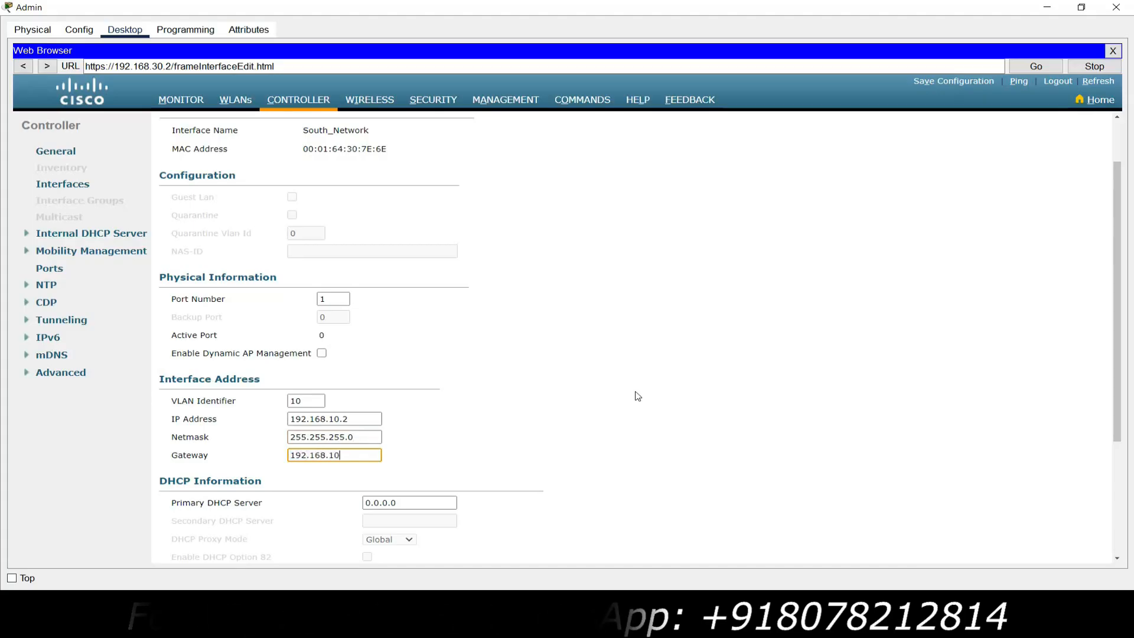
{"action": "type", "text": ".1"}
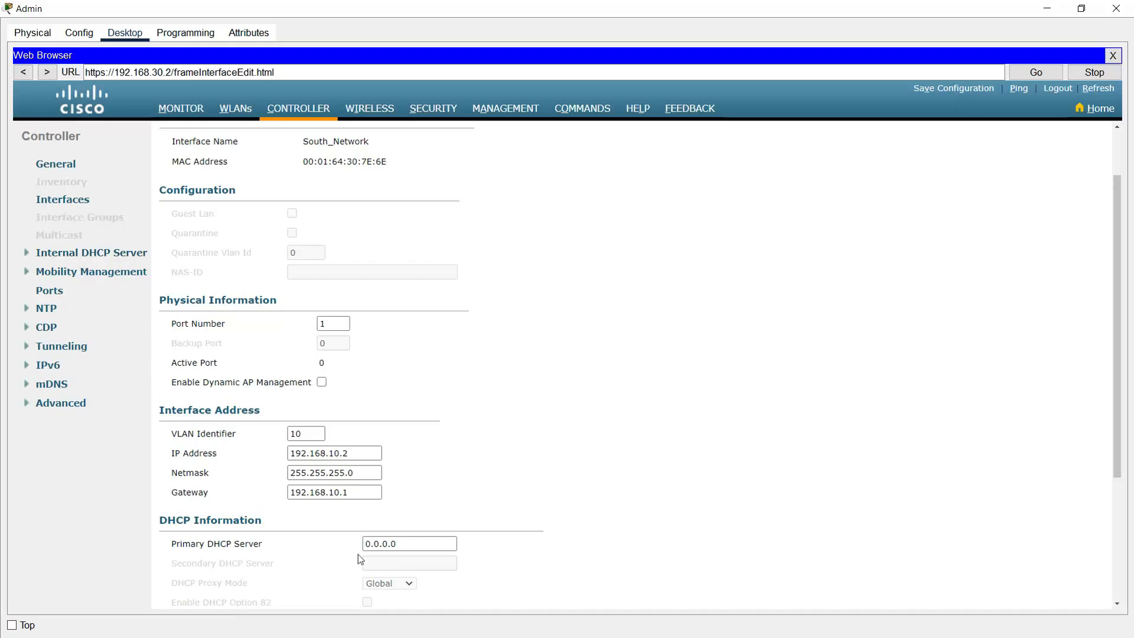
Step: Set primary DHCP server 192.168.30.2 and apply South_Network, accepting the WLAN-disabled warning
{"action": "left_click_drag", "start_coordinate": [404, 544], "coordinate": [344, 548]}
{"action": "type", "text": "192.168.30.2"}
{"action": "left_click", "coordinate": [479, 474]}
{"action": "scroll", "coordinate": [497, 478], "scroll_direction": "up", "scroll_amount": 3}
{"action": "left_click", "coordinate": [1063, 141]}
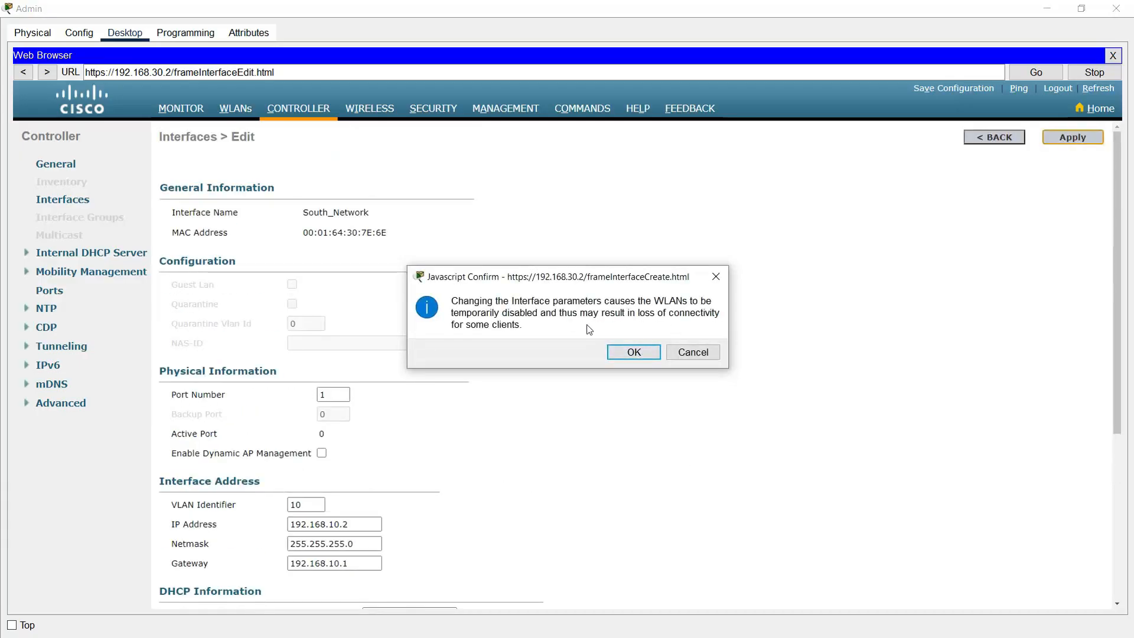
{"action": "left_click", "coordinate": [633, 352]}
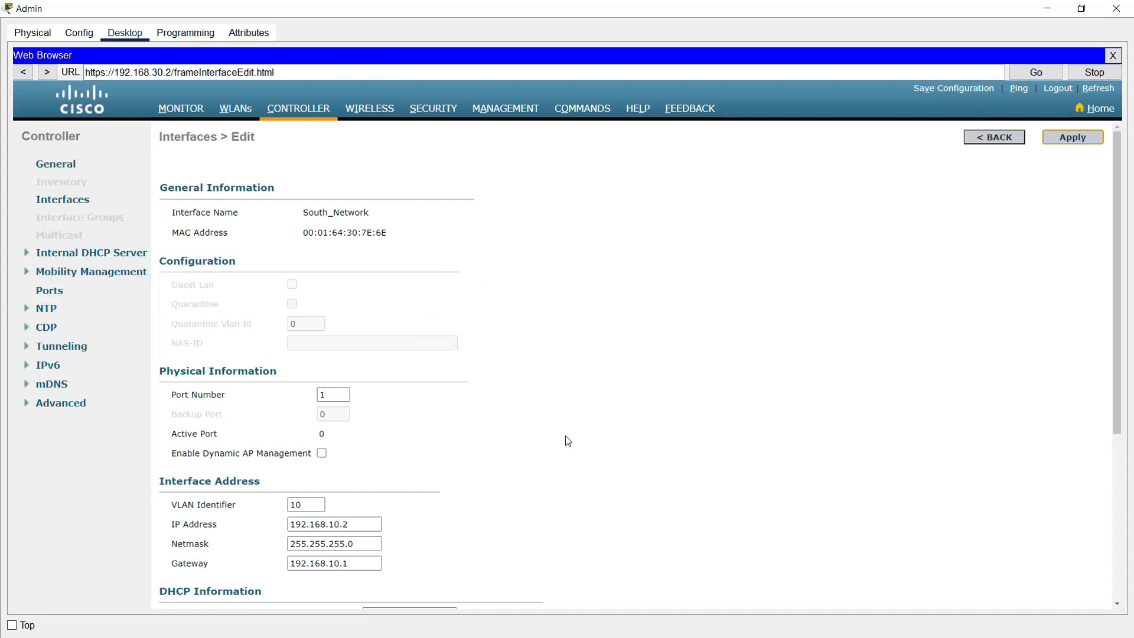
{"action": "left_click", "coordinate": [77, 201]}
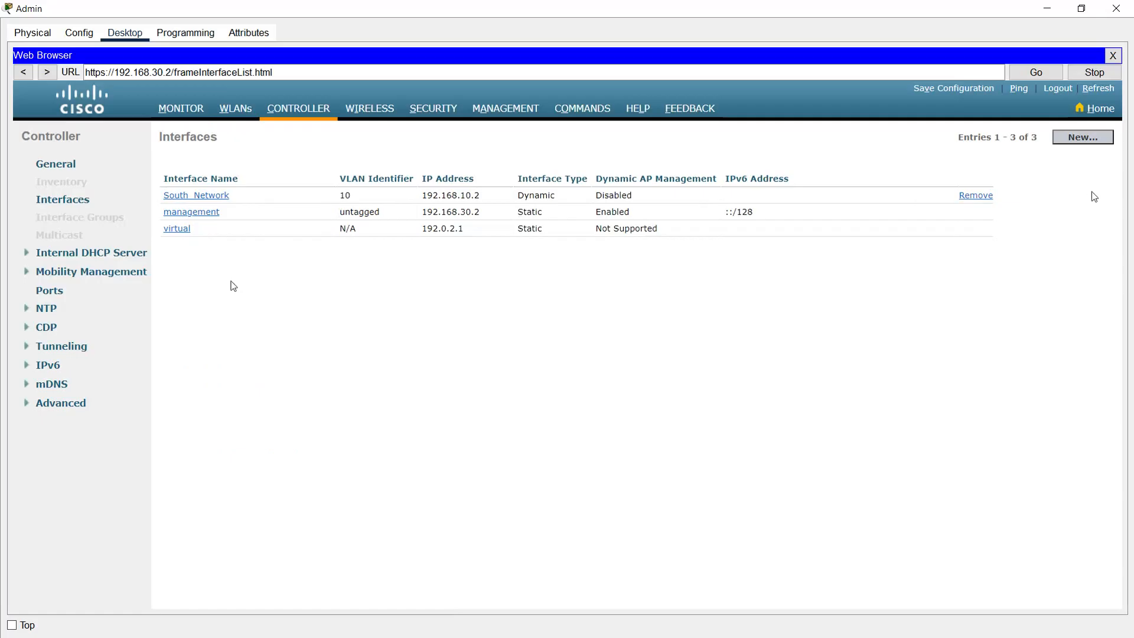
{"action": "left_click", "coordinate": [1082, 137]}
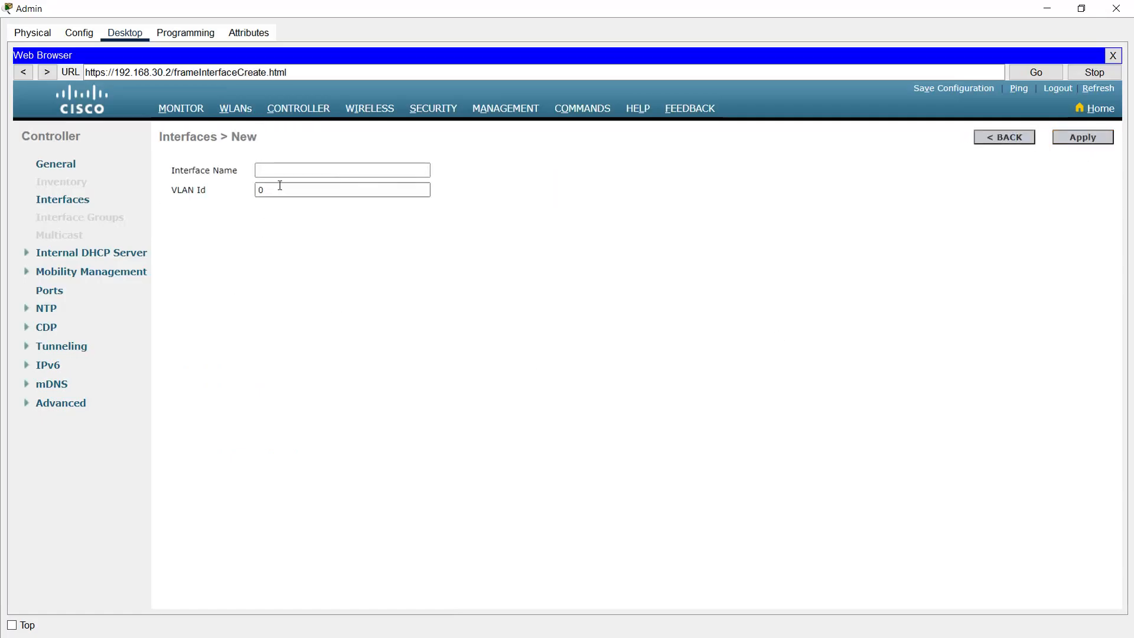
Step: Create a new interface named North_Network on VLAN 20
{"action": "left_click", "coordinate": [285, 169]}
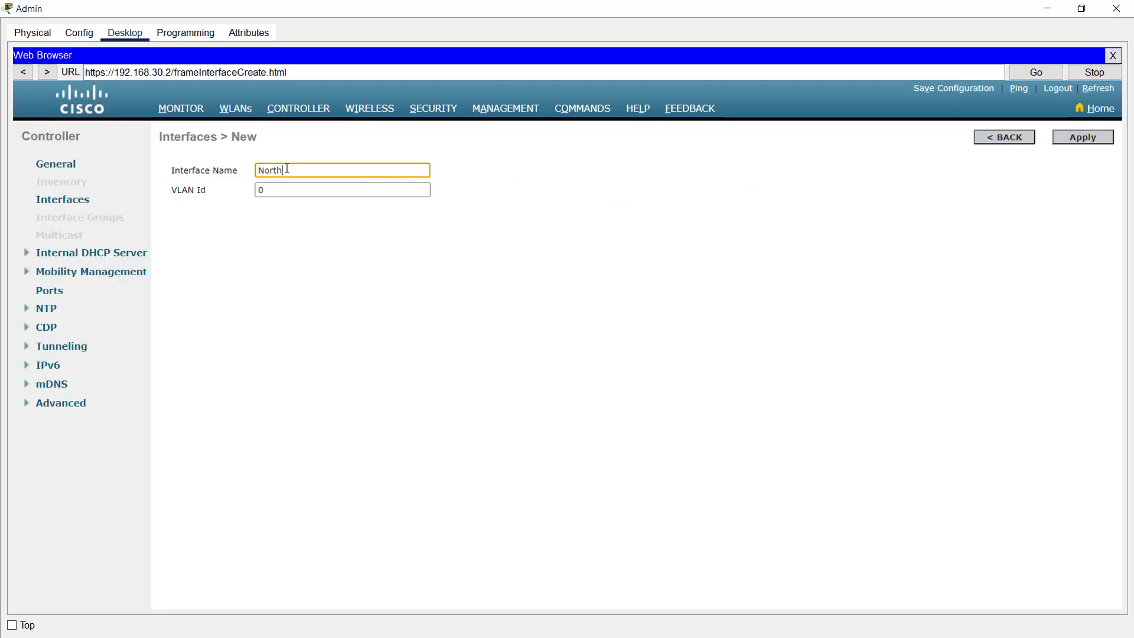
{"action": "type", "text": "North_Network"}
{"action": "key", "text": "Tab"}
{"action": "type", "text": "20"}
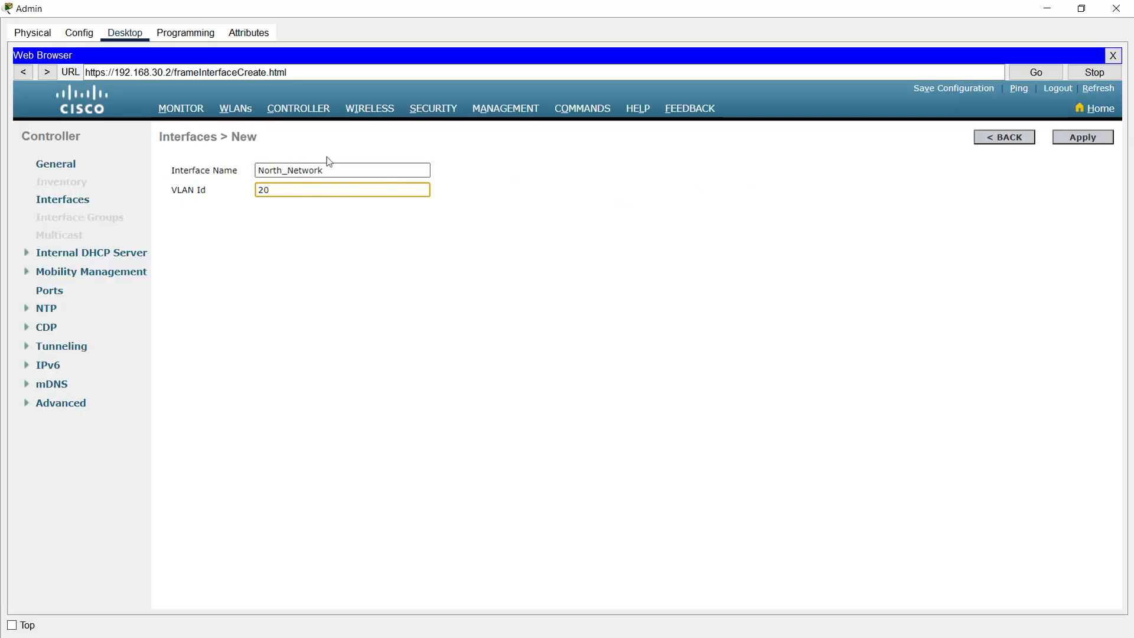
{"action": "left_click", "coordinate": [1060, 140]}
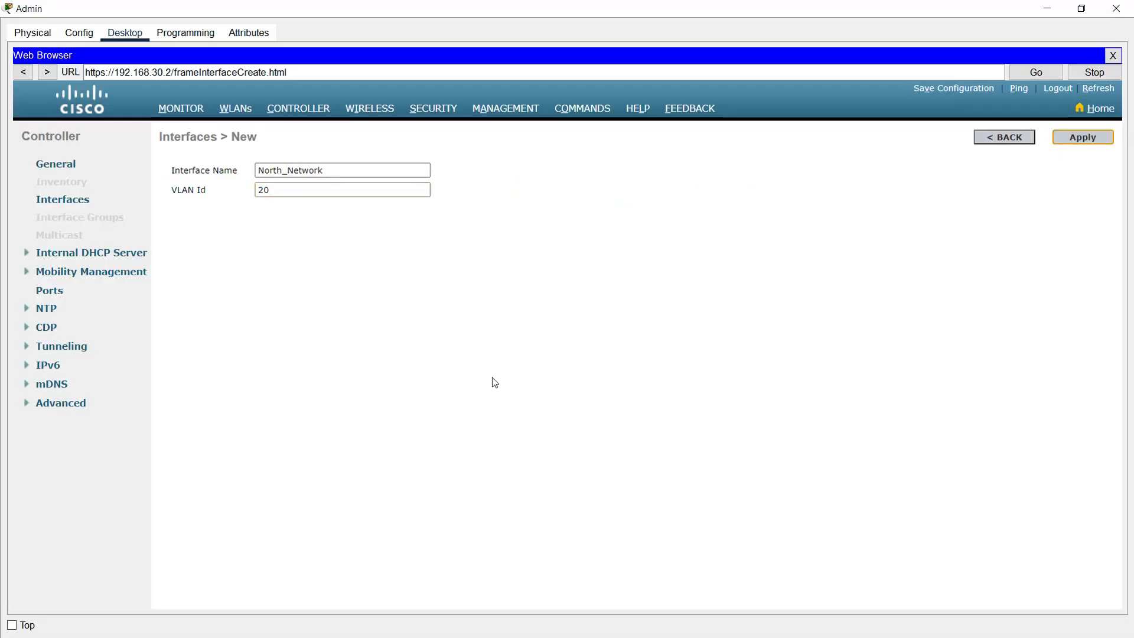
Step: Set North_Network to port 1, IP 192.168.20.2, netmask 255.255.255.0, gateway 192.168.20.1
{"action": "scroll", "coordinate": [331, 361], "scroll_direction": "down", "scroll_amount": 1}
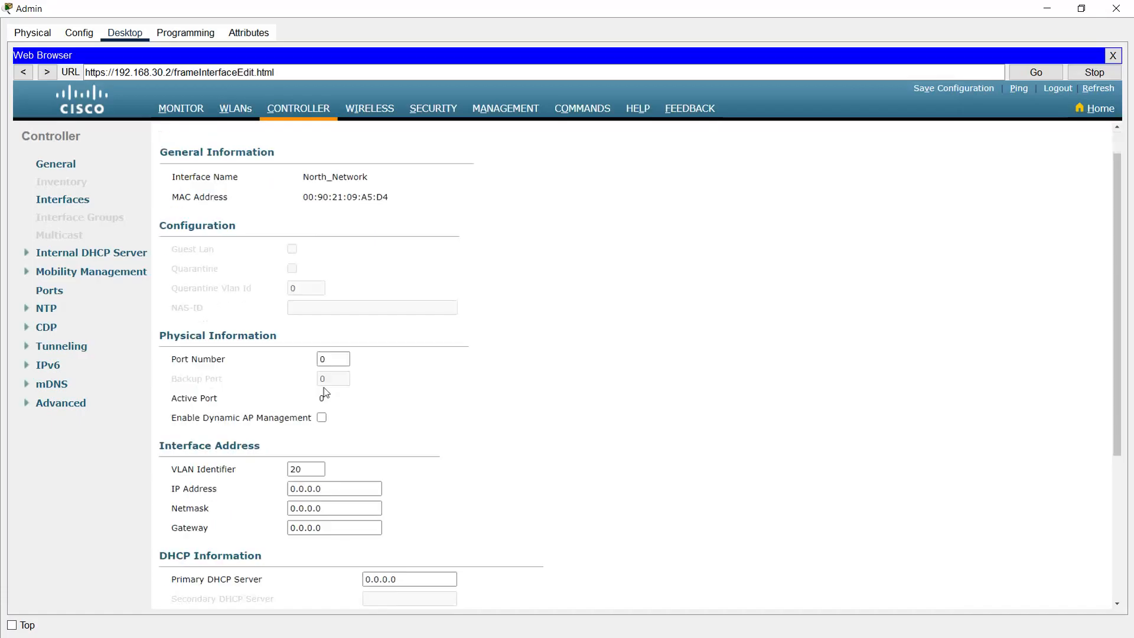
{"action": "scroll", "coordinate": [324, 387], "scroll_direction": "down", "scroll_amount": 1}
{"action": "type", "text": "1"}
{"action": "left_click", "coordinate": [511, 375]}
{"action": "scroll", "coordinate": [270, 443], "scroll_direction": "down", "scroll_amount": 1}
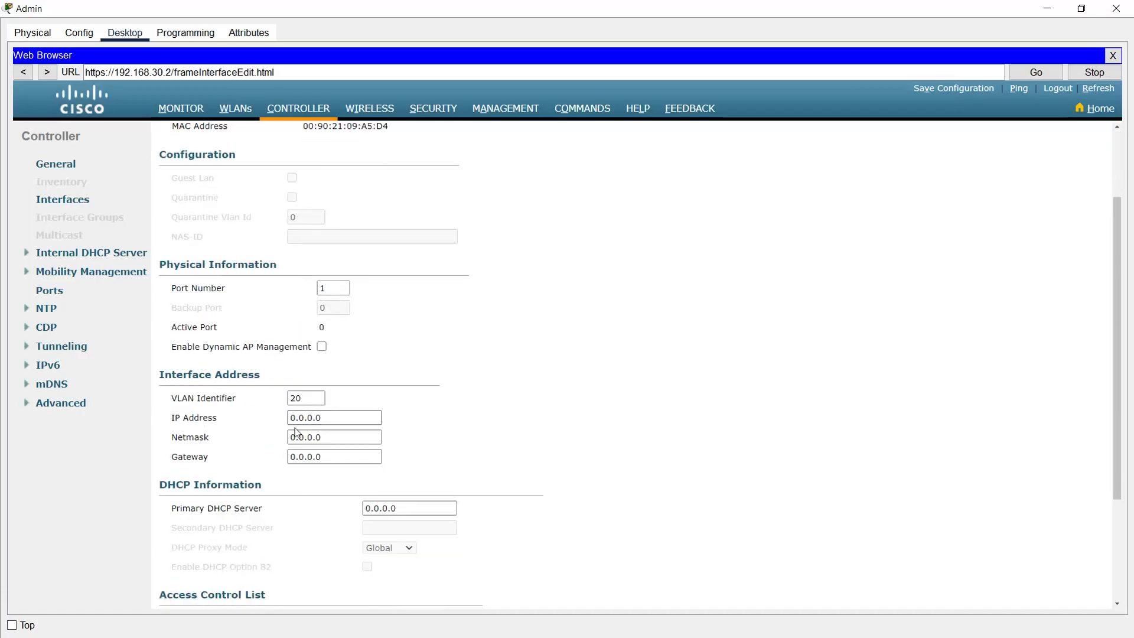
{"action": "double_click", "coordinate": [354, 418]}
{"action": "type", "text": "192.168.20.2"}
{"action": "key", "text": "Tab"}
{"action": "type", "text": "255.255.255"}
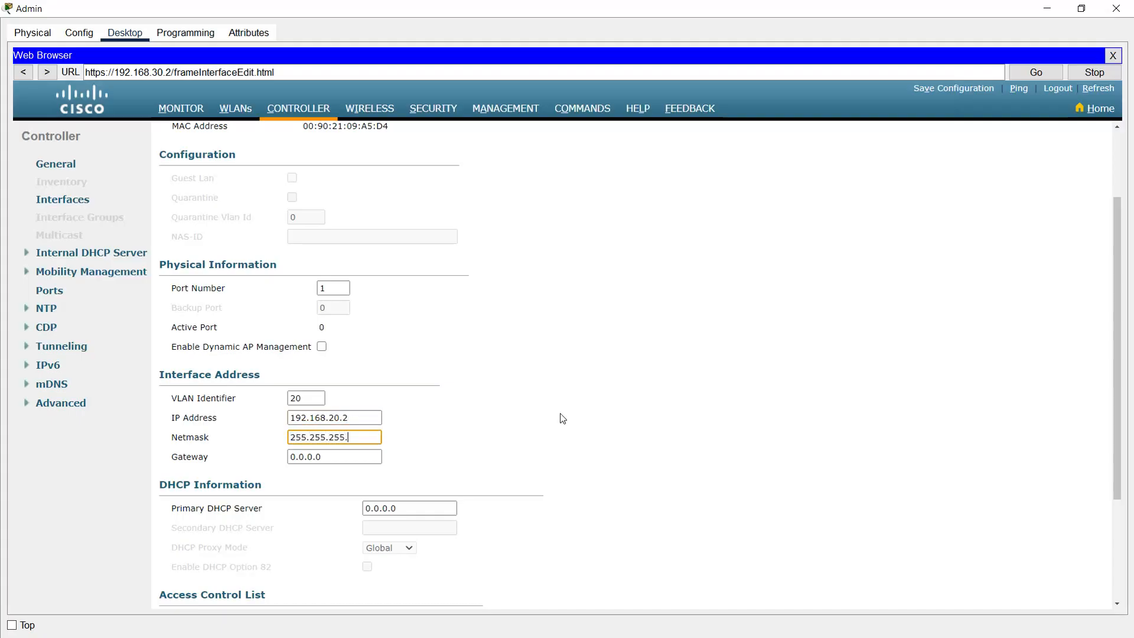
{"action": "key", "text": "Tab"}
{"action": "type", "text": "192.168."}
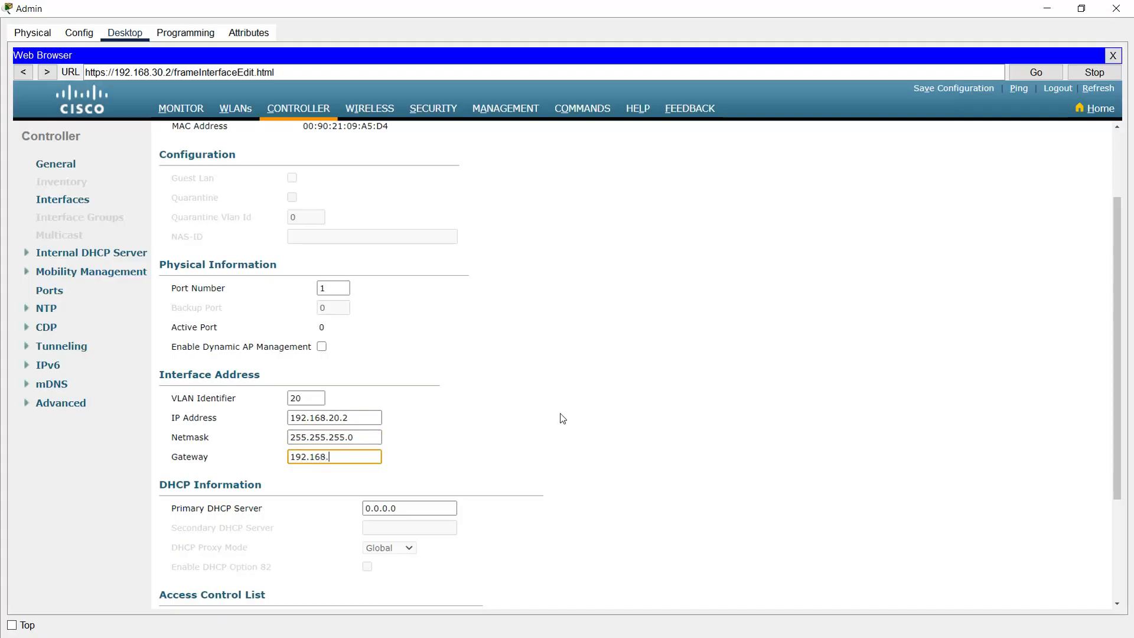
{"action": "type", "text": "20.1"}
Step: Set primary DHCP server 192.168.30.2 and apply North_Network, accepting the WLAN-disabled warning
{"action": "key", "text": "Tab"}
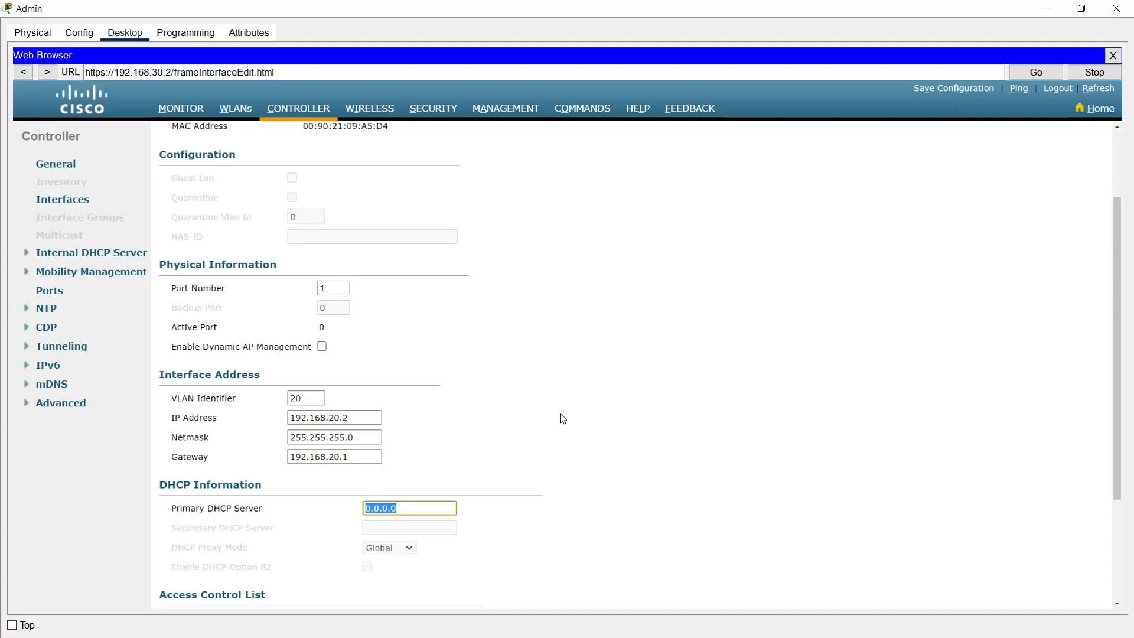
{"action": "type", "text": "192.168.30.2"}
{"action": "left_click", "coordinate": [442, 450]}
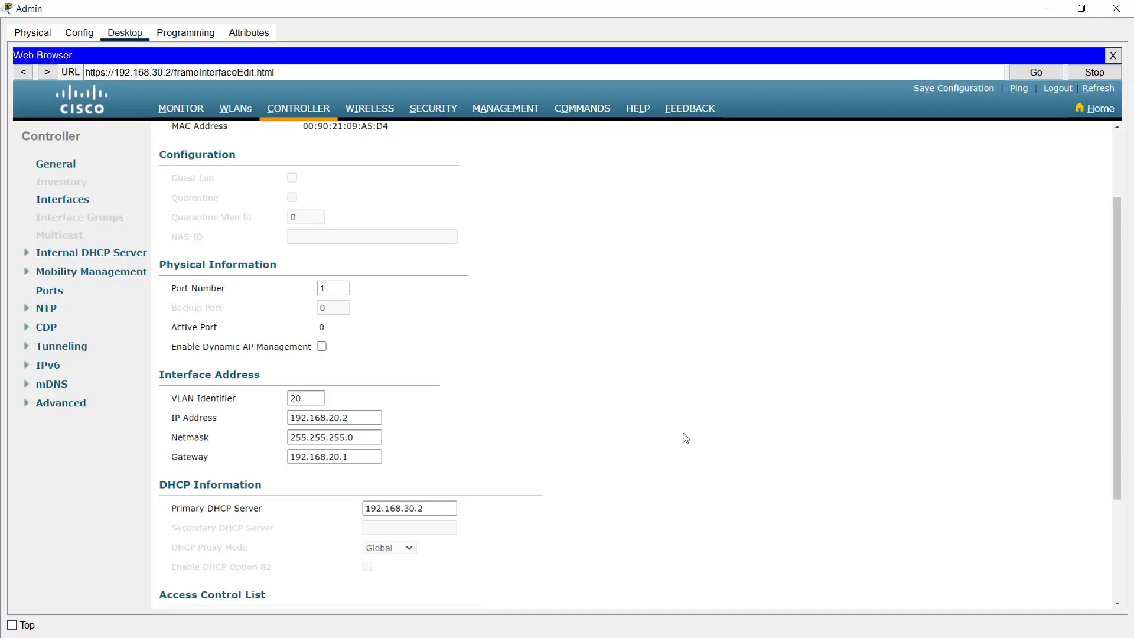
{"action": "scroll", "coordinate": [683, 441], "scroll_direction": "up", "scroll_amount": 3}
{"action": "scroll", "coordinate": [677, 443], "scroll_direction": "down", "scroll_amount": 3}
{"action": "scroll", "coordinate": [678, 442], "scroll_direction": "up", "scroll_amount": 4}
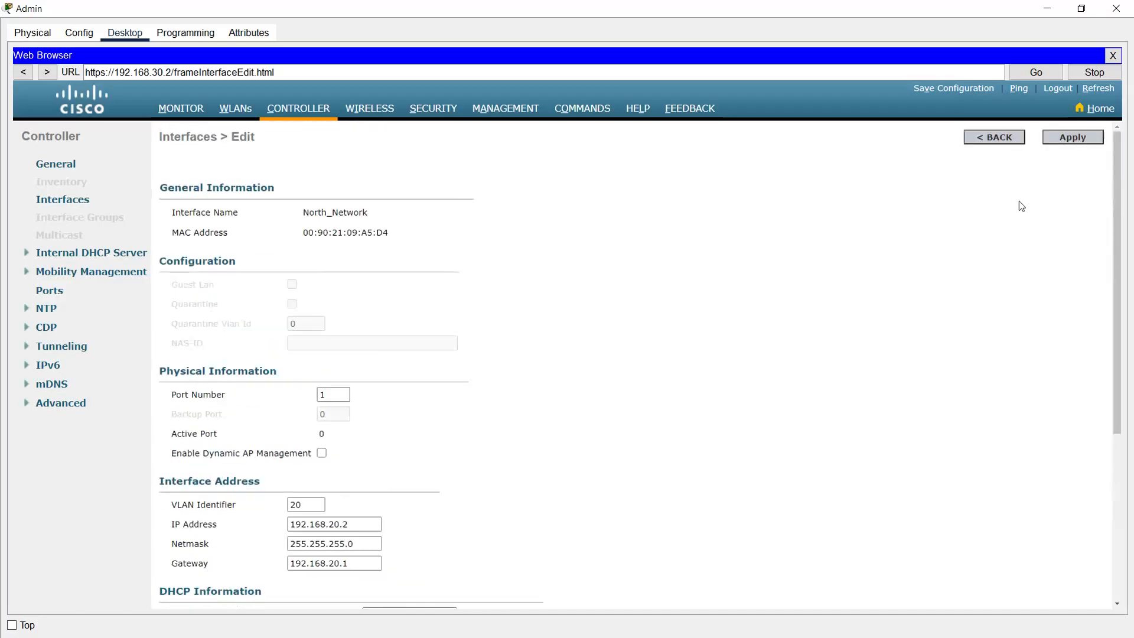
{"action": "left_click", "coordinate": [1070, 137]}
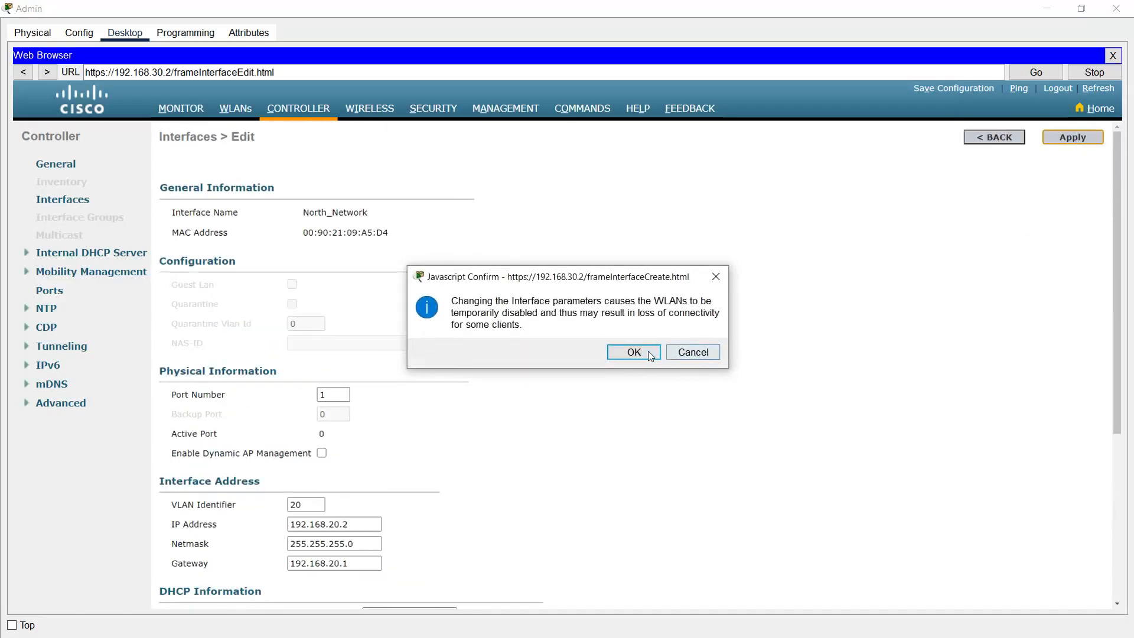
{"action": "left_click", "coordinate": [645, 354]}
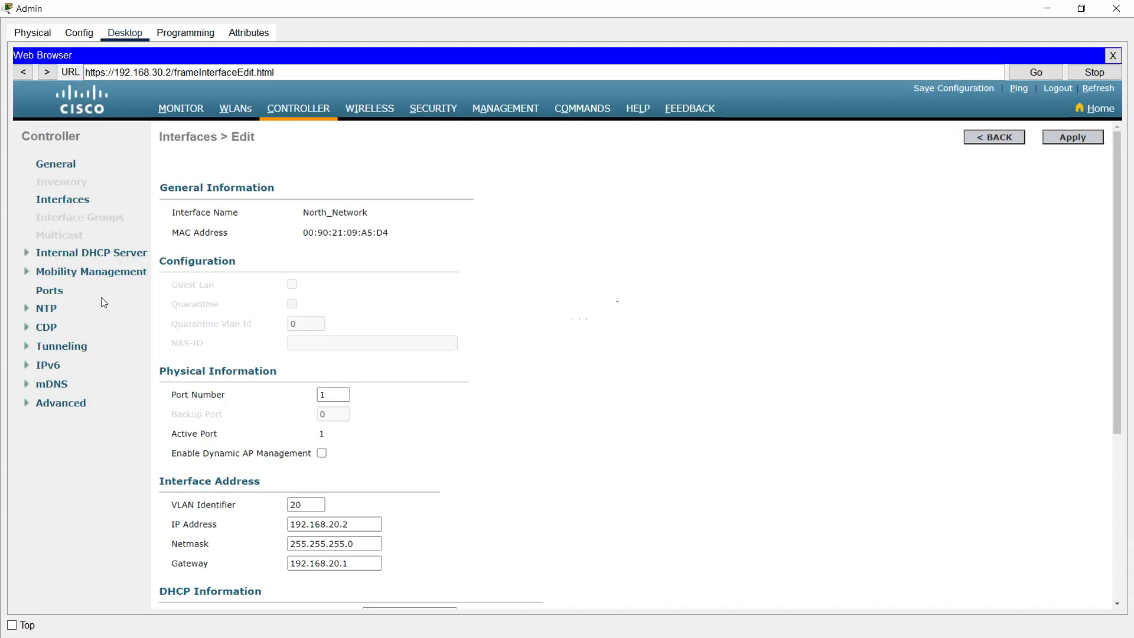
Step: Under Internal DHCP Server, create a new DHCP scope named South_DCHP
{"action": "left_click", "coordinate": [106, 254]}
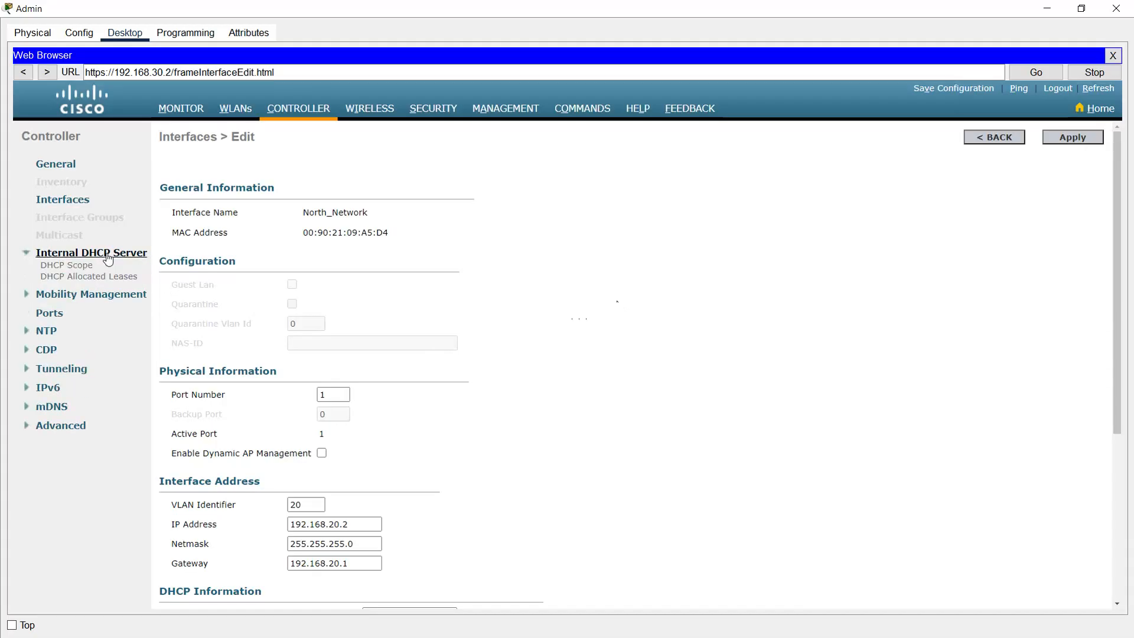
{"action": "left_click", "coordinate": [68, 265]}
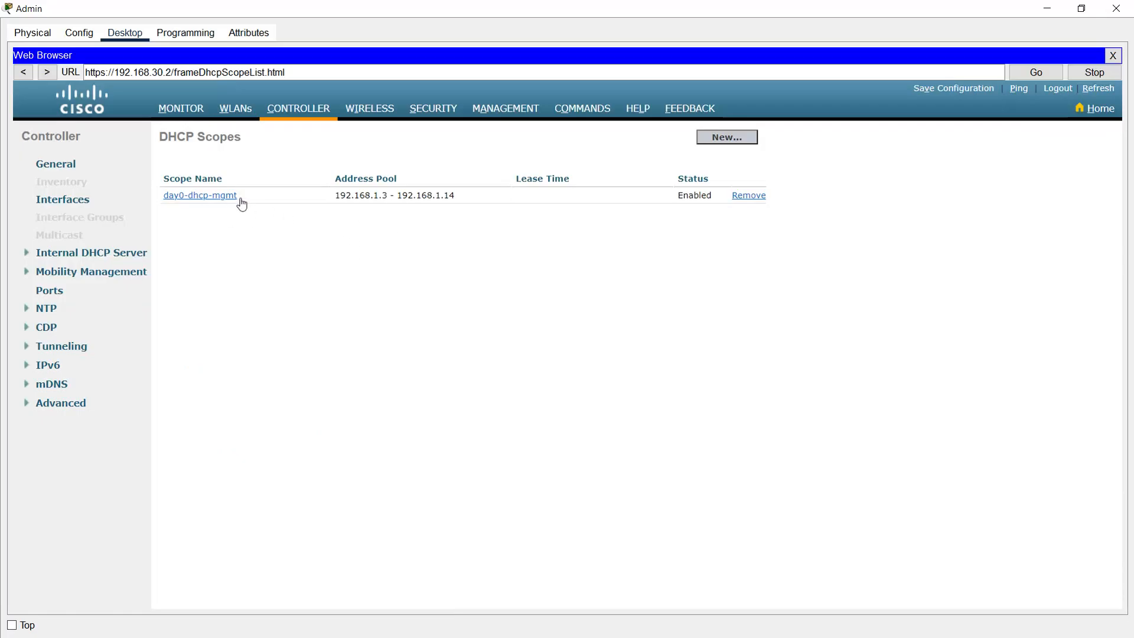
{"action": "left_click", "coordinate": [706, 140]}
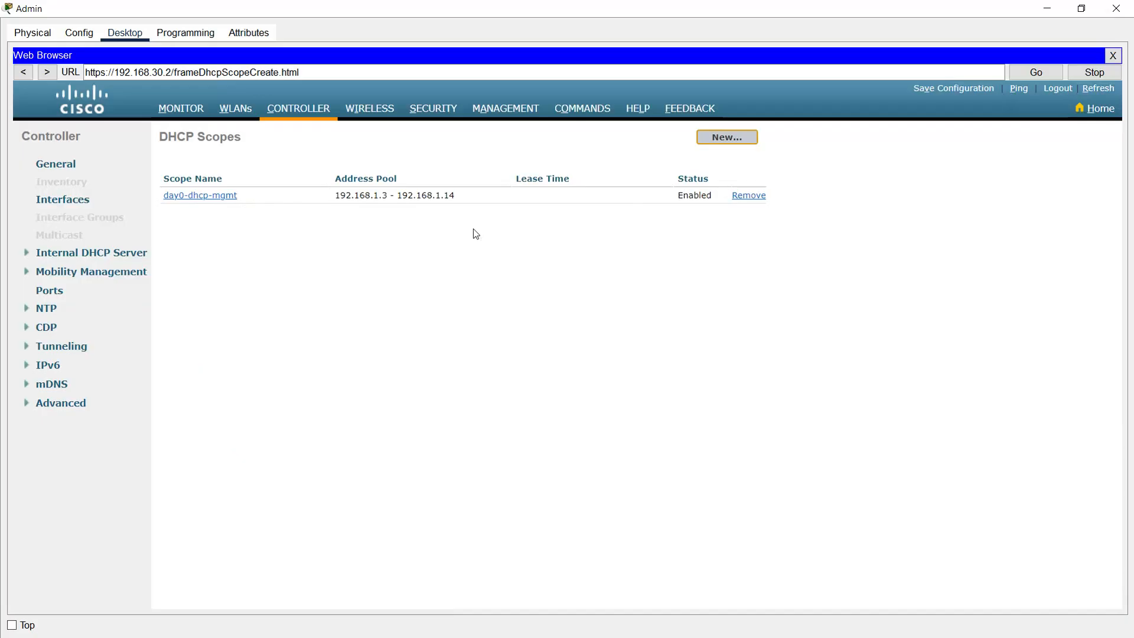
{"action": "left_click", "coordinate": [696, 140]}
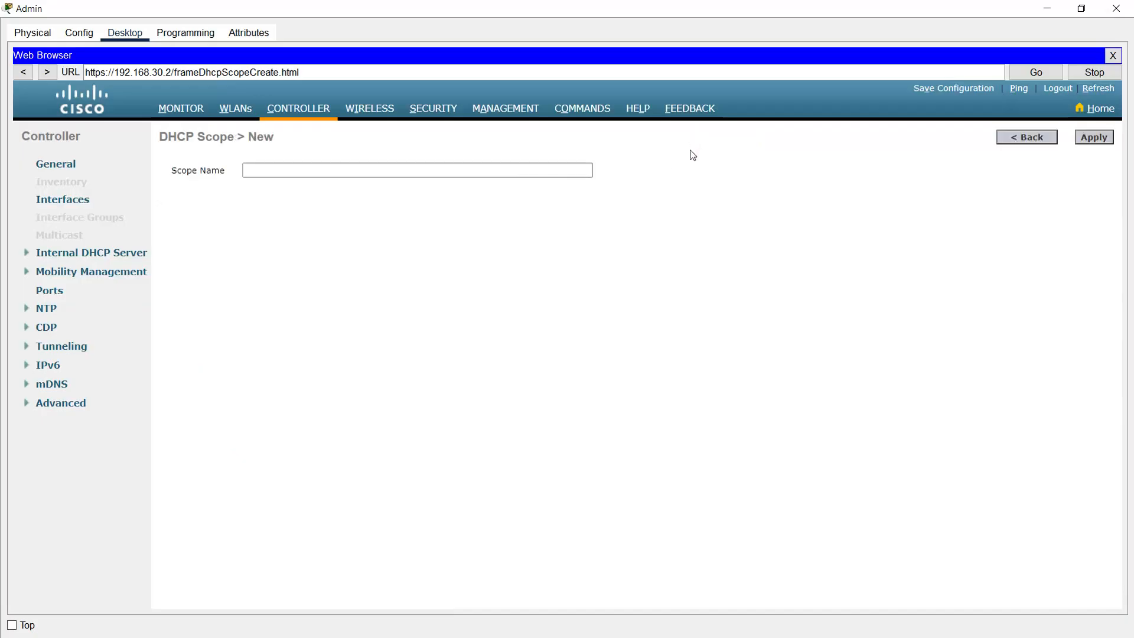
{"action": "left_click", "coordinate": [278, 171]}
{"action": "type", "text": "South_DCHP"}
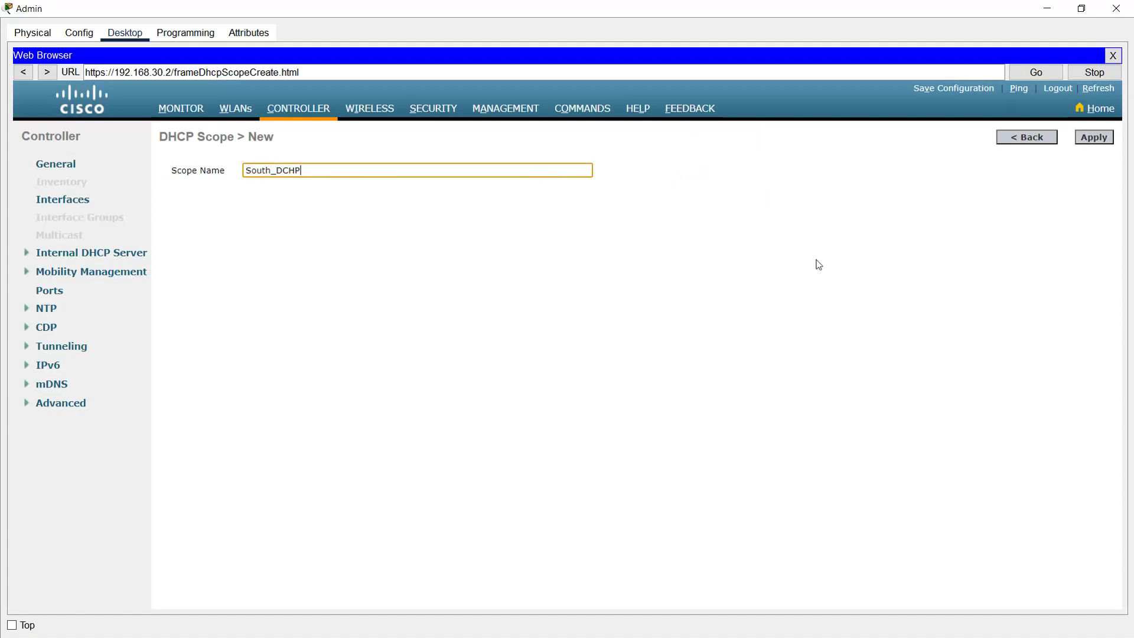
{"action": "left_click", "coordinate": [1093, 137]}
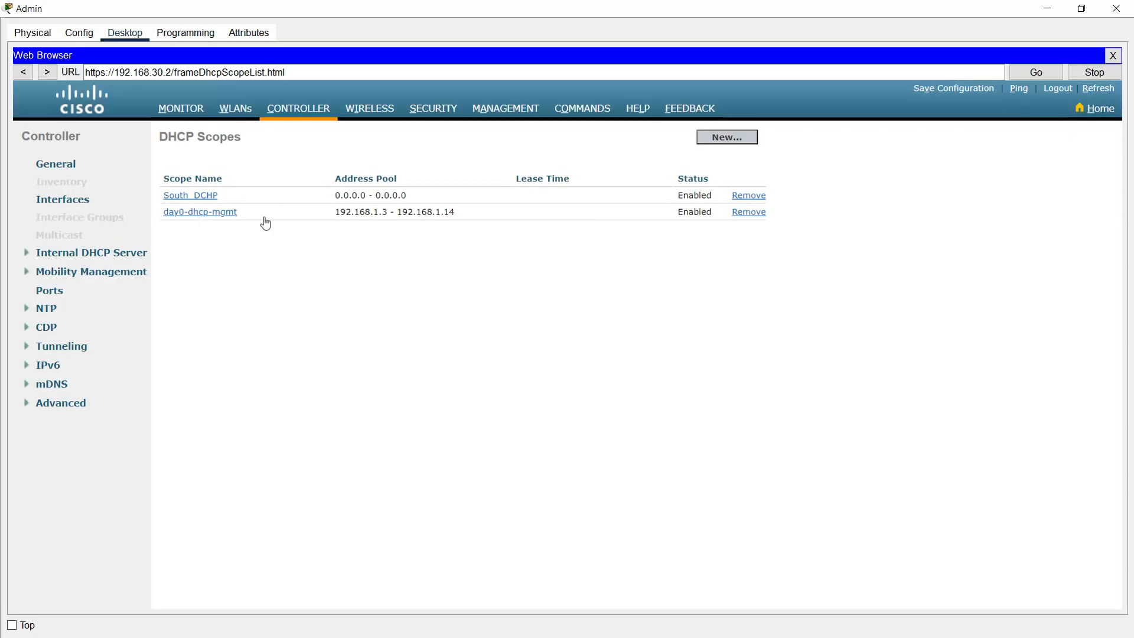
Step: Give South_DCHP pool 192.168.10.10–192.168.10.100, network 192.168.10.0, netmask 255.255.255.0
{"action": "left_click", "coordinate": [195, 197]}
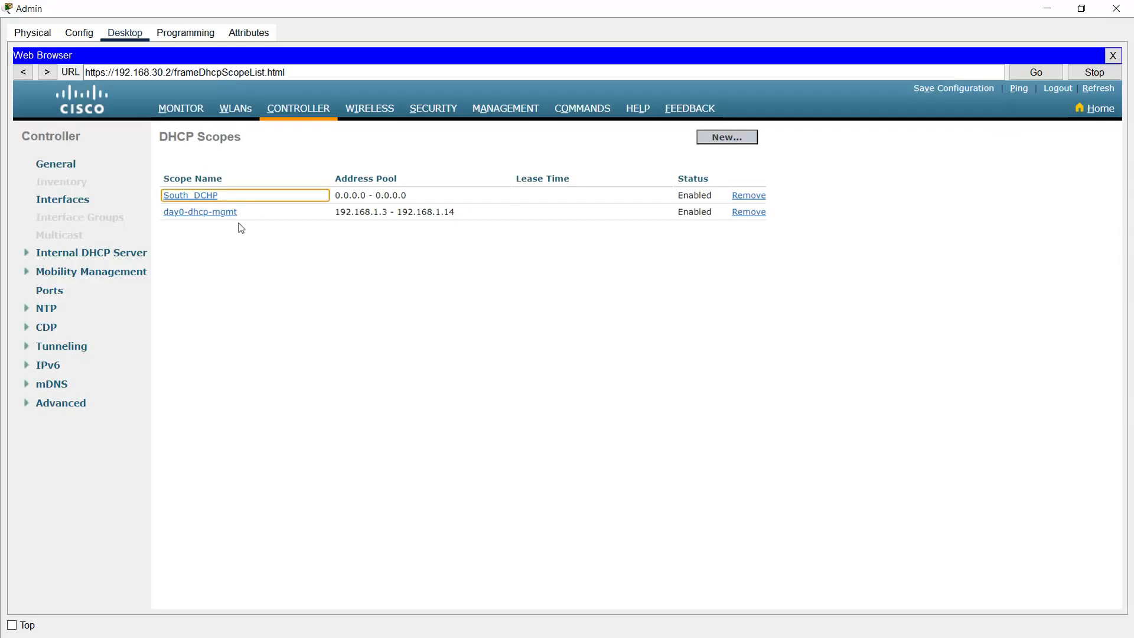
{"action": "double_click", "coordinate": [343, 199]}
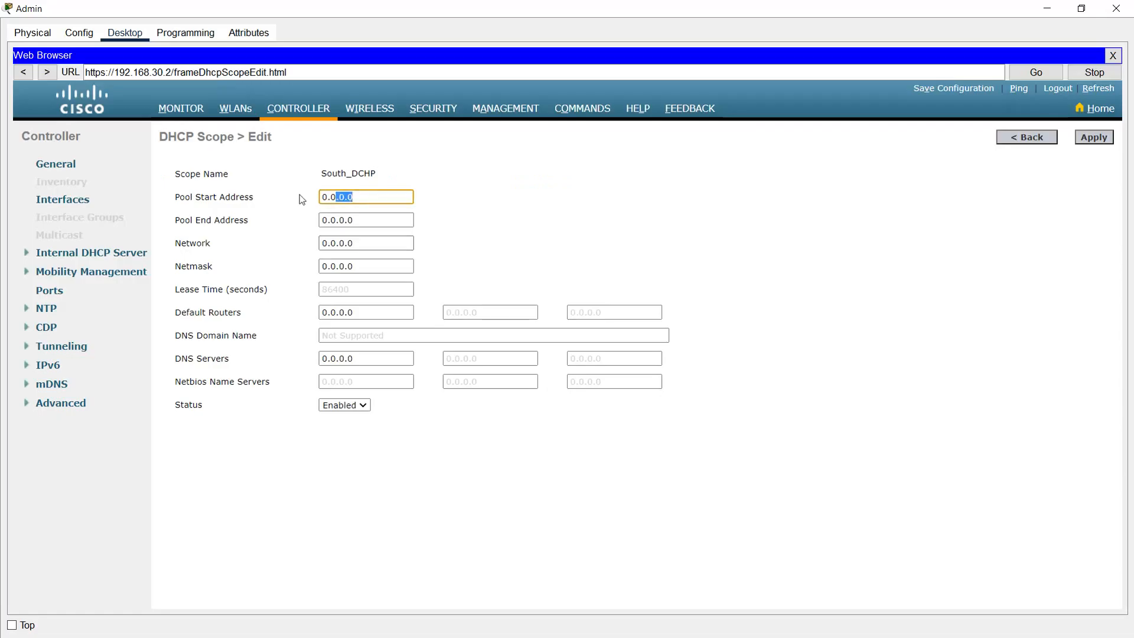
{"action": "type", "text": "192.168.10.10"}
{"action": "left_click_drag", "start_coordinate": [392, 197], "coordinate": [288, 193]}
{"action": "key", "text": "ctrl+c"}
{"action": "left_click_drag", "start_coordinate": [368, 221], "coordinate": [306, 220]}
{"action": "key", "text": "ctrl+v"}
{"action": "type", "text": "0"}
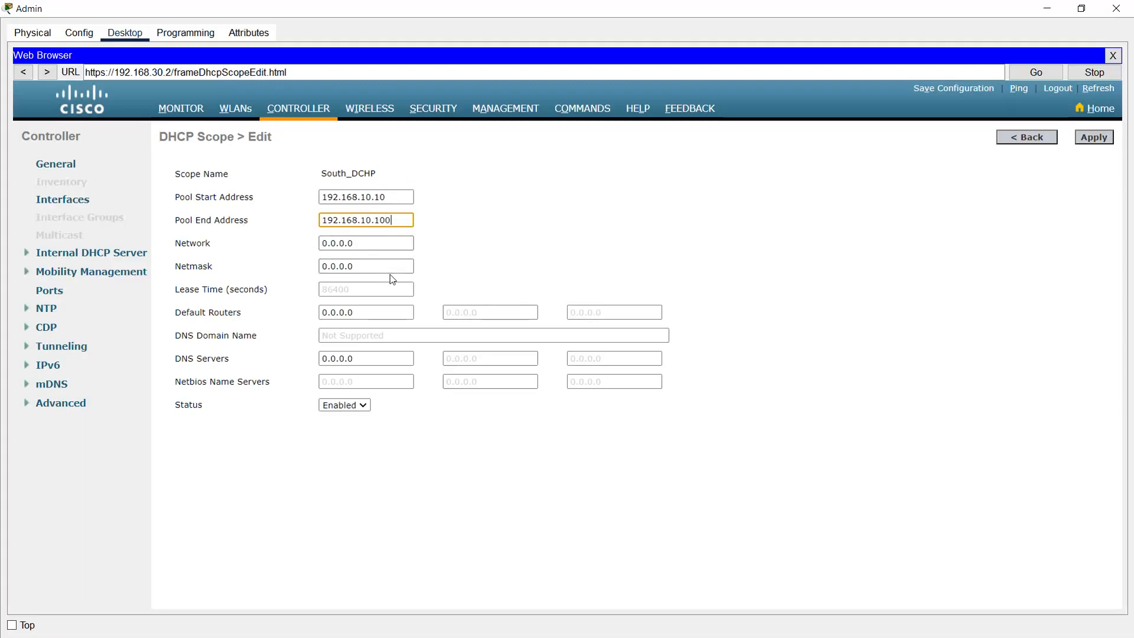
{"action": "key", "text": "Tab"}
{"action": "key", "text": "ctrl+v"}
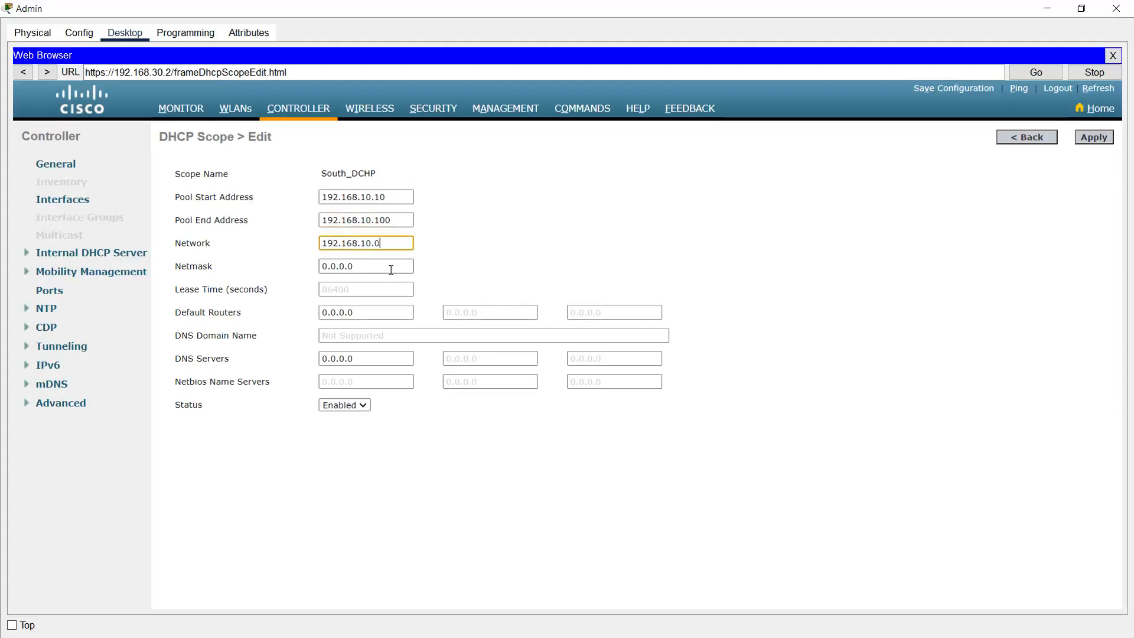
{"action": "key", "text": "Tab"}
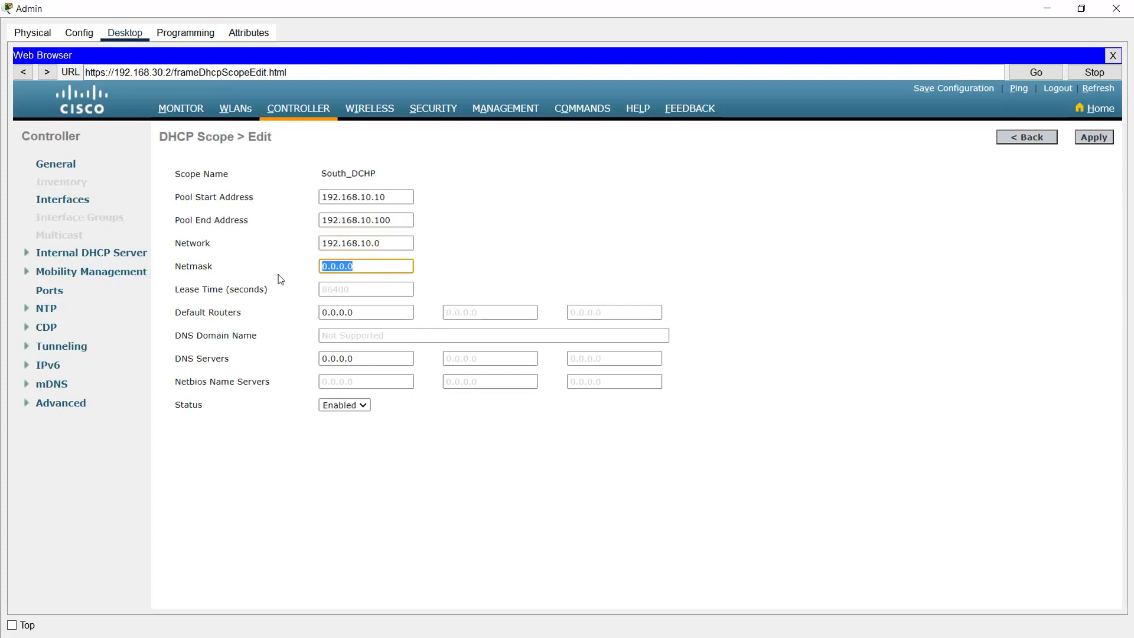
{"action": "type", "text": "255.255.255.0"}
Step: Set the scope's default router 192.168.10.1 and DNS server 8.8.8.8, then apply it
{"action": "key", "text": "Tab"}
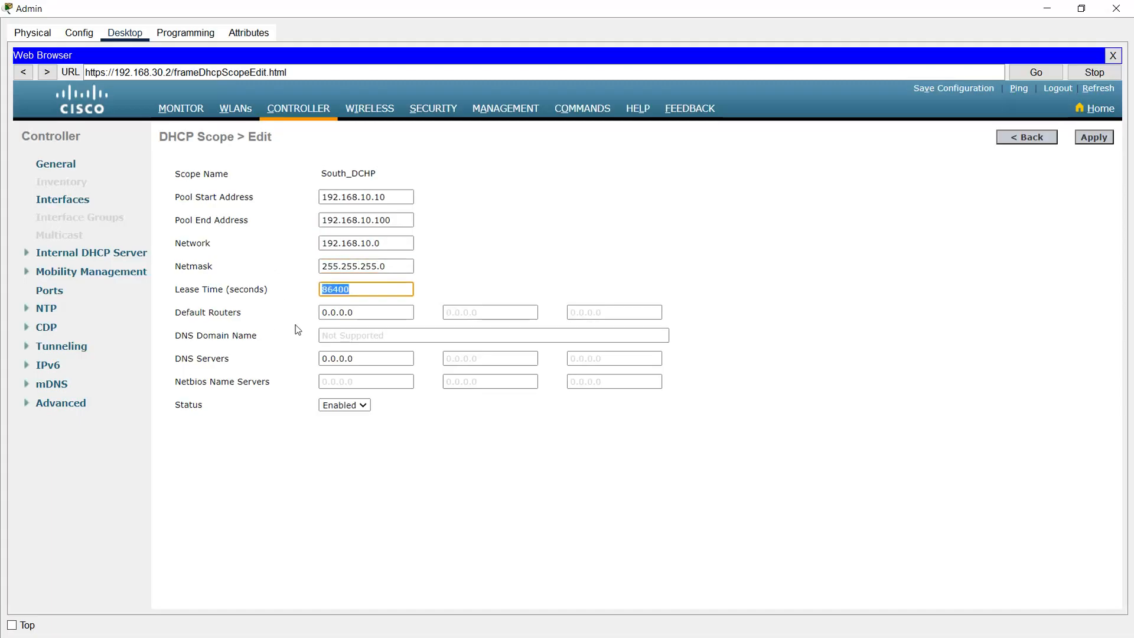
{"action": "key", "text": "Tab"}
{"action": "type", "text": "192.168.10.1"}
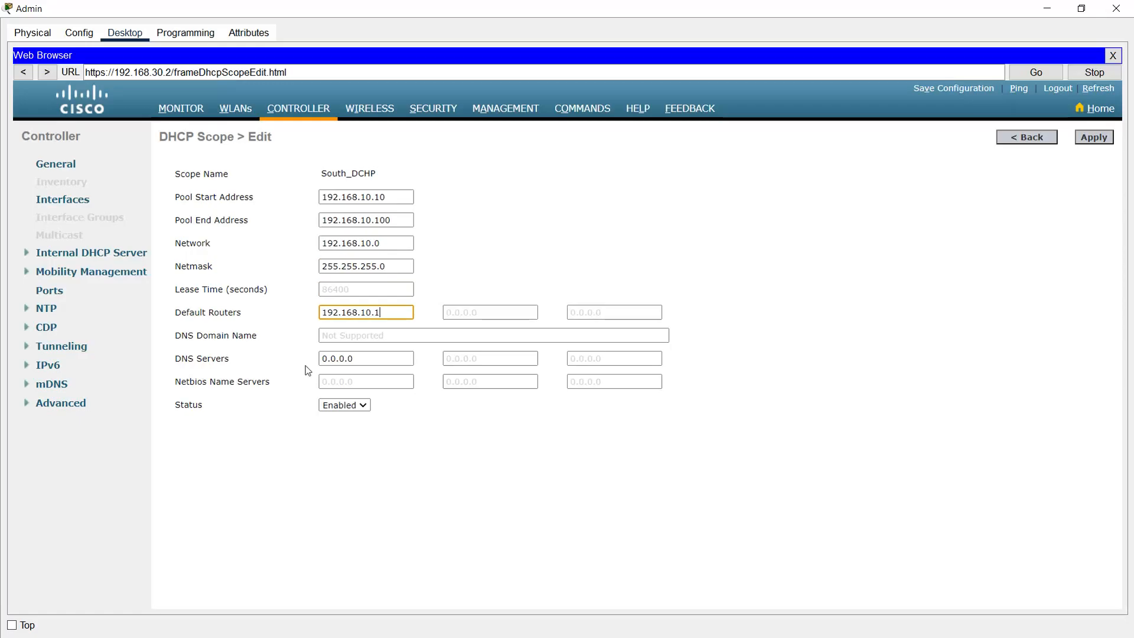
{"action": "key", "text": "Tab"}
{"action": "type", "text": "8.8.8."}
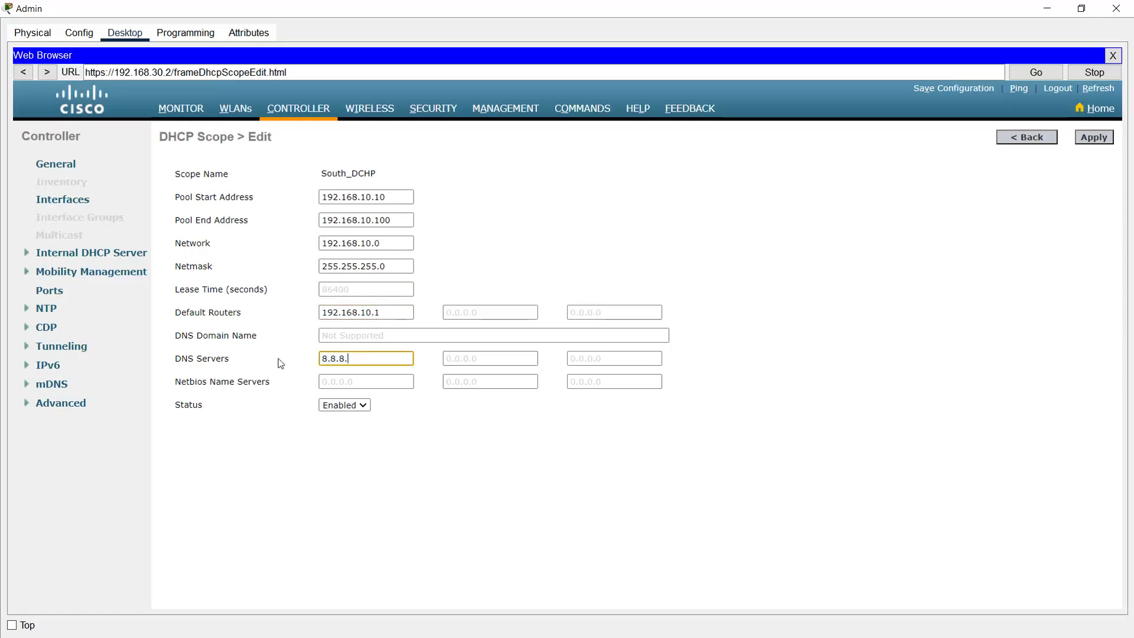
{"action": "left_click", "coordinate": [429, 465]}
{"action": "left_click", "coordinate": [1089, 141]}
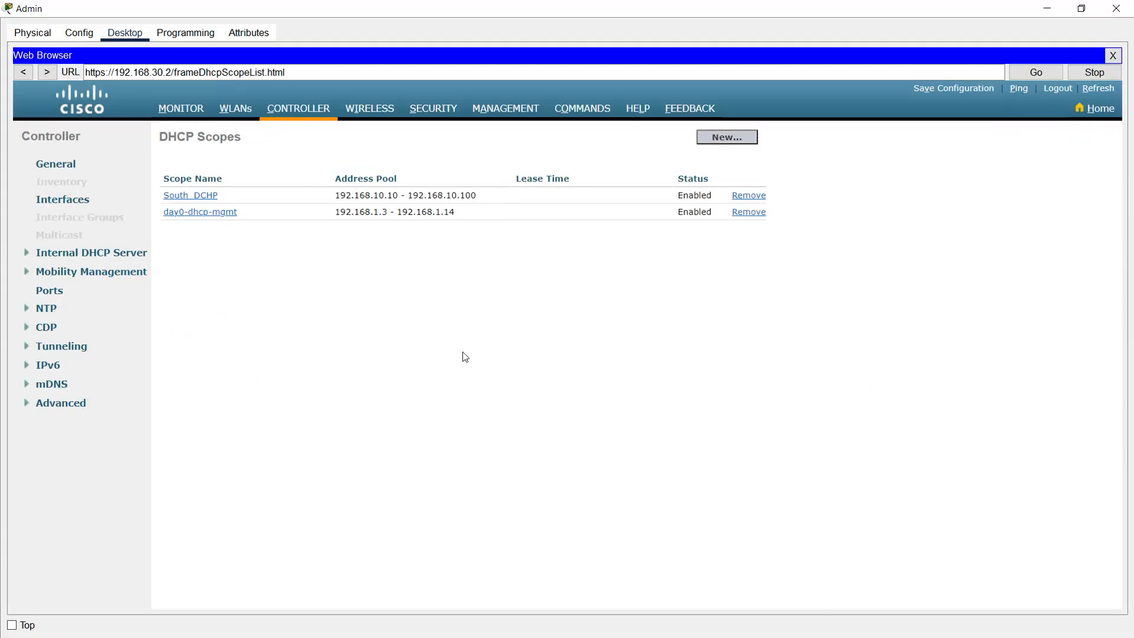
Step: Create a new DHCP scope named North_DHCP
{"action": "left_click", "coordinate": [720, 140]}
{"action": "left_click", "coordinate": [281, 172]}
{"action": "type", "text": "North_DCH"}
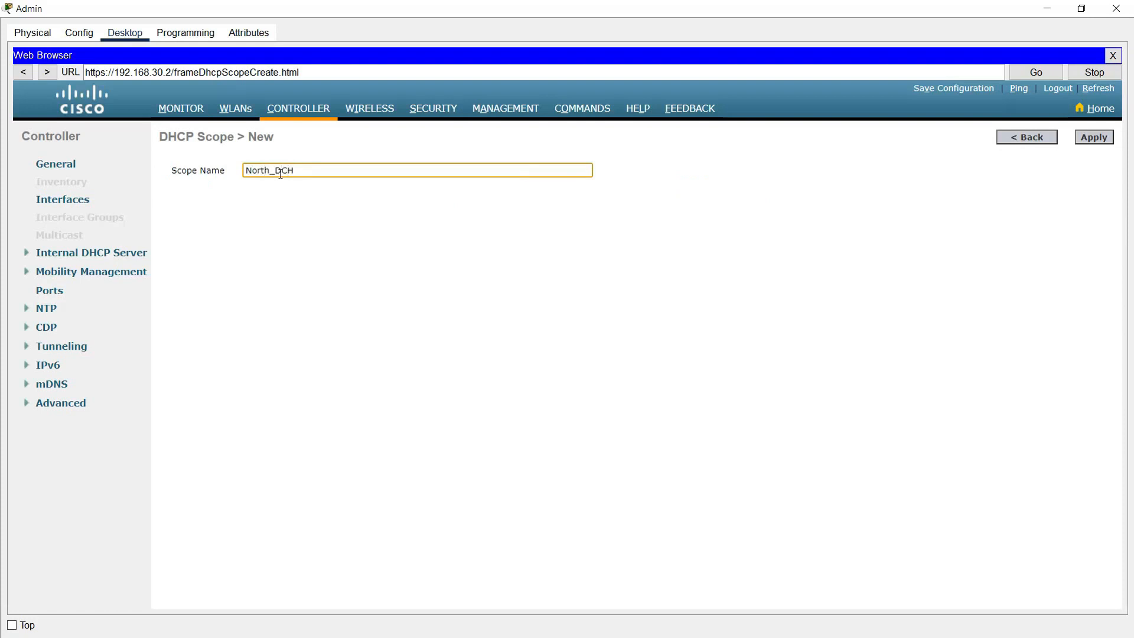
{"action": "type", "text": "PHCP"}
{"action": "left_click", "coordinate": [750, 237]}
{"action": "left_click", "coordinate": [1091, 139]}
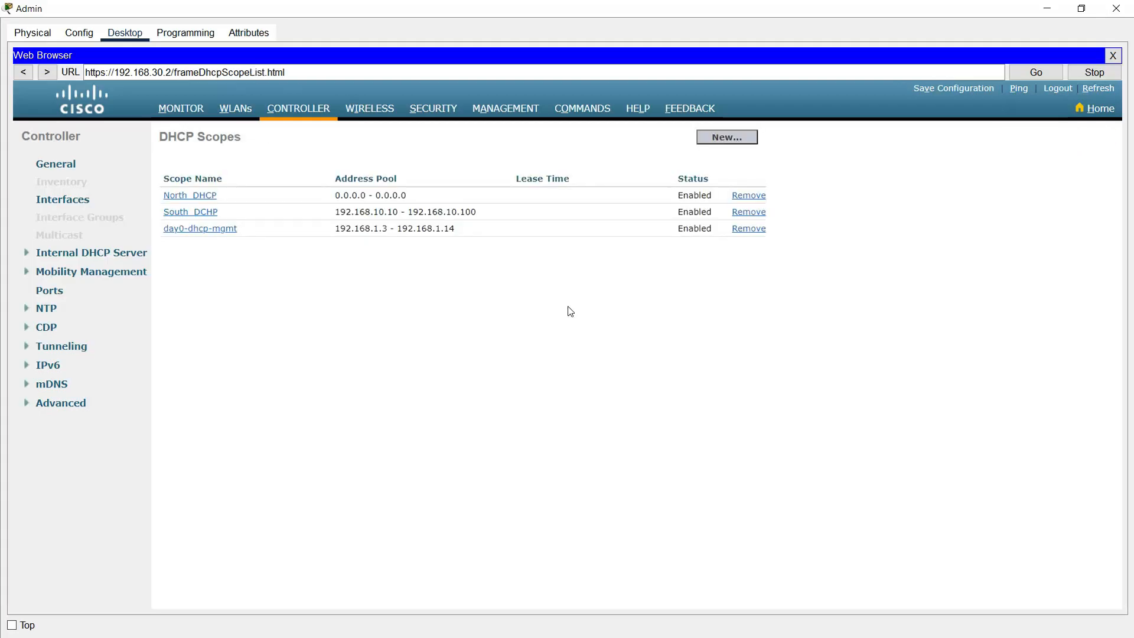
Step: Set the North_DHCP pool to 192.168.20.10–192.168.20.100 and fill in its network address
{"action": "left_click", "coordinate": [196, 199]}
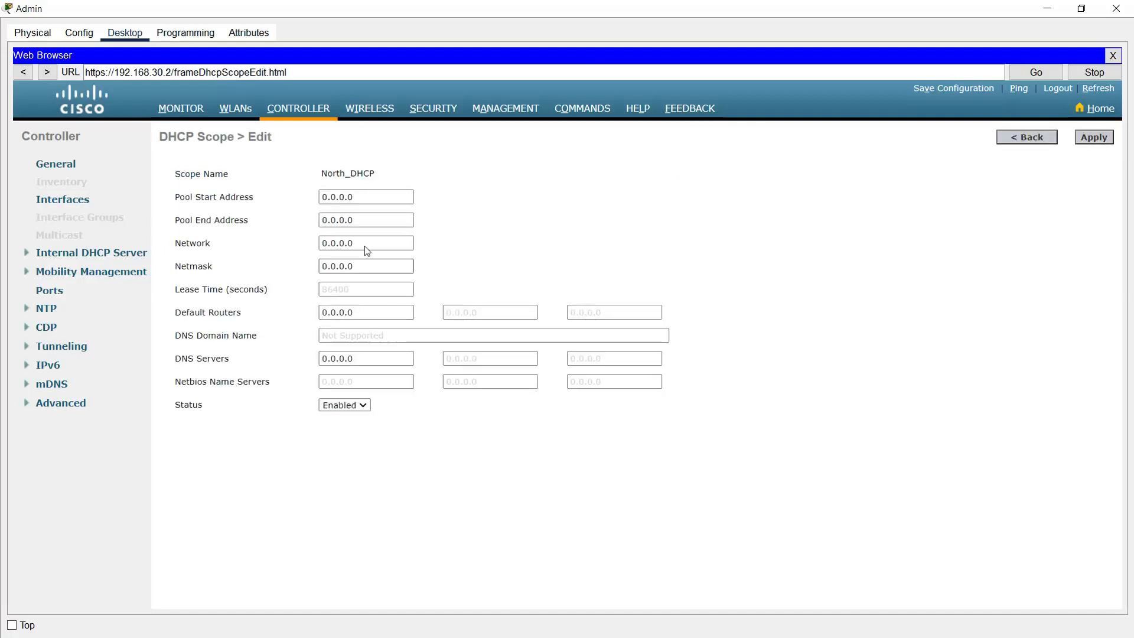
{"action": "double_click", "coordinate": [369, 196]}
{"action": "type", "text": "192.168."}
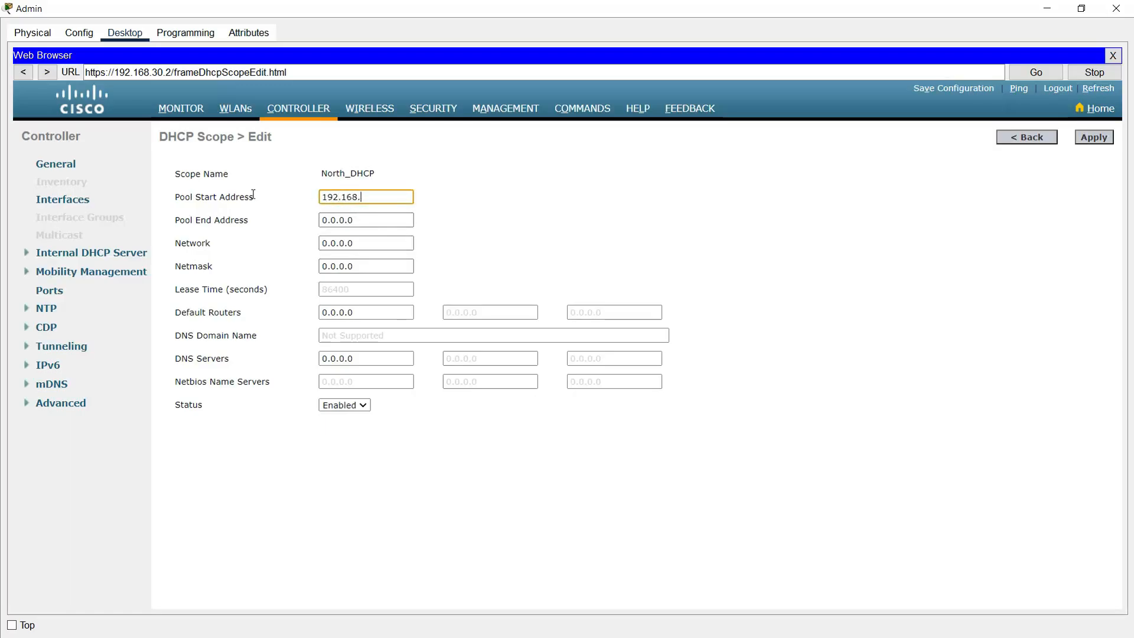
{"action": "key", "text": "Tab"}
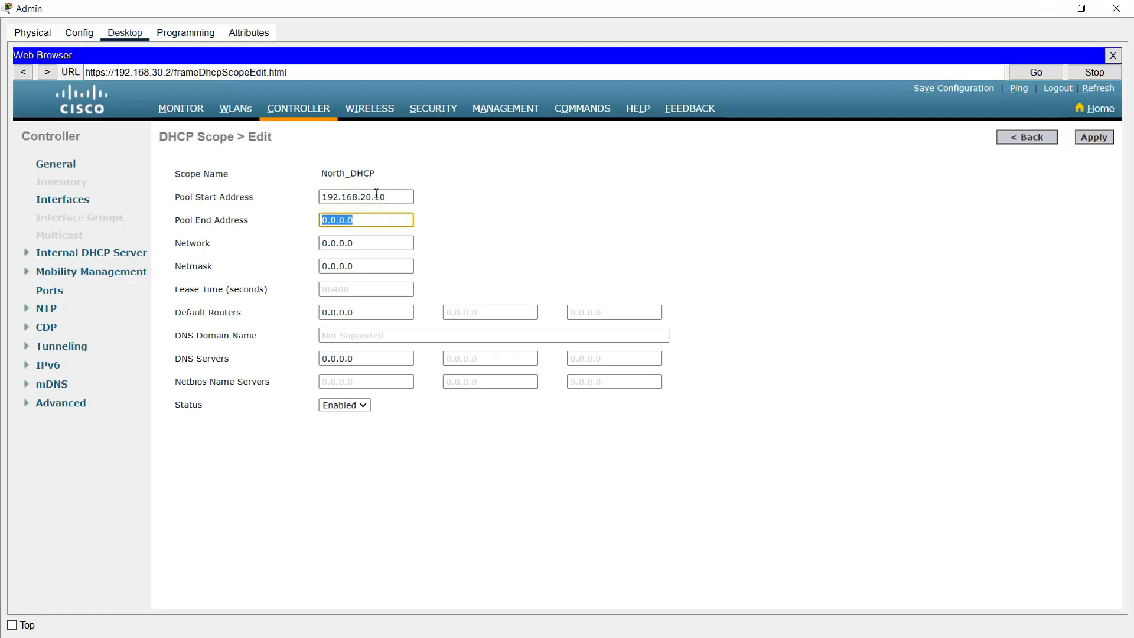
{"action": "key", "text": "shift+Tab"}
{"action": "key", "text": "ctrl+c"}
{"action": "key", "text": "Tab"}
{"action": "key", "text": "ctrl+v"}
{"action": "type", "text": "0"}
{"action": "key", "text": "Tab"}
{"action": "key", "text": "ctrl+v"}
{"action": "key", "text": "BackSpace"}
{"action": "key", "text": "BackSpace"}
Step: Give North_DHCP netmask 255.255.255.0, router 192.168.20.1 and DNS 8.8.8.8, and apply it
{"action": "key", "text": "Tab"}
{"action": "type", "text": "255"}
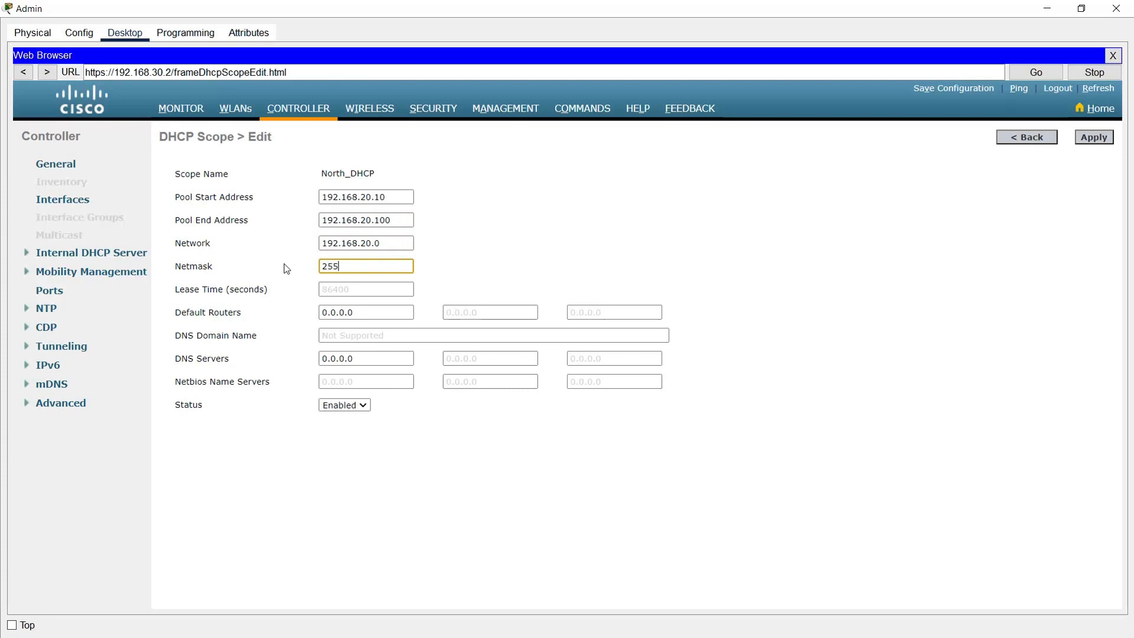
{"action": "type", "text": ".255.255.0"}
{"action": "key", "text": "Tab"}
{"action": "type", "text": "192.168.20"}
{"action": "left_click", "coordinate": [374, 358]}
{"action": "type", "text": "8.8.8.8"}
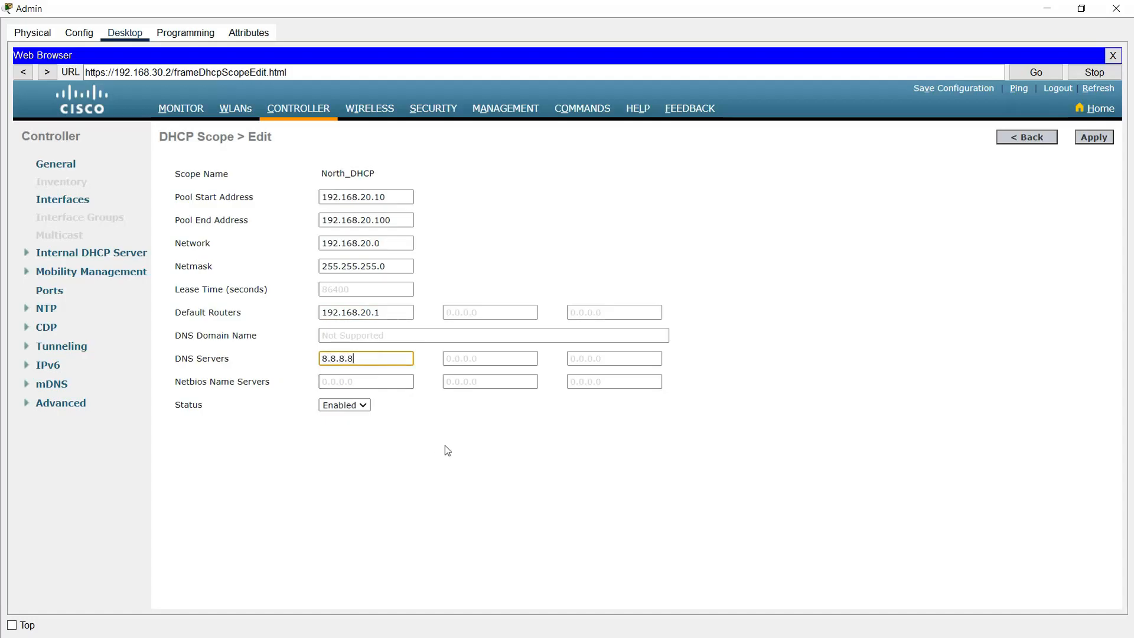
{"action": "left_click", "coordinate": [422, 441]}
{"action": "left_click", "coordinate": [1091, 142]}
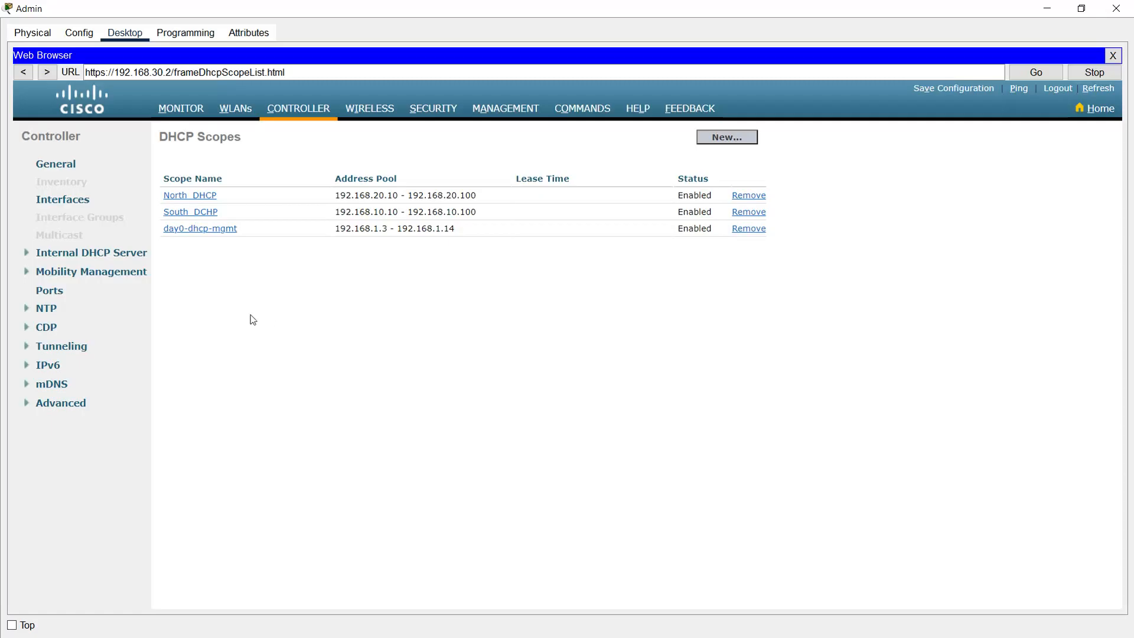
{"action": "left_click", "coordinate": [235, 109]}
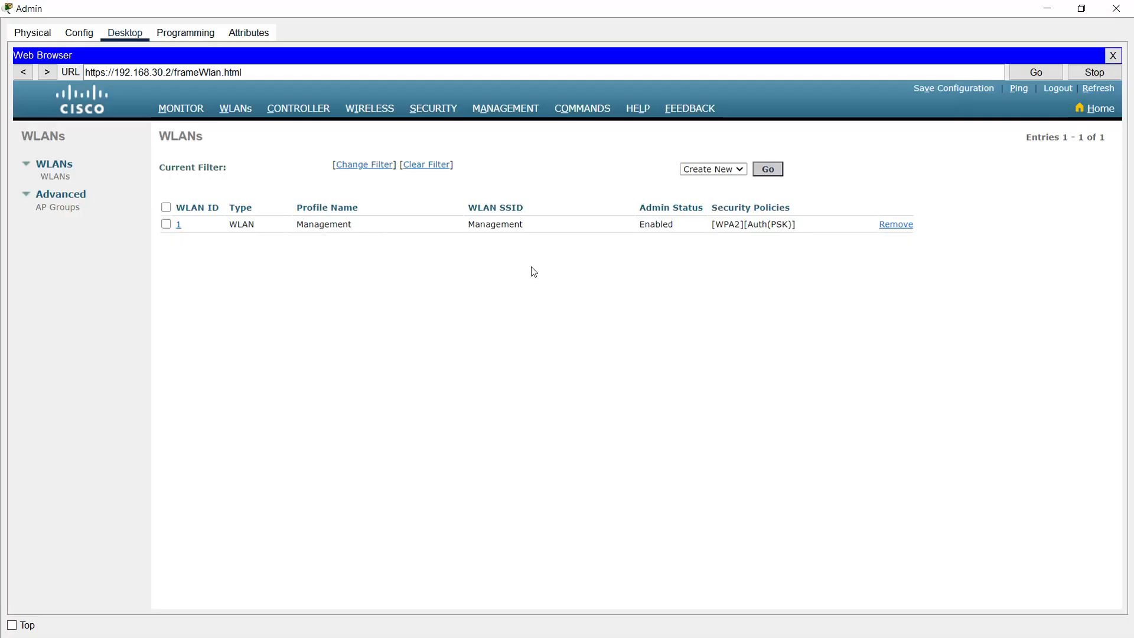
Step: Try removing the Management WLAN, then start a new WLAN
{"action": "left_click", "coordinate": [895, 225]}
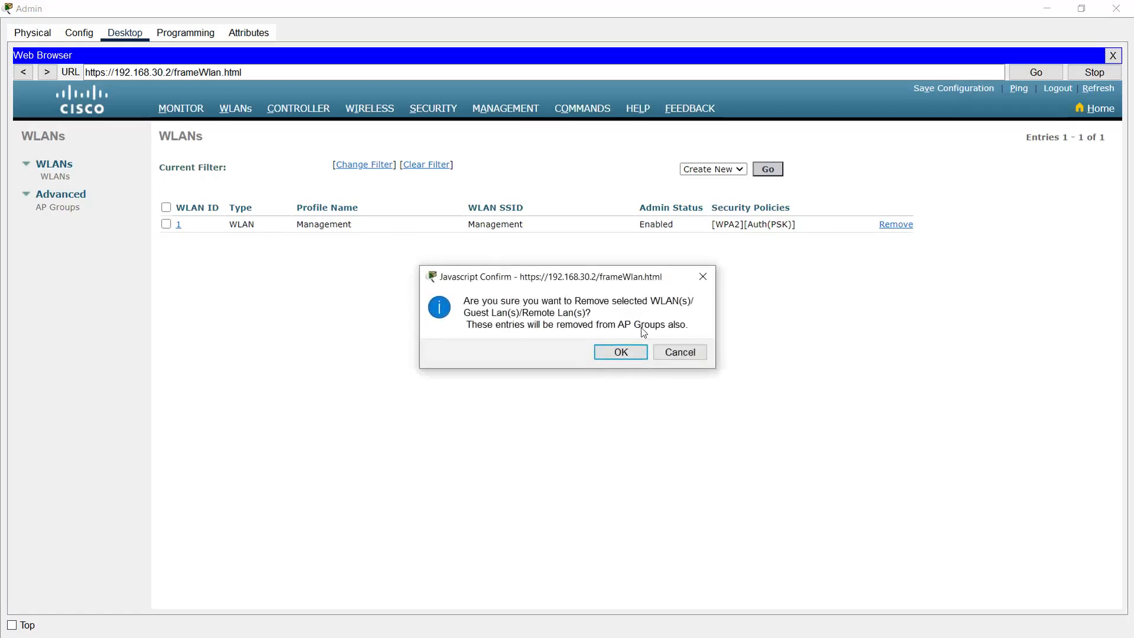
{"action": "left_click", "coordinate": [625, 353]}
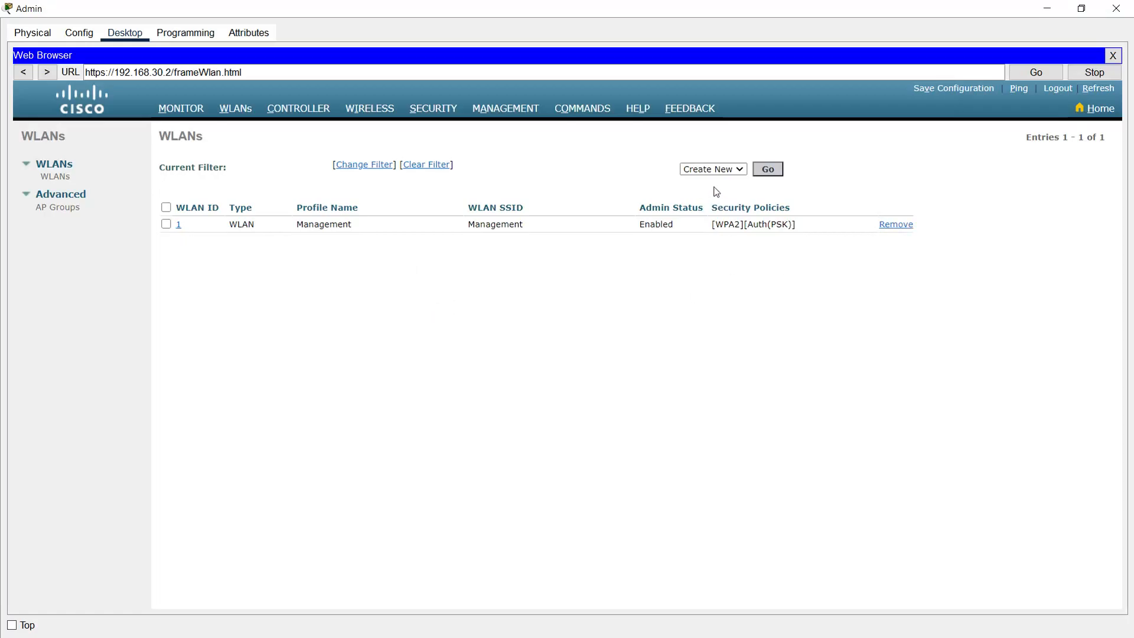
{"action": "left_click", "coordinate": [765, 171]}
Step: Create a WLAN with profile name South_Network and SSID South_WiFi
{"action": "left_click", "coordinate": [358, 191]}
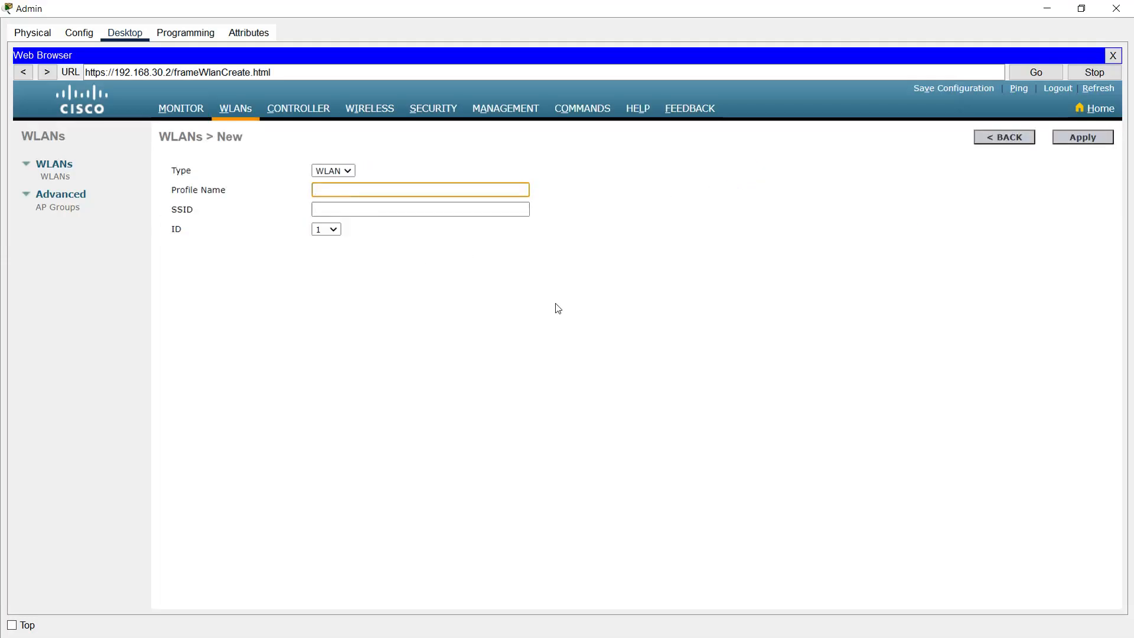
{"action": "type", "text": "South_Network"}
{"action": "key", "text": "Tab"}
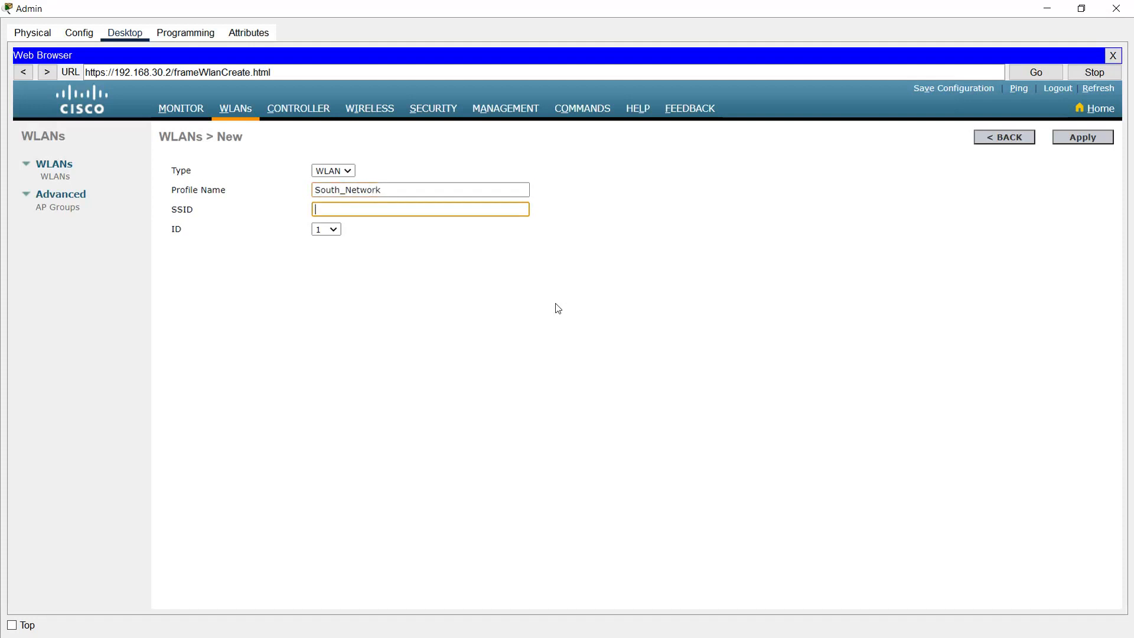
{"action": "type", "text": "South_WiFi"}
{"action": "left_click", "coordinate": [1077, 137]}
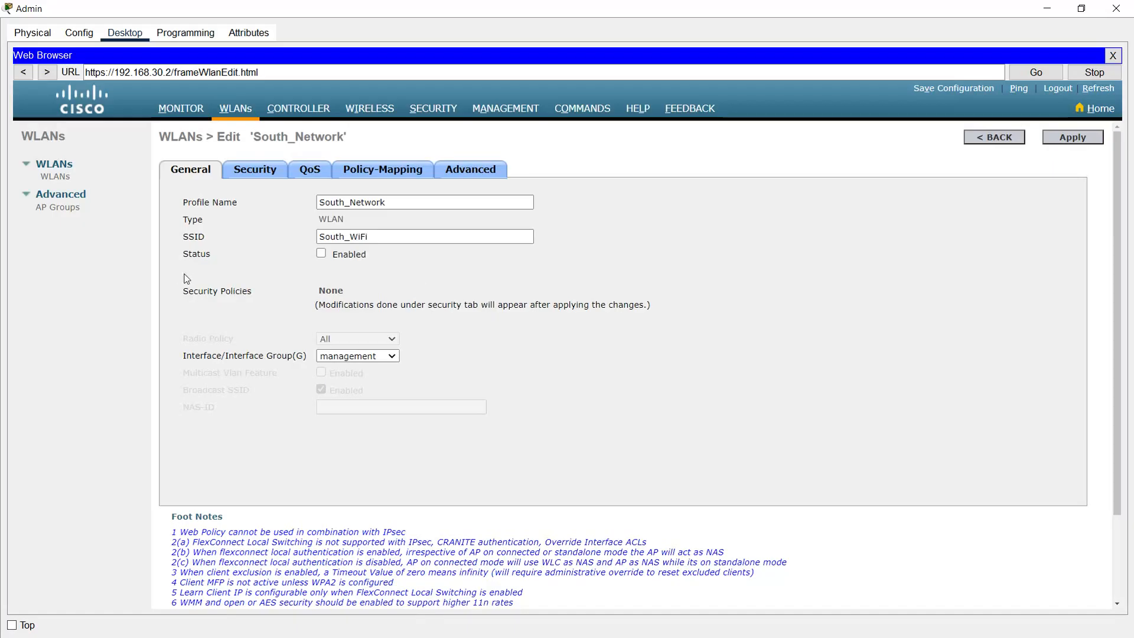
Step: Enable the South_Network WLAN and map it to the South_Network interface
{"action": "left_click", "coordinate": [322, 254]}
{"action": "left_click", "coordinate": [342, 353]}
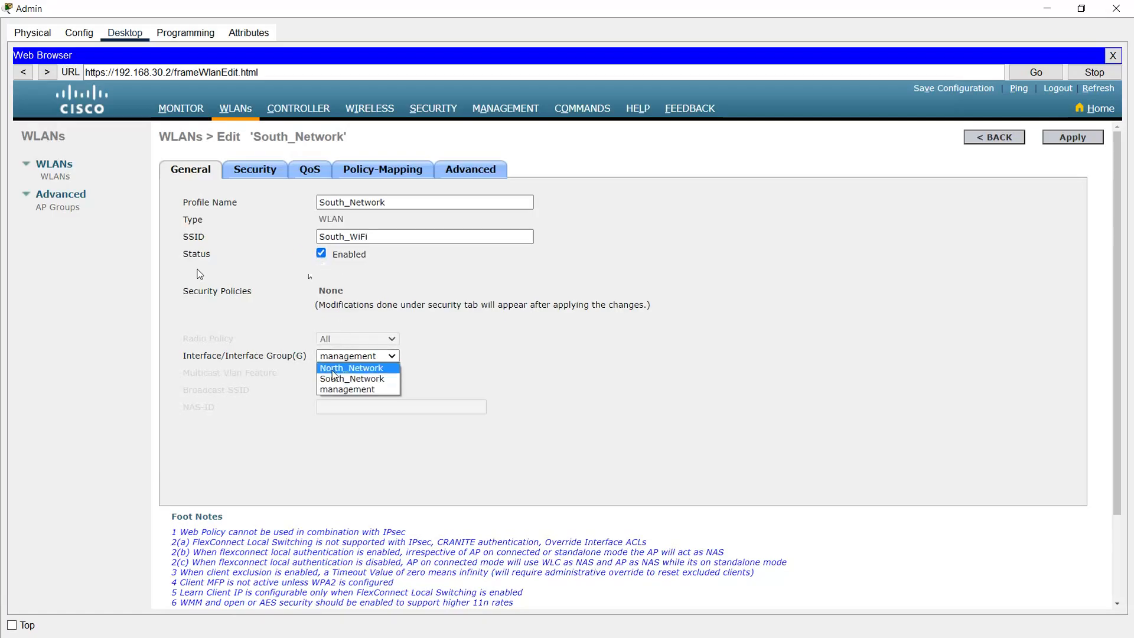
{"action": "left_click", "coordinate": [343, 380]}
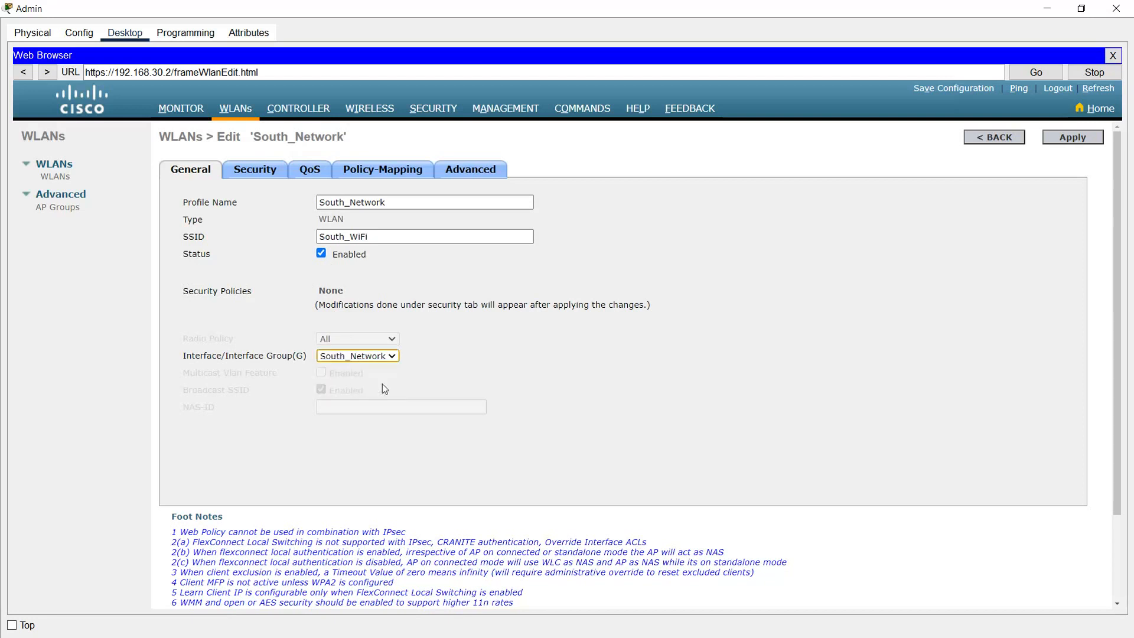
{"action": "left_click", "coordinate": [255, 170]}
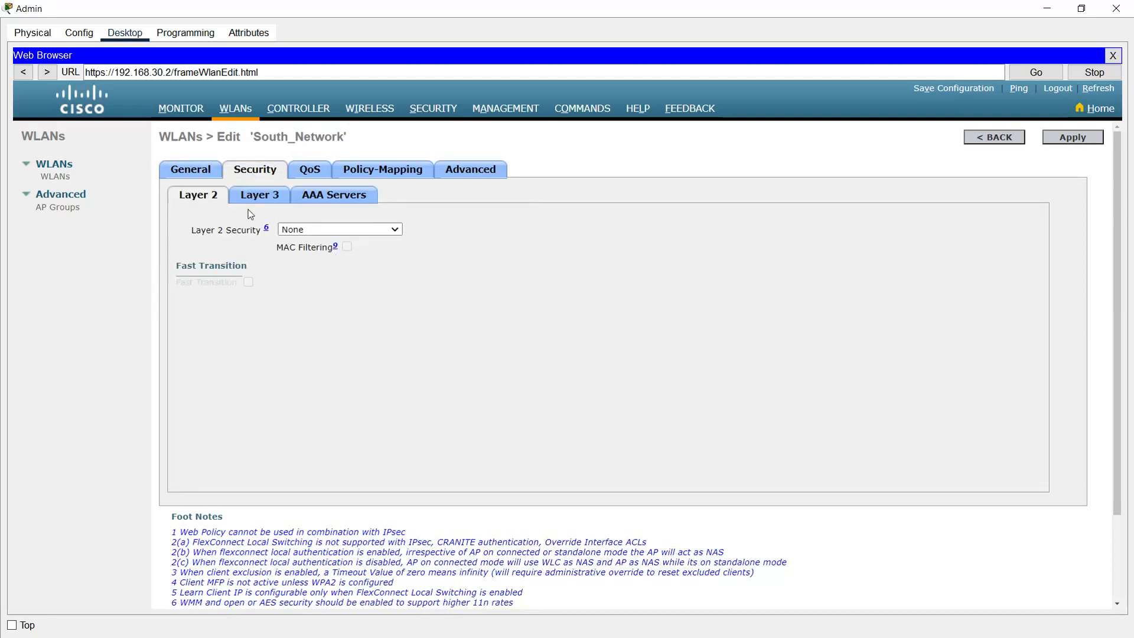
Step: Set South_WiFi to WPA+WPA2 security with WPA2 policy and a pre-shared key
{"action": "left_click", "coordinate": [302, 229]}
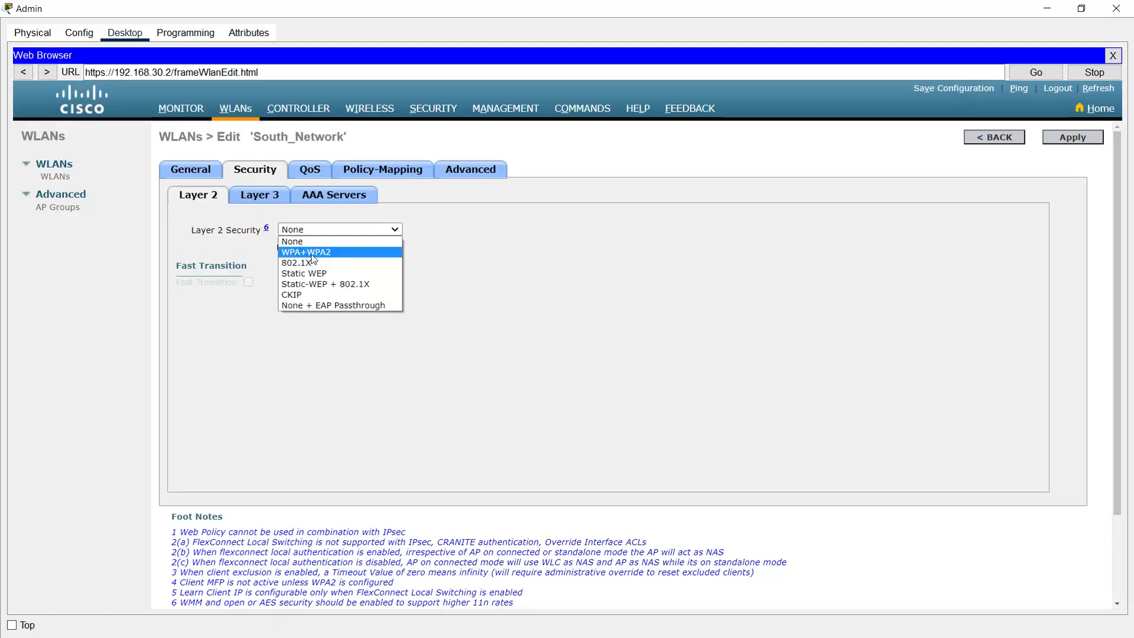
{"action": "left_click", "coordinate": [316, 252]}
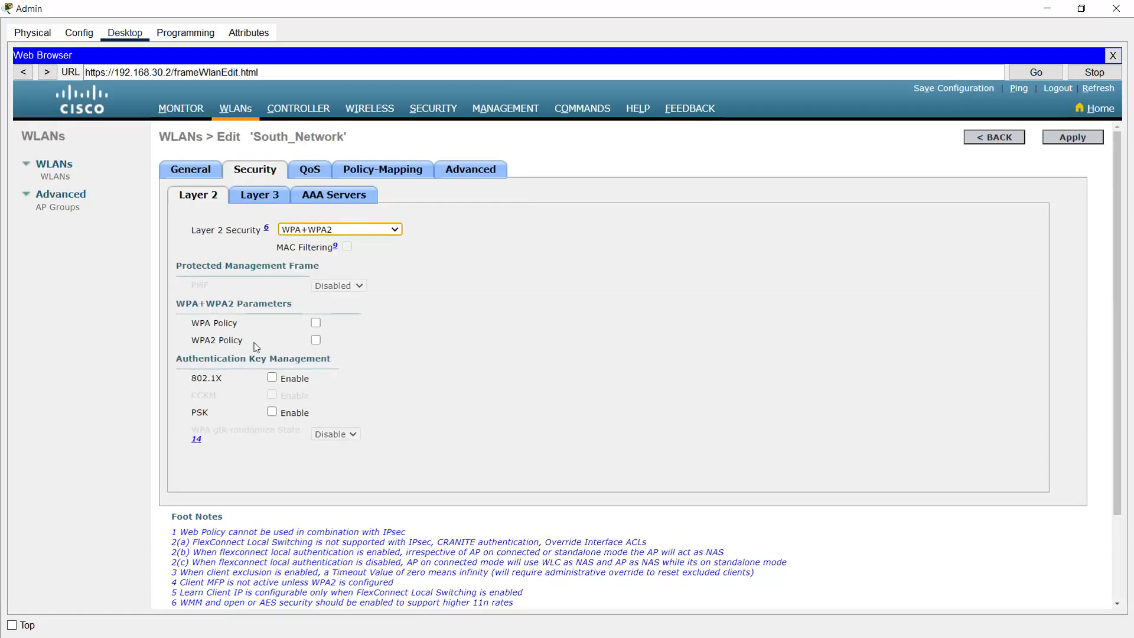
{"action": "left_click", "coordinate": [316, 341]}
{"action": "scroll", "coordinate": [213, 454], "scroll_direction": "down", "scroll_amount": 1}
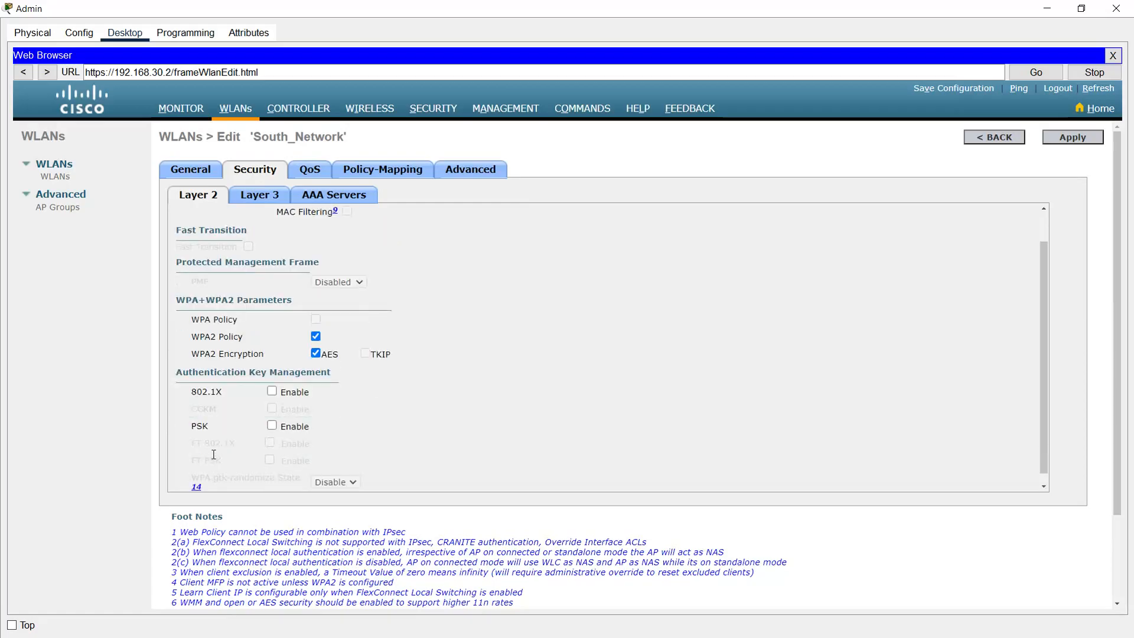
{"action": "left_click", "coordinate": [271, 425]}
{"action": "scroll", "coordinate": [366, 458], "scroll_direction": "down", "scroll_amount": 1}
{"action": "left_click", "coordinate": [337, 450]}
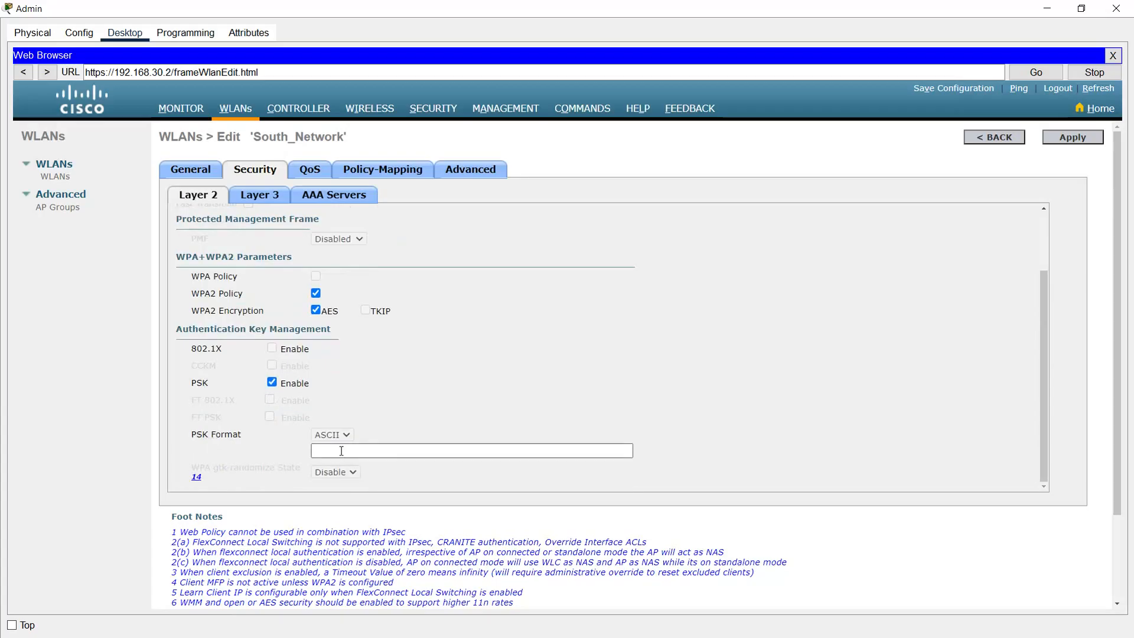
{"action": "type", "text": "••••••••"}
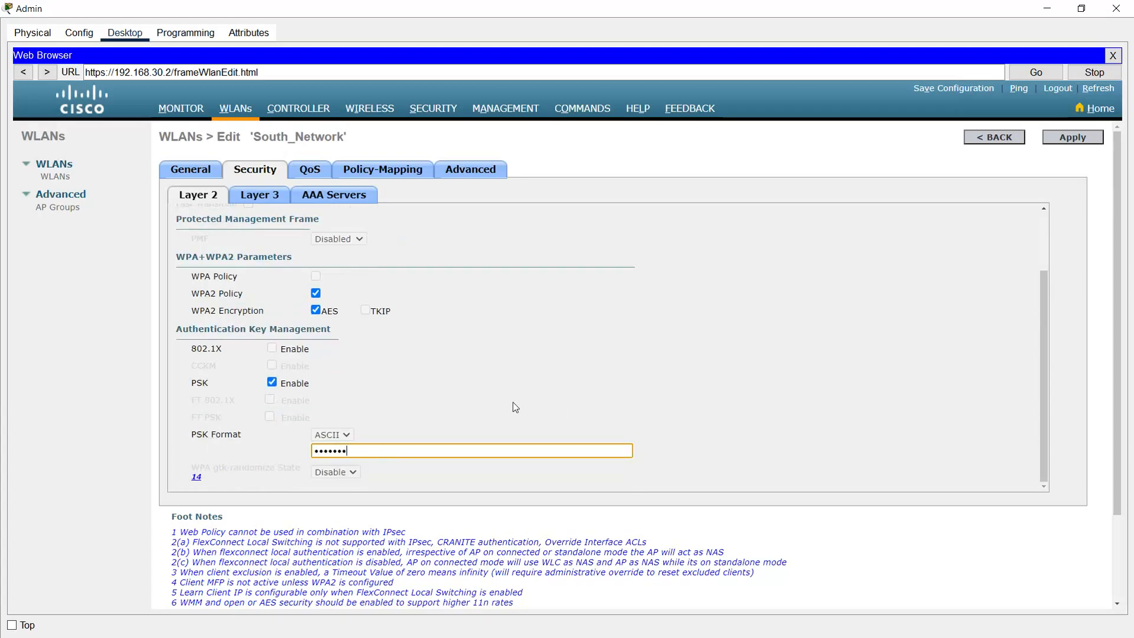
{"action": "scroll", "coordinate": [738, 354], "scroll_direction": "down", "scroll_amount": 1}
{"action": "scroll", "coordinate": [738, 355], "scroll_direction": "down", "scroll_amount": 1}
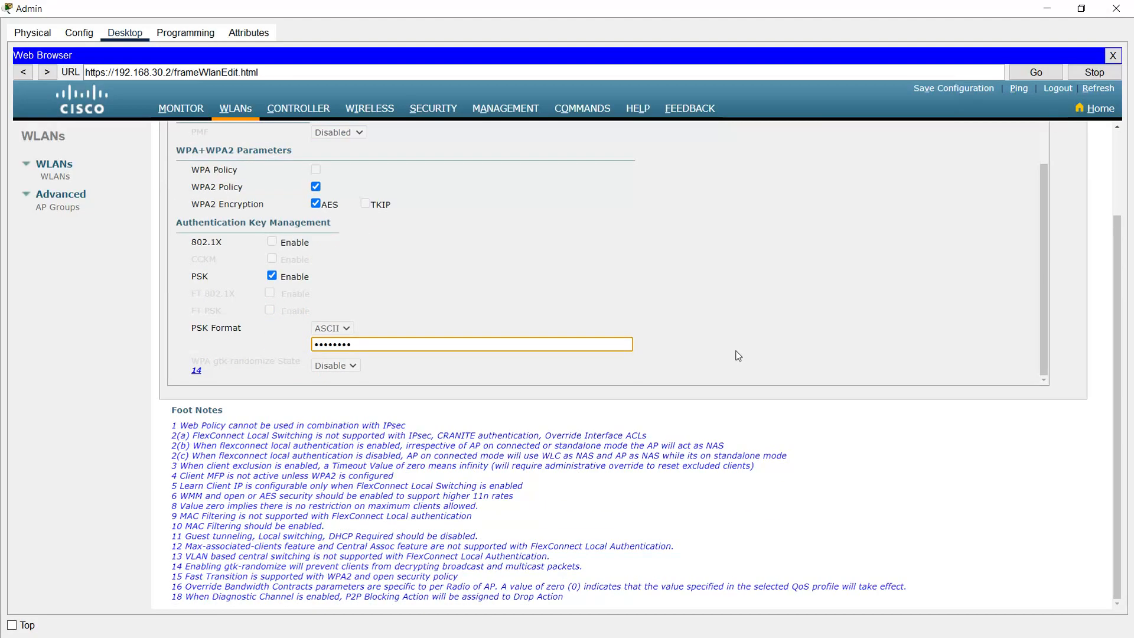
{"action": "scroll", "coordinate": [816, 353], "scroll_direction": "up", "scroll_amount": 2}
{"action": "scroll", "coordinate": [1053, 371], "scroll_direction": "up", "scroll_amount": 2}
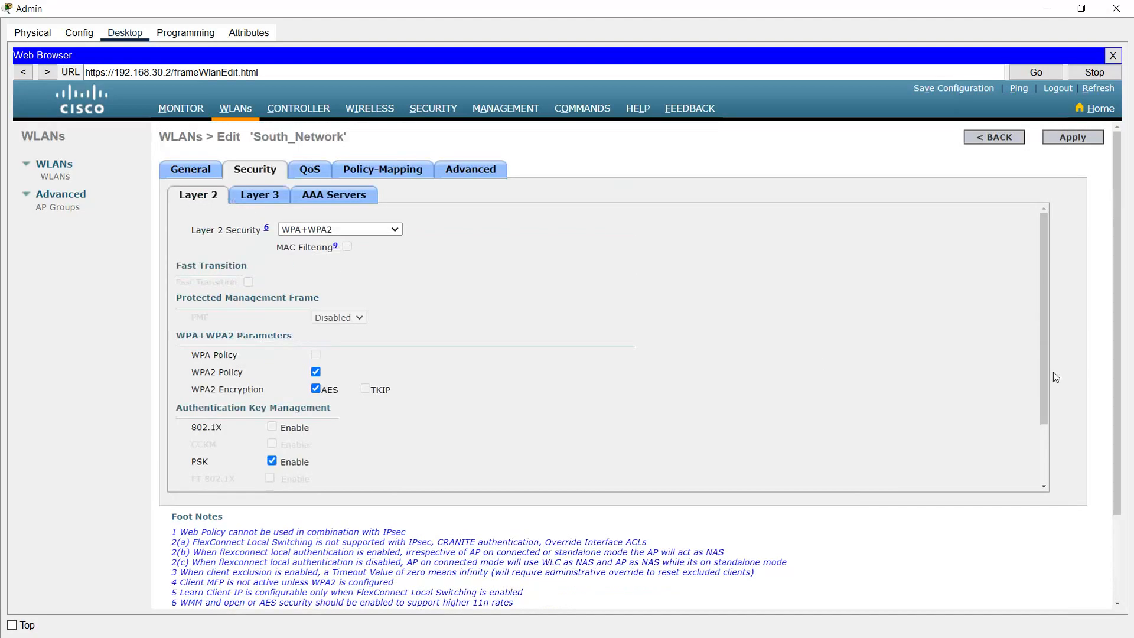
Step: Enable FlexConnect local switching and local authentication, apply, and return to the WLANs list
{"action": "left_click", "coordinate": [480, 172]}
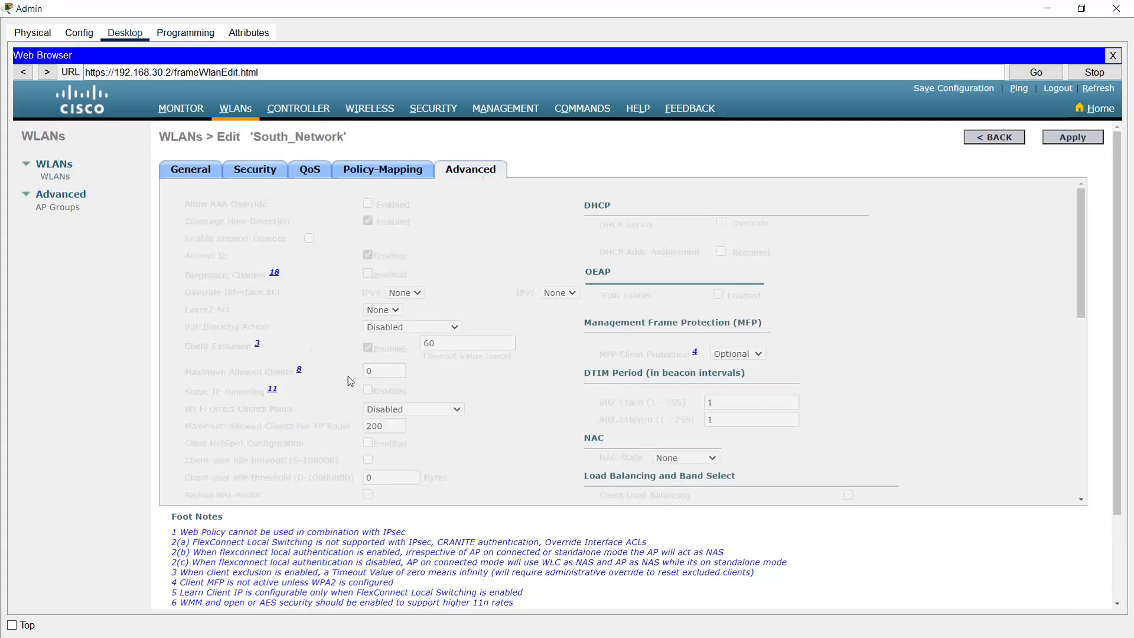
{"action": "scroll", "coordinate": [346, 378], "scroll_direction": "down", "scroll_amount": 3}
{"action": "left_click", "coordinate": [319, 438]}
{"action": "left_click", "coordinate": [317, 461]}
{"action": "left_click", "coordinate": [1058, 140]}
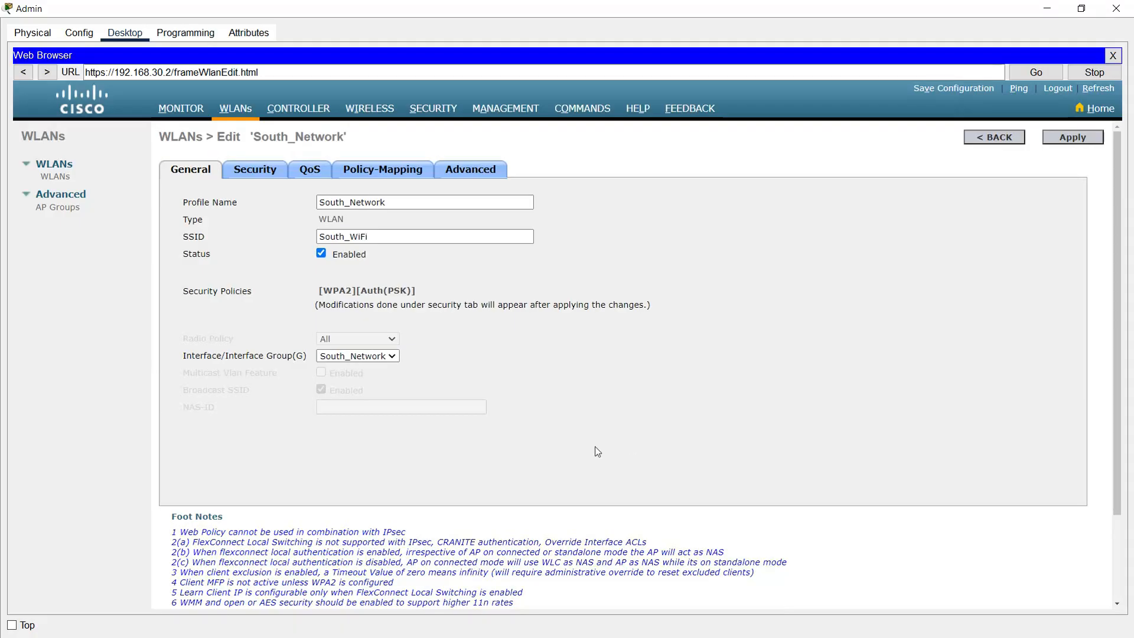
{"action": "left_click", "coordinate": [58, 177]}
{"action": "left_click", "coordinate": [63, 178]}
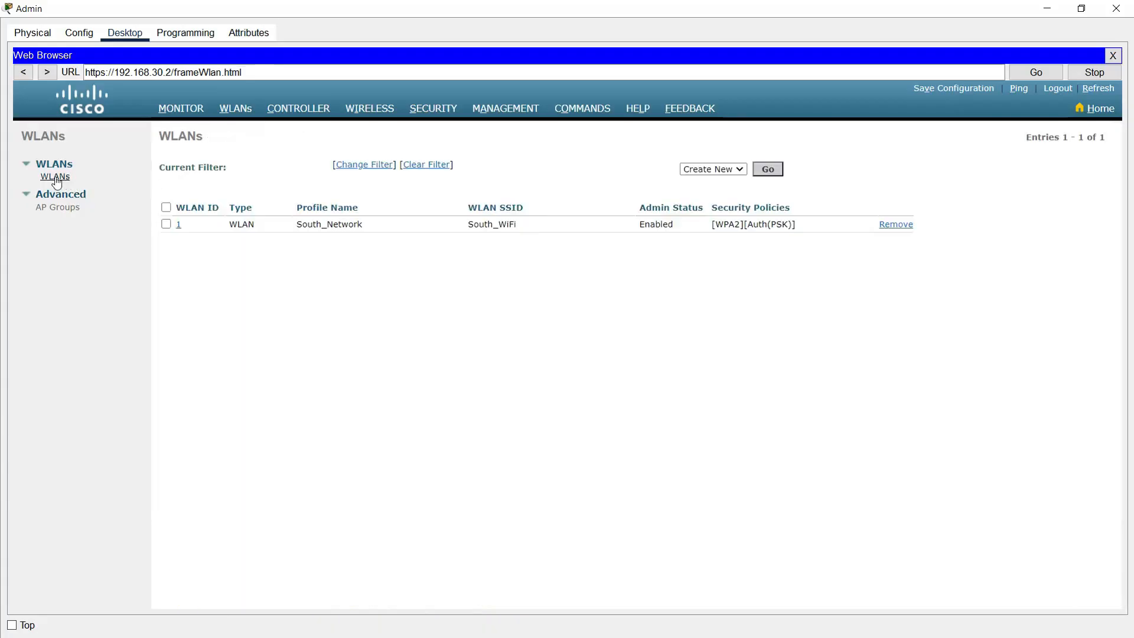
Step: Create a WLAN with profile name North_Network and SSID North_WiFi
{"action": "left_click", "coordinate": [767, 170]}
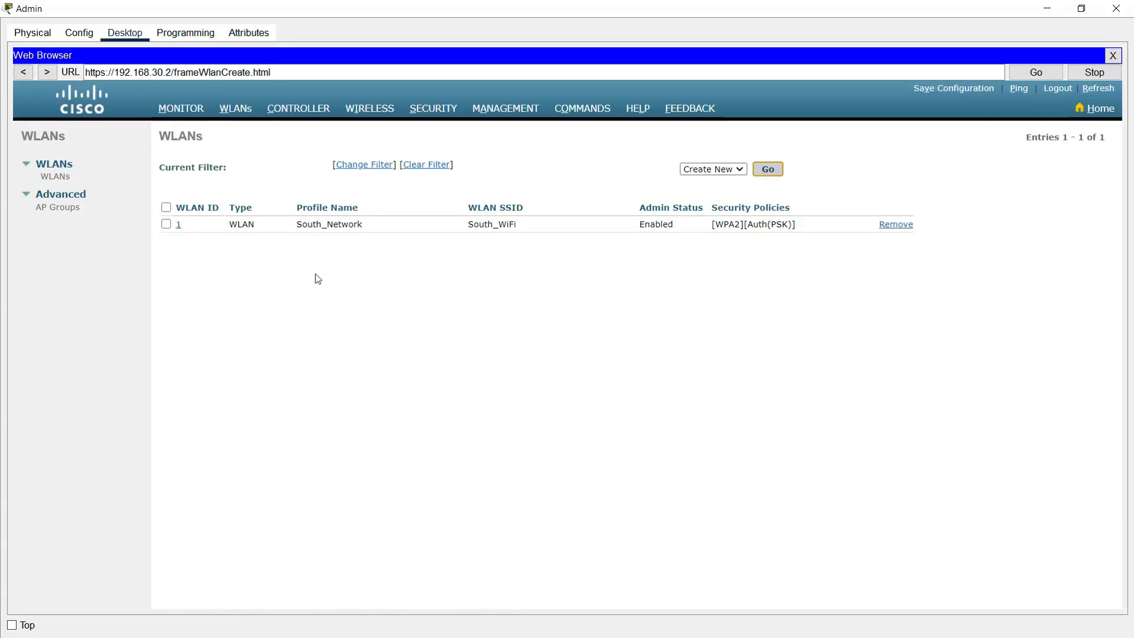
{"action": "left_click", "coordinate": [354, 190]}
{"action": "type", "text": "North_Network"}
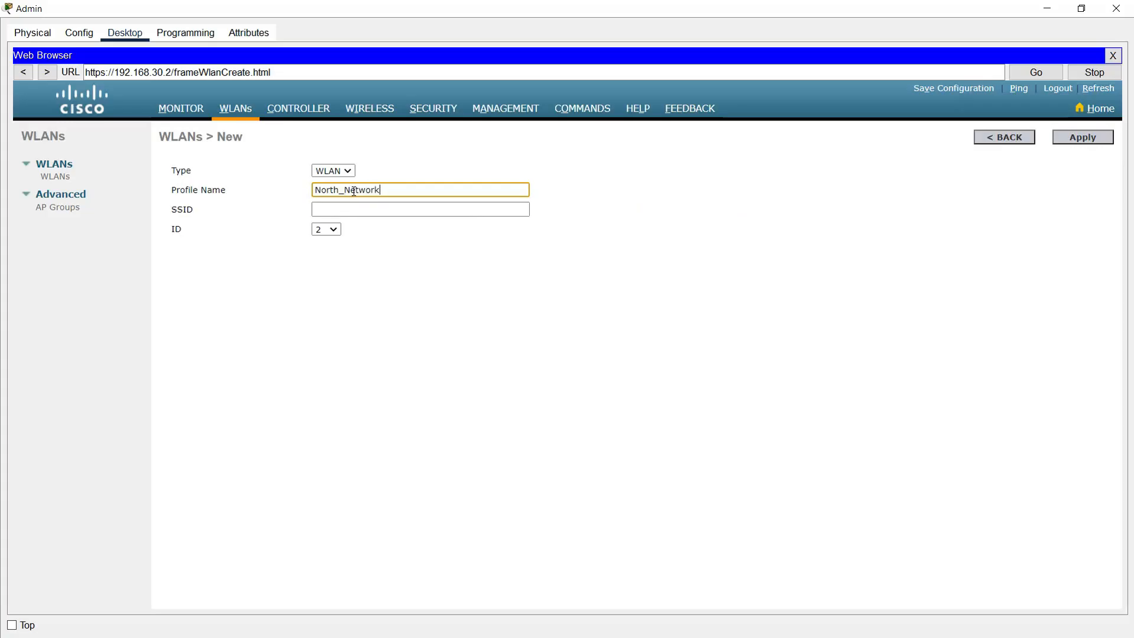
{"action": "key", "text": "Tab"}
{"action": "type", "text": "North_W"}
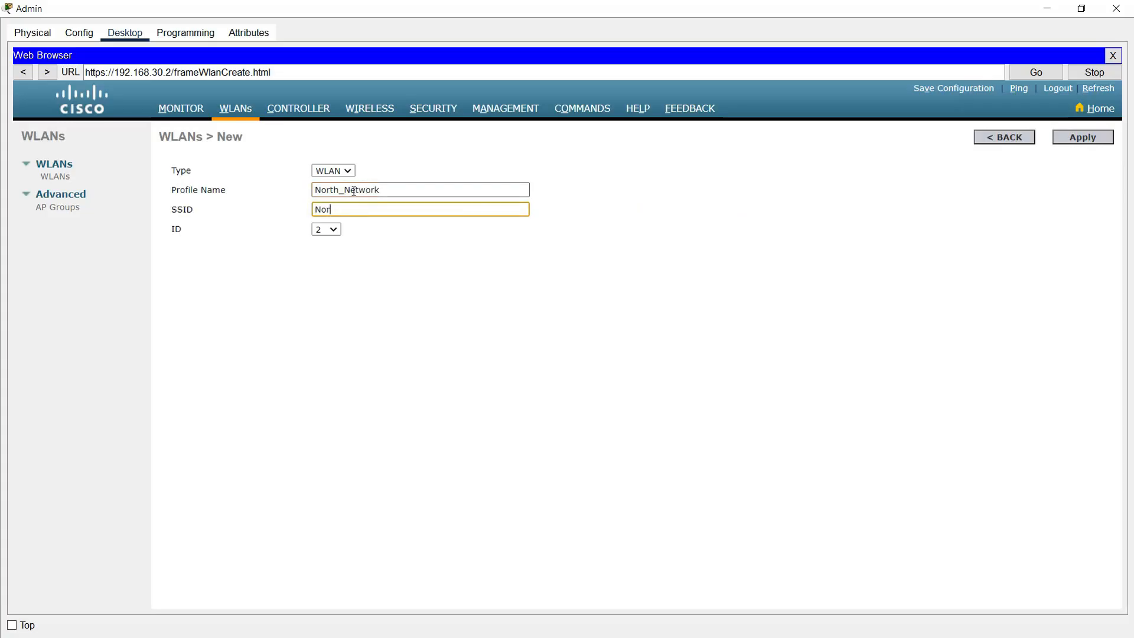
{"action": "type", "text": "iFi"}
{"action": "left_click", "coordinate": [1082, 137]}
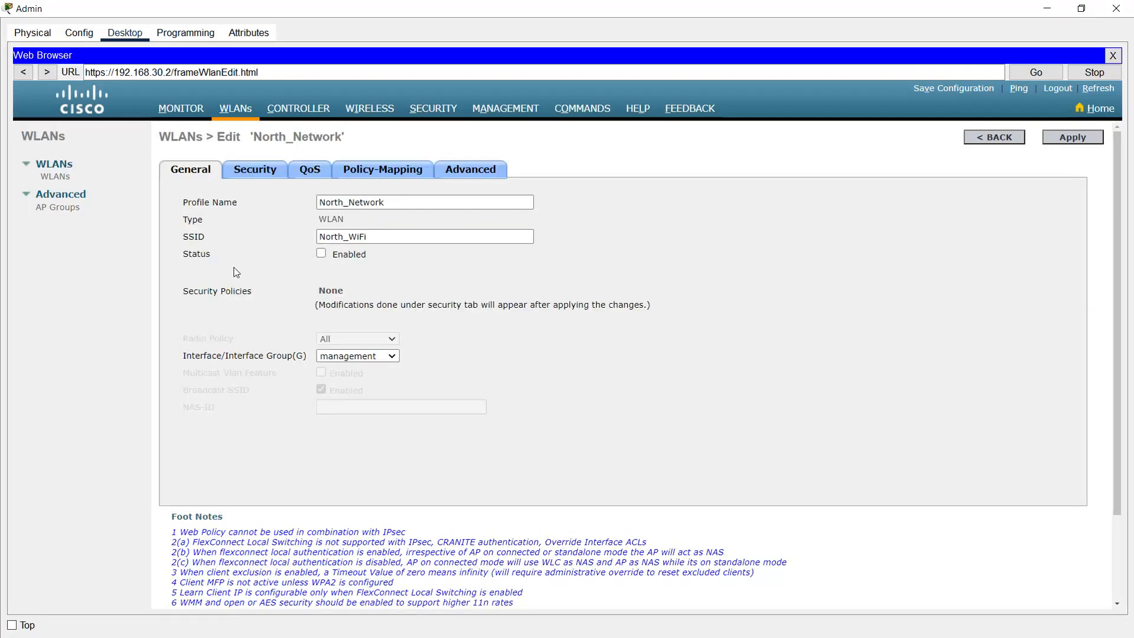
Step: Enable the North_Network WLAN and map it to the North_Network interface
{"action": "left_click", "coordinate": [321, 254]}
{"action": "left_click", "coordinate": [338, 361]}
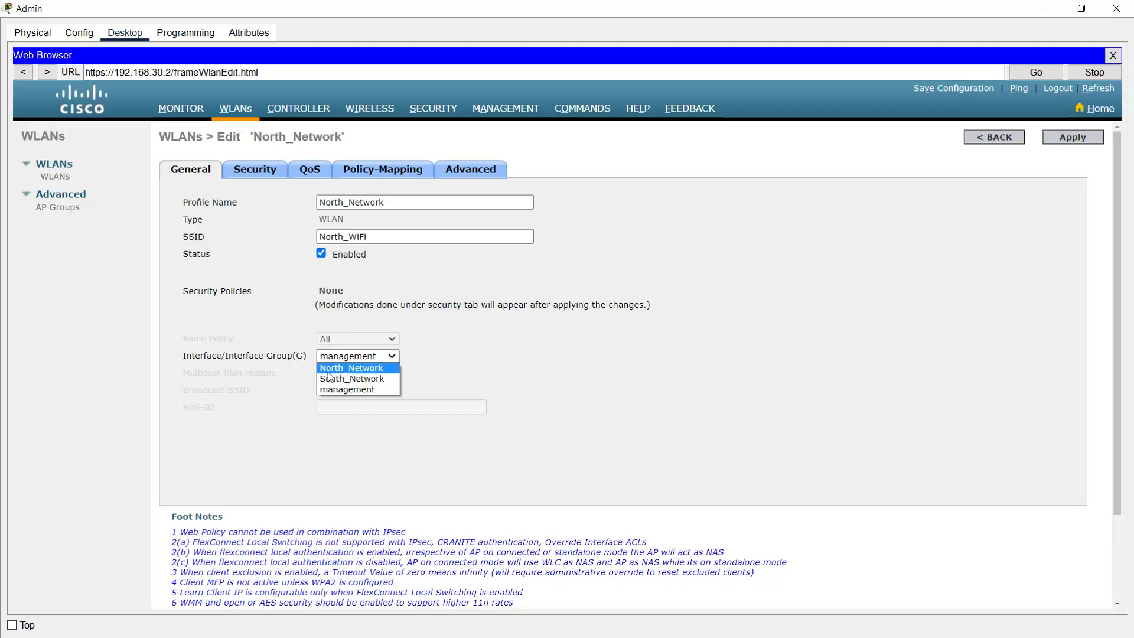
{"action": "left_click", "coordinate": [339, 368]}
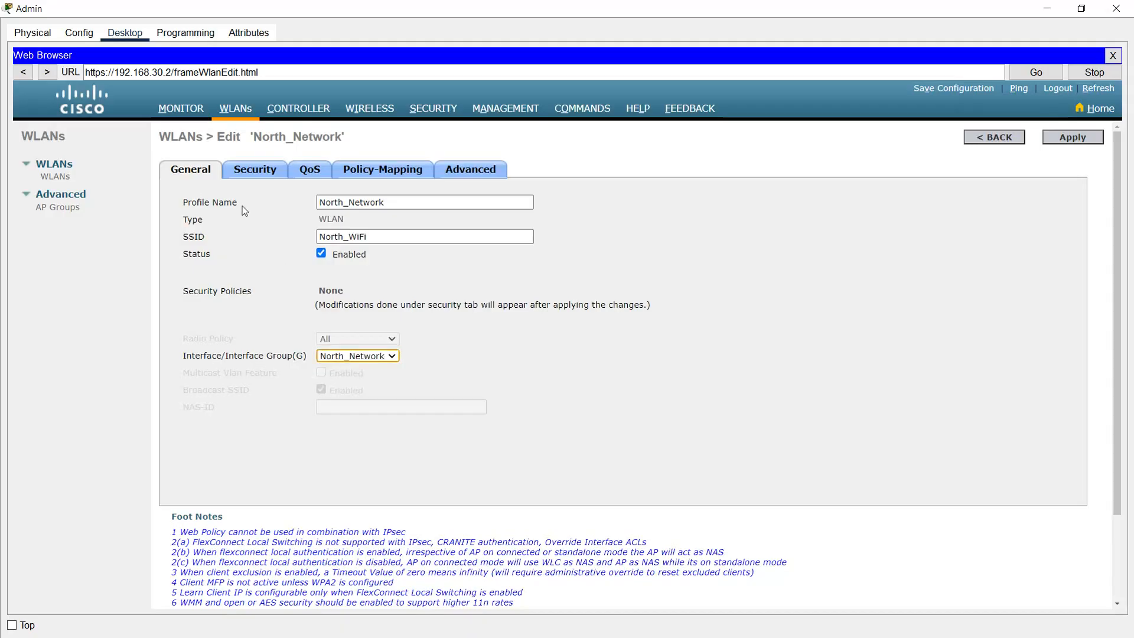
{"action": "left_click", "coordinate": [255, 170]}
{"action": "left_click", "coordinate": [303, 230]}
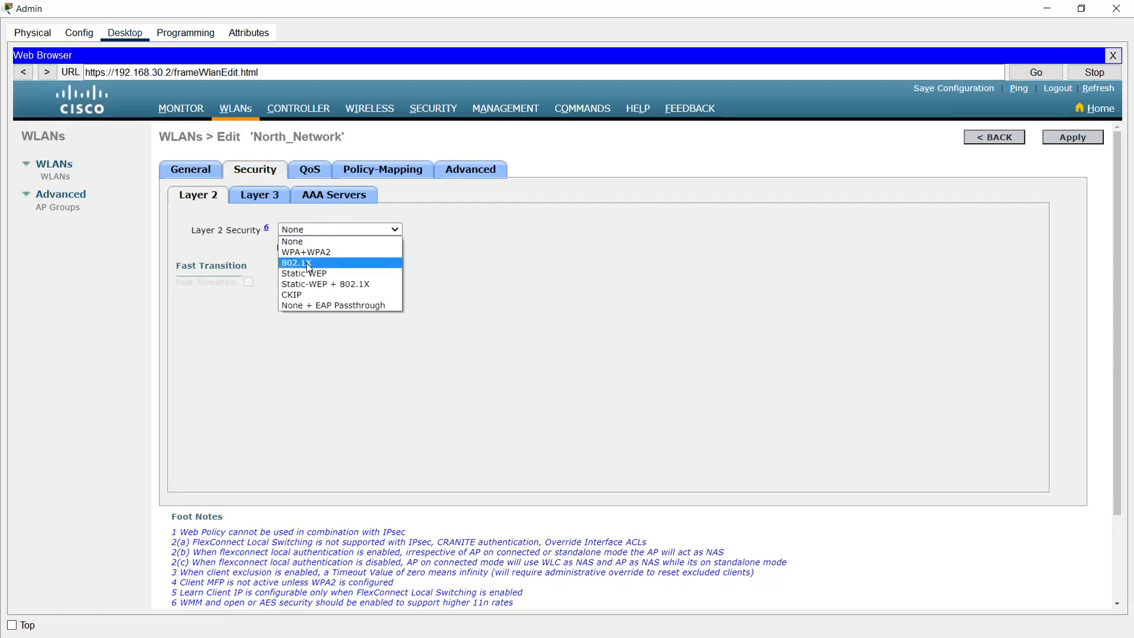
Step: Set North_WiFi to WPA+WPA2 security with WPA2 AES policy and a pre-shared key
{"action": "left_click", "coordinate": [307, 252]}
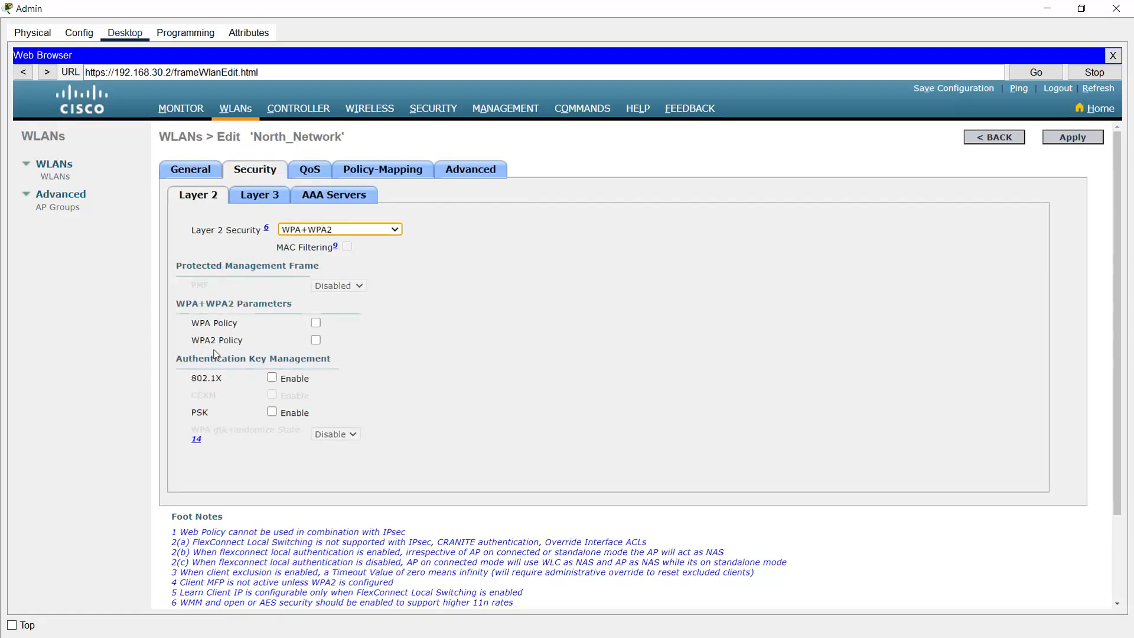
{"action": "left_click", "coordinate": [316, 340]}
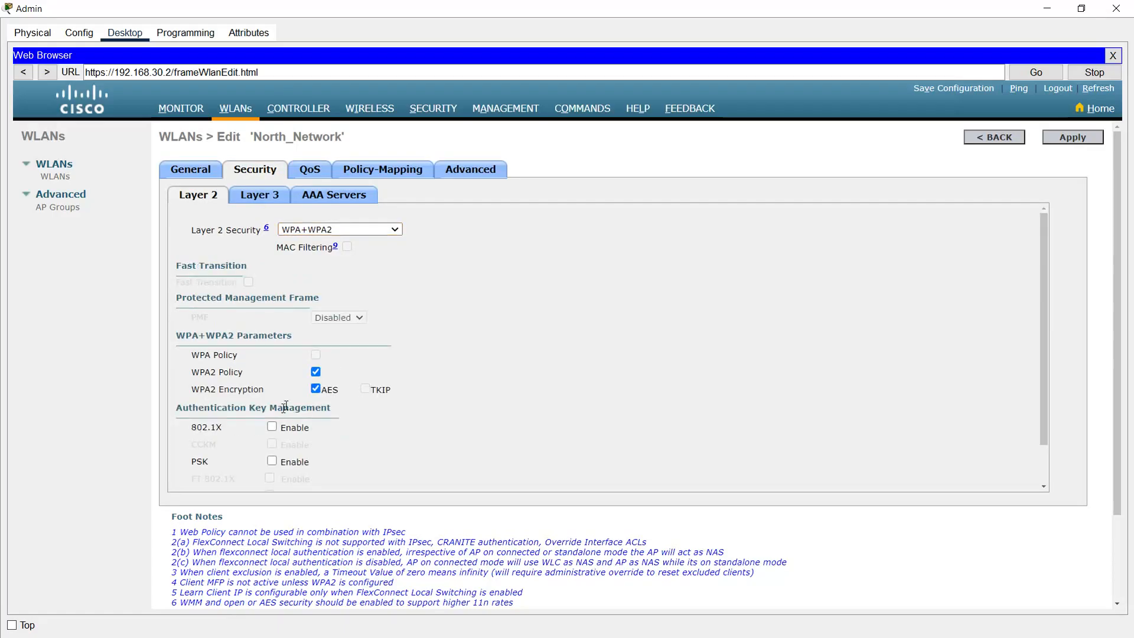
{"action": "scroll", "coordinate": [234, 452], "scroll_direction": "down", "scroll_amount": 1}
{"action": "left_click", "coordinate": [272, 419]}
{"action": "left_click", "coordinate": [335, 482]}
{"action": "type", "text": "ci"}
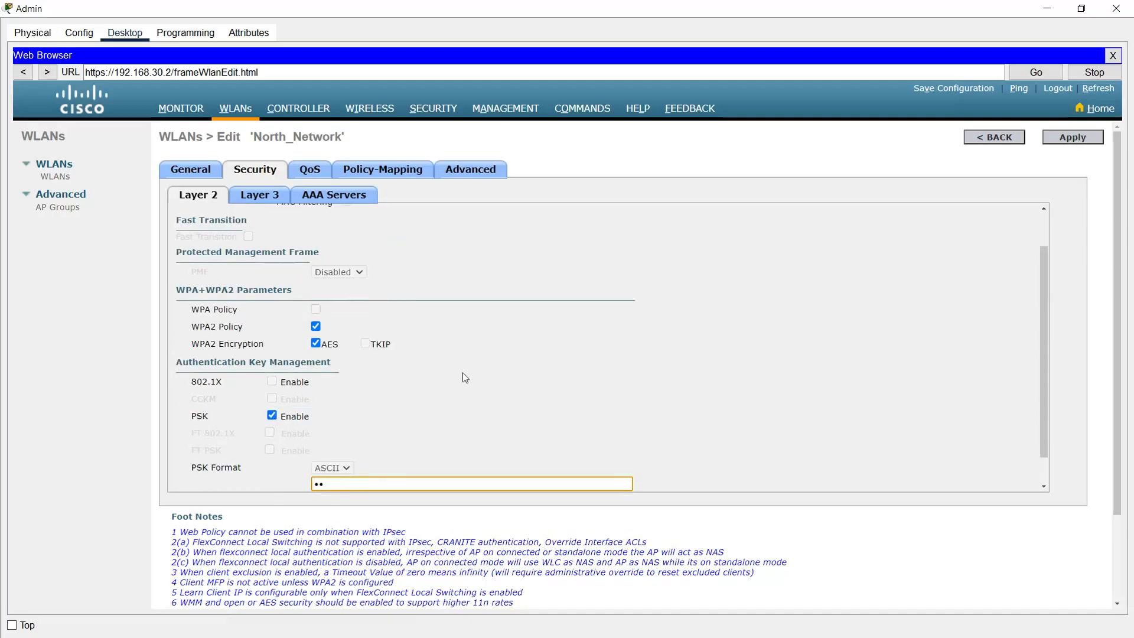
{"action": "type", "text": "sco123"}
Step: Enable FlexConnect local switching and local authentication, then apply the North_Network changes
{"action": "left_click", "coordinate": [470, 172]}
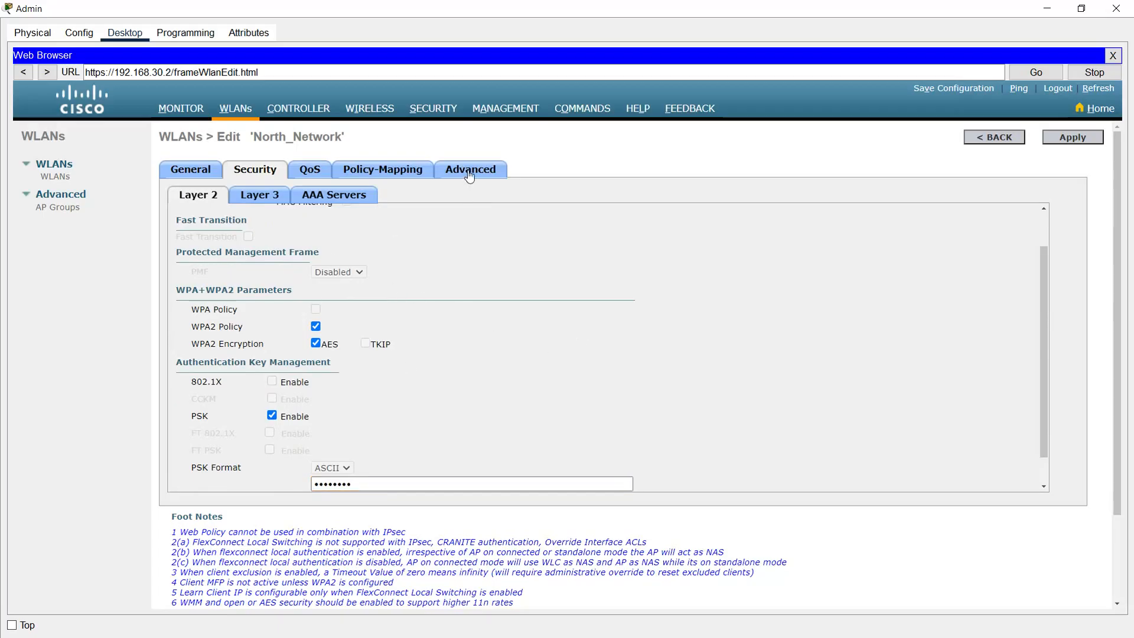
{"action": "scroll", "coordinate": [408, 390], "scroll_direction": "down", "scroll_amount": 5}
{"action": "left_click", "coordinate": [317, 401]}
{"action": "left_click", "coordinate": [317, 425]}
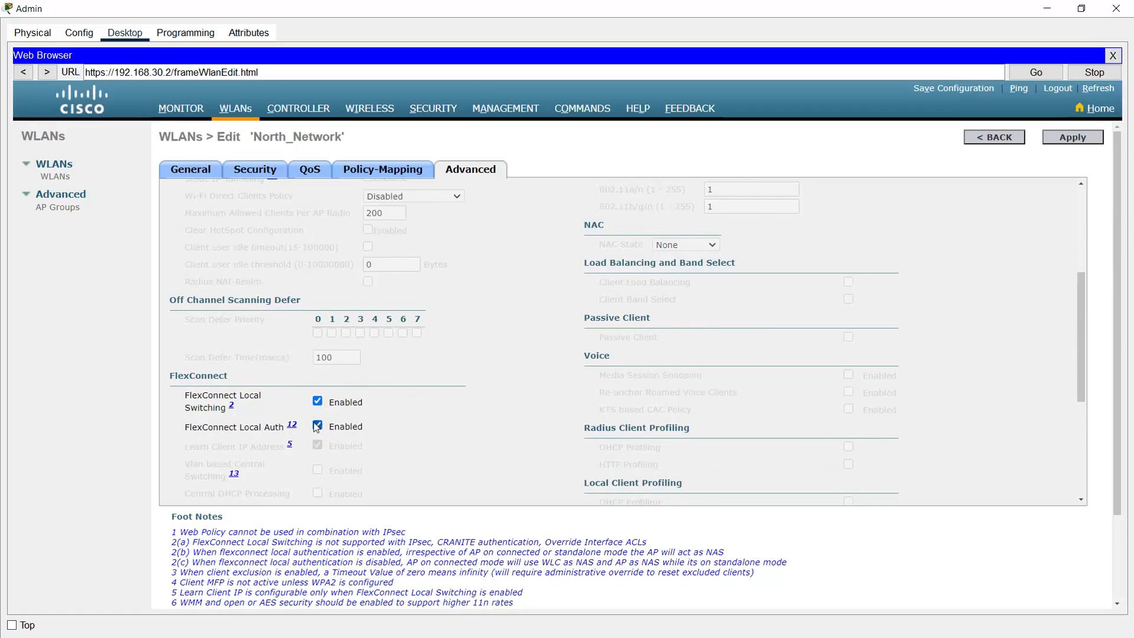
{"action": "scroll", "coordinate": [741, 407], "scroll_direction": "up", "scroll_amount": 6}
{"action": "left_click", "coordinate": [1057, 137]}
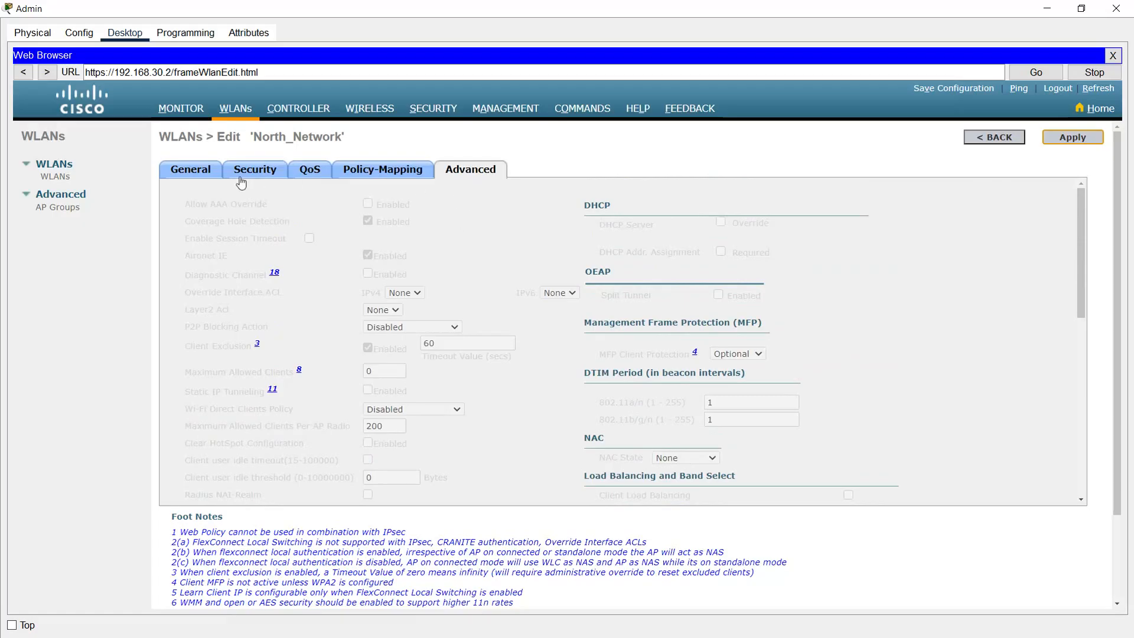
{"action": "left_click", "coordinate": [193, 176]}
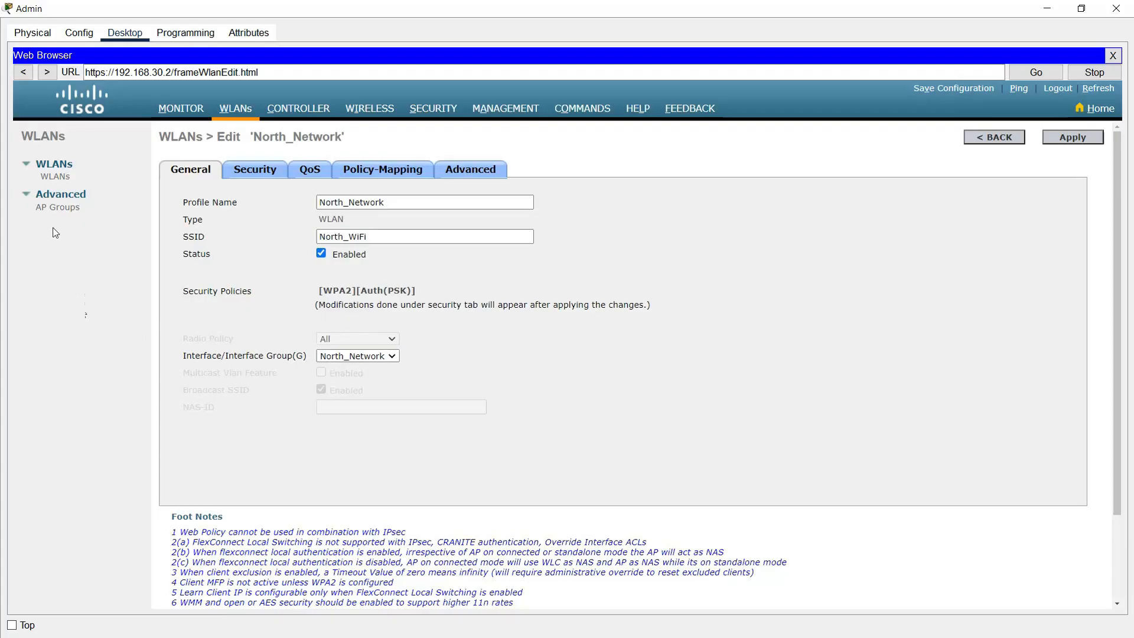
Step: Add AP group South_Group with description 'South_Group Network' and open it for editing
{"action": "left_click", "coordinate": [59, 212]}
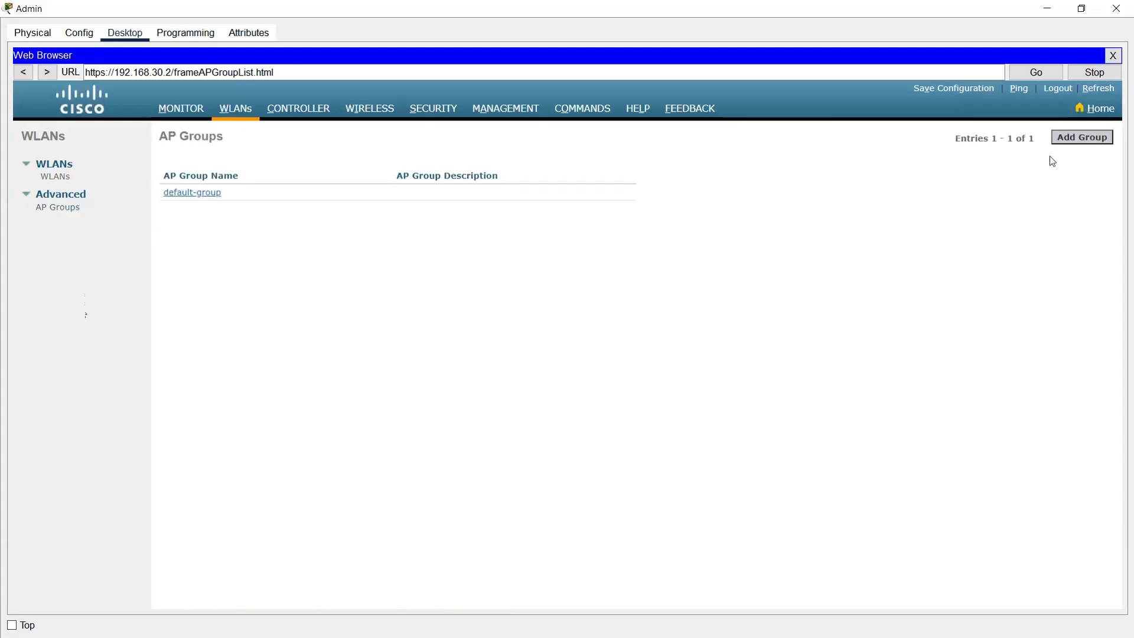
{"action": "left_click", "coordinate": [1082, 137]}
{"action": "left_click", "coordinate": [316, 200]}
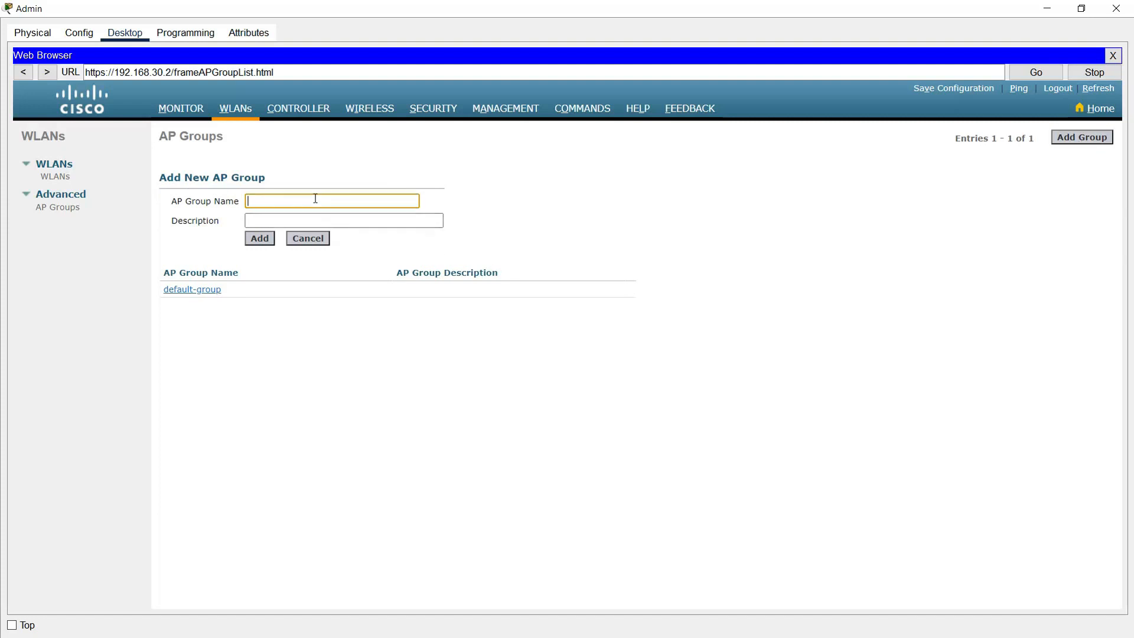
{"action": "type", "text": "South_Group"}
{"action": "double_click", "coordinate": [286, 202]}
{"action": "key", "text": "ctrl+c"}
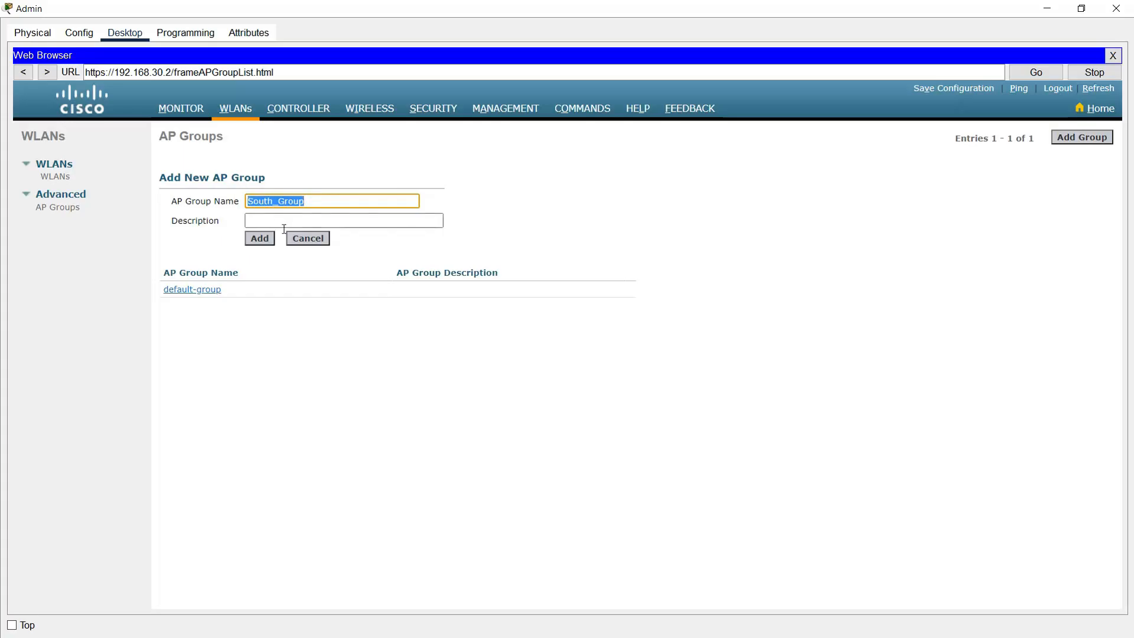
{"action": "left_click", "coordinate": [290, 220]}
{"action": "key", "text": "ctrl+v"}
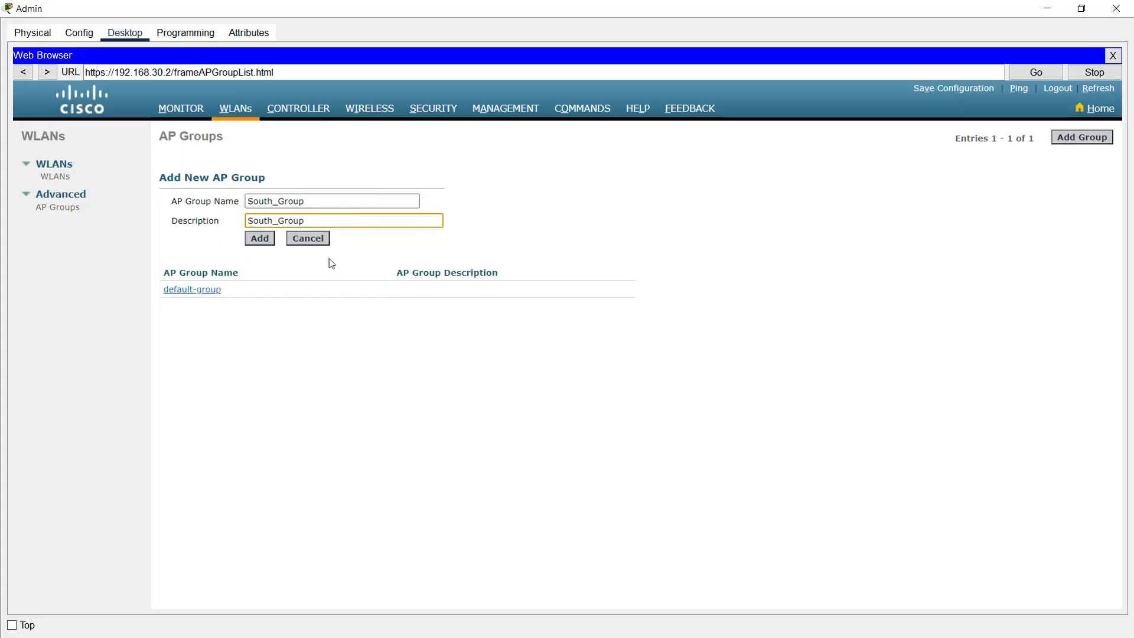
{"action": "type", "text": "Network"}
{"action": "key", "text": "Tab"}
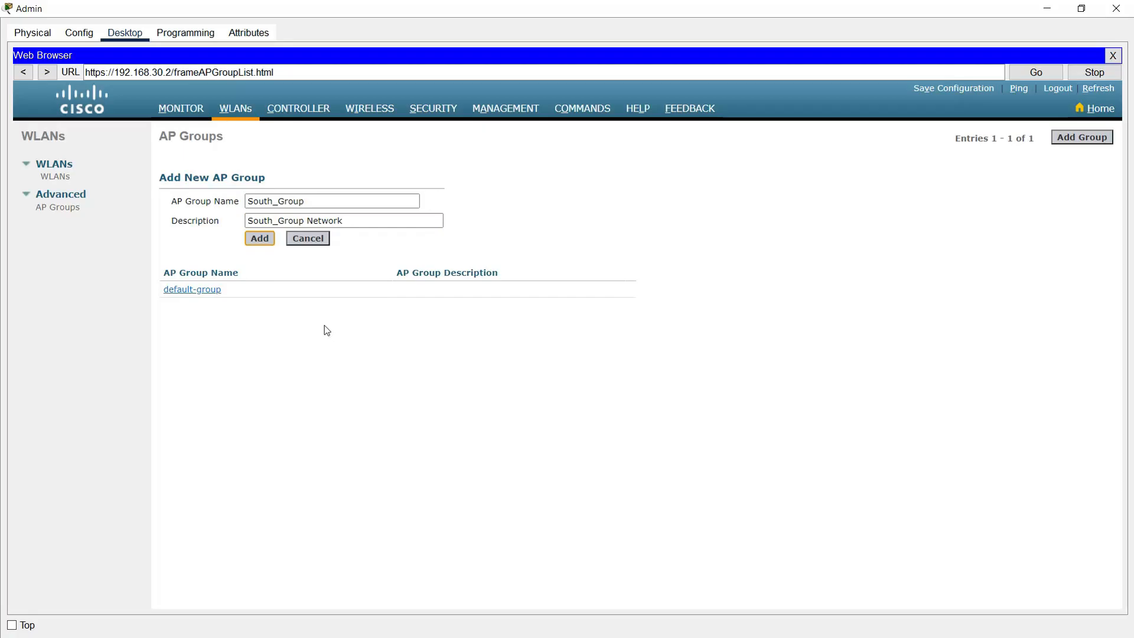
{"action": "key", "text": "Return"}
{"action": "left_click", "coordinate": [189, 199]}
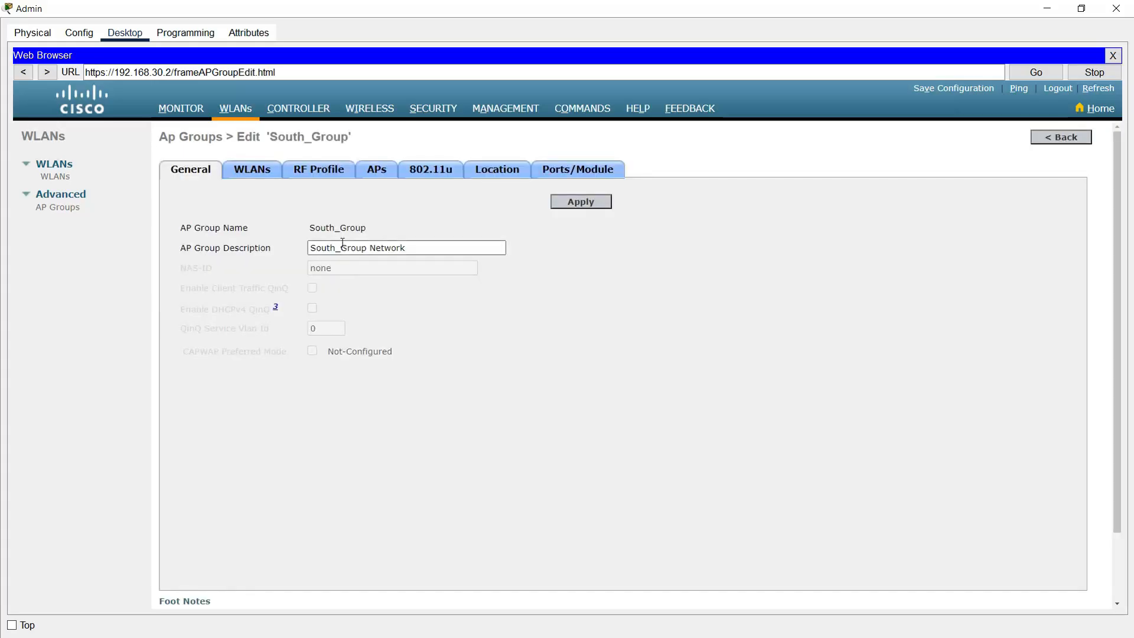
Step: Assign the South_WiFi WLAN and access point LAP_South to South_Group
{"action": "left_click", "coordinate": [249, 173]}
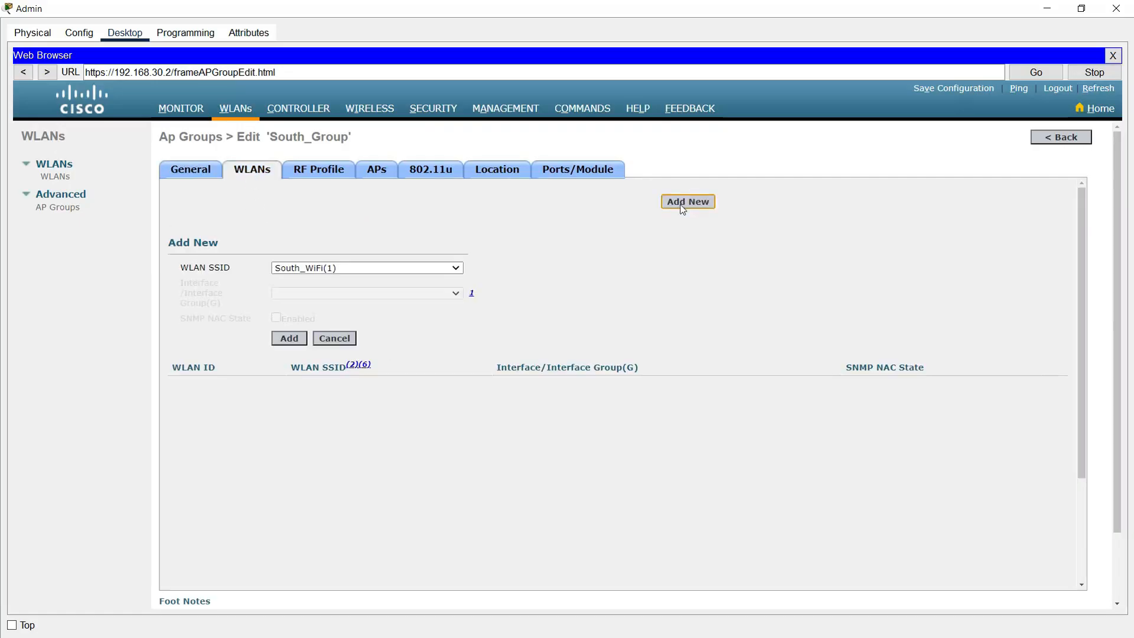
{"action": "left_click", "coordinate": [351, 268]}
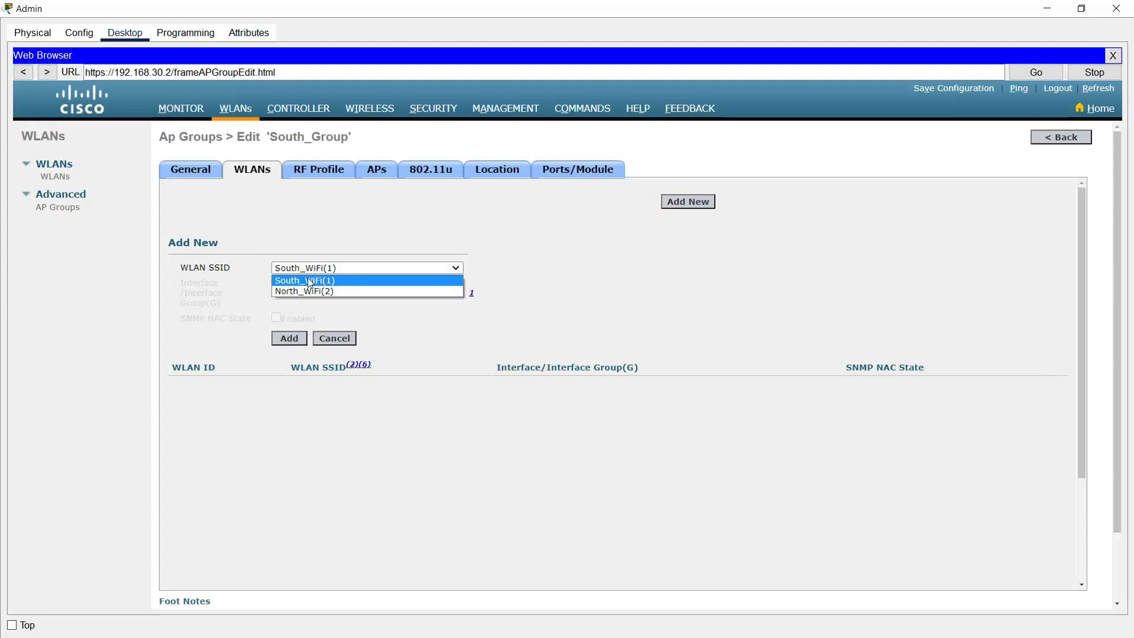
{"action": "left_click", "coordinate": [309, 281]}
{"action": "left_click", "coordinate": [375, 175]}
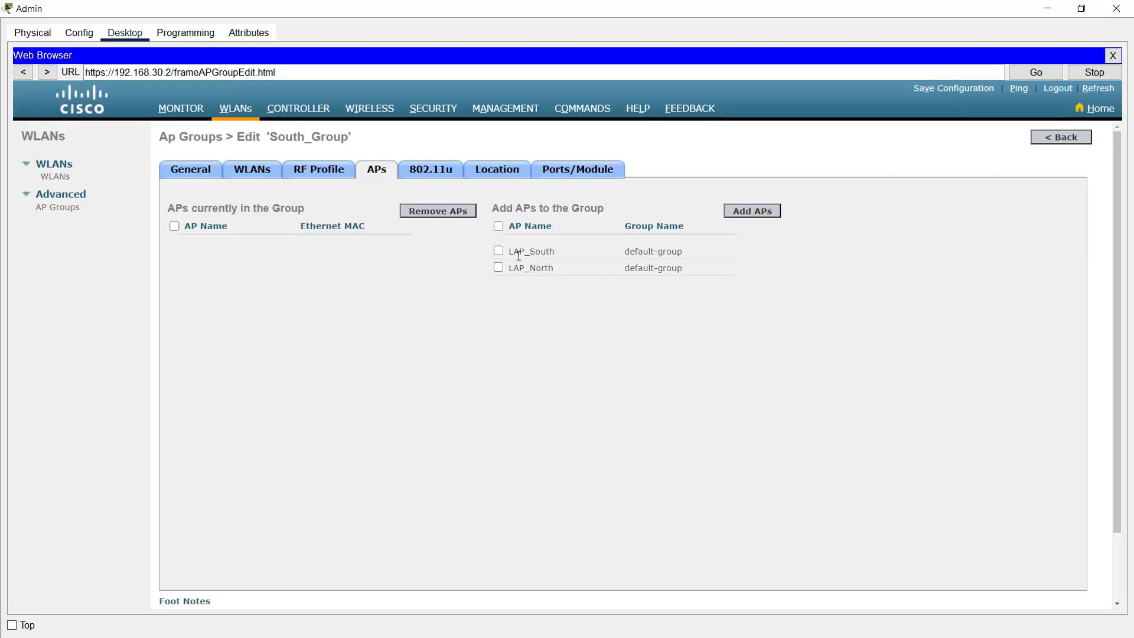
{"action": "left_click", "coordinate": [748, 216]}
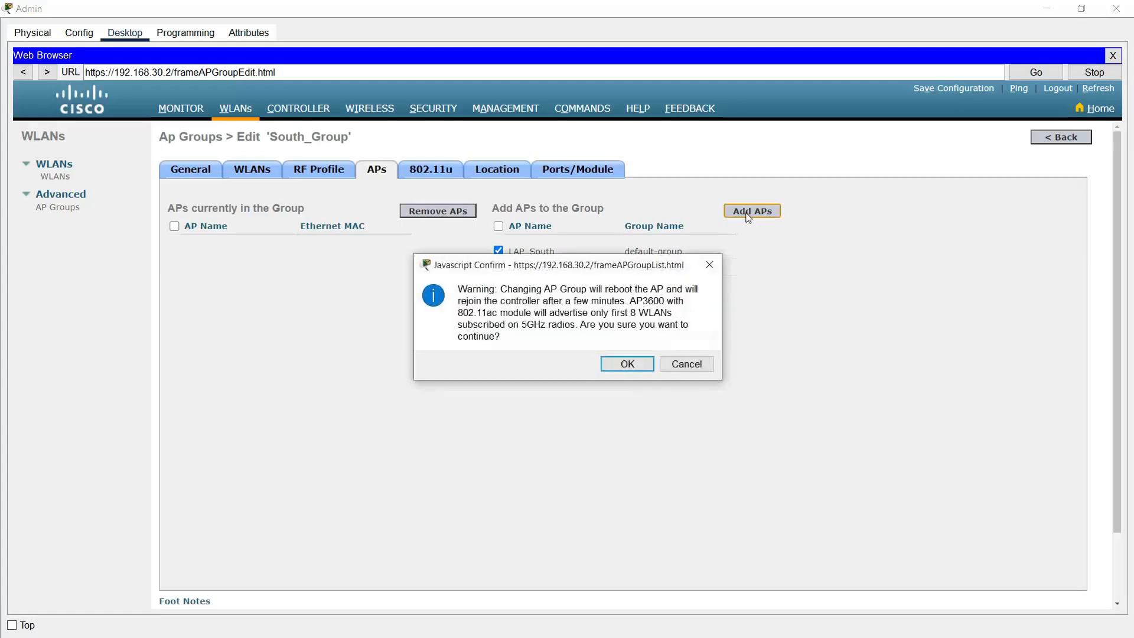
{"action": "left_click", "coordinate": [625, 364]}
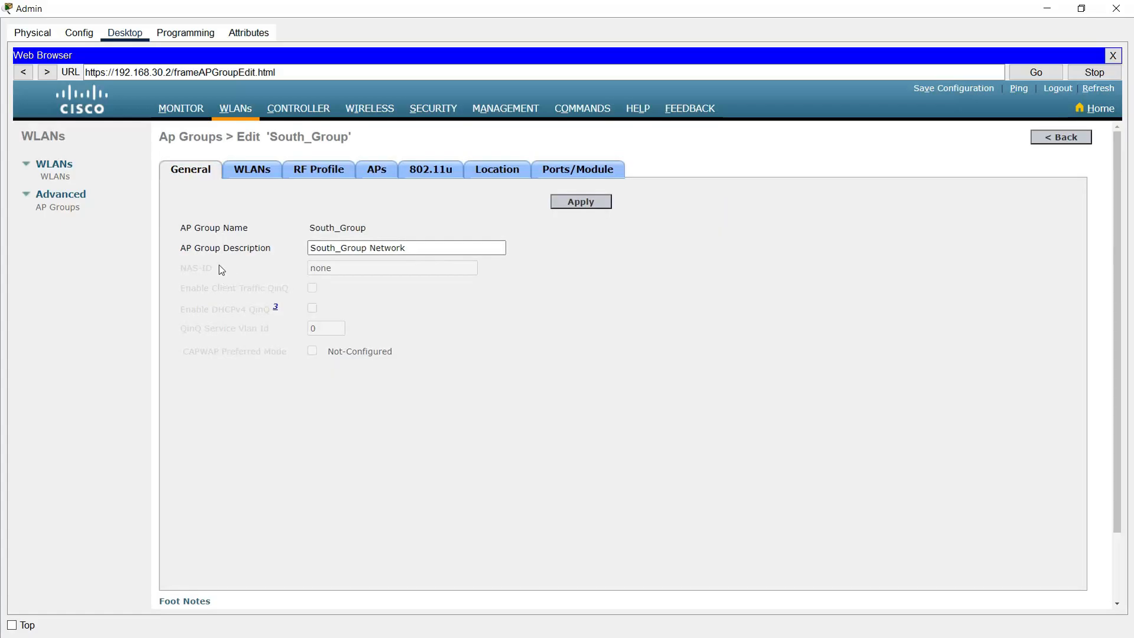
{"action": "left_click", "coordinate": [57, 208]}
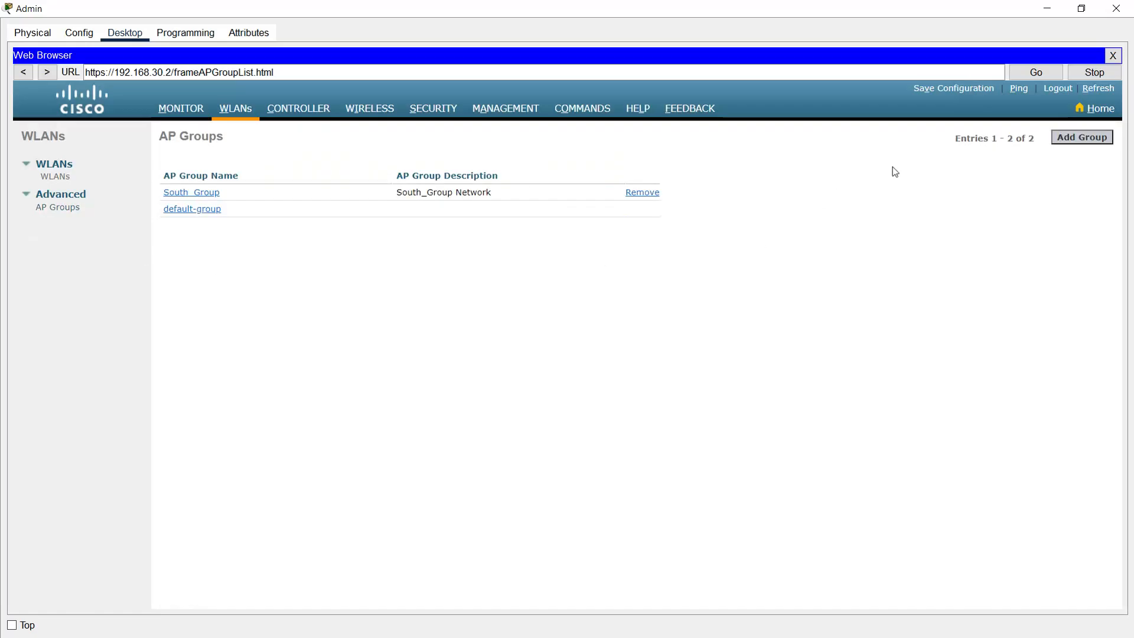
Step: Add AP group North_Group with description 'North_Group Network'
{"action": "left_click", "coordinate": [1080, 137]}
{"action": "left_click", "coordinate": [280, 201]}
{"action": "type", "text": "North_G"}
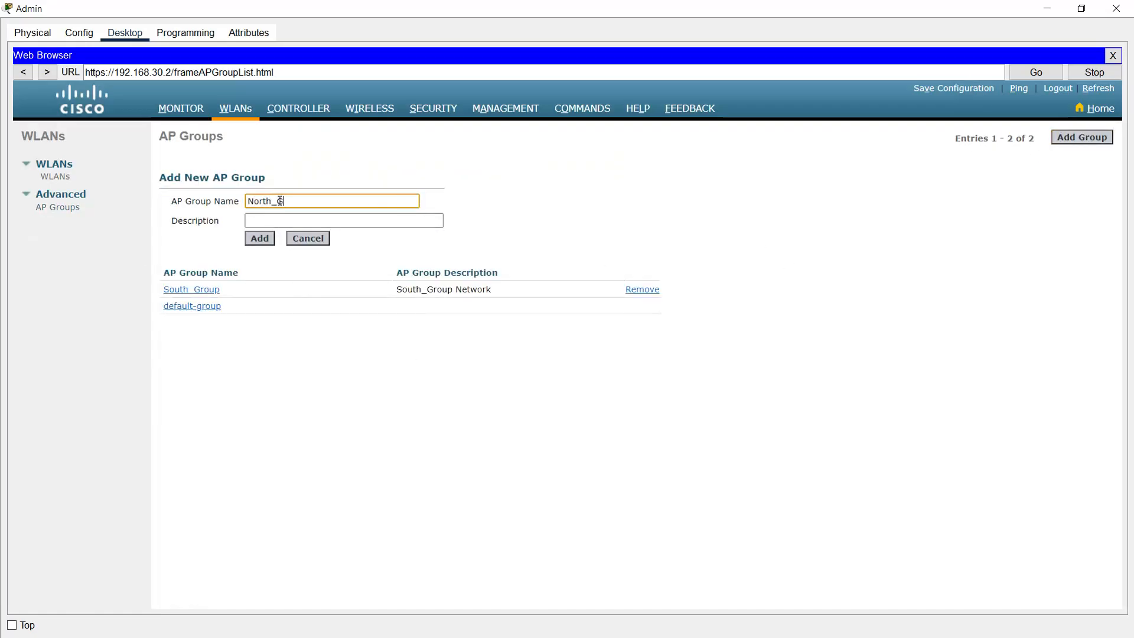
{"action": "type", "text": "roup"}
{"action": "key", "text": "ctrl+a"}
{"action": "key", "text": "ctrl+c"}
{"action": "key", "text": "Tab"}
{"action": "key", "text": "ctrl+v"}
{"action": "type", "text": "Network"}
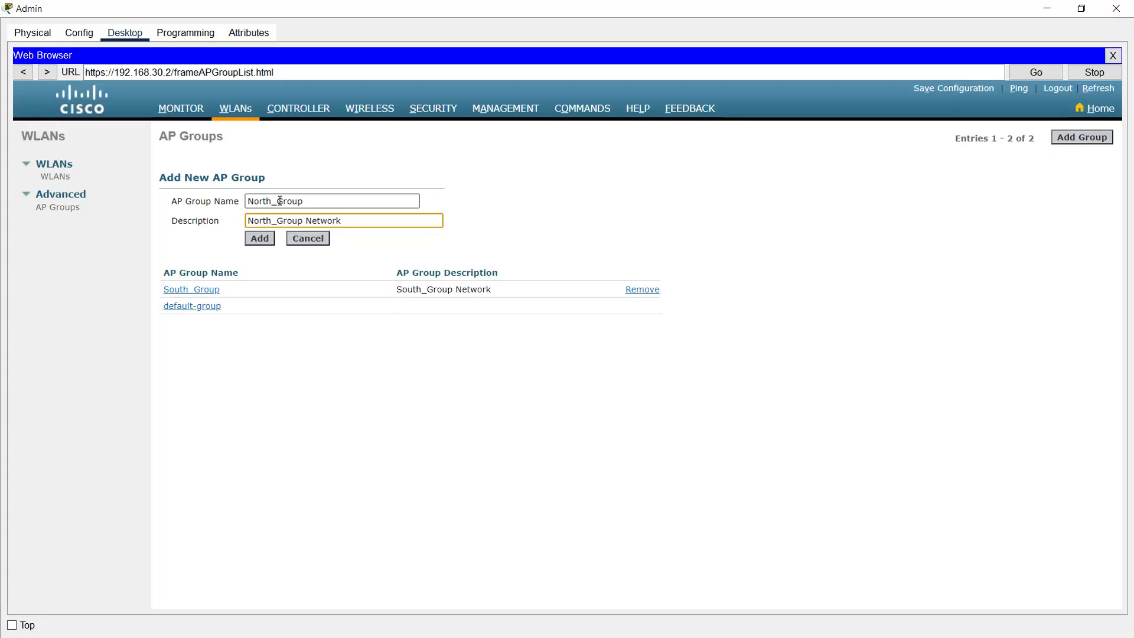
{"action": "left_click", "coordinate": [258, 239]}
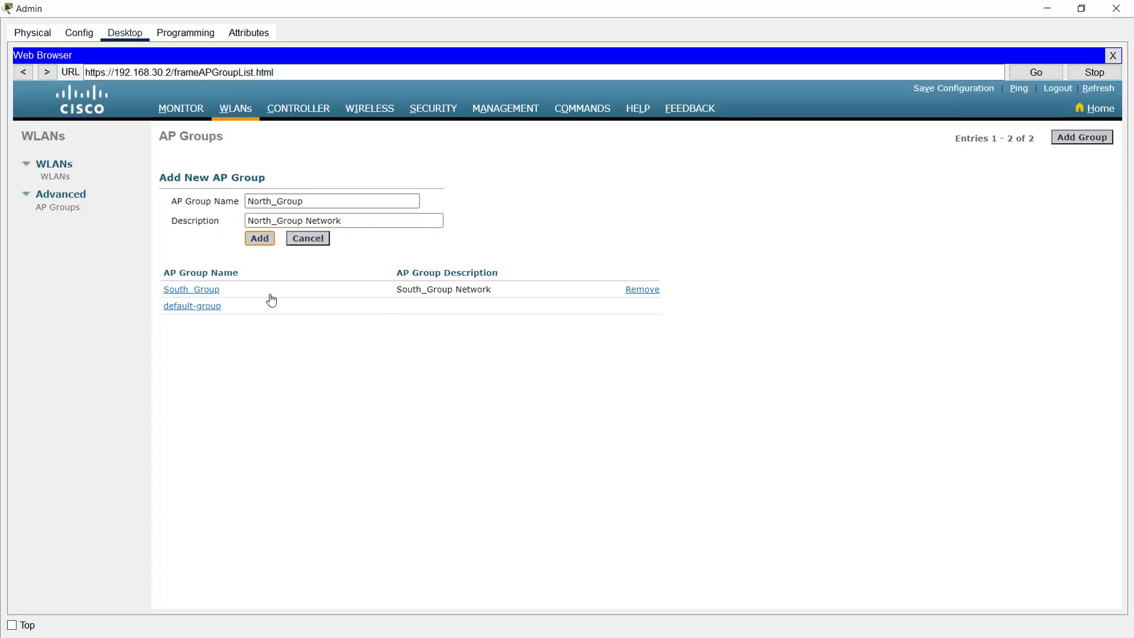
{"action": "left_click", "coordinate": [185, 197]}
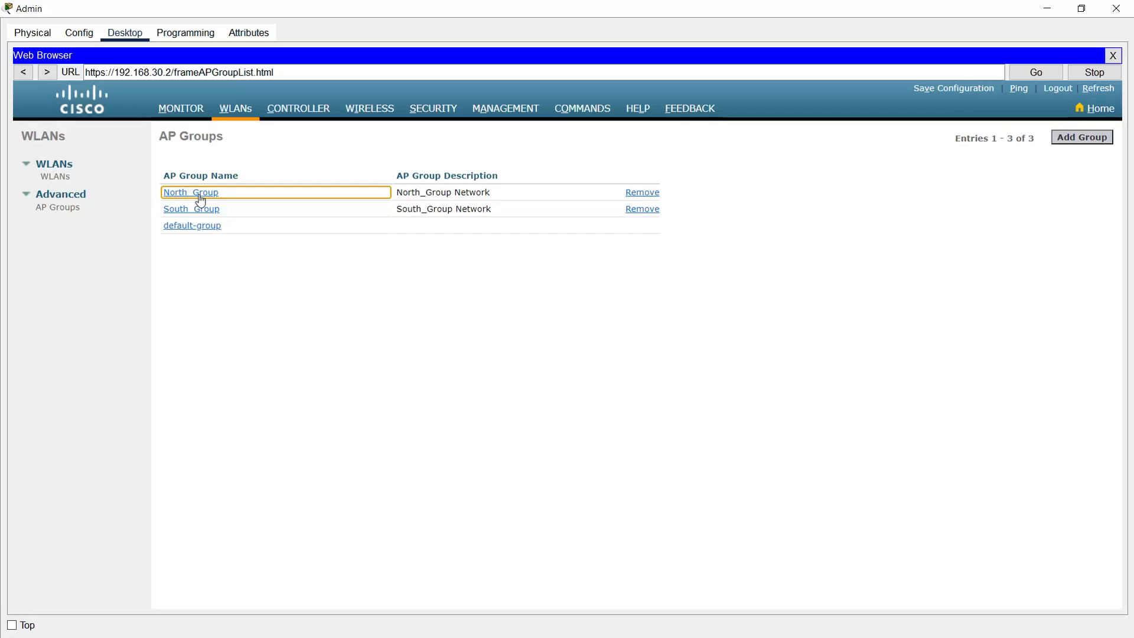
Step: Assign the North_WiFi WLAN to the North_Group AP group
{"action": "left_click", "coordinate": [201, 200]}
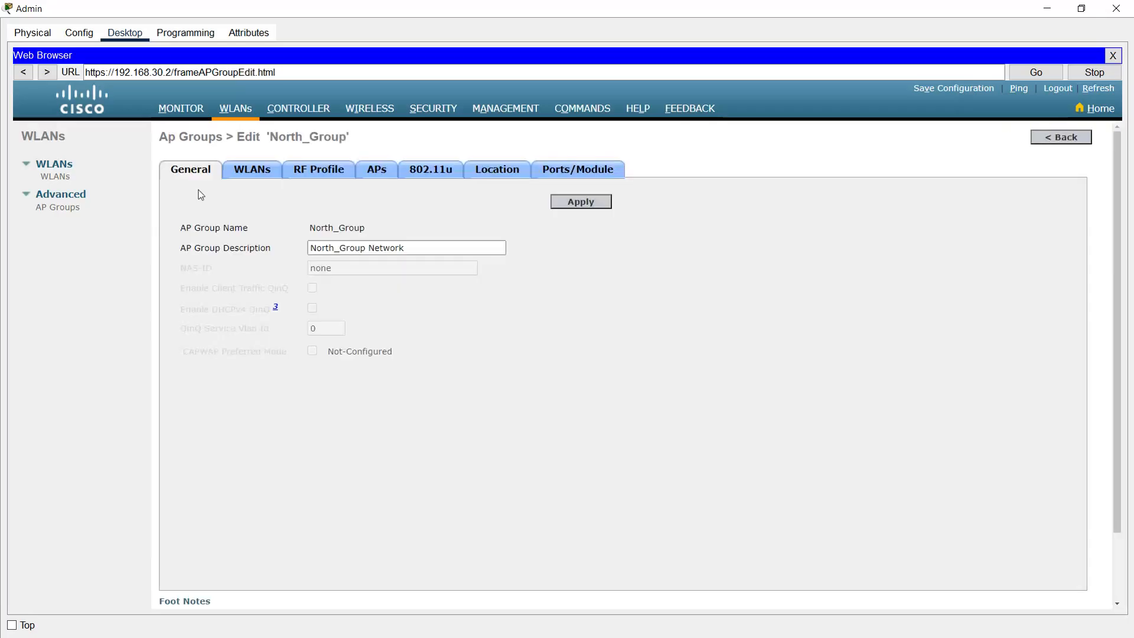
{"action": "left_click", "coordinate": [253, 171]}
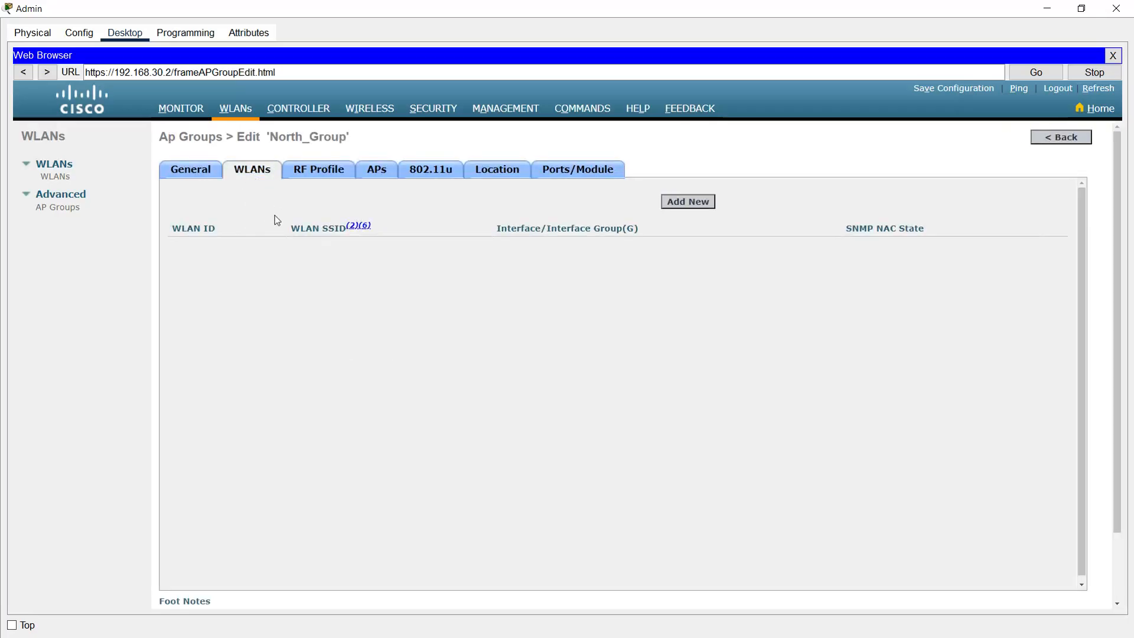
{"action": "left_click", "coordinate": [676, 204]}
{"action": "left_click", "coordinate": [366, 269]}
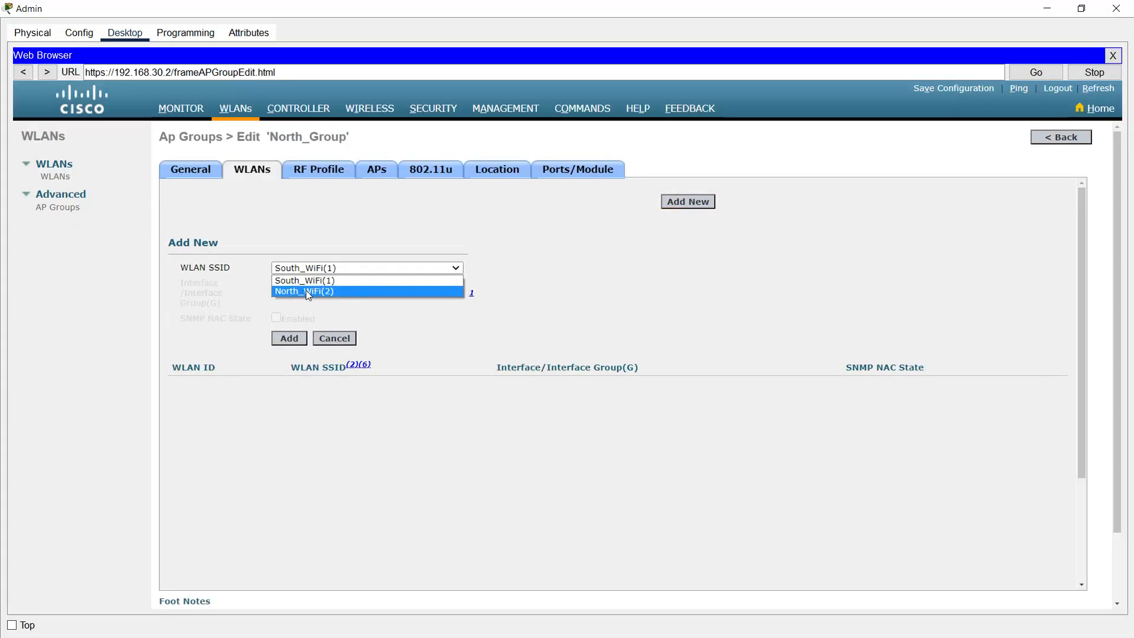
{"action": "left_click", "coordinate": [308, 293]}
Step: Move LAP_North into North_Group and save the controller configuration to flash
{"action": "left_click", "coordinate": [376, 170]}
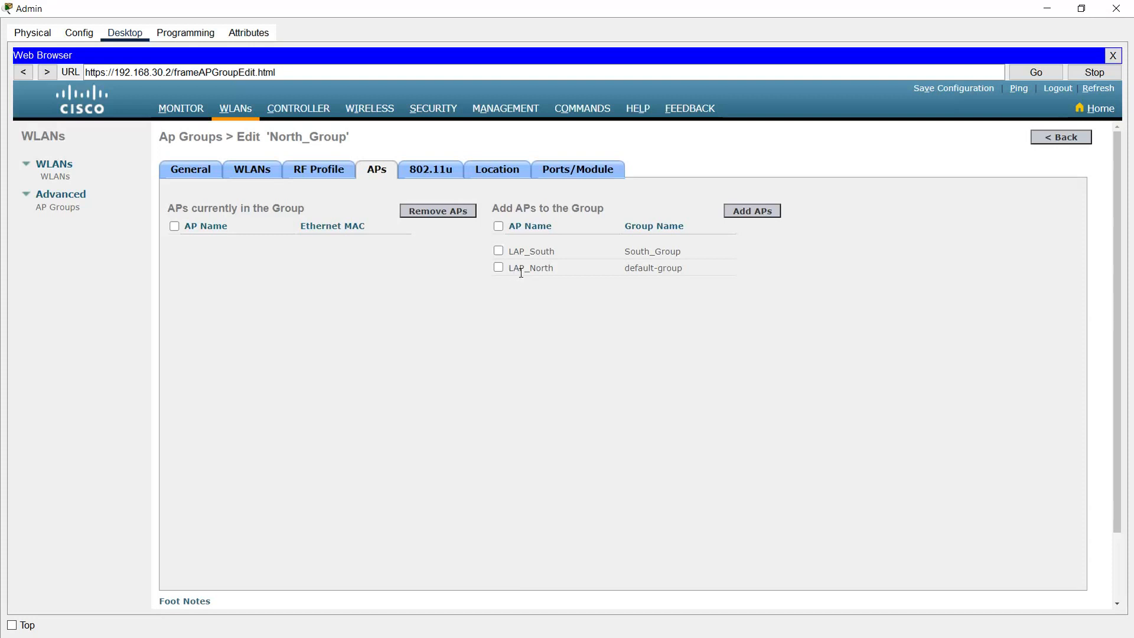
{"action": "left_click", "coordinate": [498, 267]}
{"action": "left_click", "coordinate": [746, 210]}
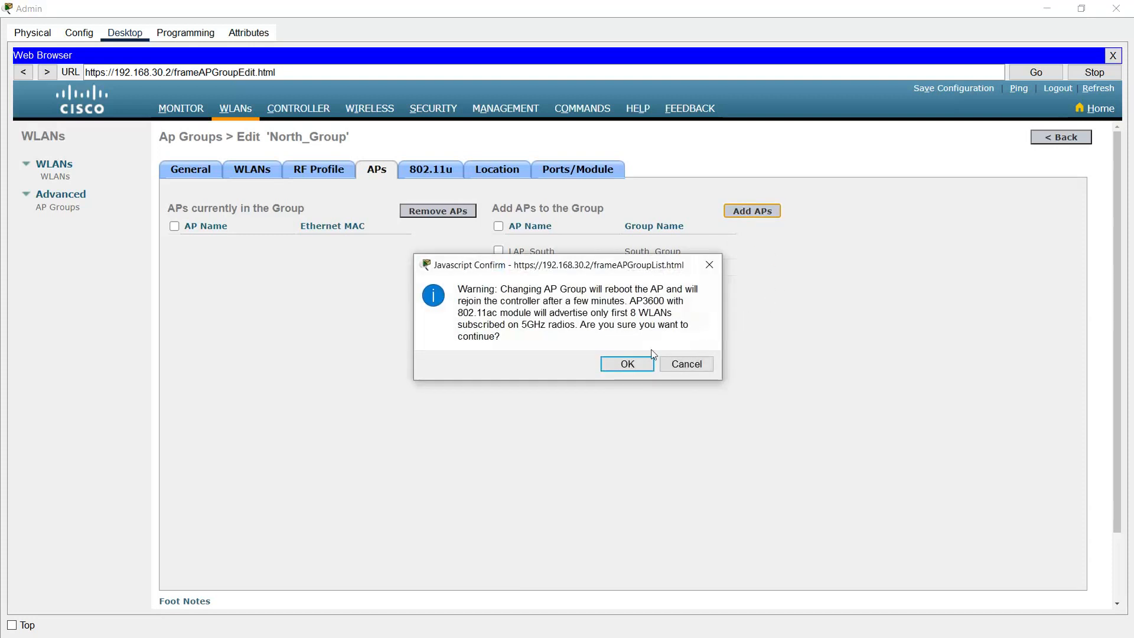
{"action": "left_click", "coordinate": [627, 363]}
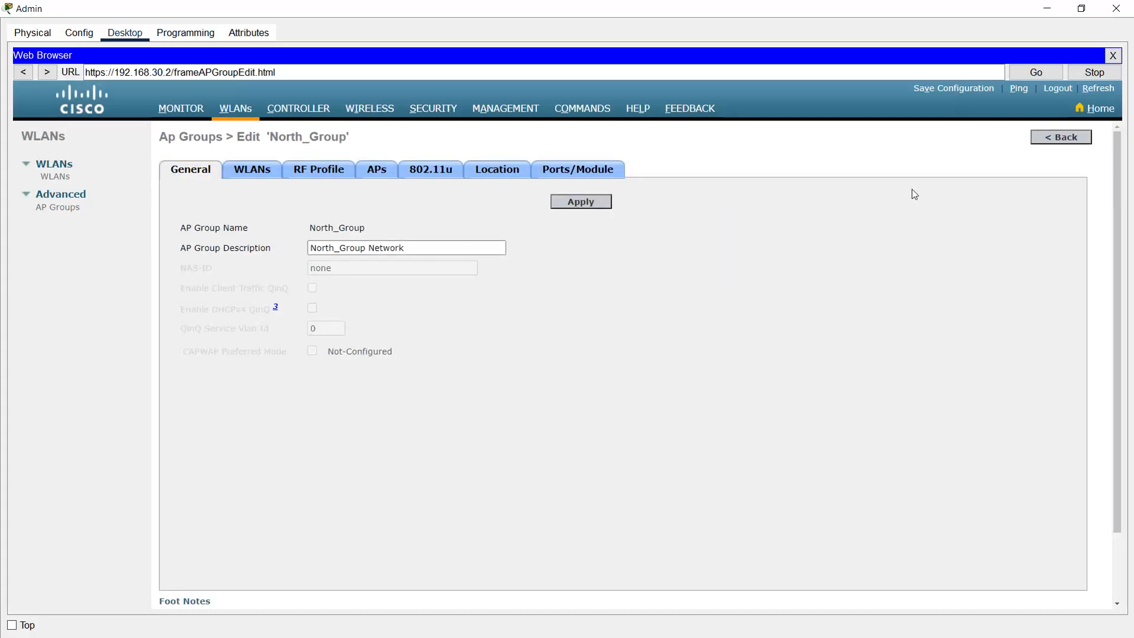
{"action": "left_click", "coordinate": [952, 90]}
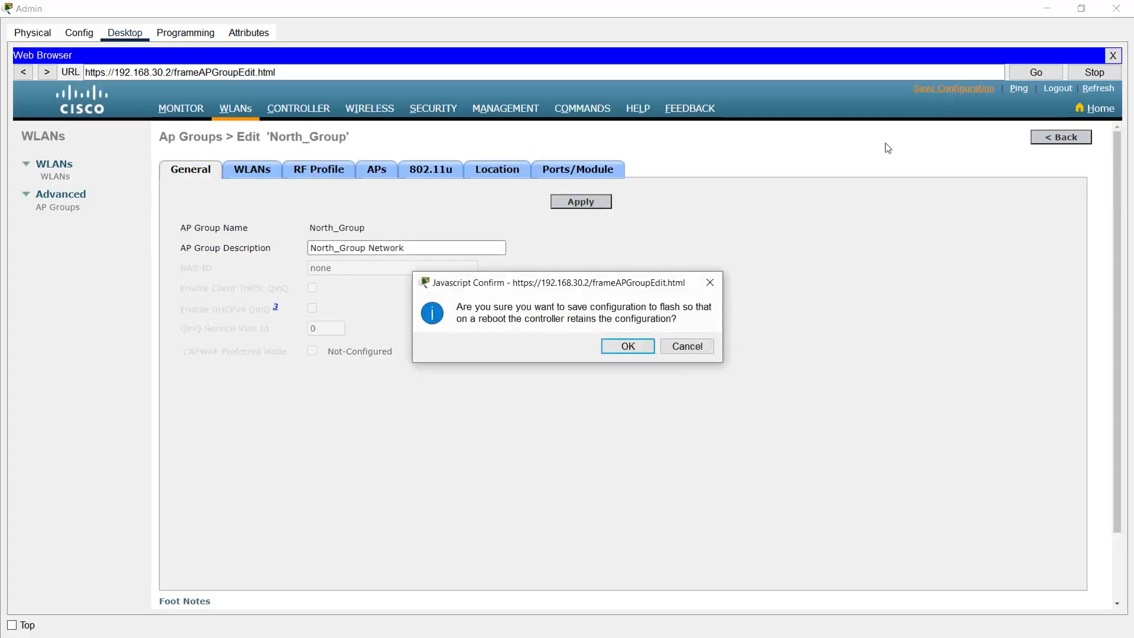
{"action": "left_click", "coordinate": [627, 346]}
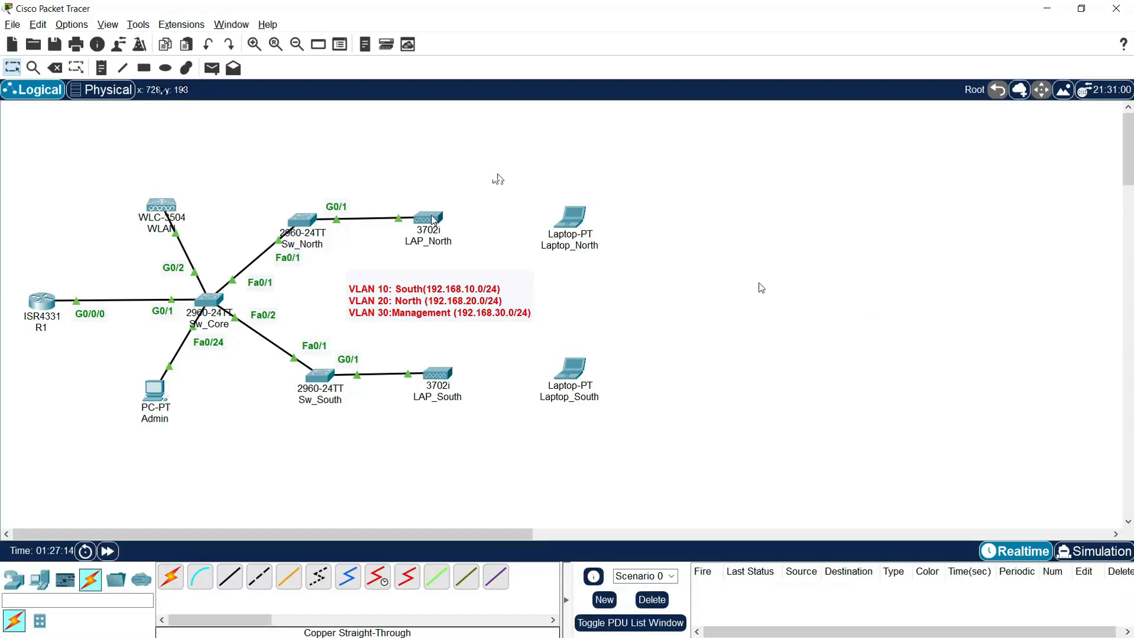
Step: Reopen the Admin PC browser maximized on the controller's AP Groups list and select North_Group
{"action": "mouse_move", "coordinate": [434, 220]}
{"action": "left_click", "coordinate": [158, 390]}
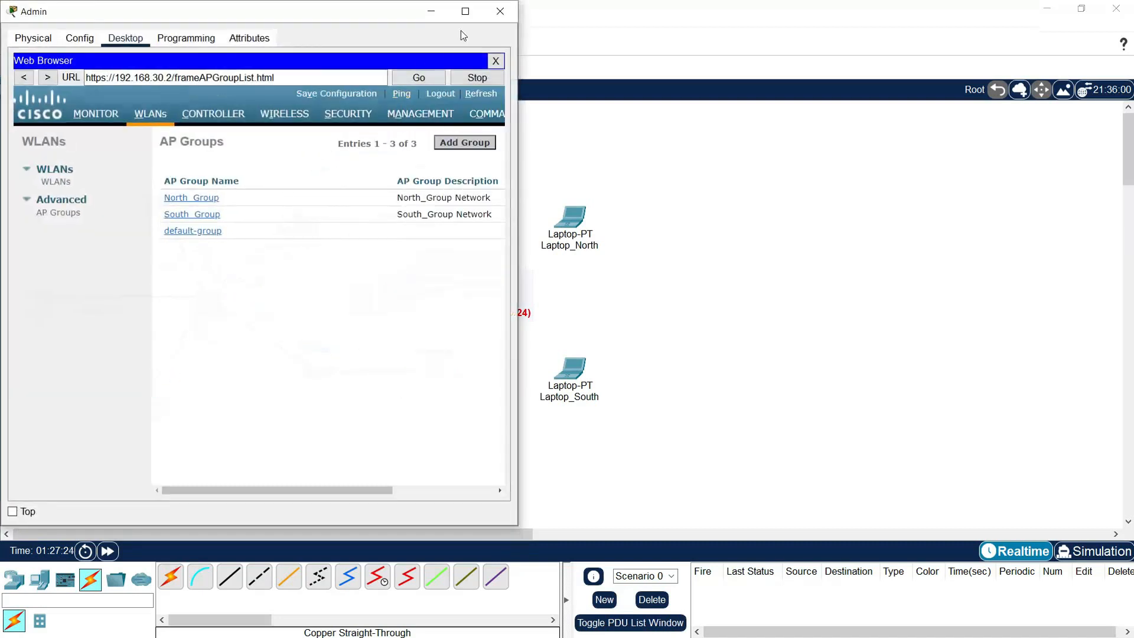
{"action": "left_click", "coordinate": [464, 13]}
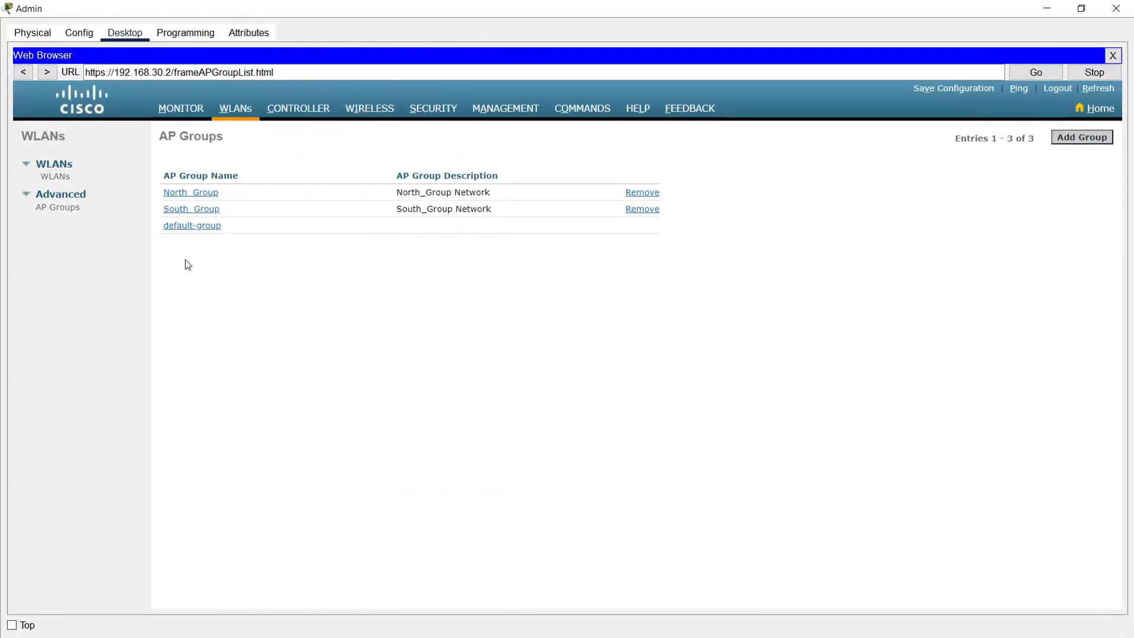
{"action": "left_click", "coordinate": [186, 194]}
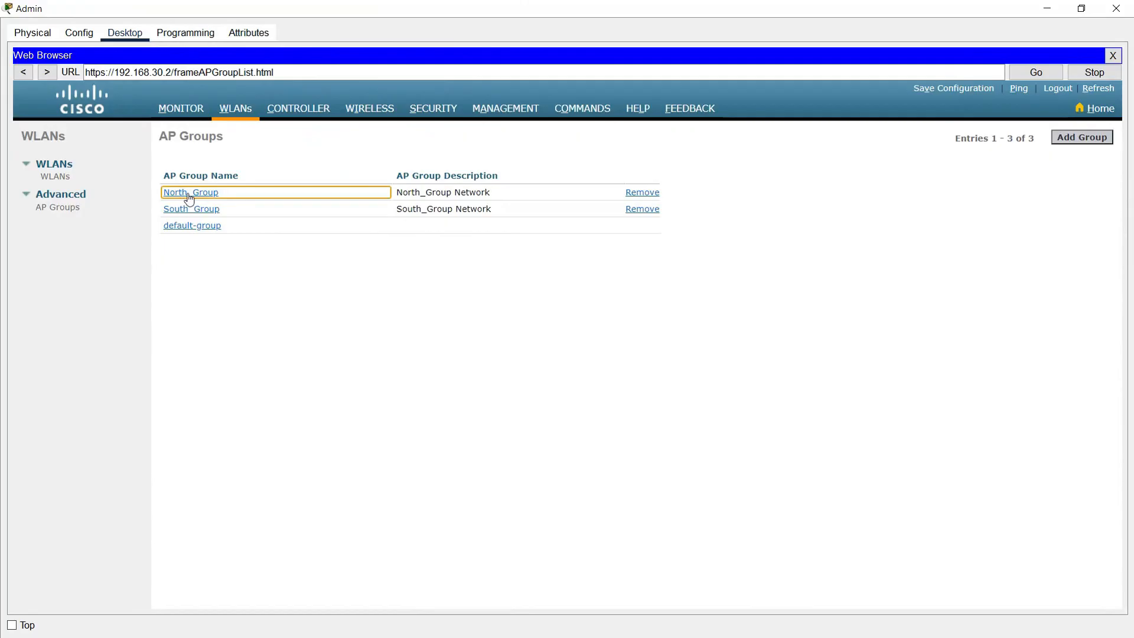
Step: Add North_WiFi with interface North_Network to North_Group's WLANs, then go back to AP Groups
{"action": "left_click", "coordinate": [189, 195]}
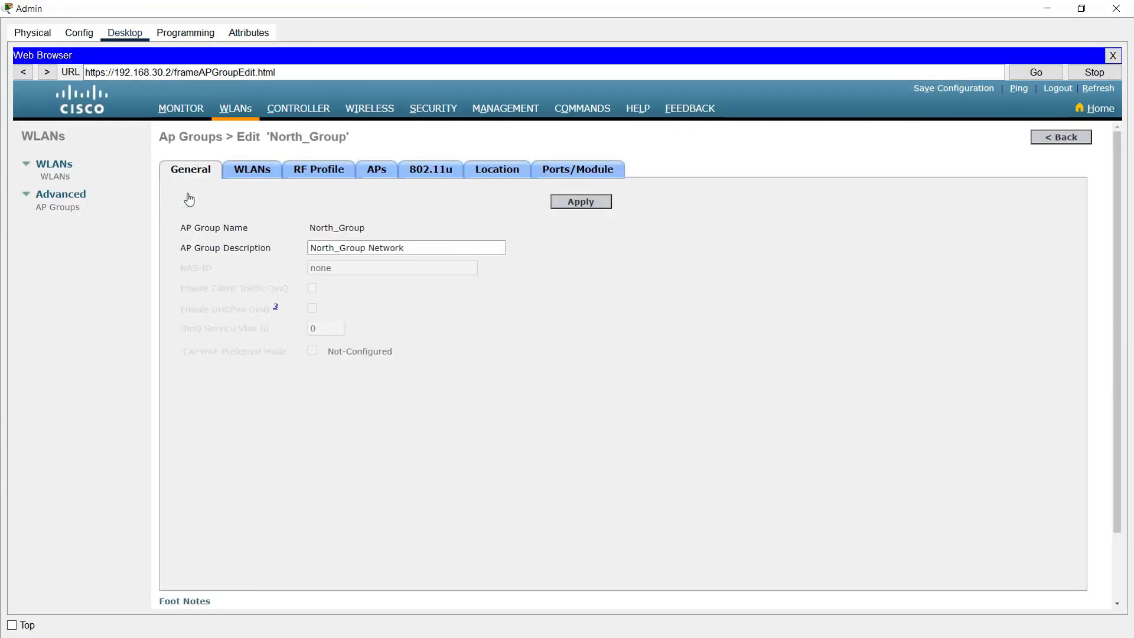
{"action": "left_click", "coordinate": [252, 173]}
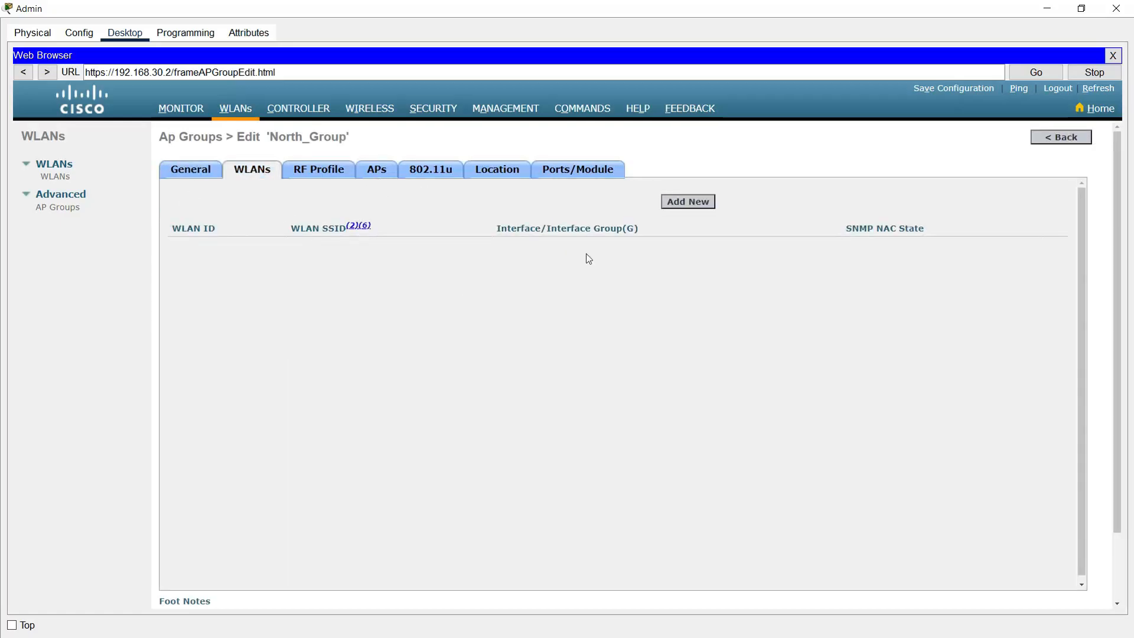
{"action": "left_click", "coordinate": [676, 204]}
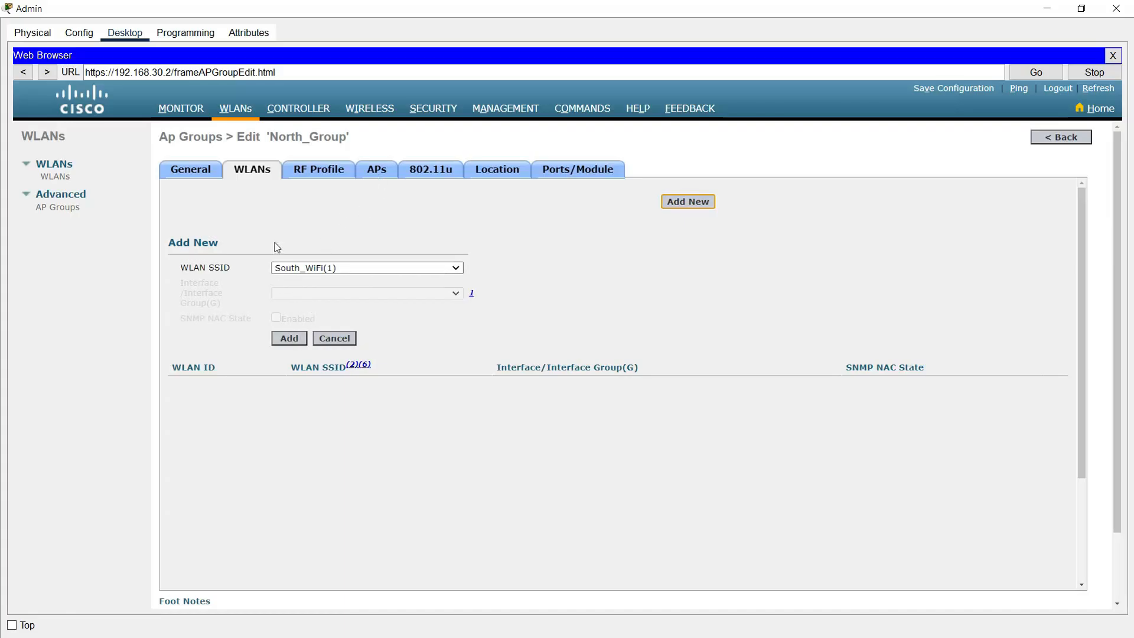
{"action": "left_click", "coordinate": [313, 268]}
{"action": "left_click", "coordinate": [301, 291]}
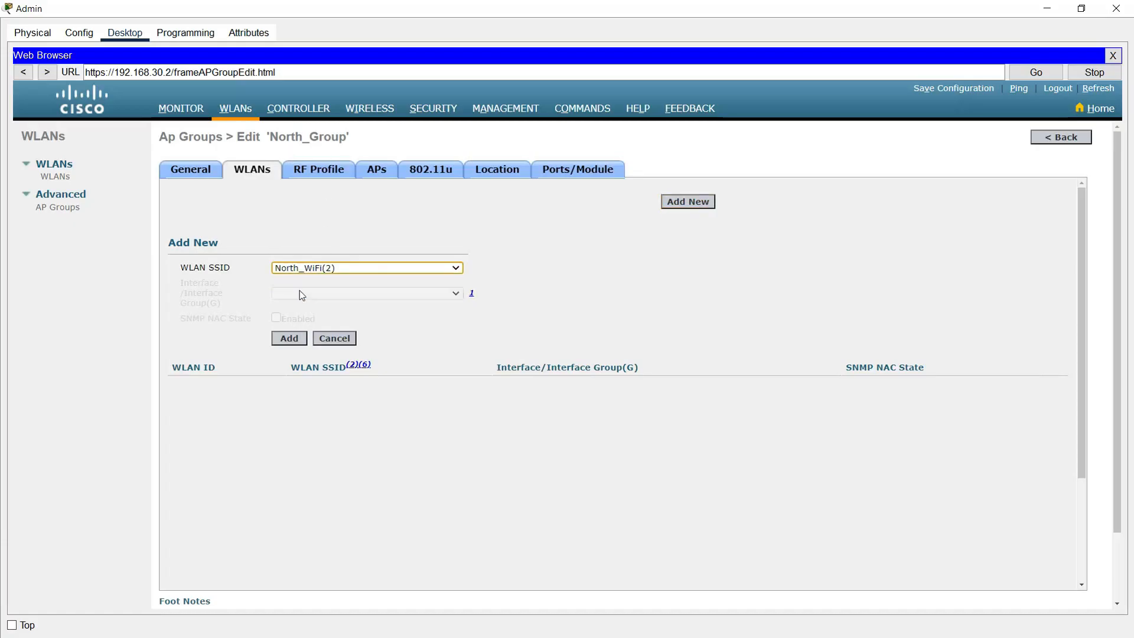
{"action": "left_click", "coordinate": [289, 339]}
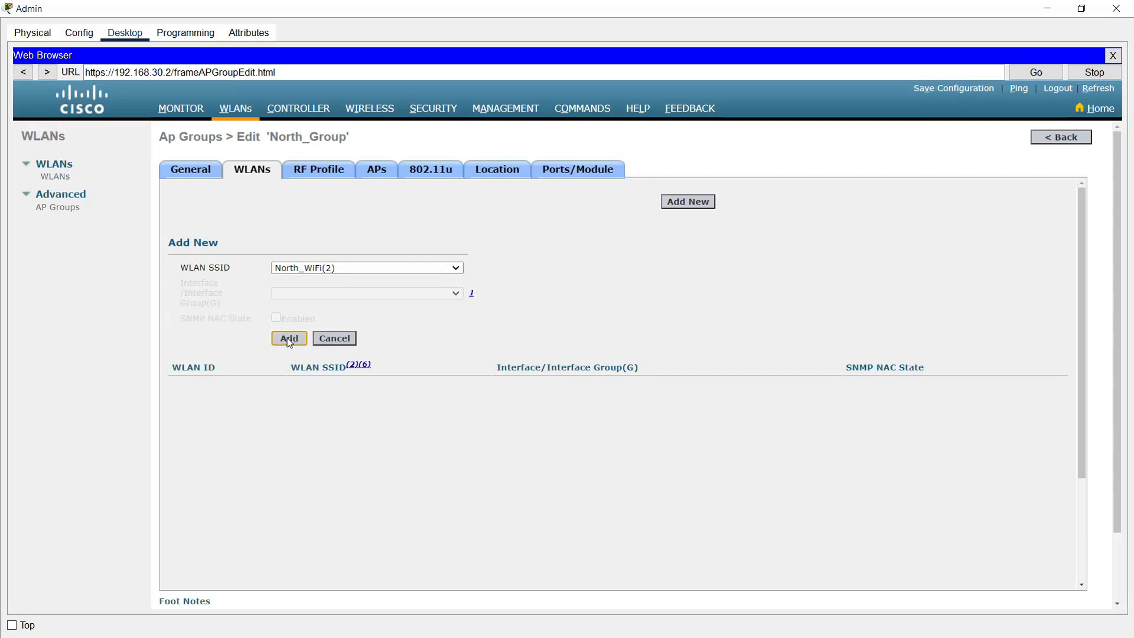
{"action": "left_click", "coordinate": [288, 339]}
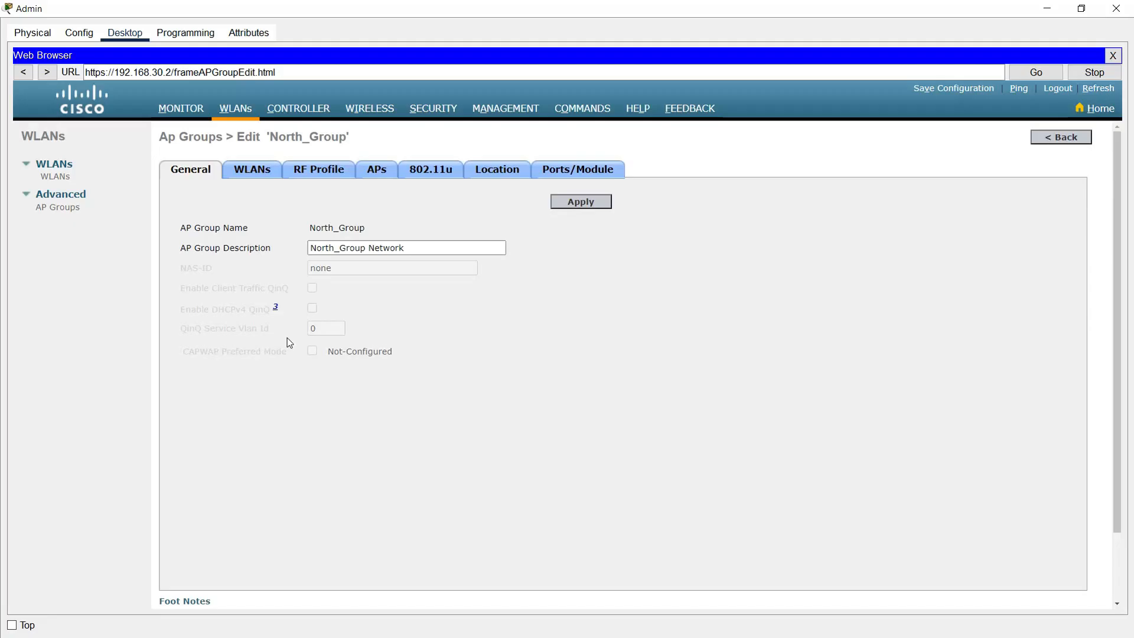
{"action": "left_click", "coordinate": [269, 169]}
{"action": "left_click", "coordinate": [59, 208]}
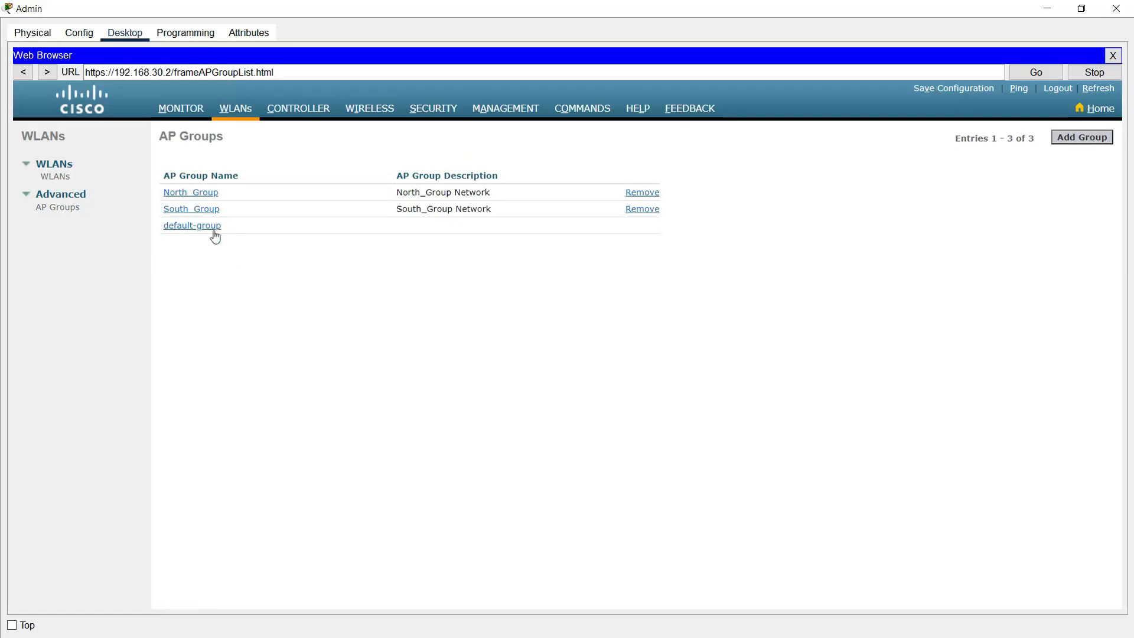
{"action": "left_click", "coordinate": [205, 214]}
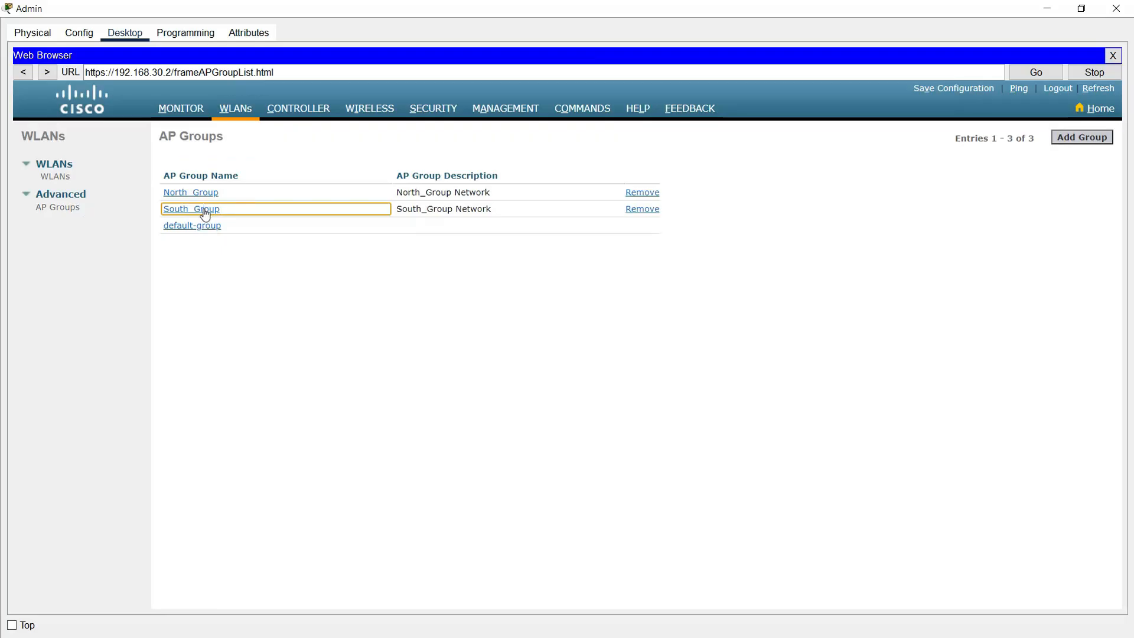
Step: Add South_WiFi(1) to South_Group's WLANs and save the controller configuration to flash
{"action": "left_click", "coordinate": [205, 214]}
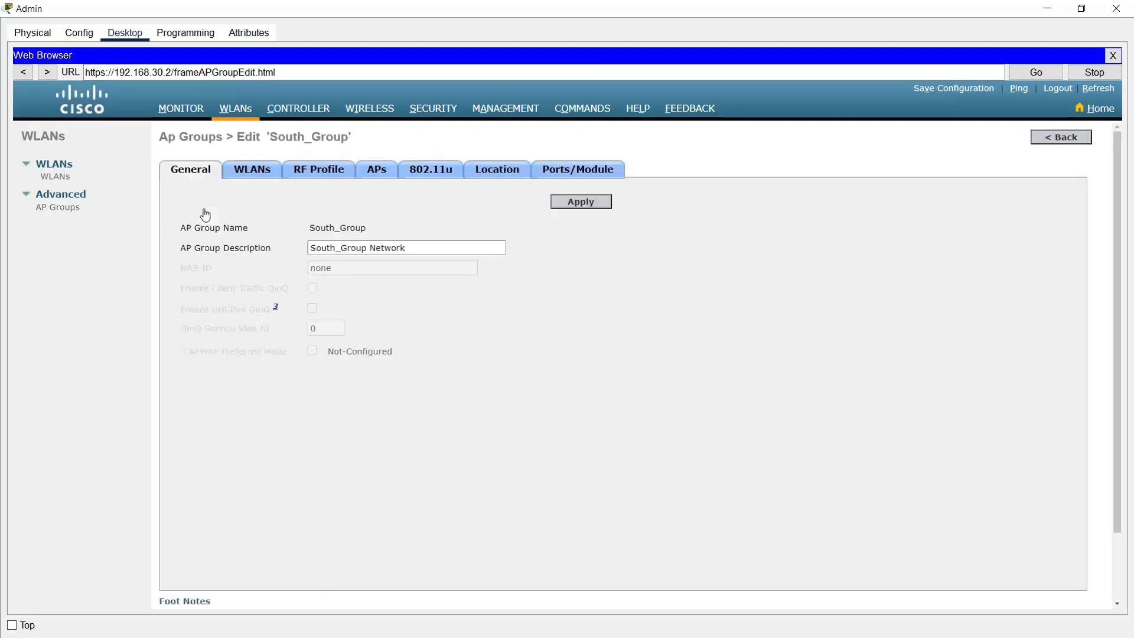
{"action": "left_click", "coordinate": [251, 176]}
{"action": "left_click", "coordinate": [675, 205]}
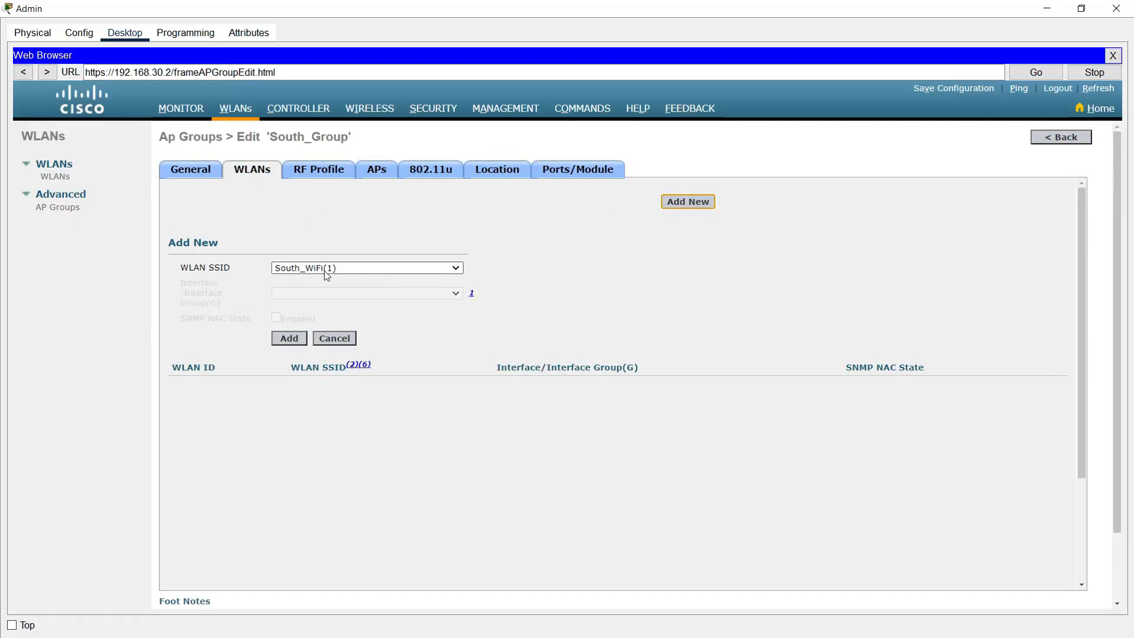
{"action": "left_click", "coordinate": [293, 340]}
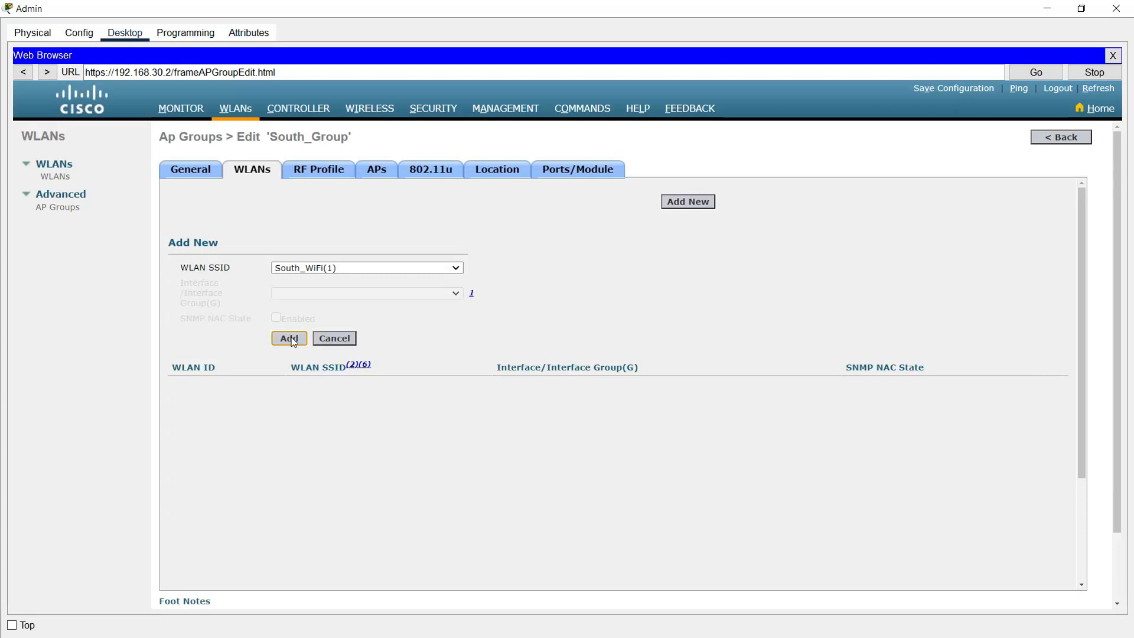
{"action": "left_click", "coordinate": [289, 339]}
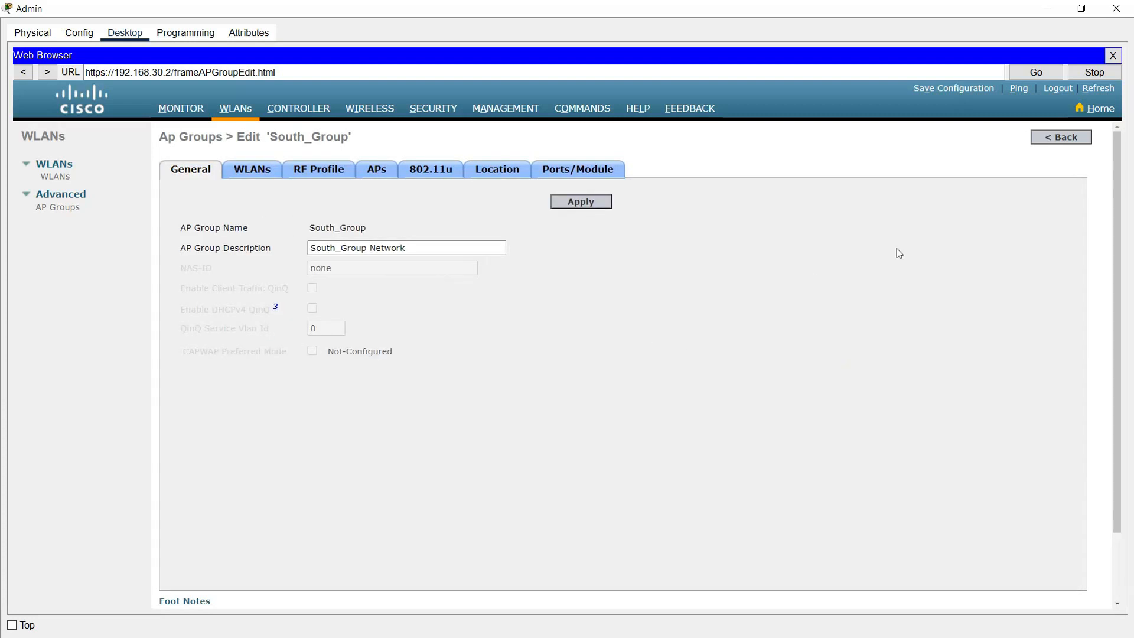
{"action": "left_click", "coordinate": [942, 89]}
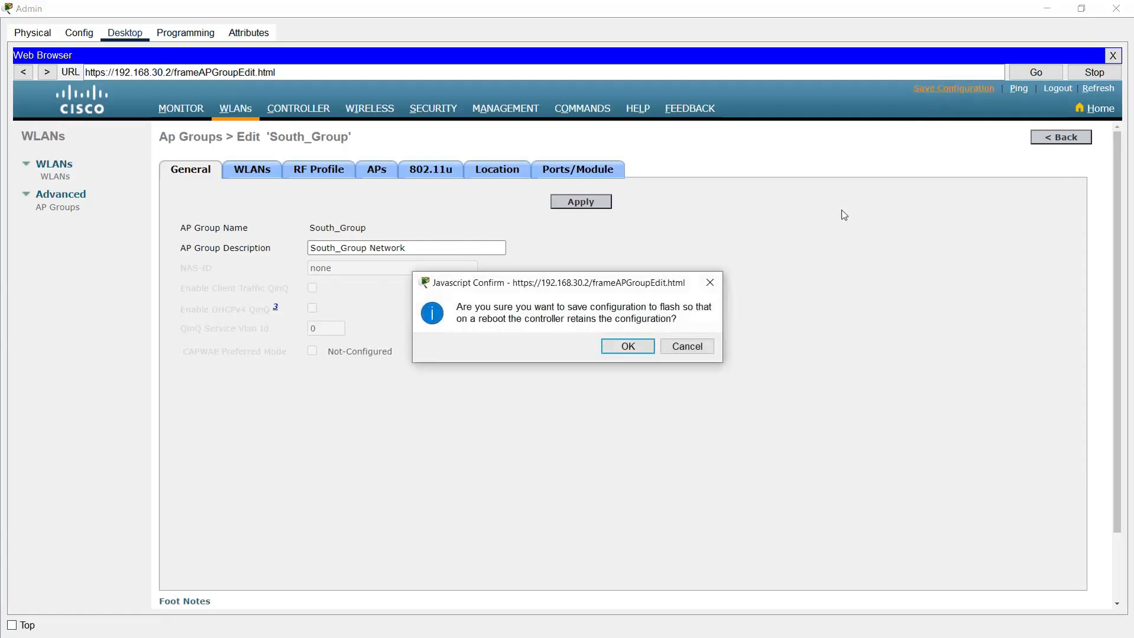
{"action": "left_click", "coordinate": [627, 347]}
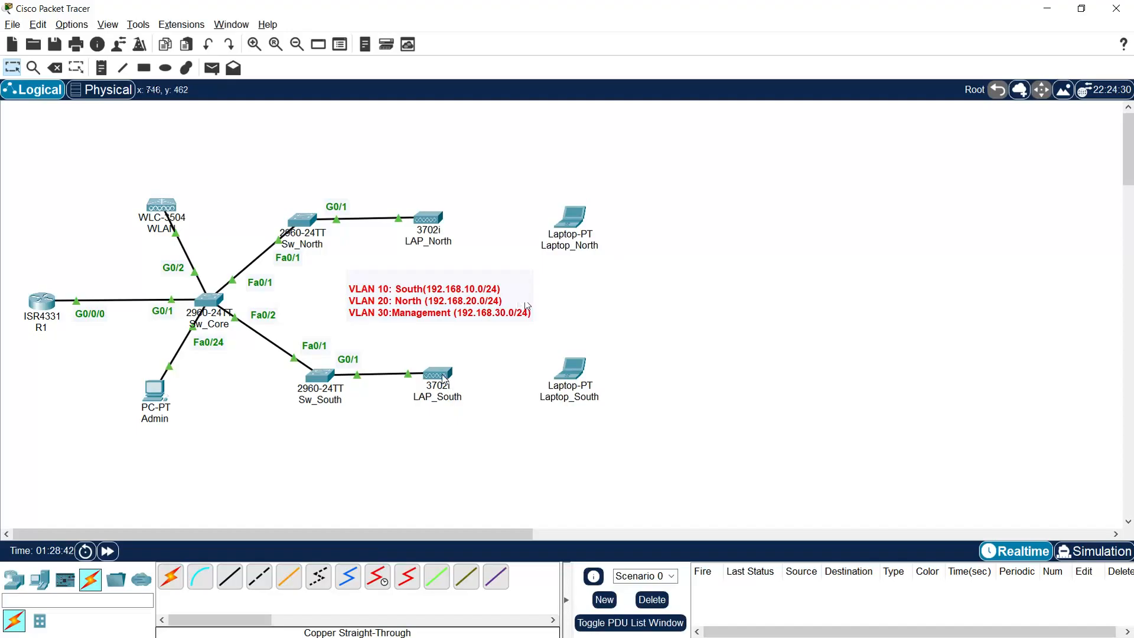
Step: Power off Laptop_South, swap its old module for a WPC300N, power on, and show Desktop
{"action": "mouse_move", "coordinate": [444, 378]}
{"action": "left_click", "coordinate": [567, 373]}
{"action": "left_click", "coordinate": [579, 368]}
{"action": "left_click_drag", "start_coordinate": [670, 371], "coordinate": [496, 429]}
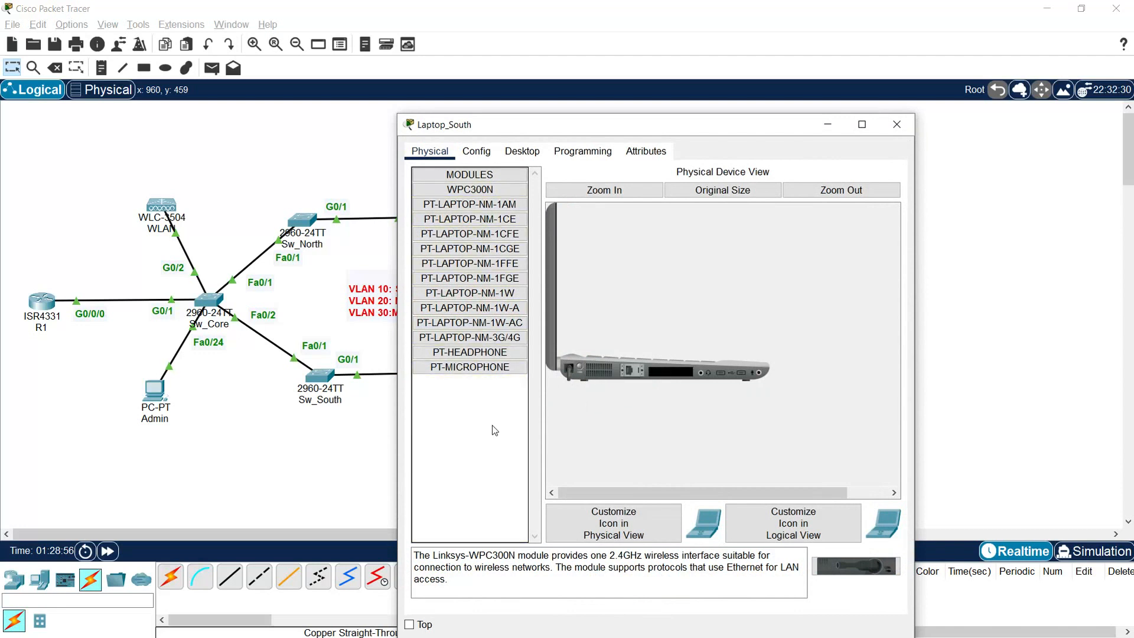
{"action": "left_click_drag", "start_coordinate": [857, 565], "coordinate": [670, 372]}
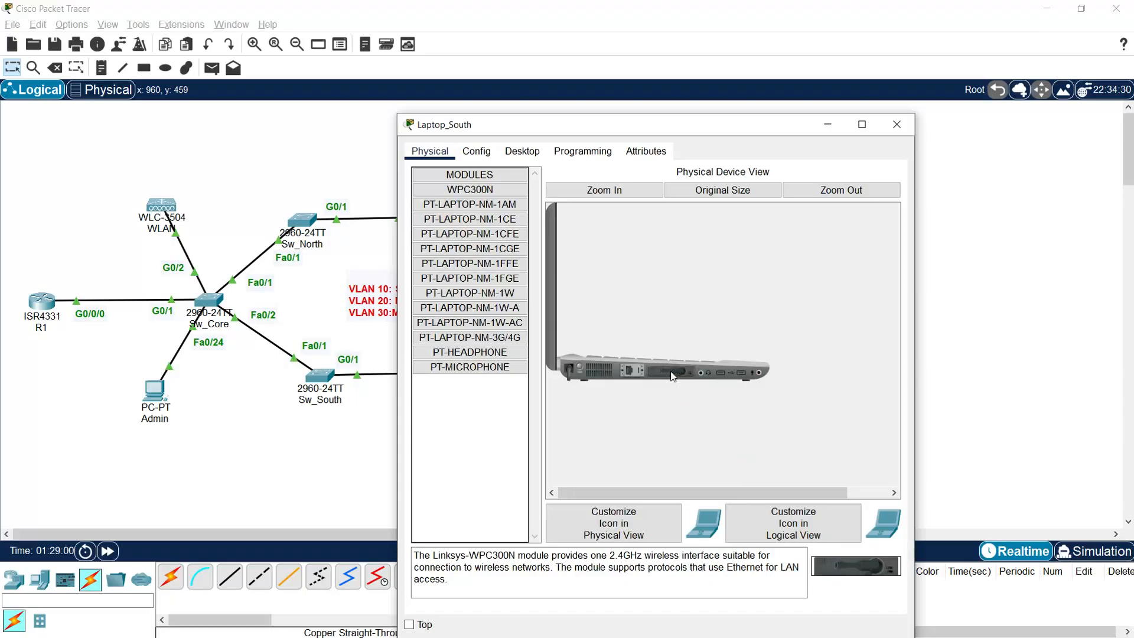
{"action": "left_click", "coordinate": [579, 368]}
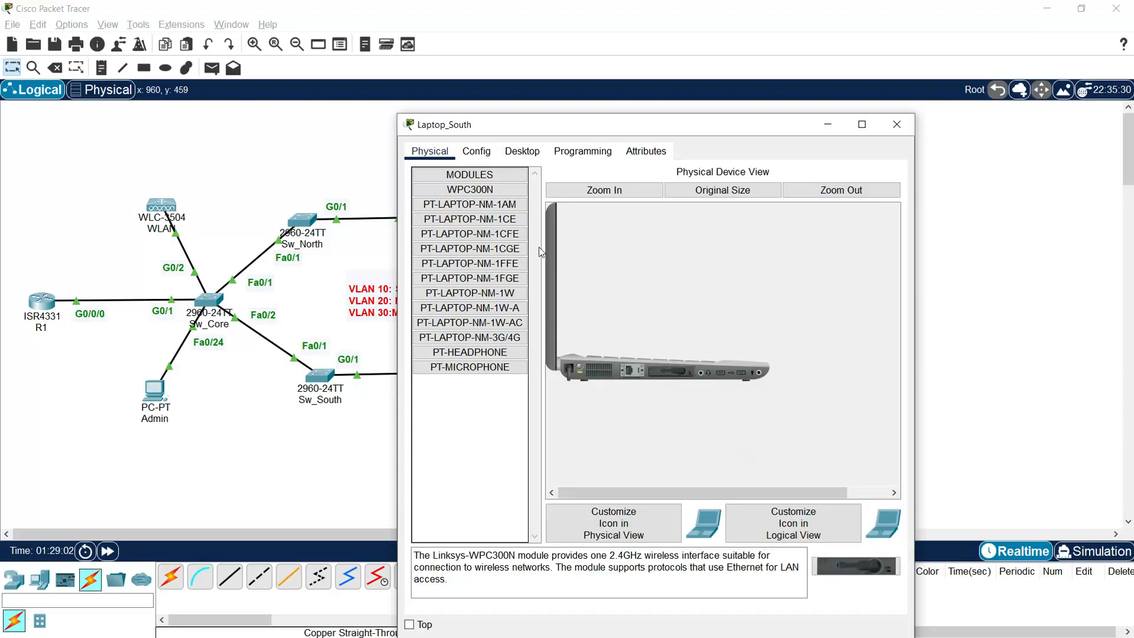
{"action": "left_click", "coordinate": [522, 151]}
Step: Connect Laptop_South to South_WiFi in PC Wireless using its WPA2 pre-shared key
{"action": "left_click", "coordinate": [467, 328]}
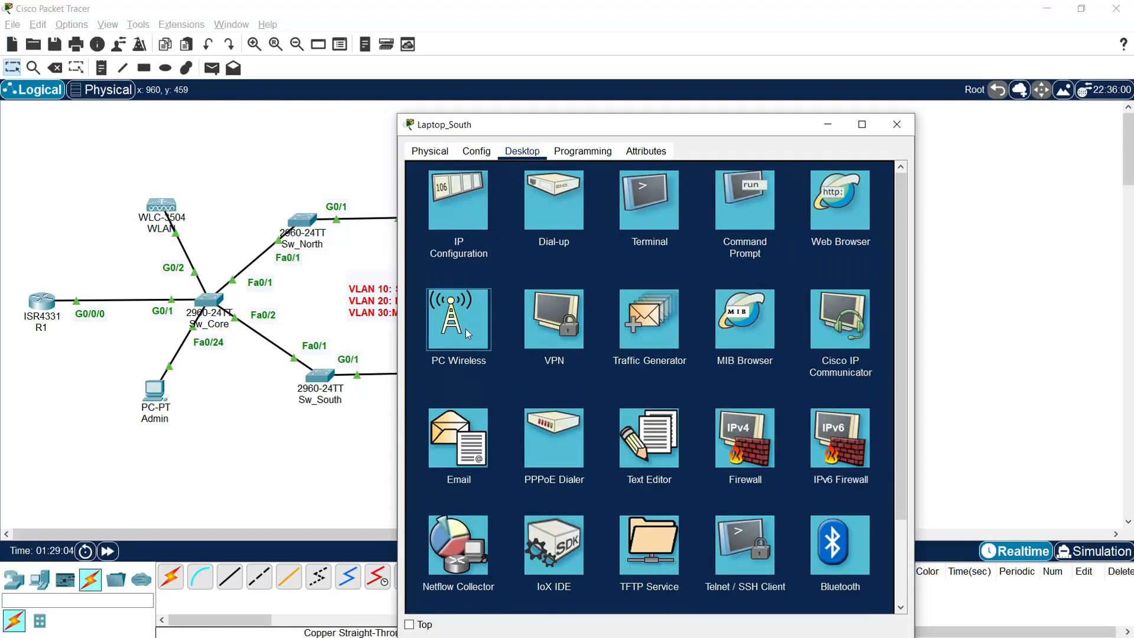
{"action": "left_click", "coordinate": [509, 326]}
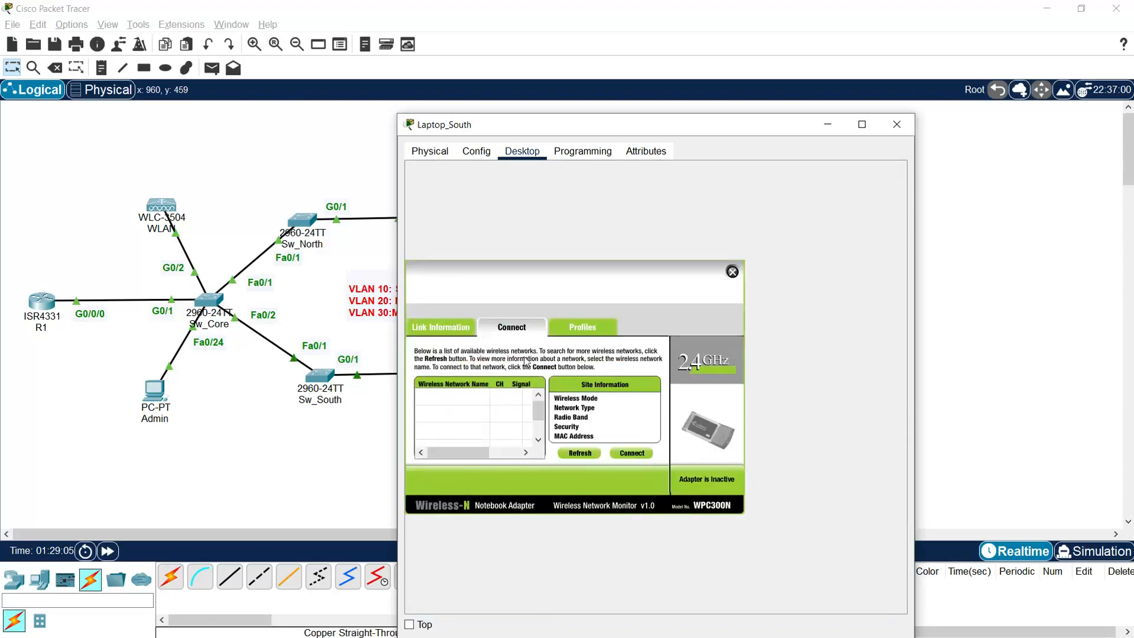
{"action": "left_click", "coordinate": [580, 455]}
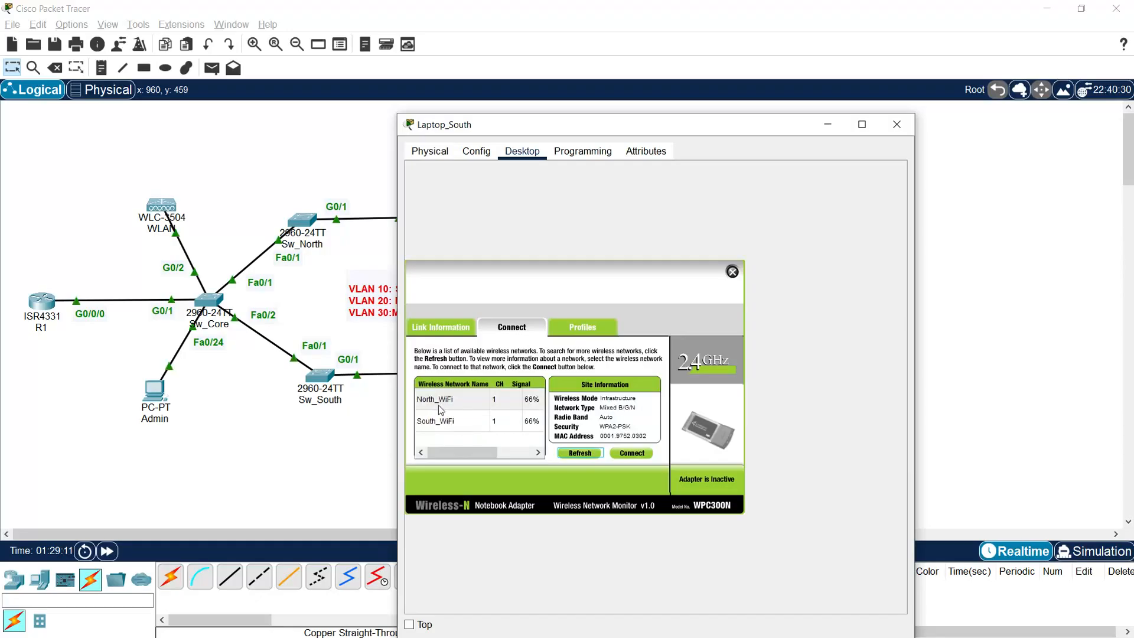
{"action": "left_click", "coordinate": [447, 422]}
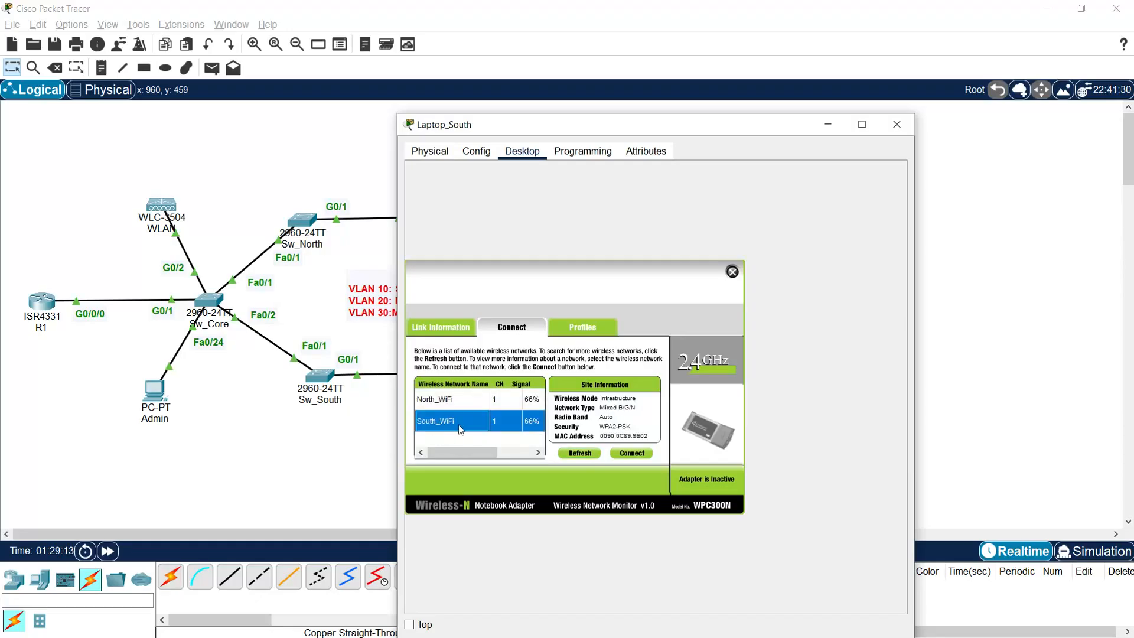
{"action": "left_click", "coordinate": [631, 452]}
{"action": "left_click", "coordinate": [489, 402]}
{"action": "type", "text": "South123"}
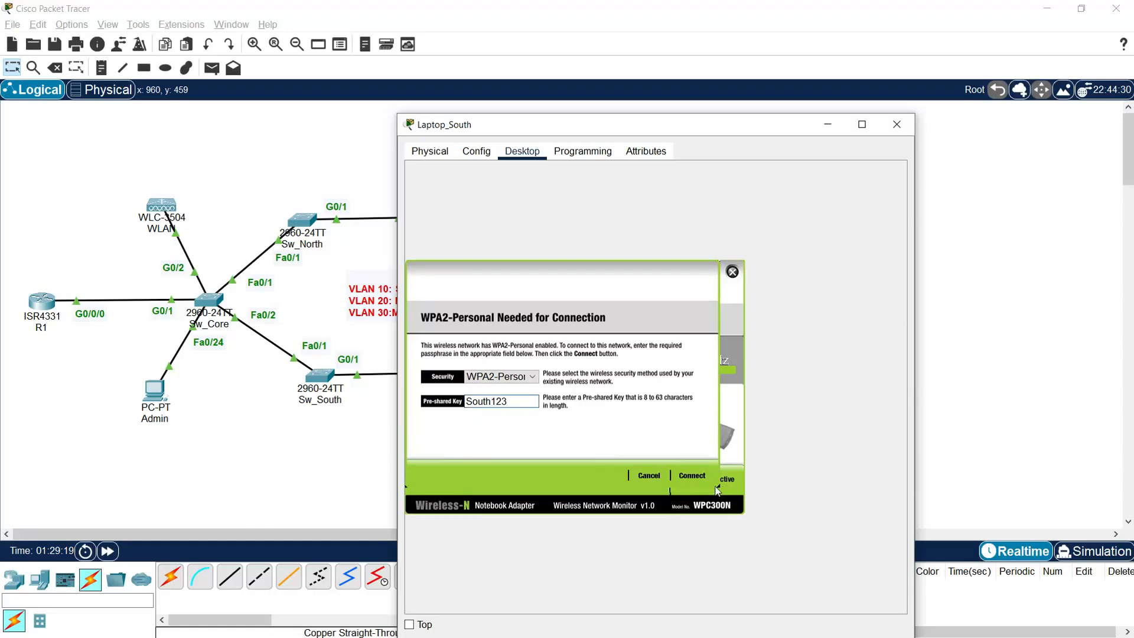
{"action": "left_click", "coordinate": [692, 475]}
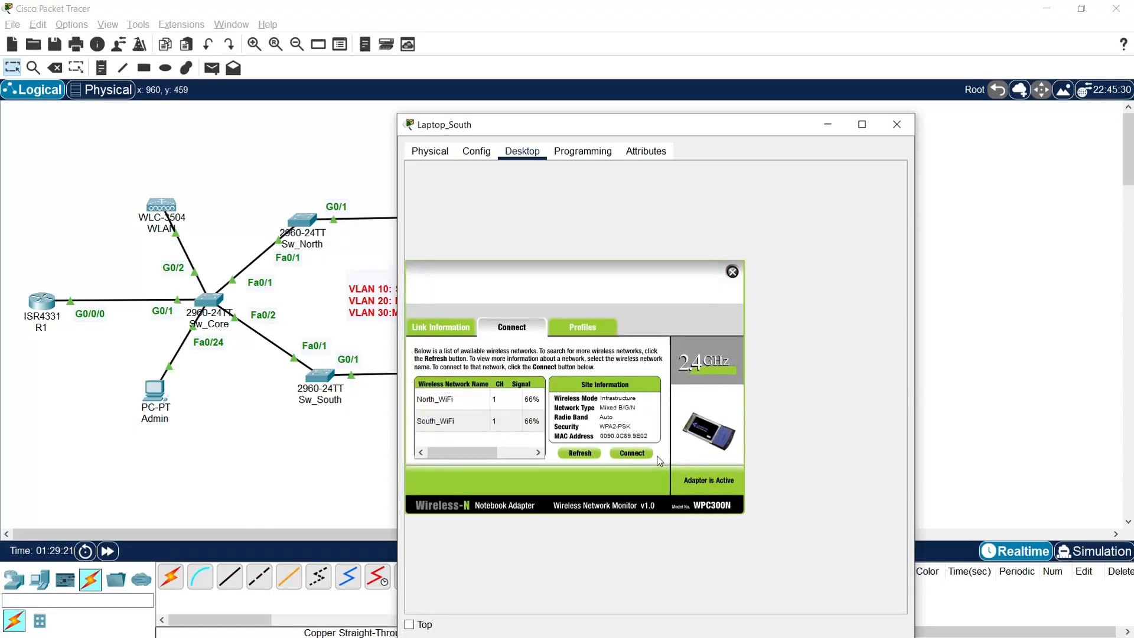
Step: Check Laptop_South's wireless link status and IP configuration, then close its window
{"action": "left_click", "coordinate": [429, 328]}
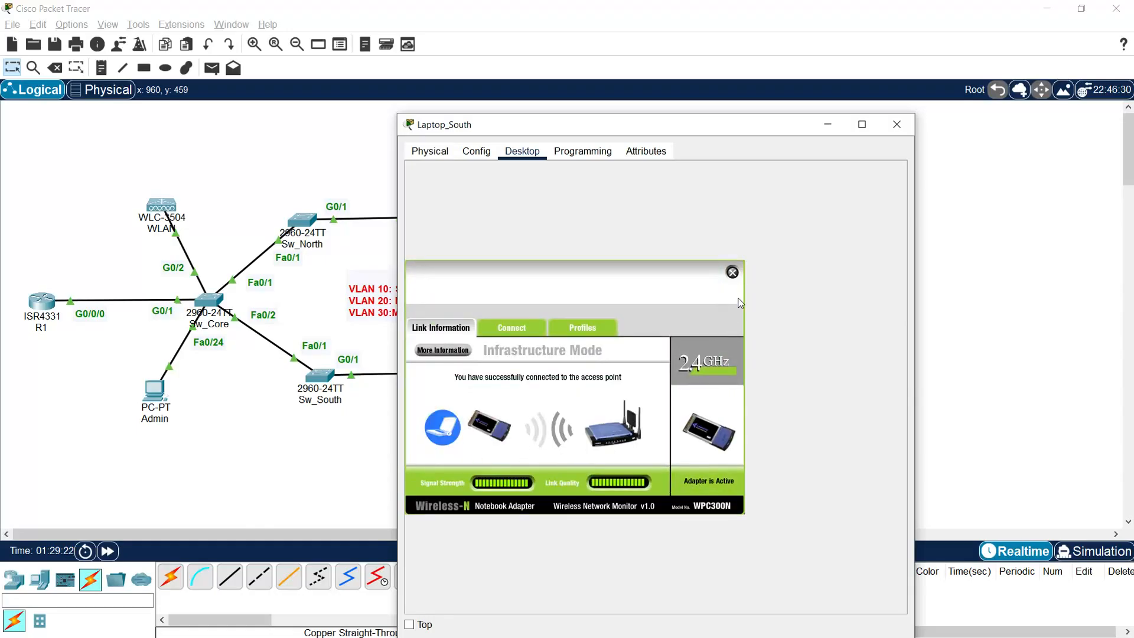
{"action": "left_click", "coordinate": [732, 272]}
{"action": "left_click", "coordinate": [435, 207]}
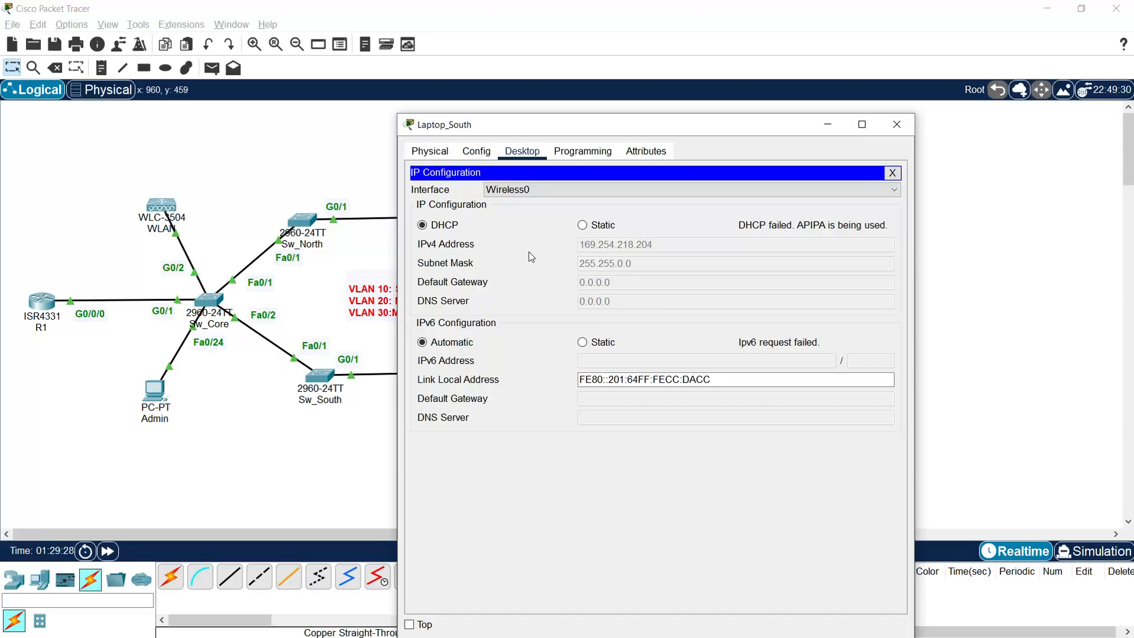
{"action": "left_click", "coordinate": [902, 127]}
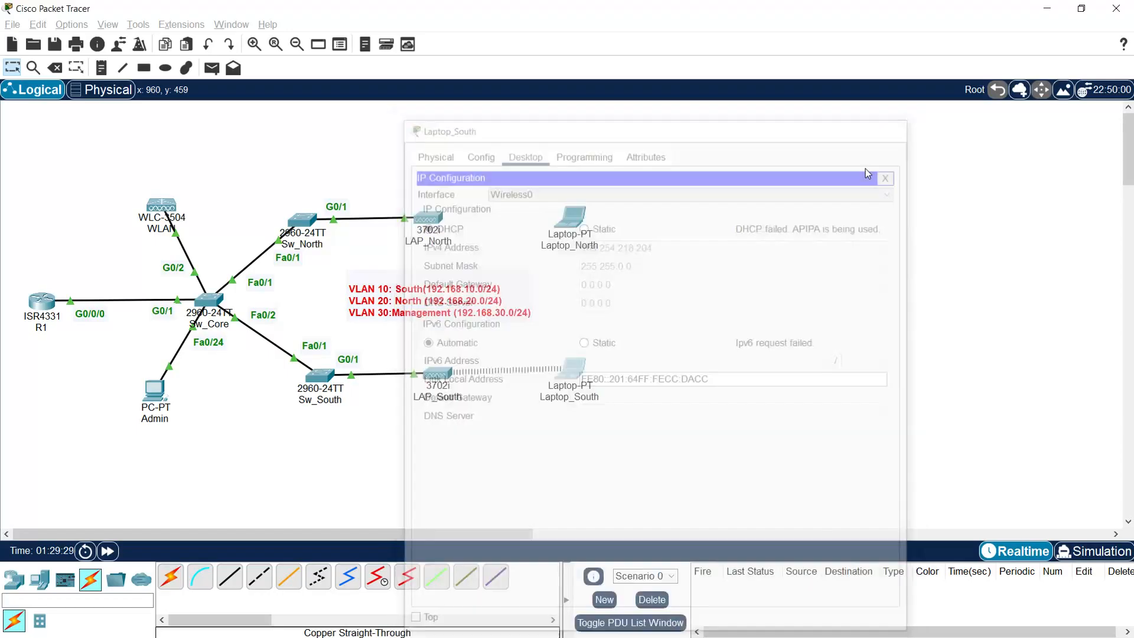
Step: Replace Laptop_North's existing network module with the WPC300N wireless module
{"action": "left_click", "coordinate": [572, 217]}
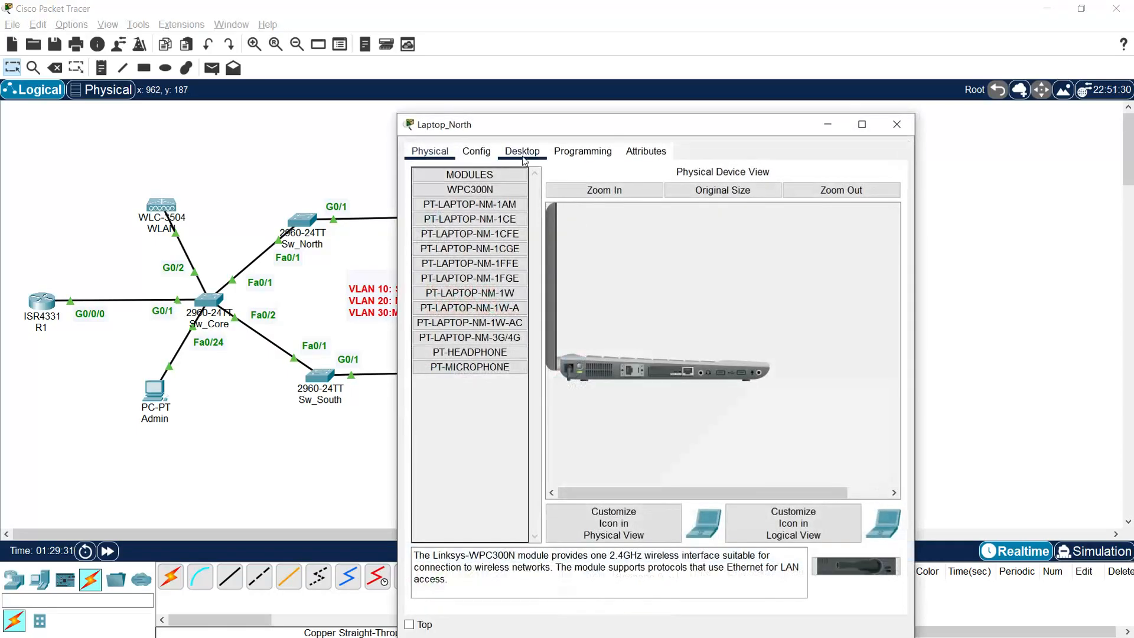
{"action": "left_click", "coordinate": [522, 151]}
{"action": "left_click", "coordinate": [430, 151]}
{"action": "left_click_drag", "start_coordinate": [645, 380], "coordinate": [490, 406]}
{"action": "left_click_drag", "start_coordinate": [856, 565], "coordinate": [607, 382]}
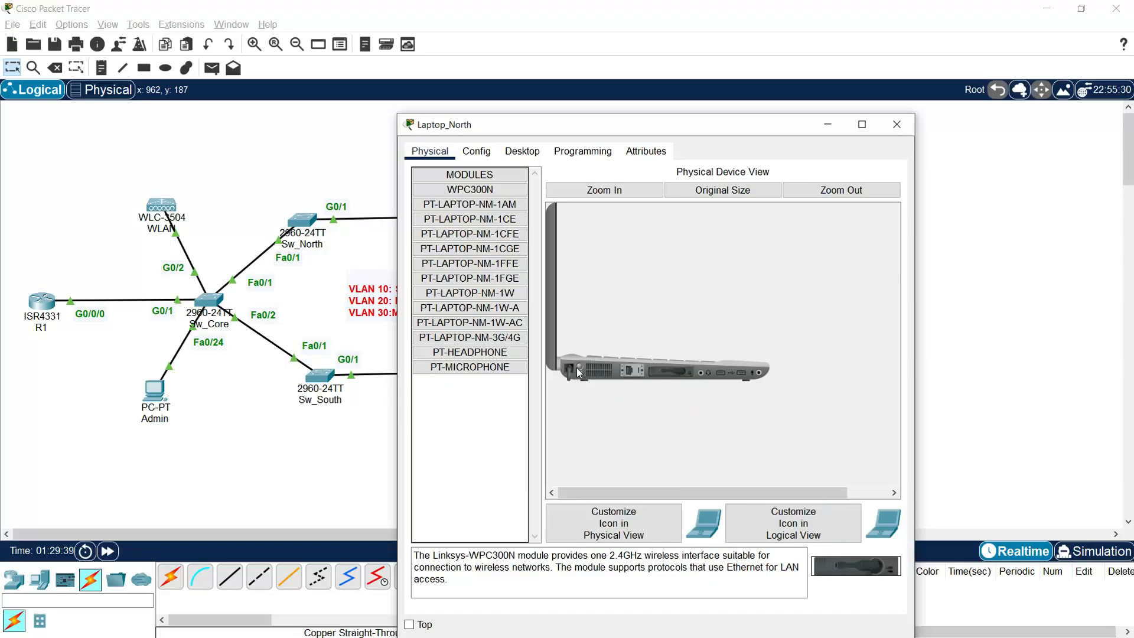
Step: Connect Laptop_North to North_WiFi with its pre-shared key and verify the wireless link
{"action": "left_click", "coordinate": [522, 152]}
{"action": "left_click", "coordinate": [451, 338]}
{"action": "left_click", "coordinate": [509, 331]}
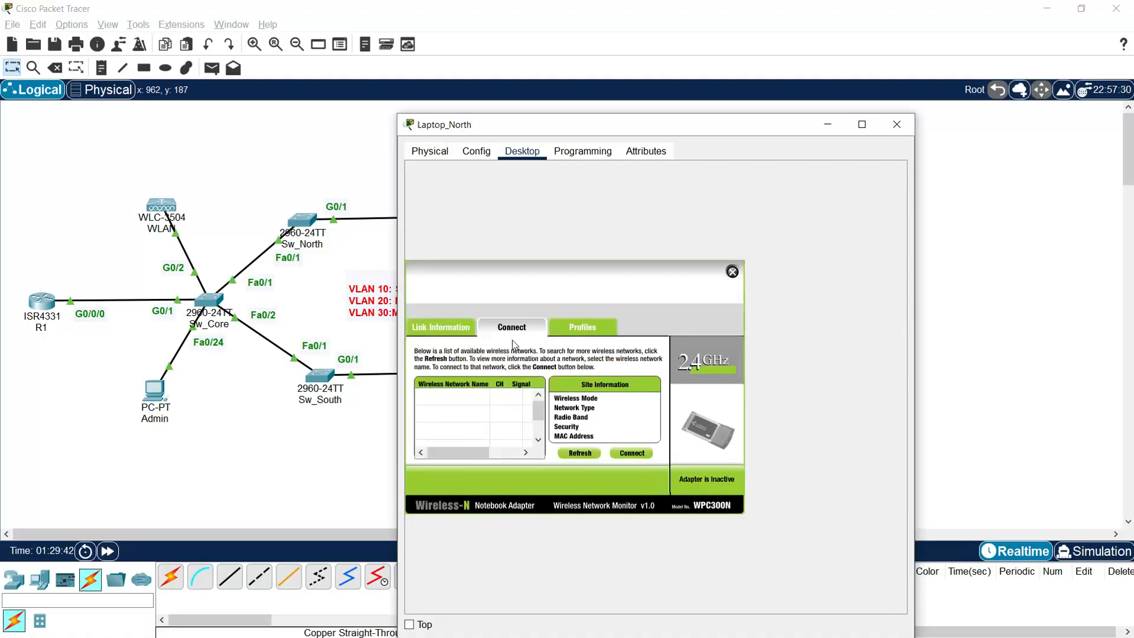
{"action": "left_click", "coordinate": [579, 454]}
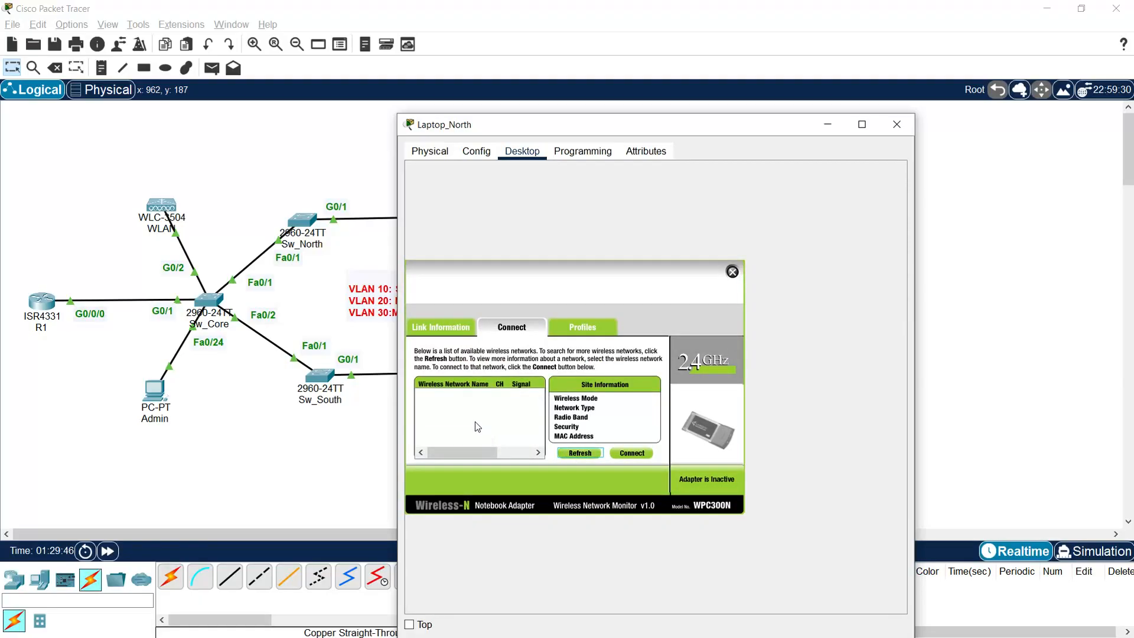
{"action": "left_click", "coordinate": [448, 406]}
{"action": "left_click", "coordinate": [623, 454]}
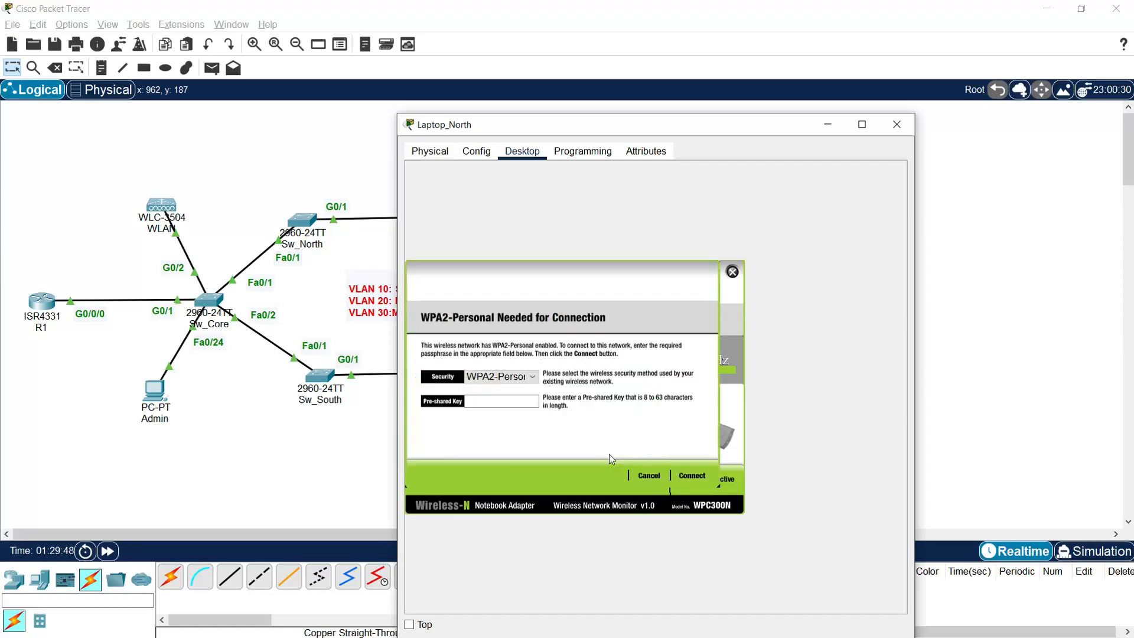
{"action": "left_click", "coordinate": [495, 399]}
{"action": "type", "text": "Cisco"}
{"action": "key", "text": "BackSpace"}
{"action": "key", "text": "BackSpace"}
{"action": "key", "text": "BackSpace"}
{"action": "key", "text": "BackSpace"}
{"action": "type", "text": "North123"}
{"action": "left_click", "coordinate": [695, 472]}
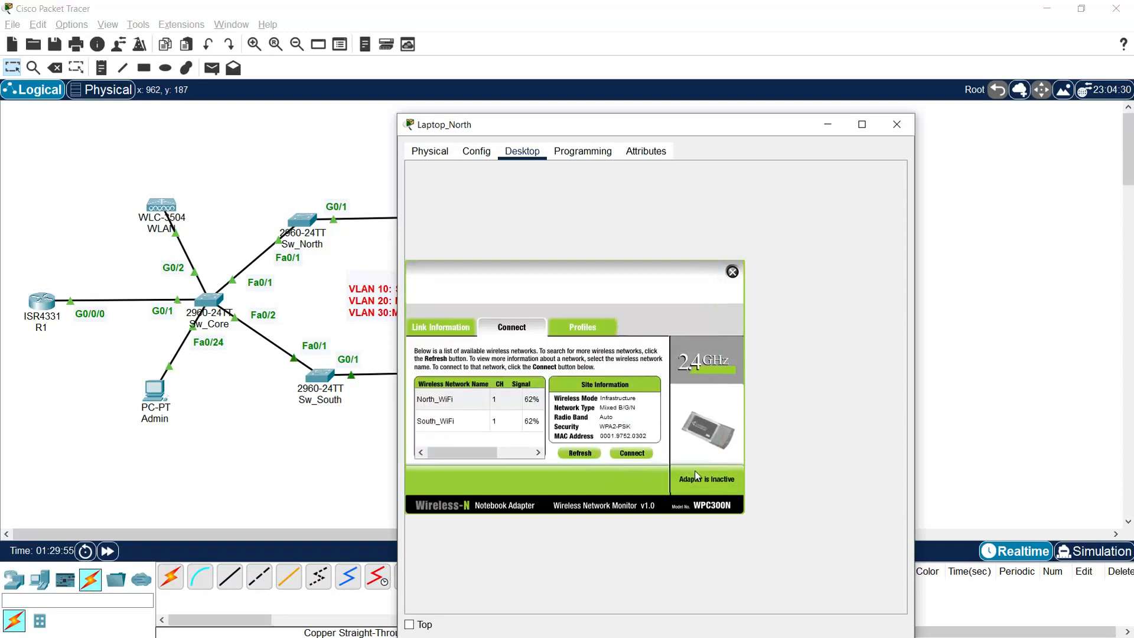
{"action": "left_click", "coordinate": [455, 330]}
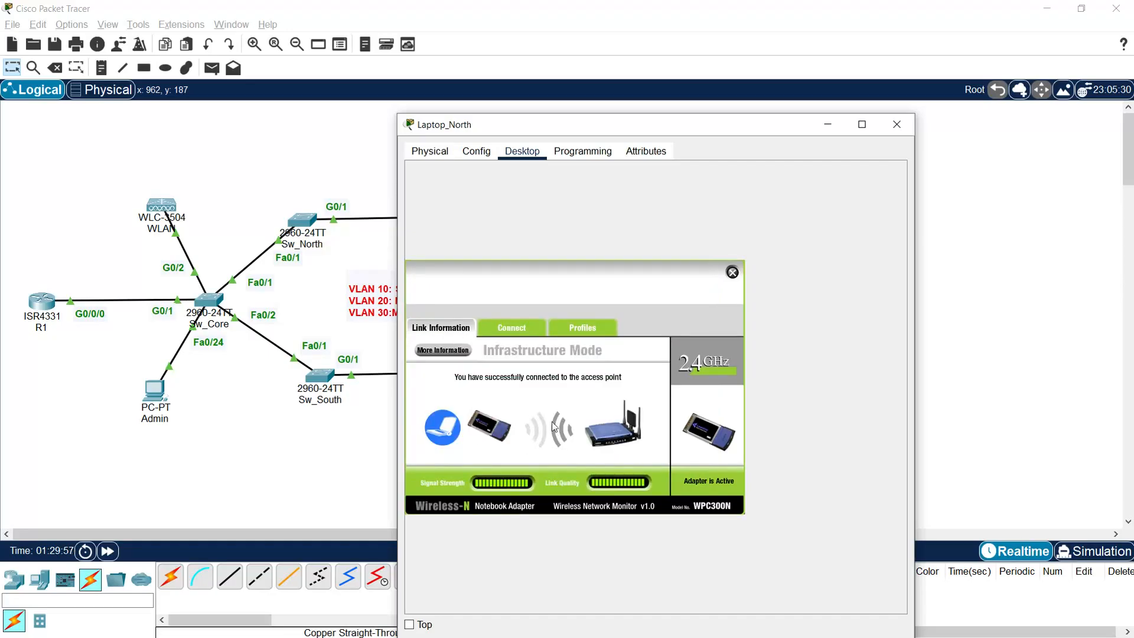
{"action": "left_click", "coordinate": [896, 124]}
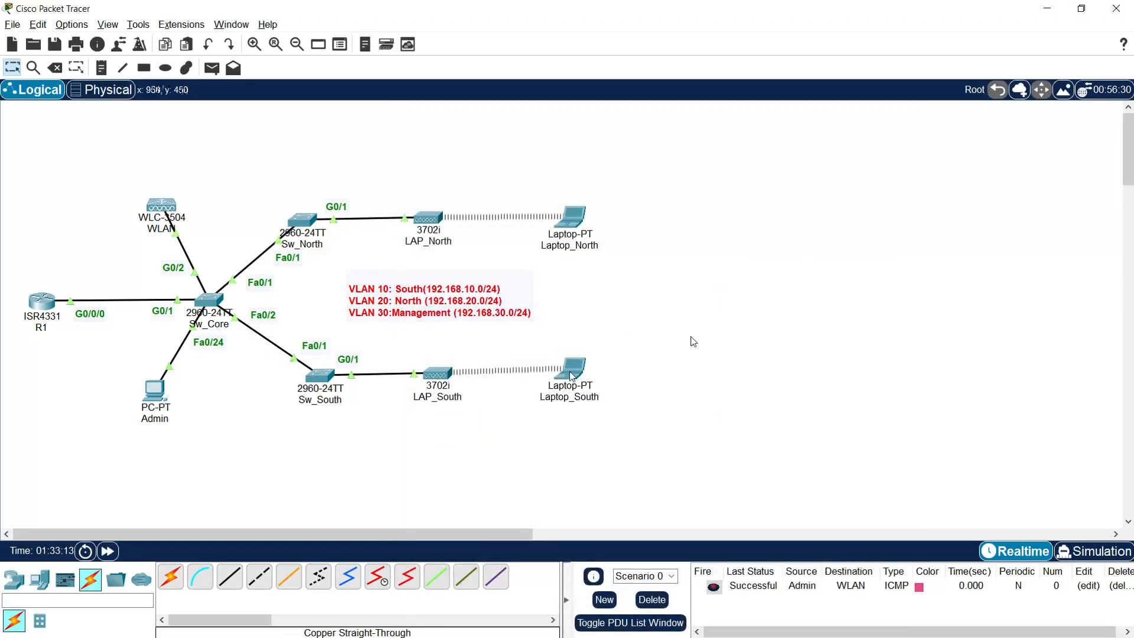
Step: Close Laptop_South's window and marquee-select the laptops on the topology canvas
{"action": "left_click", "coordinate": [572, 370]}
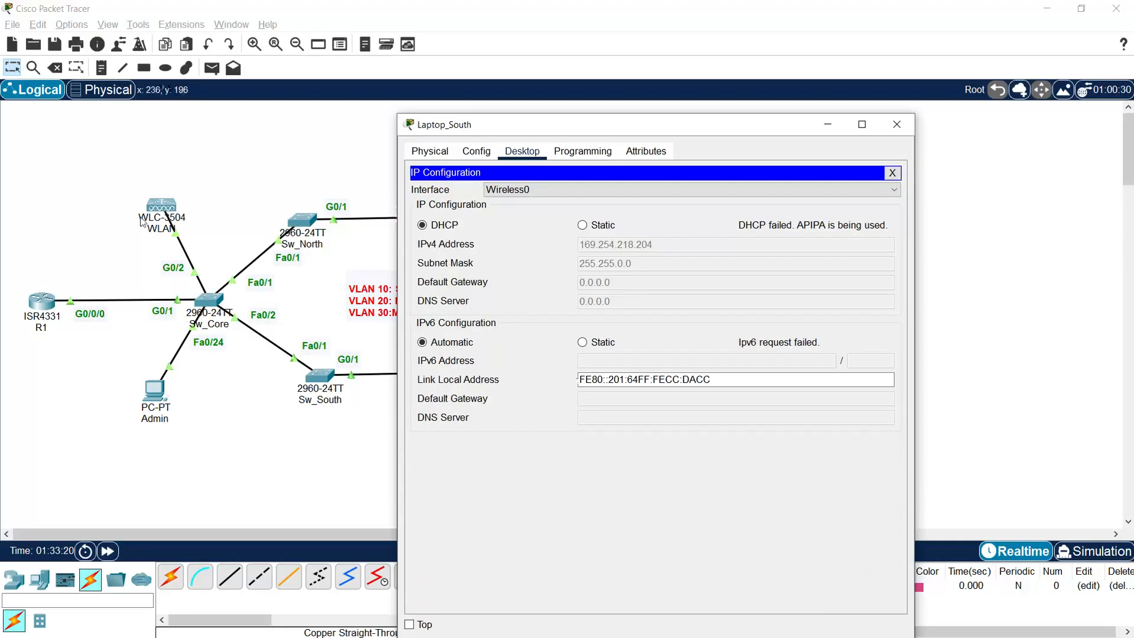
{"action": "left_click", "coordinate": [896, 124]}
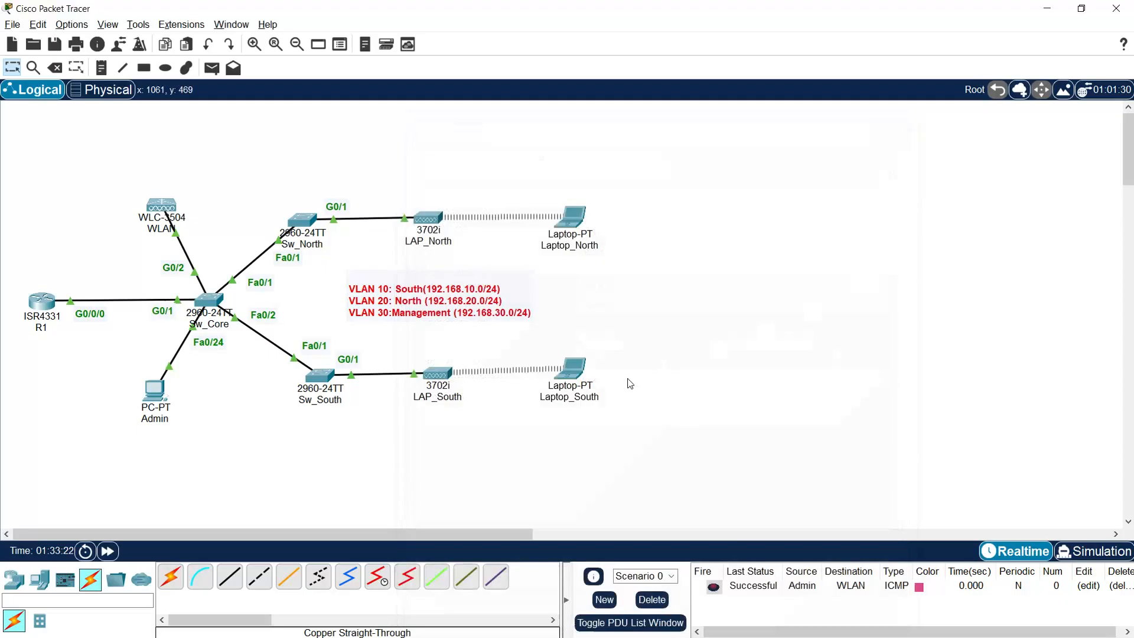
{"action": "left_click_drag", "start_coordinate": [611, 337], "coordinate": [582, 429]}
{"action": "left_click_drag", "start_coordinate": [649, 177], "coordinate": [572, 296]}
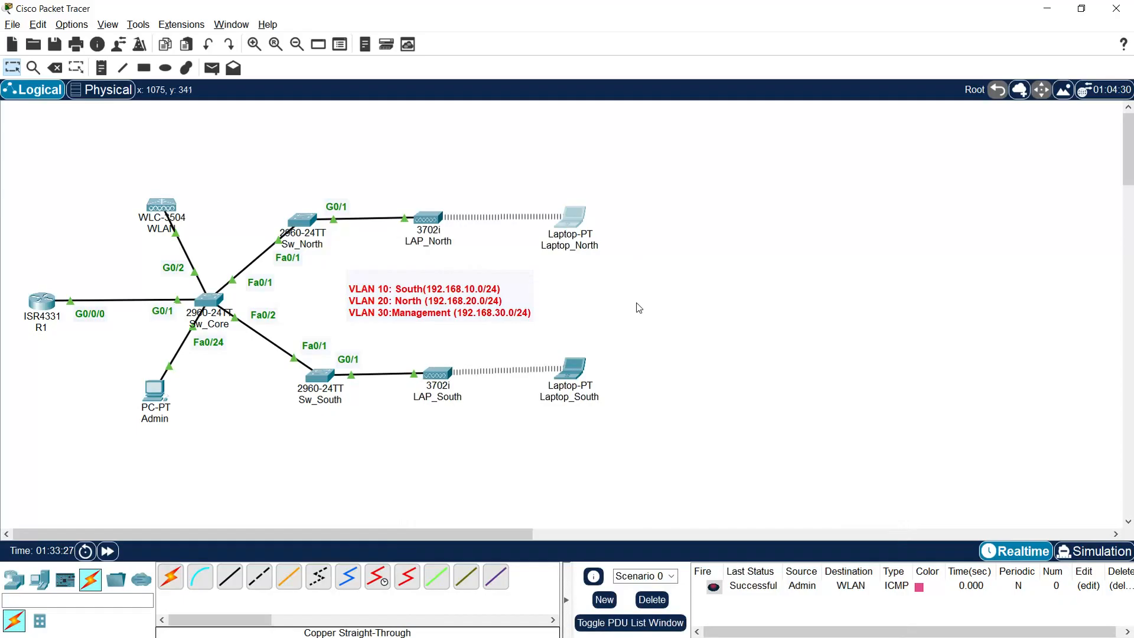
{"action": "left_click", "coordinate": [55, 313]}
Step: On R1, set ip helper-address 192.168.30.2 on subinterface g0/0/0.10
{"action": "left_click_drag", "start_coordinate": [516, 132], "coordinate": [733, 25]}
{"action": "key", "text": "Return"}
{"action": "type", "text": "enable"}
{"action": "key", "text": "Return"}
{"action": "type", "text": "conf t"}
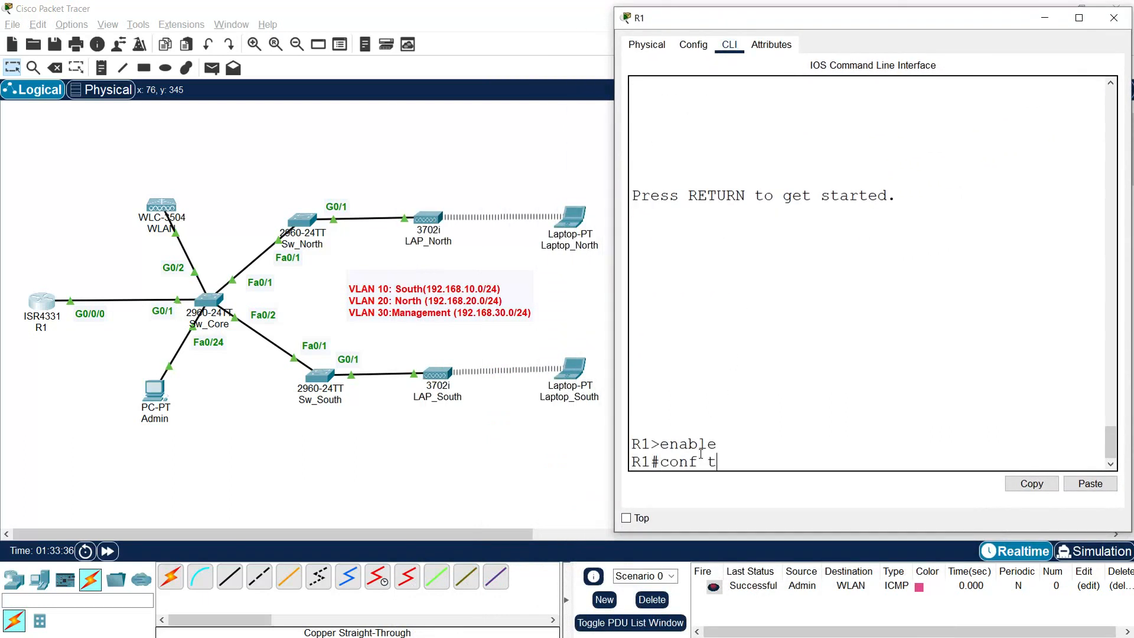
{"action": "key", "text": "Return"}
{"action": "type", "text": "interface g0/0"}
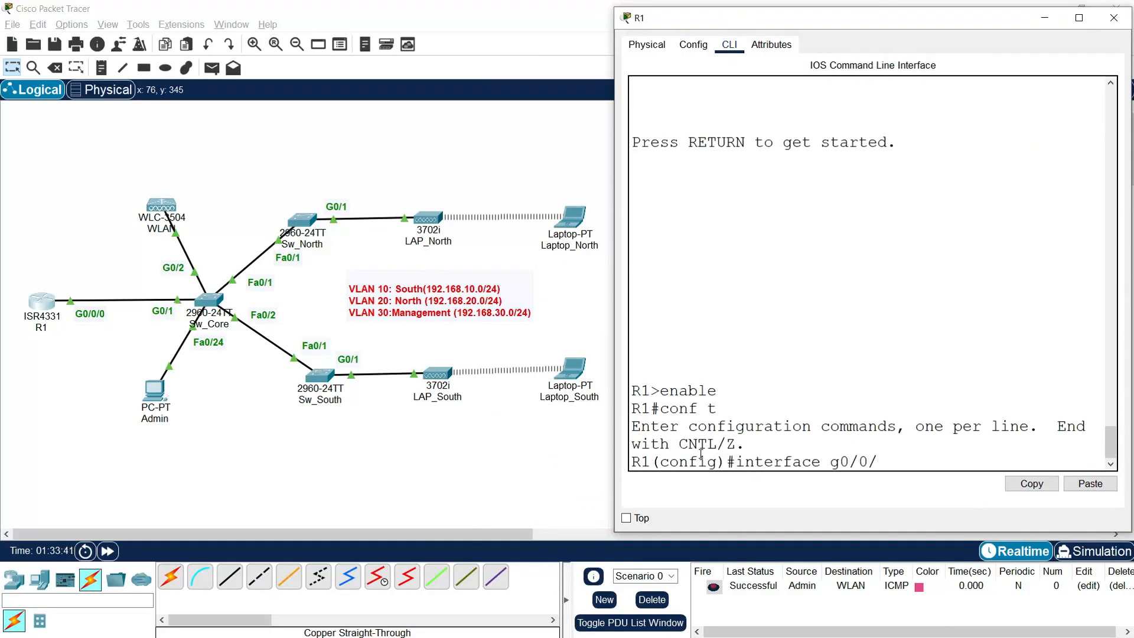
{"action": "type", "text": "/0.10"}
{"action": "key", "text": "Return"}
{"action": "type", "text": "ip helper-address"}
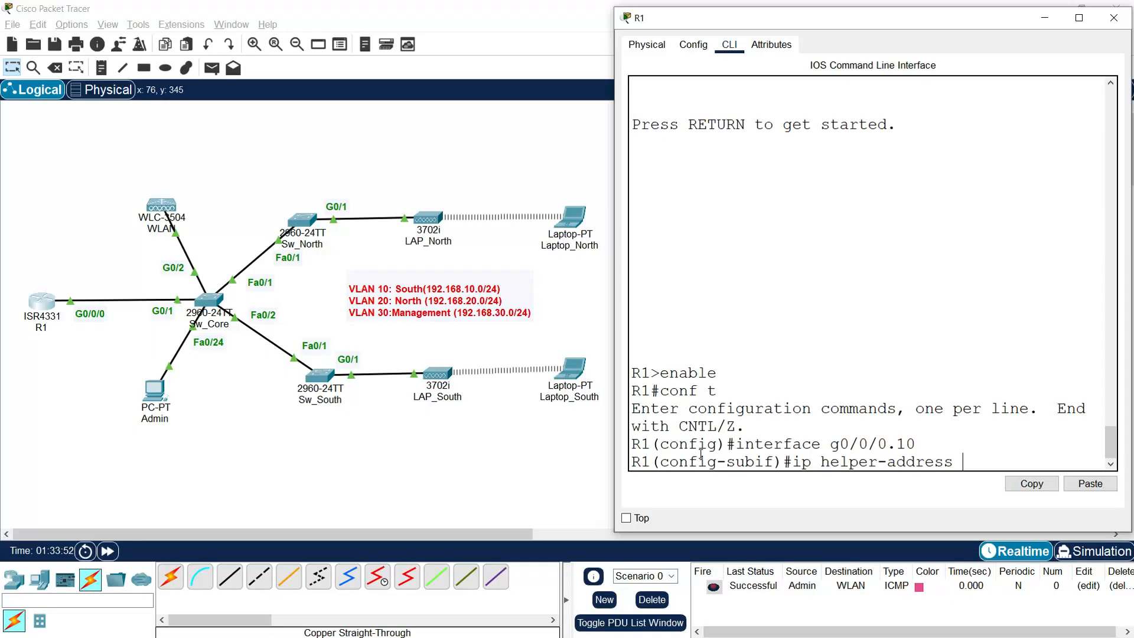
{"action": "type", "text": "192.168.30.2"}
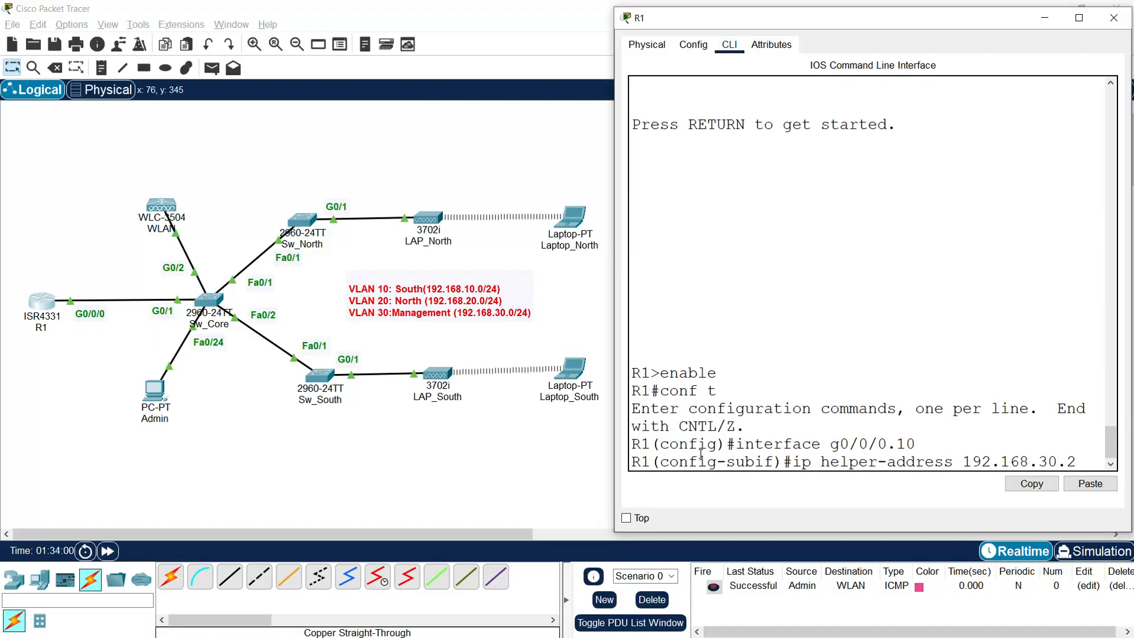
{"action": "key", "text": "Return"}
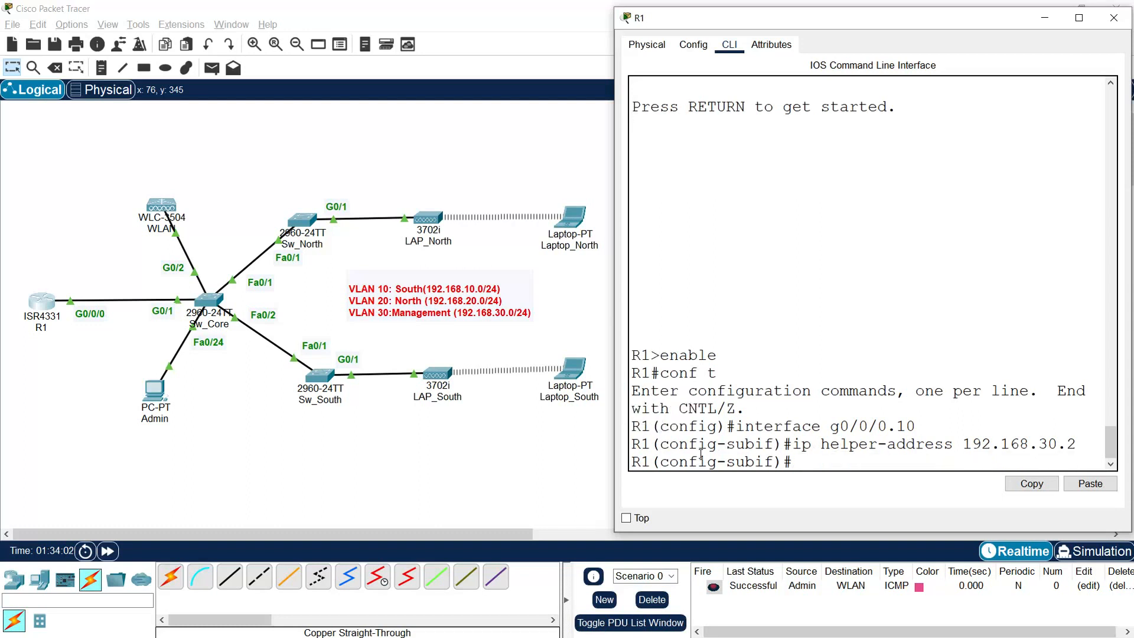
Step: Apply the same helper address to g0/0/0.20 and save with copy run start
{"action": "type", "text": "interface g0/0/0.20"}
{"action": "key", "text": "Return"}
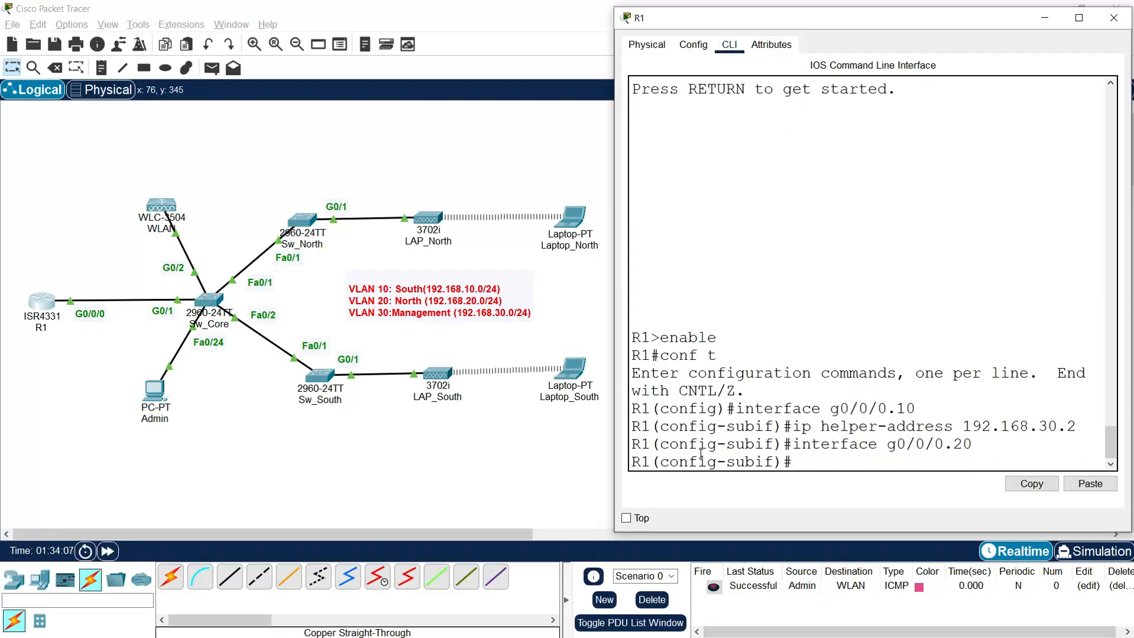
{"action": "key", "text": "Up"}
{"action": "key", "text": "Up"}
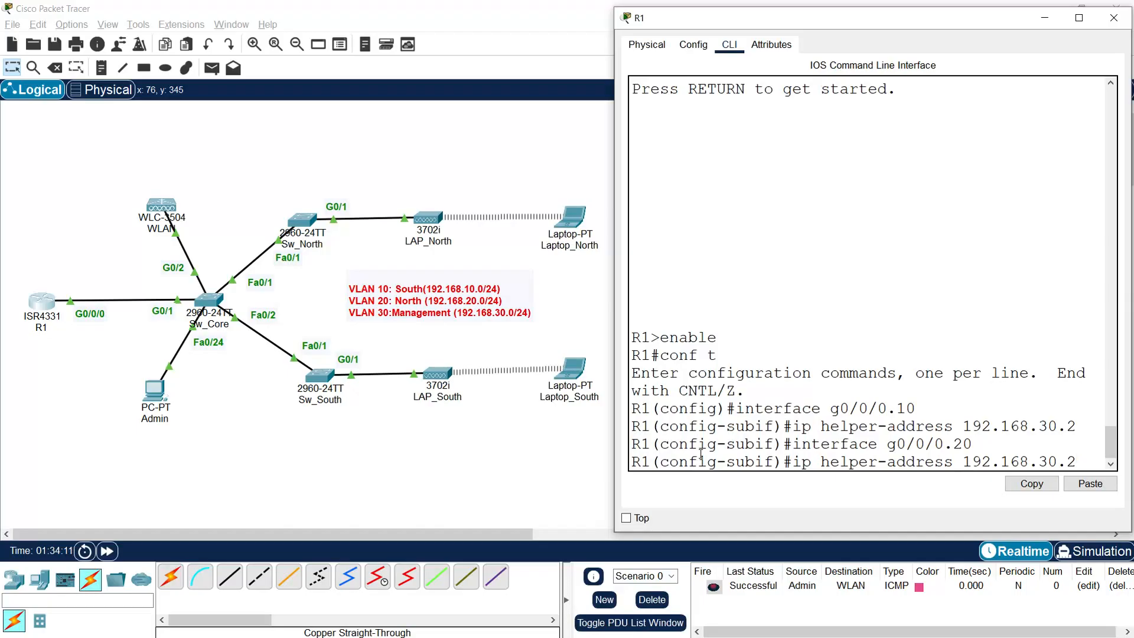
{"action": "key", "text": "Return"}
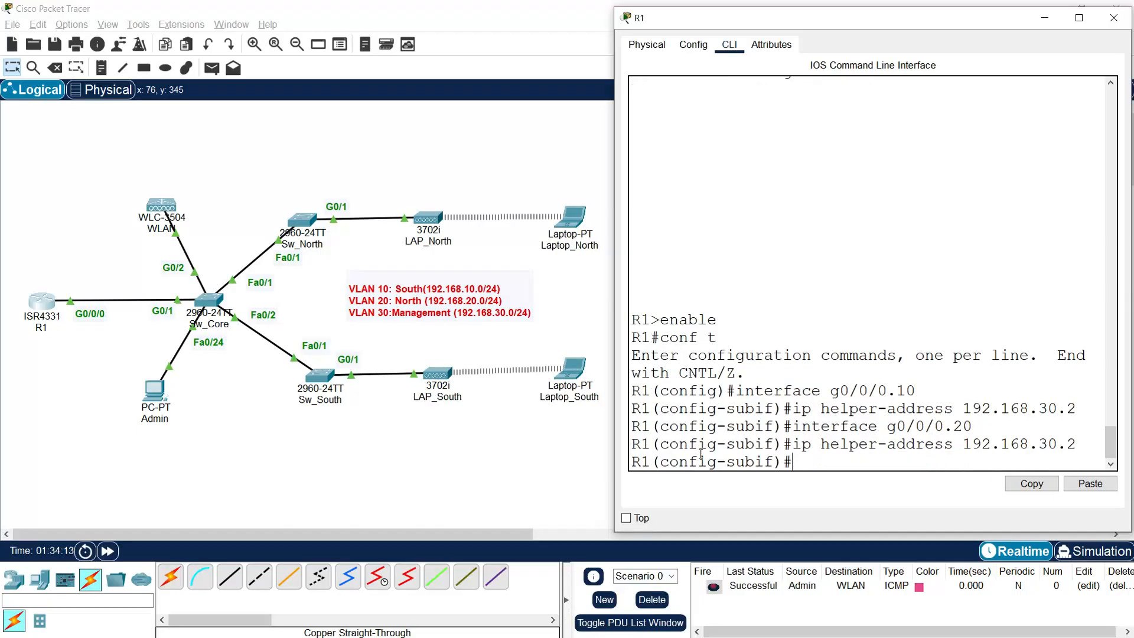
{"action": "key", "text": "Return"}
{"action": "type", "text": "end"}
{"action": "key", "text": "Return"}
{"action": "key", "text": "Return"}
{"action": "key", "text": "Return"}
{"action": "type", "text": "copy run start"}
{"action": "key", "text": "Return"}
{"action": "key", "text": "Return"}
{"action": "key", "text": "Return"}
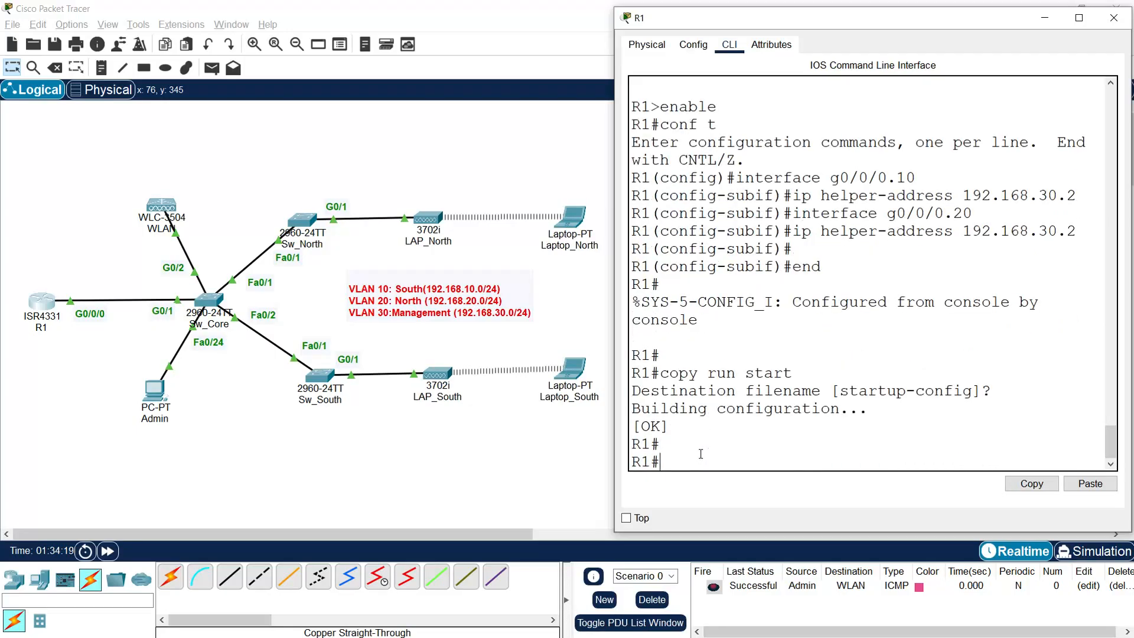
{"action": "left_click", "coordinate": [1113, 18]}
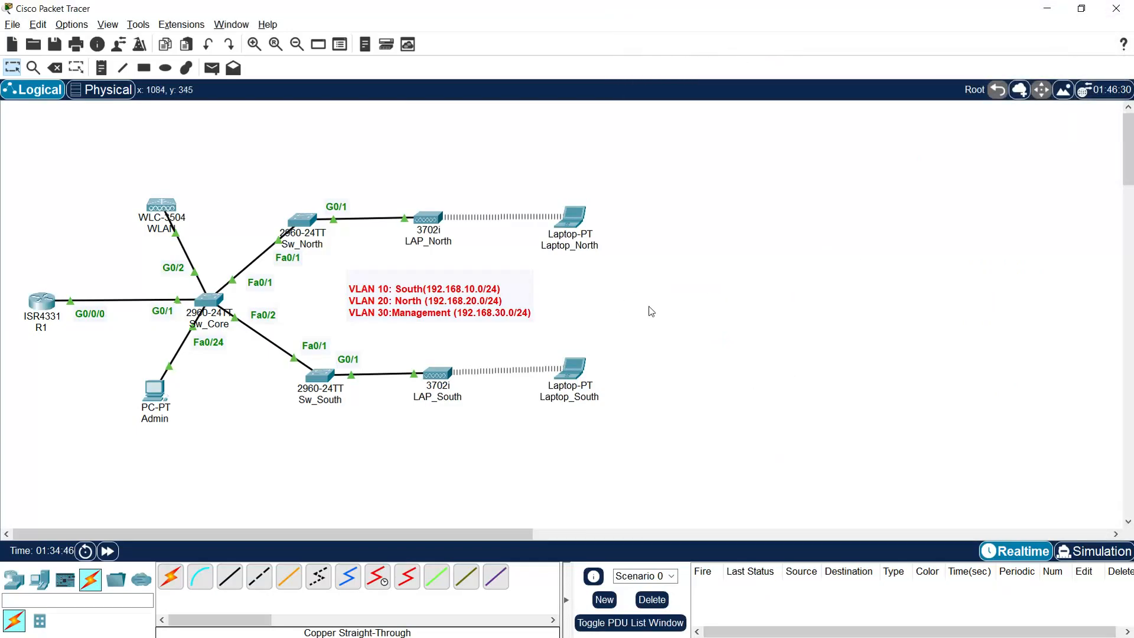
Step: Run ipconfig /renew on Laptop_South, confirming address 192.168.10.19 and DNS 8.8.8.8
{"action": "left_click", "coordinate": [564, 374]}
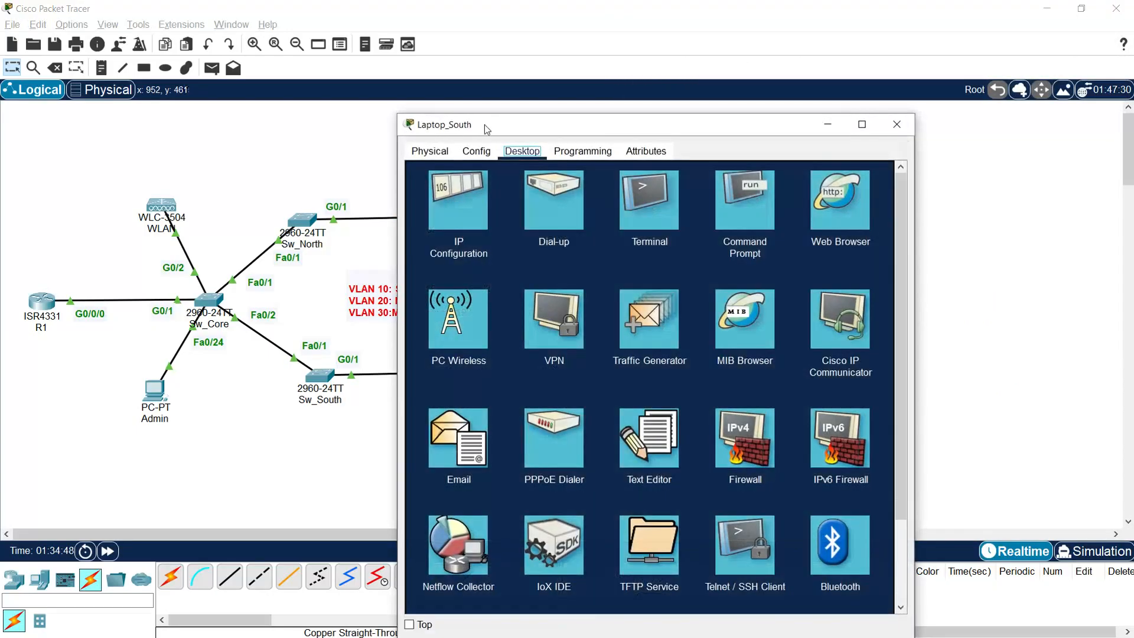
{"action": "left_click_drag", "start_coordinate": [484, 125], "coordinate": [694, 39]}
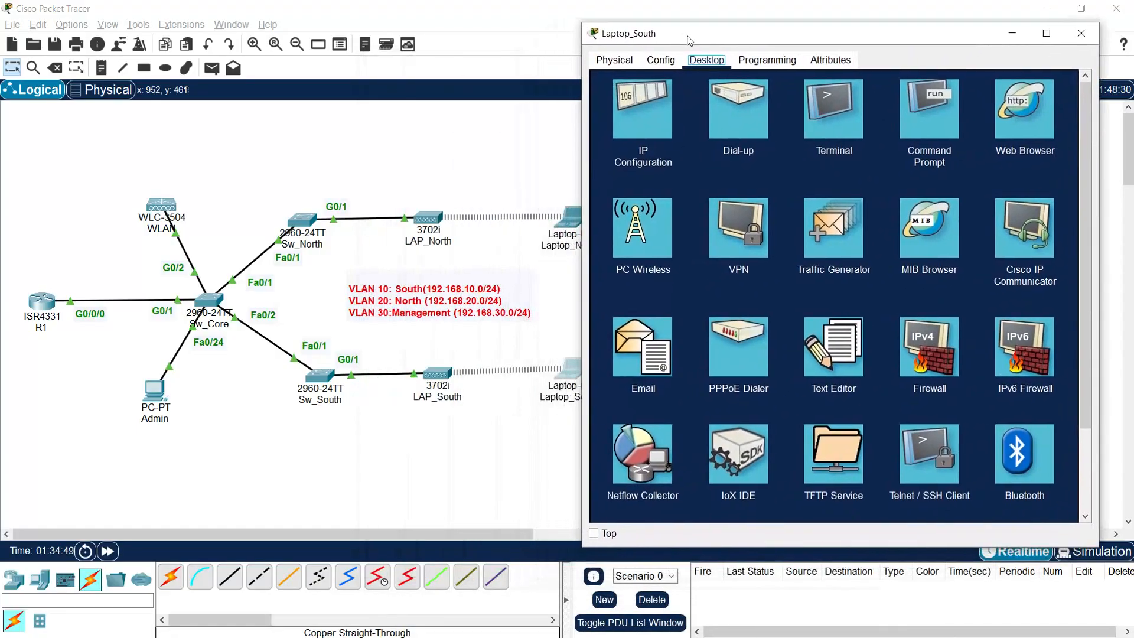
{"action": "left_click", "coordinate": [955, 125]}
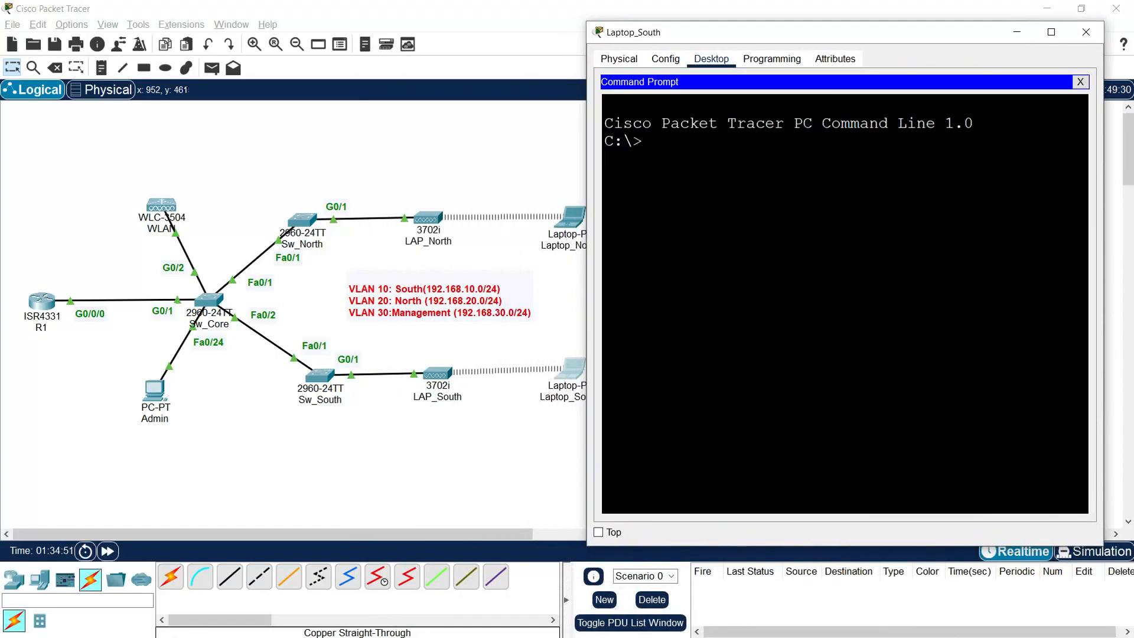
{"action": "type", "text": "ipconfig /renew"}
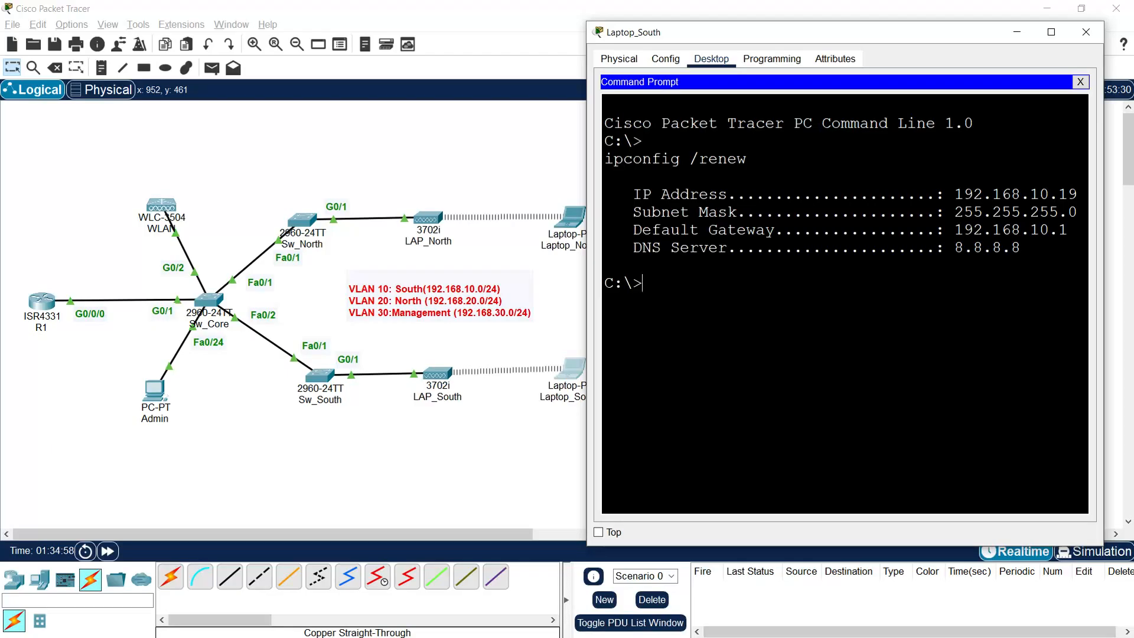
{"action": "left_click_drag", "start_coordinate": [1020, 193], "coordinate": [1059, 194]}
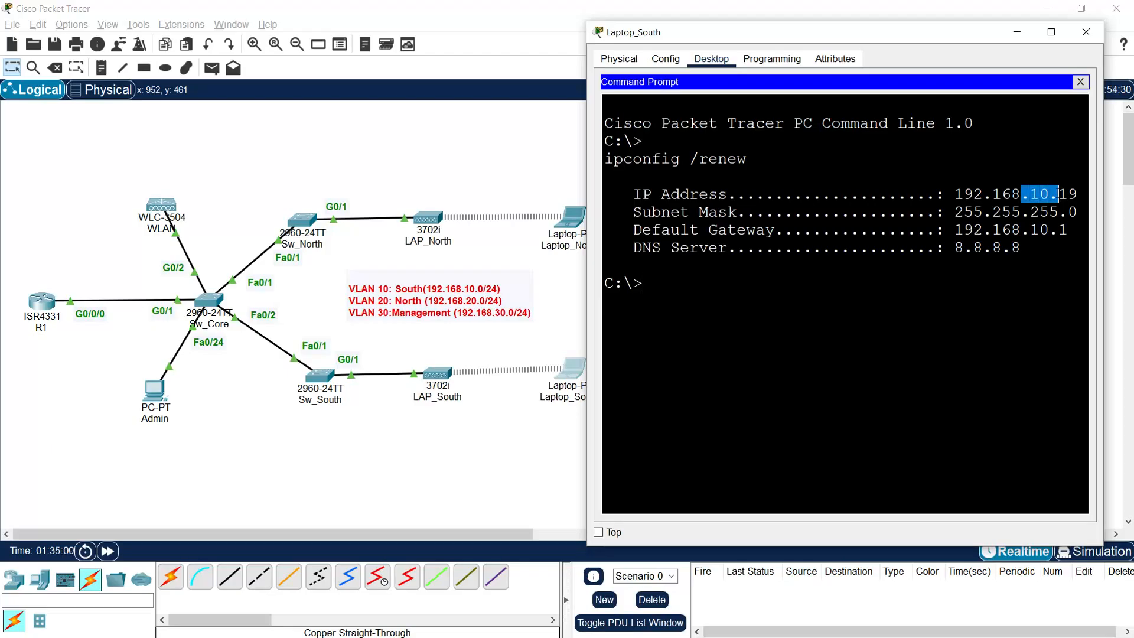
{"action": "left_click_drag", "start_coordinate": [973, 247], "coordinate": [1011, 247]}
{"action": "left_click", "coordinate": [1085, 32]}
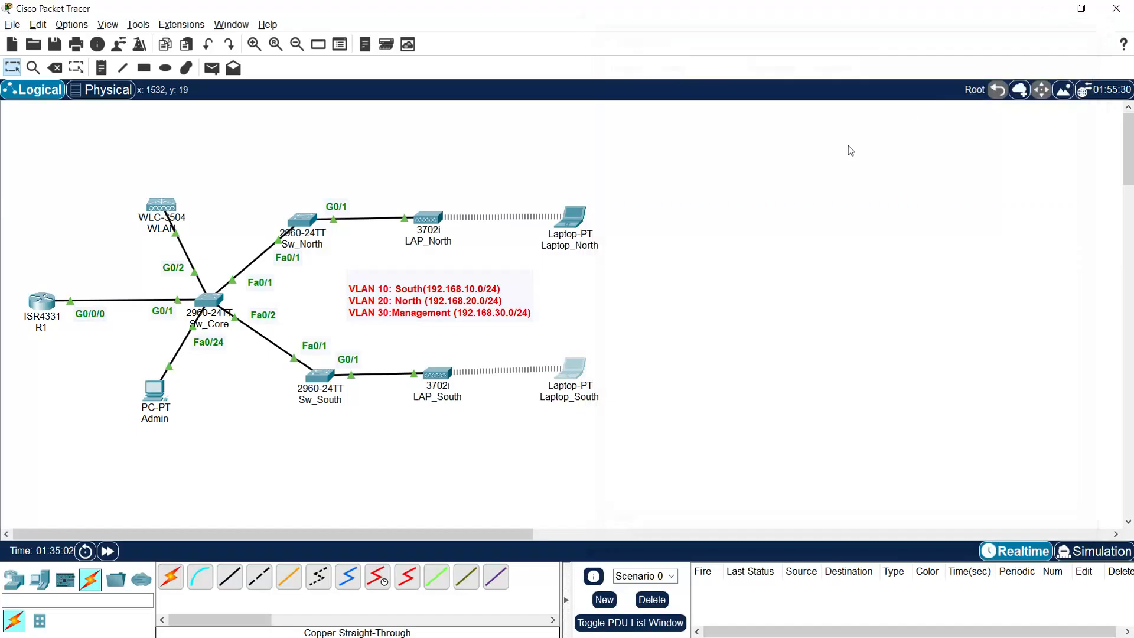
Step: Run ipconfig /renew on Laptop_North's command prompt to obtain 192.168.20.17
{"action": "double_click", "coordinate": [572, 226]}
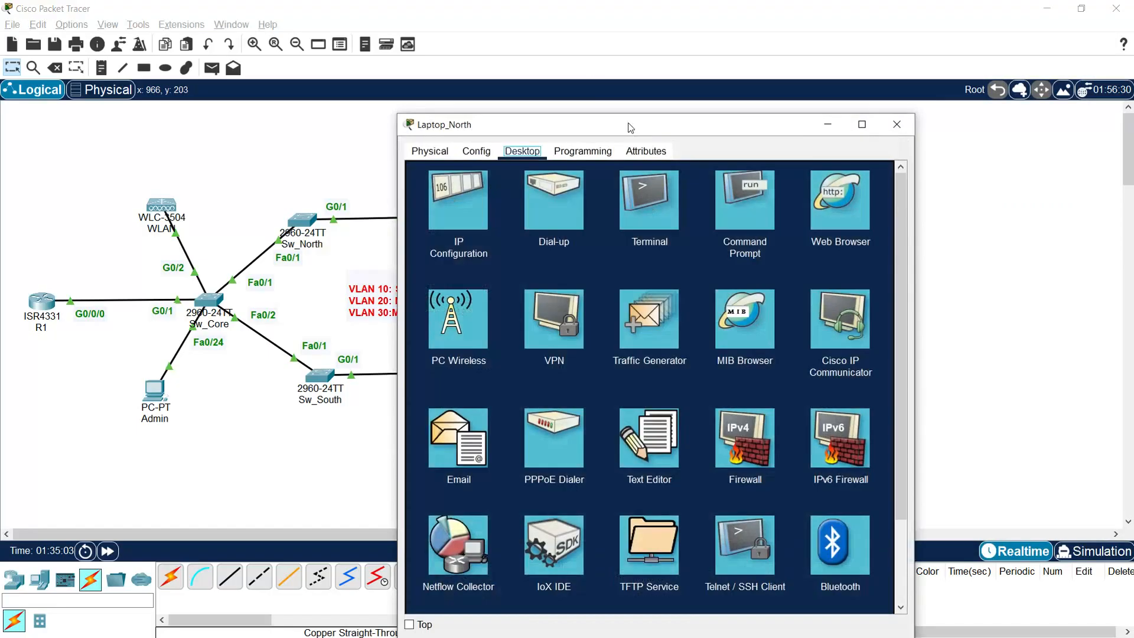
{"action": "left_click_drag", "start_coordinate": [630, 124], "coordinate": [849, 53]}
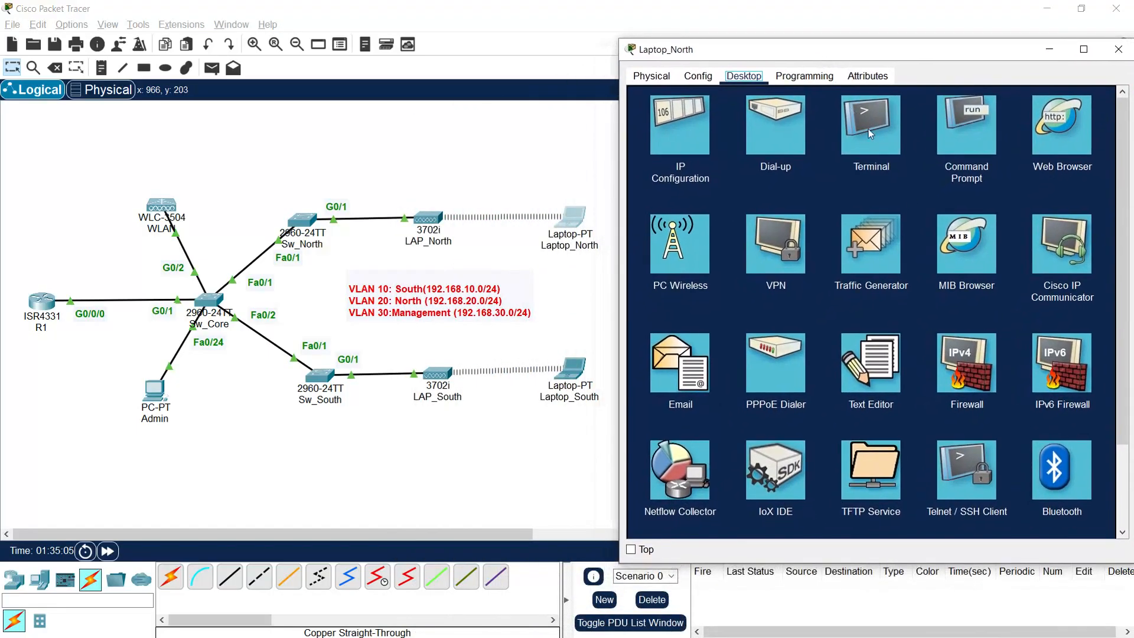
{"action": "left_click", "coordinate": [964, 127]}
{"action": "type", "text": "ipcon"}
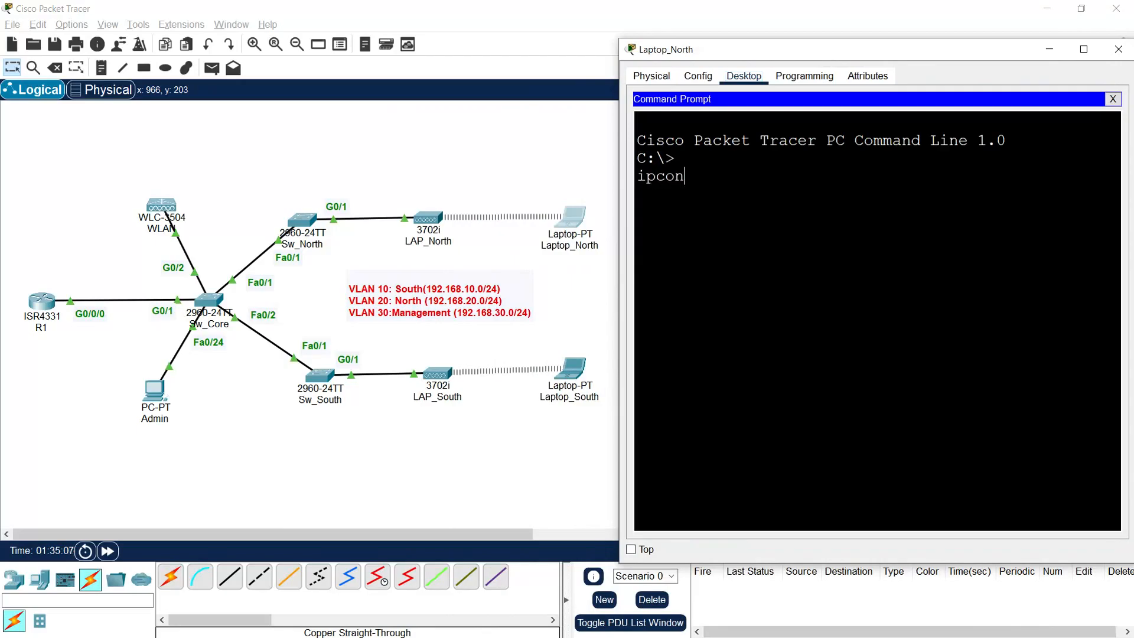
{"action": "type", "text": "fig /renew"}
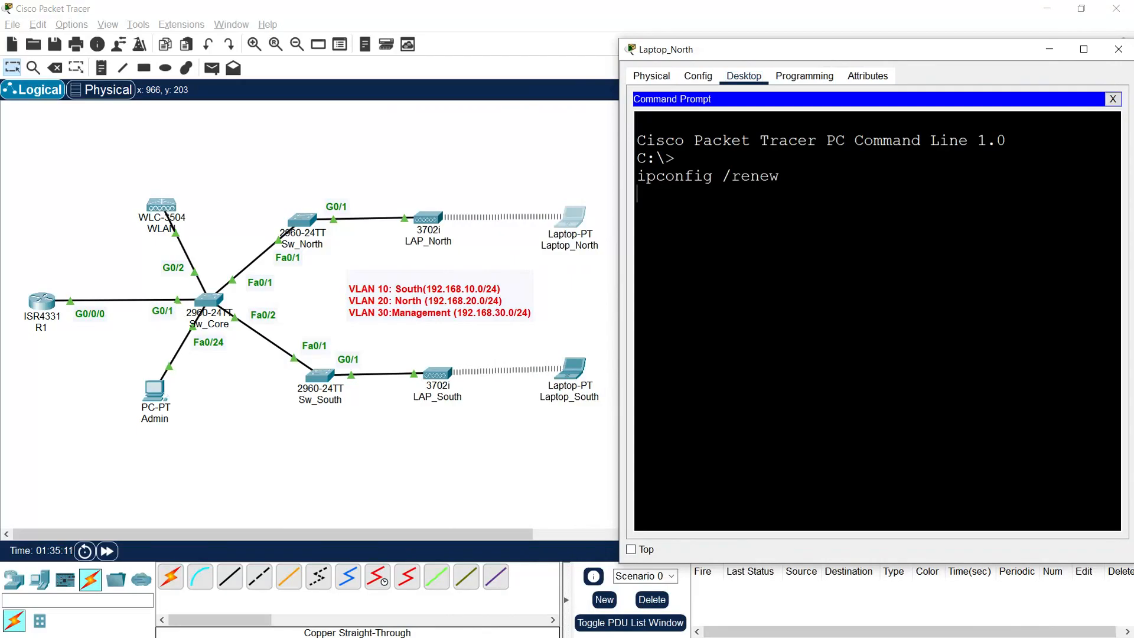
{"action": "key", "text": "Return"}
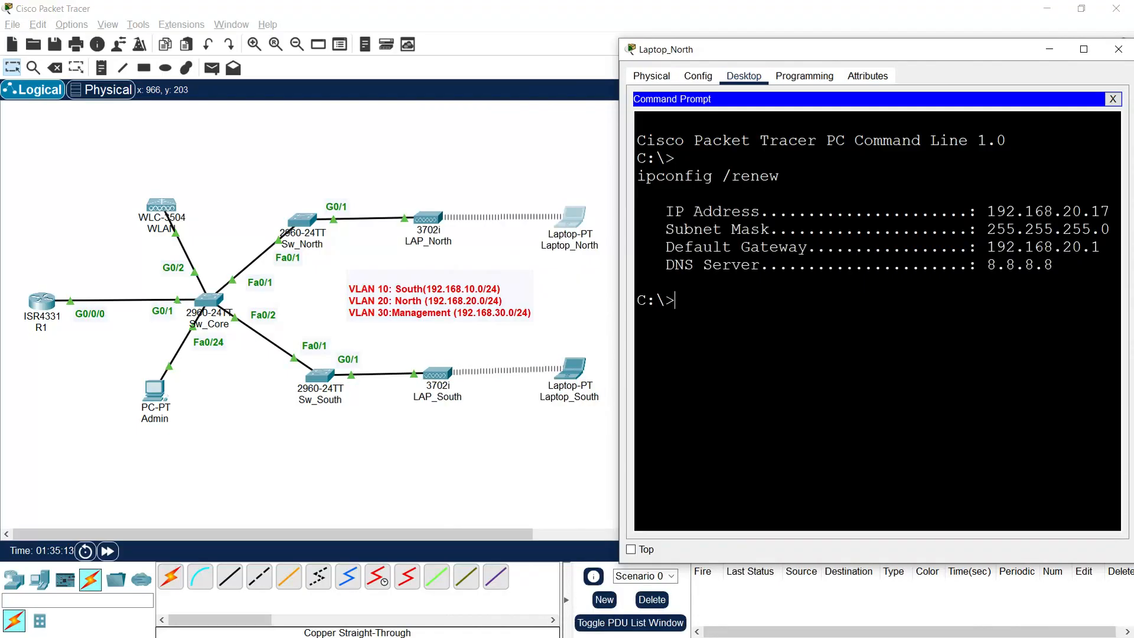
{"action": "left_click", "coordinate": [1117, 50]}
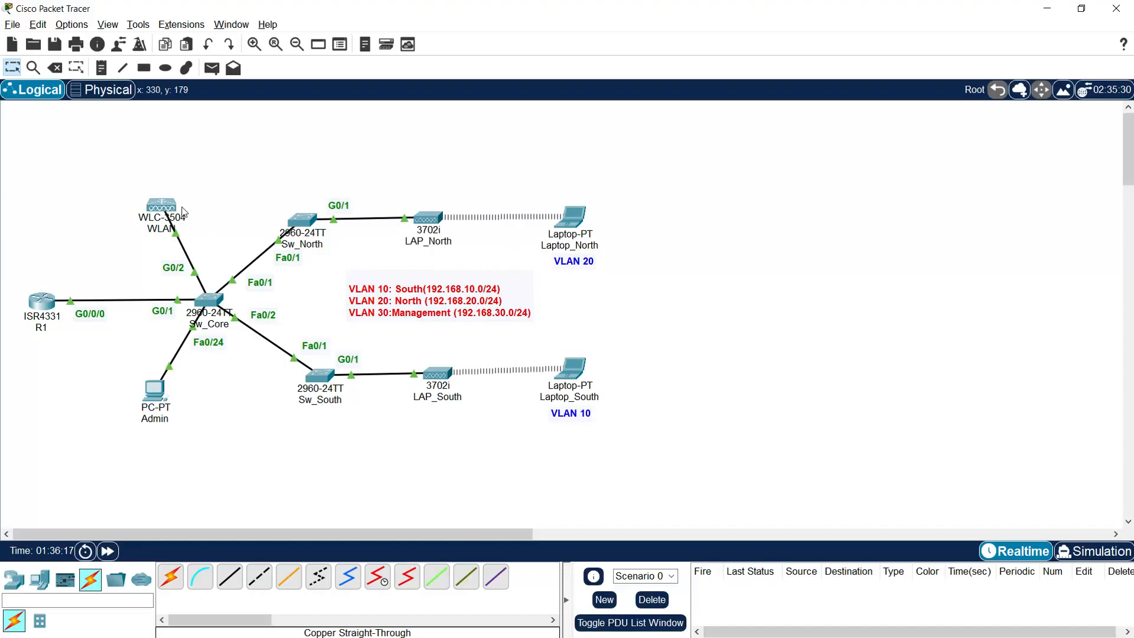
Step: Send a simple PDU ping from Laptop_South to Laptop_North and re-fire it until it succeeds
{"action": "left_click", "coordinate": [211, 67]}
{"action": "left_click", "coordinate": [571, 369]}
{"action": "left_click", "coordinate": [570, 219]}
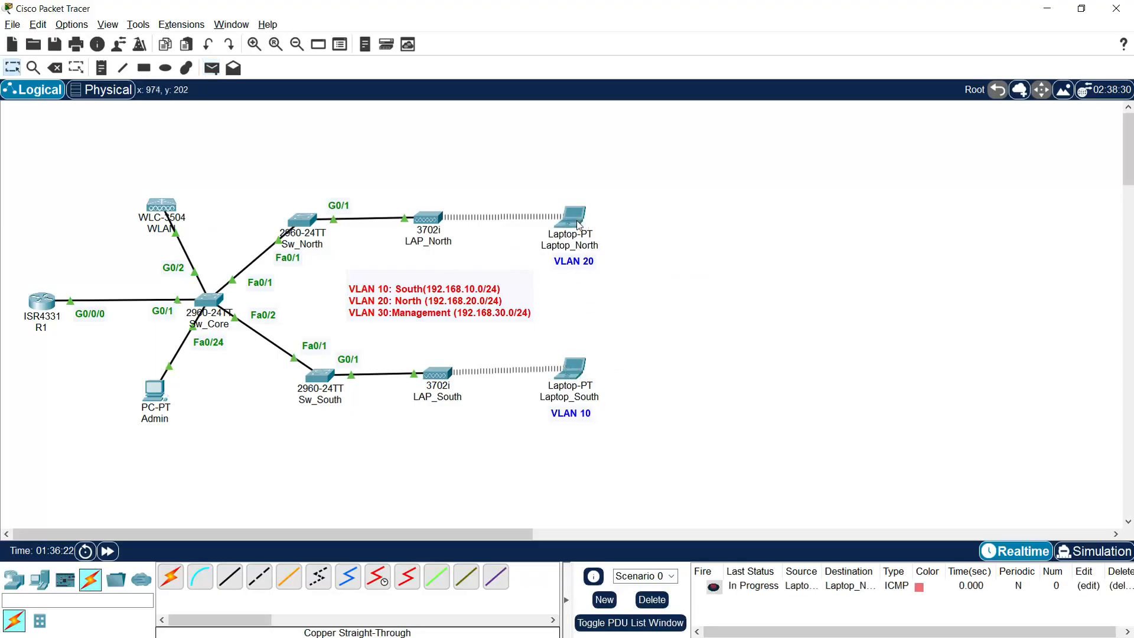
{"action": "double_click", "coordinate": [712, 587]}
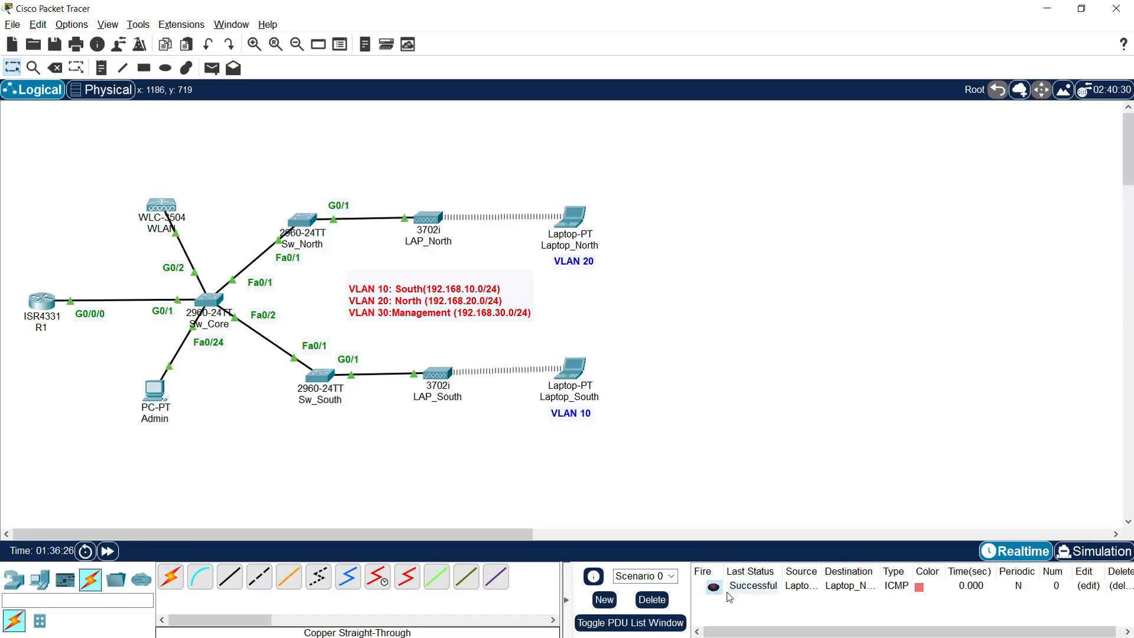
Step: Ping Admin from Laptop_North and Laptop_South, then delete all test PDUs
{"action": "left_click", "coordinate": [212, 67]}
{"action": "left_click", "coordinate": [569, 217]}
{"action": "left_click", "coordinate": [171, 406]}
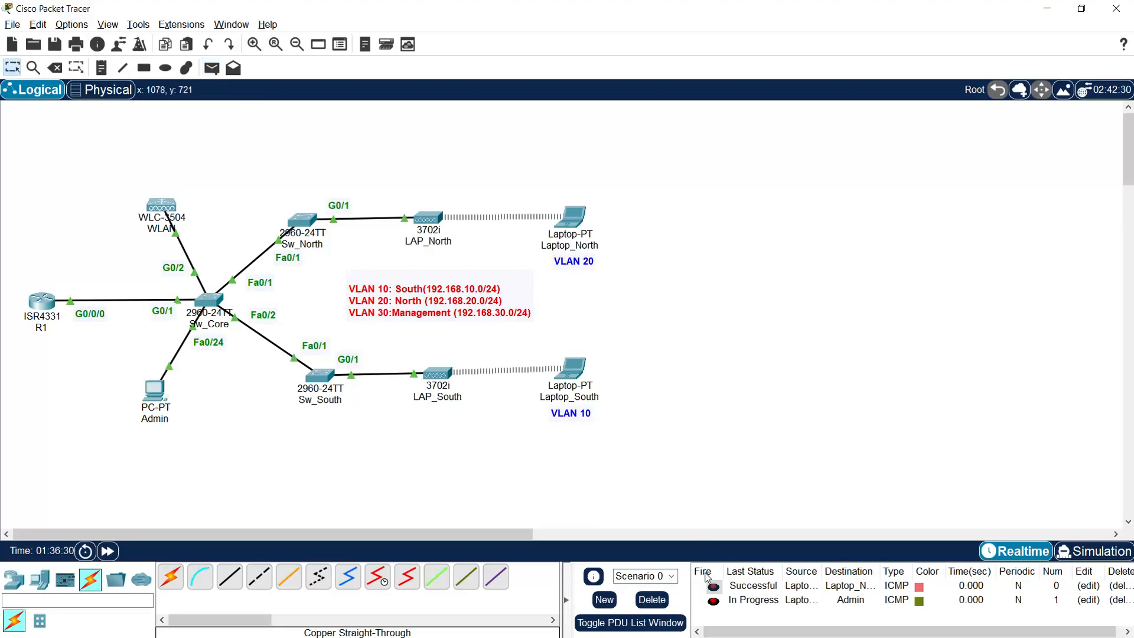
{"action": "left_click", "coordinate": [713, 602]}
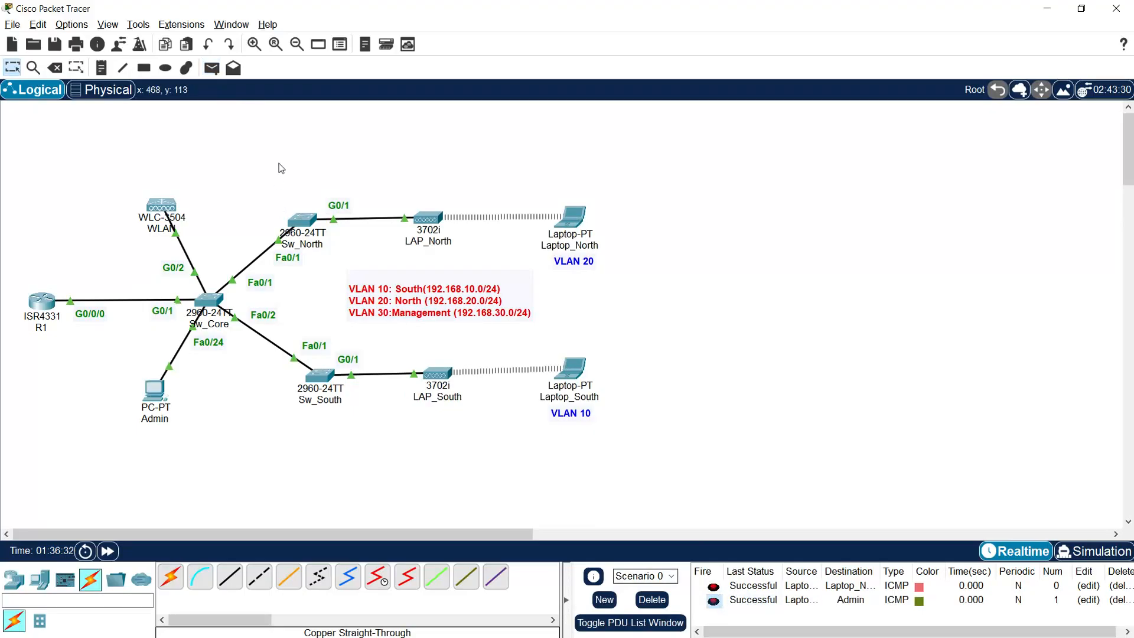
{"action": "left_click", "coordinate": [568, 371]}
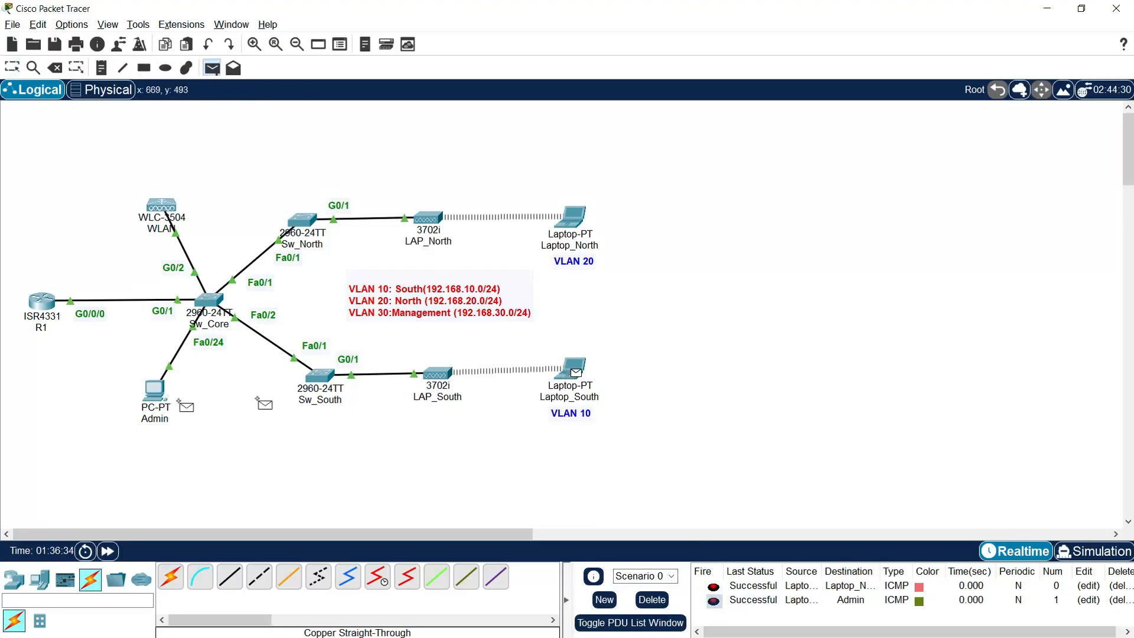
{"action": "left_click", "coordinate": [154, 391]}
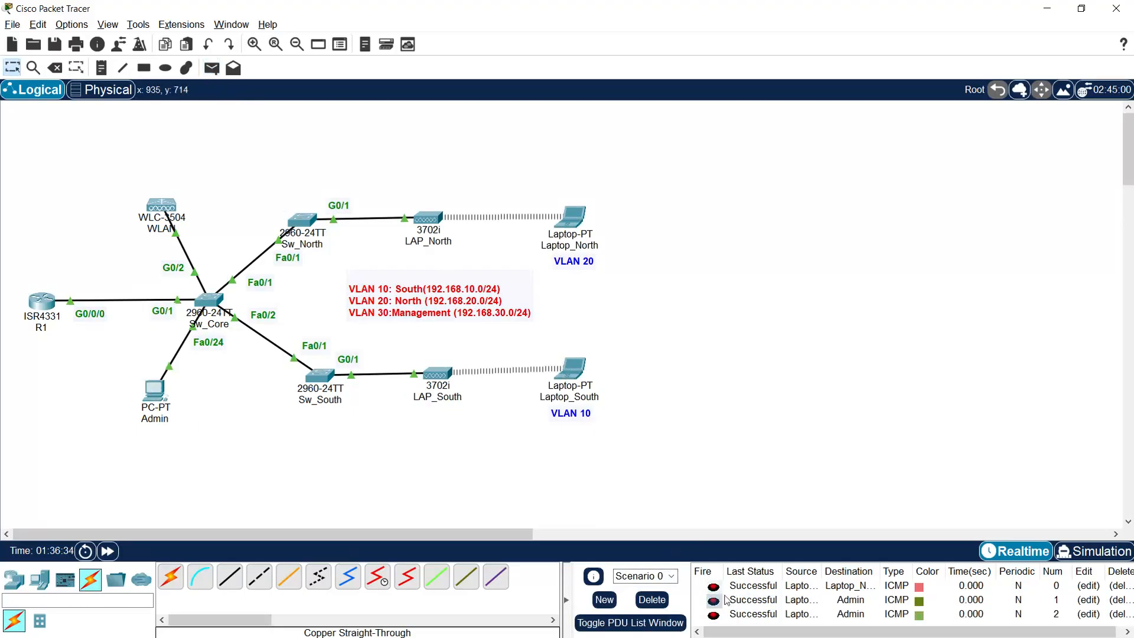
{"action": "left_click", "coordinate": [652, 599]}
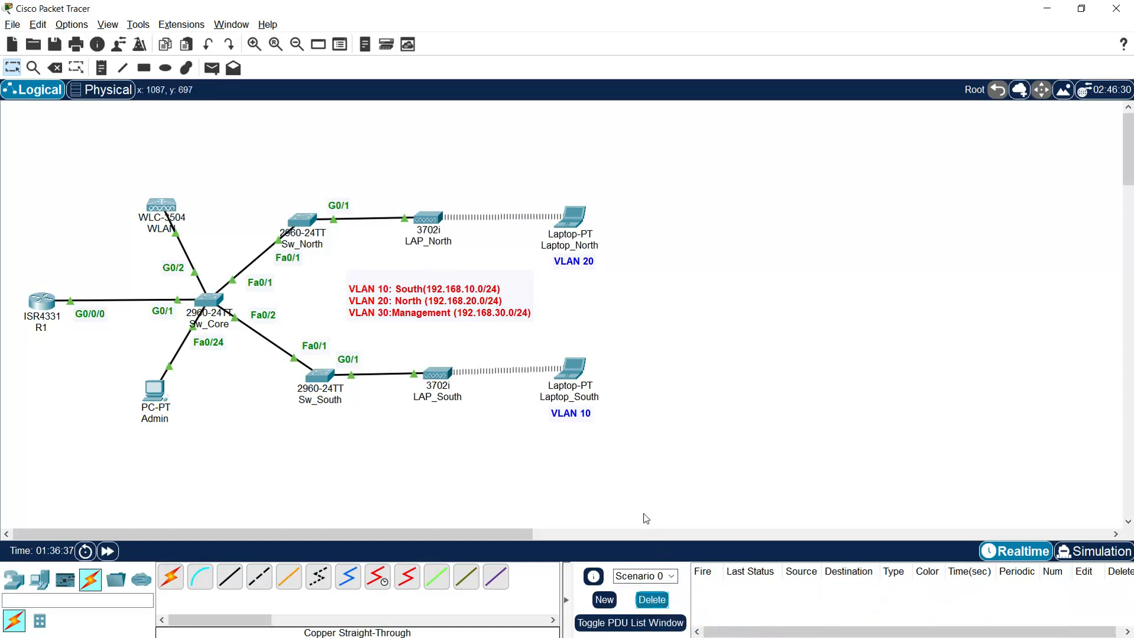